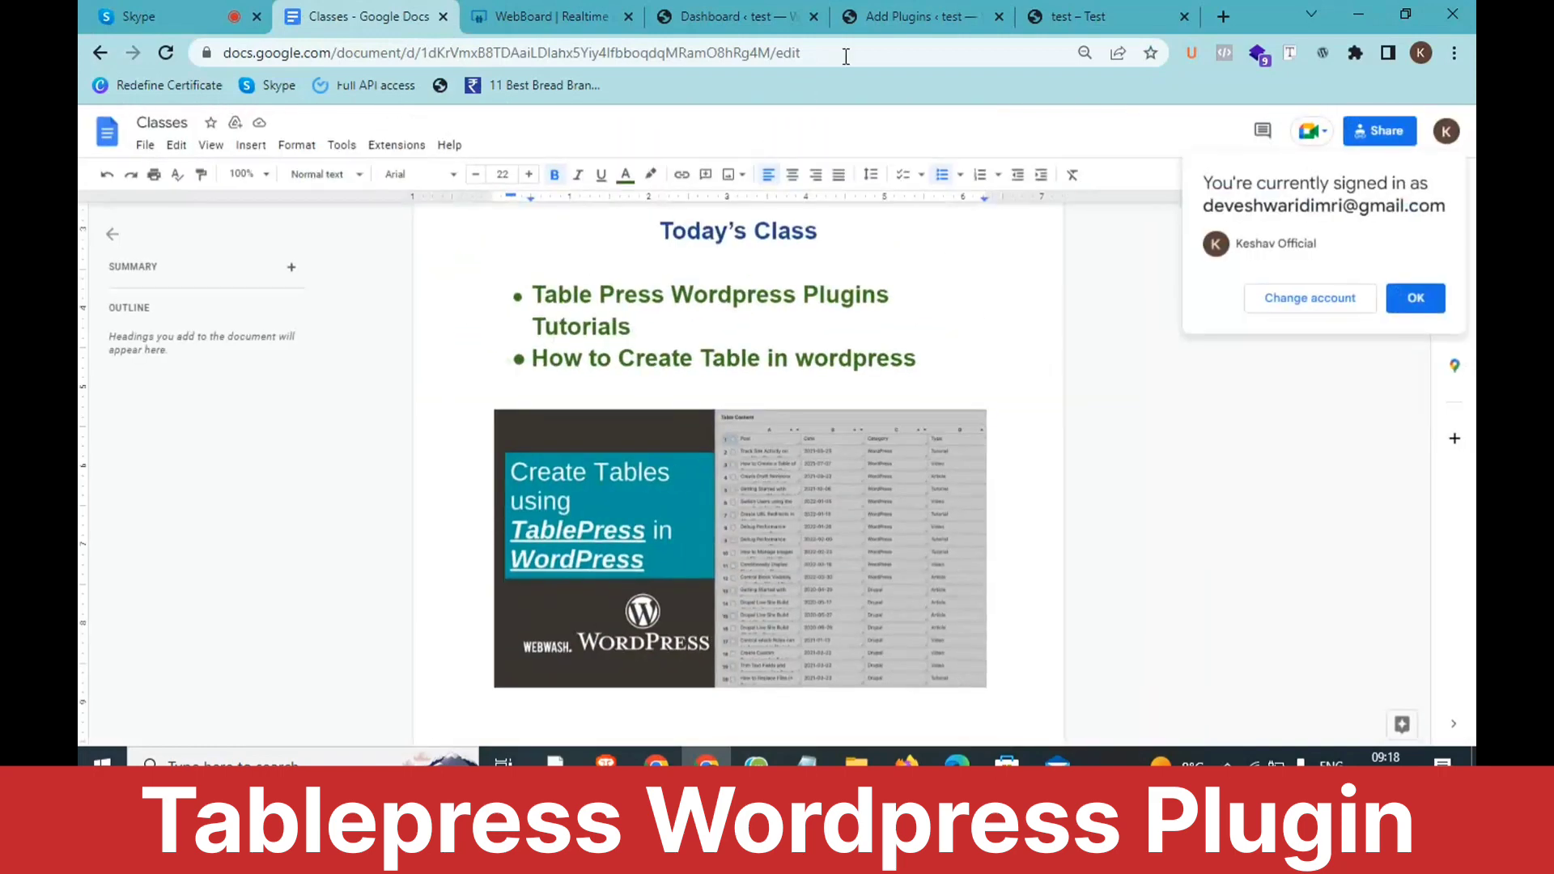
Step: Switch to the published 'test' page and move its tab to third position in the tab strip
left_click(1079, 16)
left_click_drag(1079, 12, 521, 14)
scroll(468, 358, "up", 3)
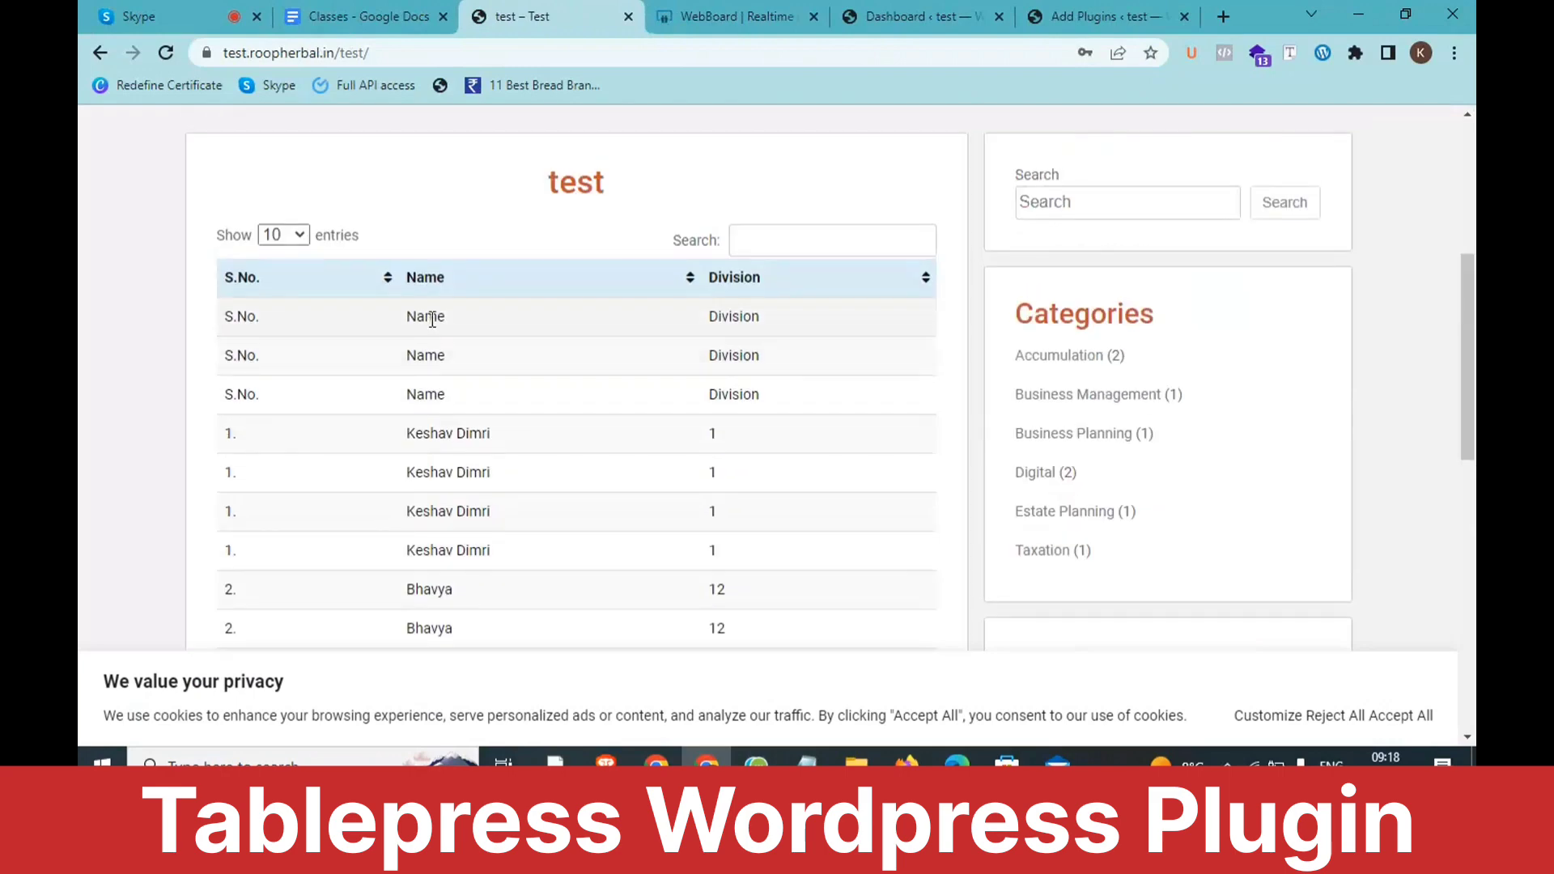
Step: Sort the student table by the Name column and put the cursor in its Search box
scroll(432, 320, "down", 1)
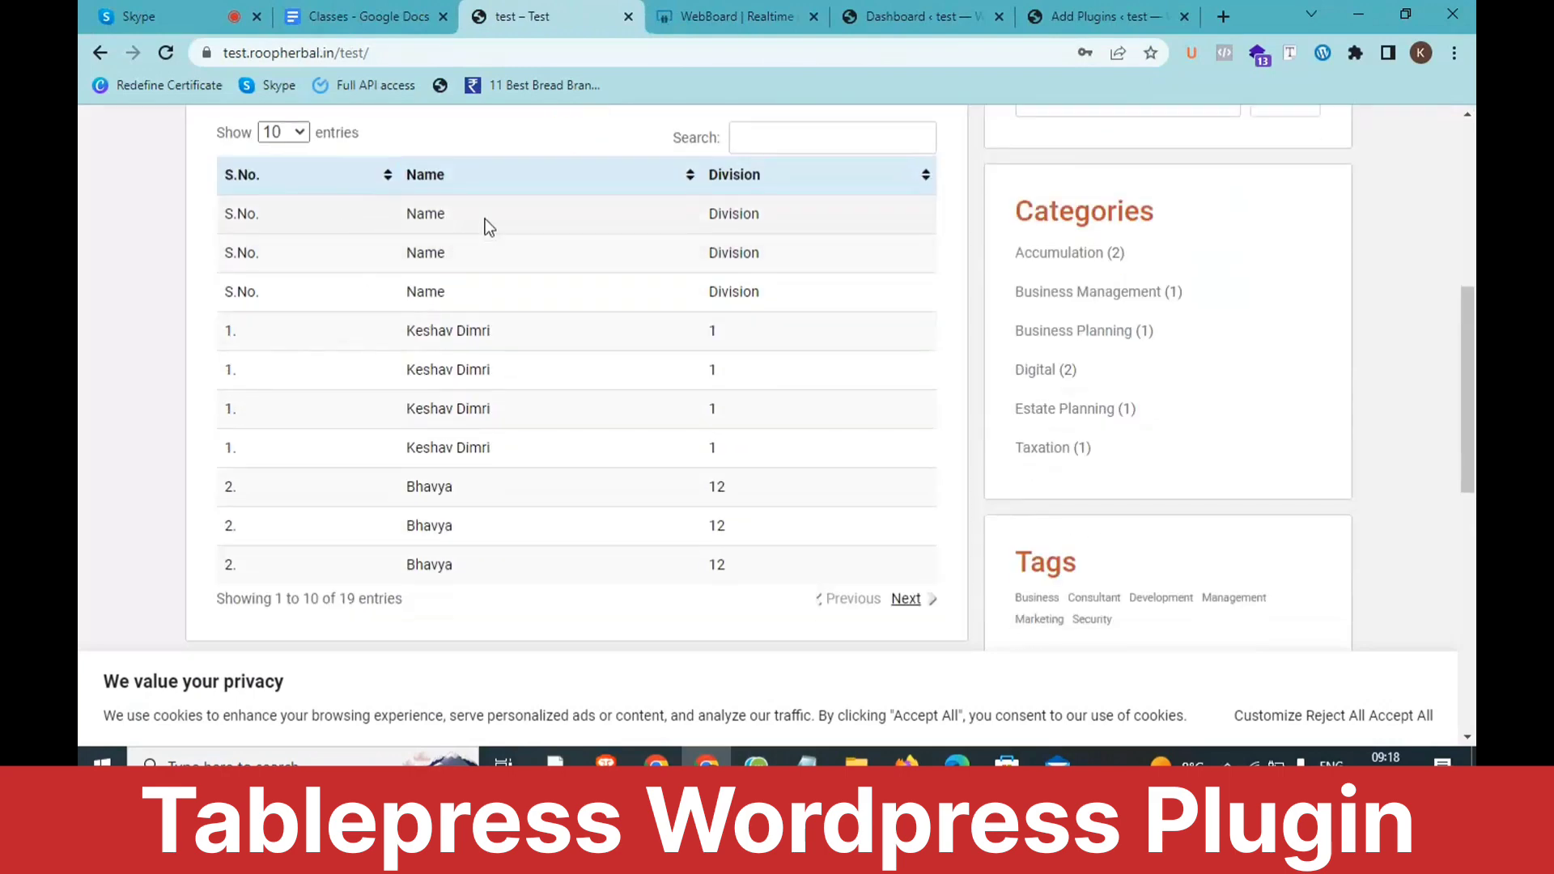
left_click(657, 182)
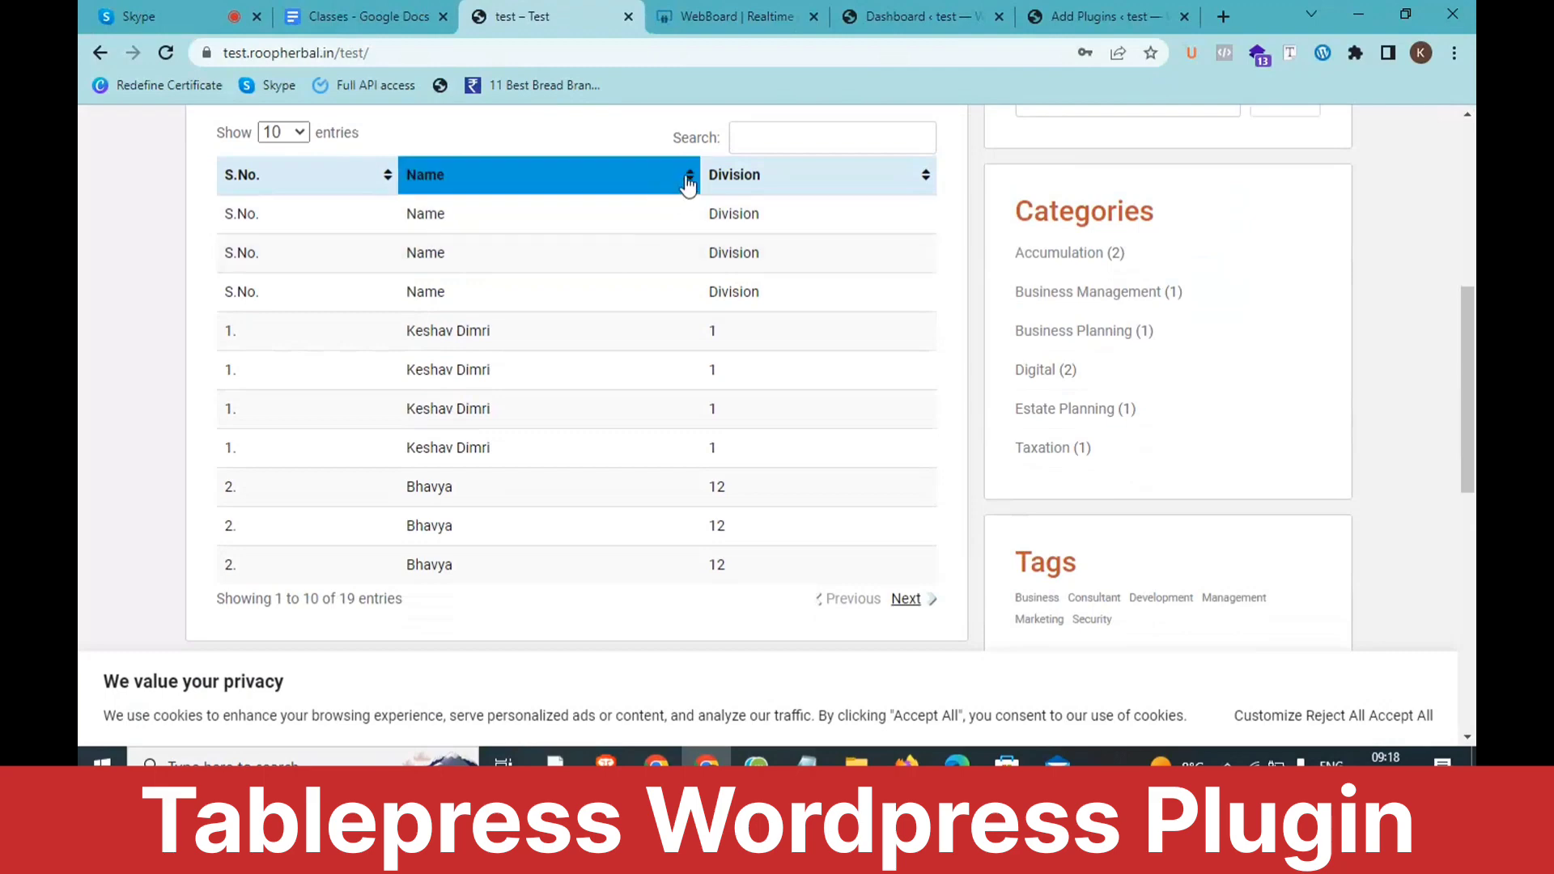
left_click(755, 138)
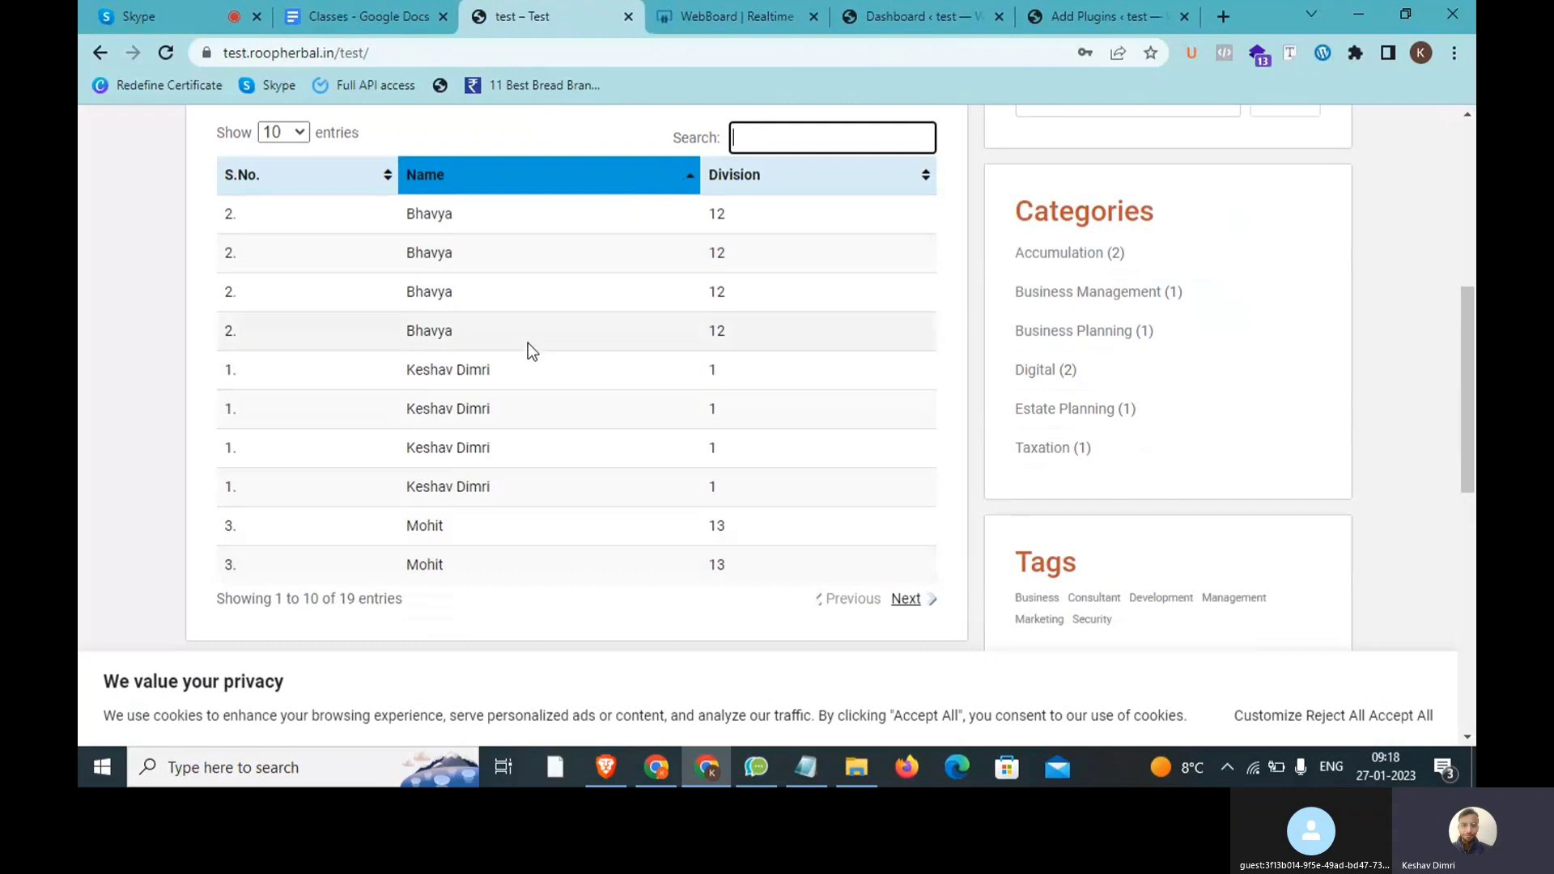
Step: Highlight the 'Table Press Wordpress Plugins Tutorials' bullet in the Classes notes, then go to the WordPress Dashboard
left_click(376, 10)
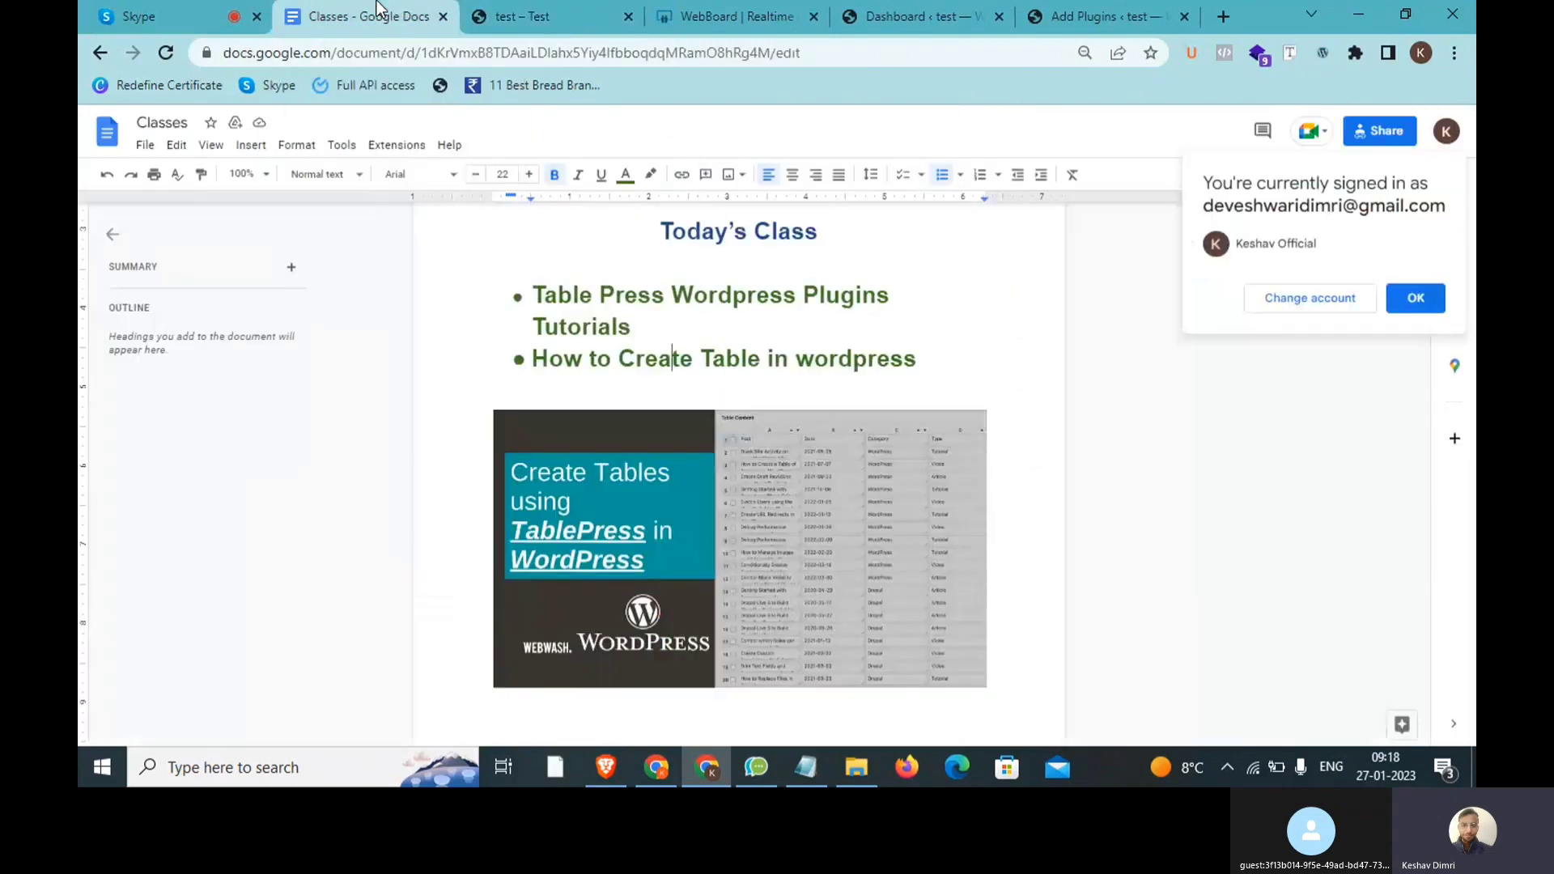
left_click_drag(639, 328, 536, 290)
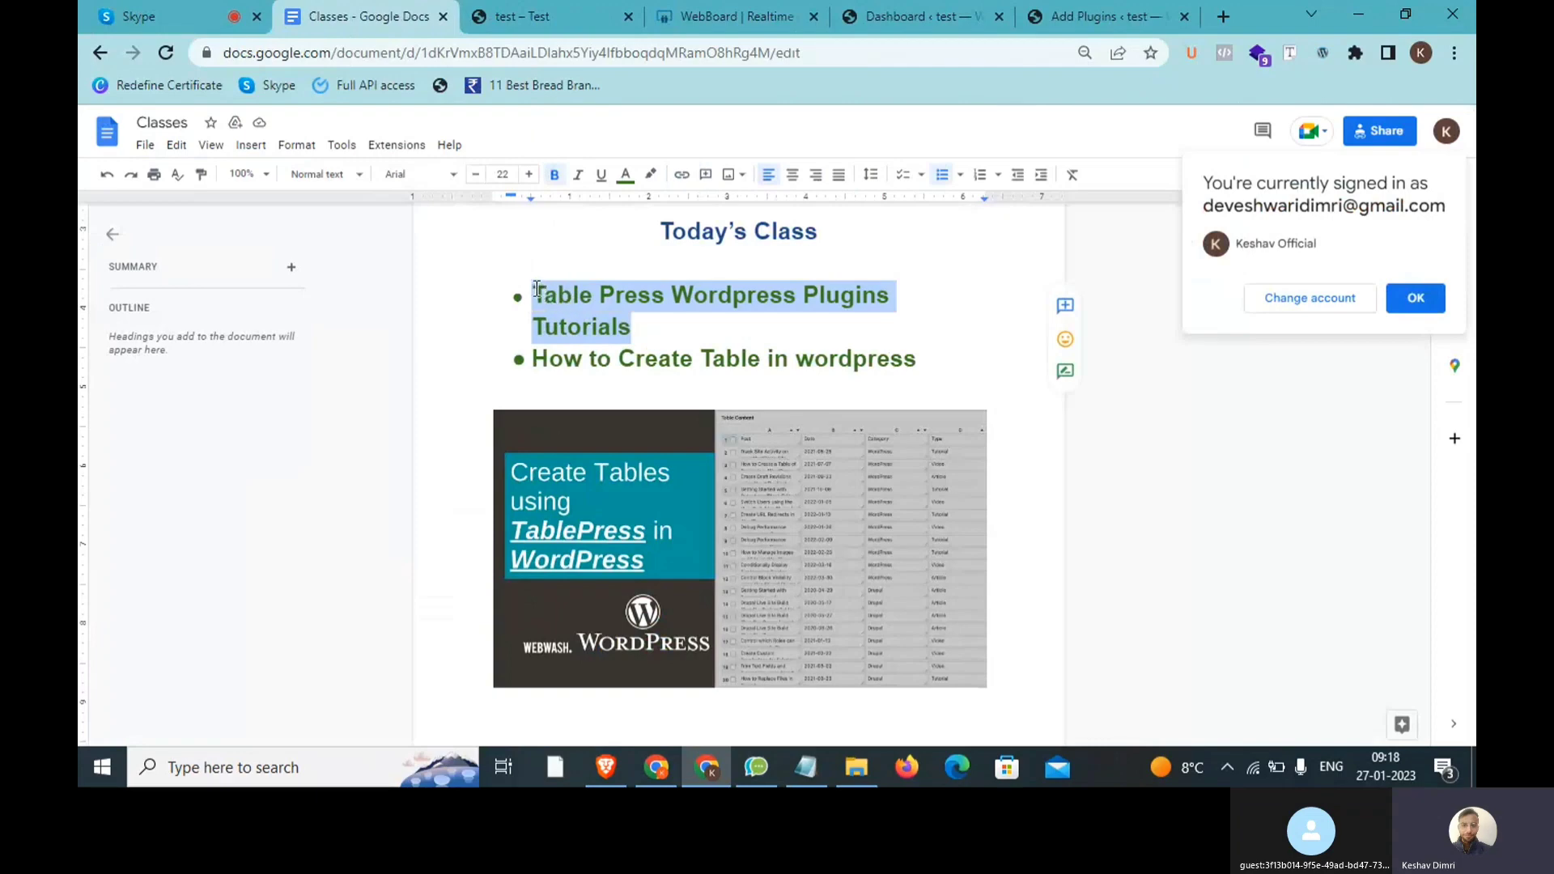
left_click(638, 320)
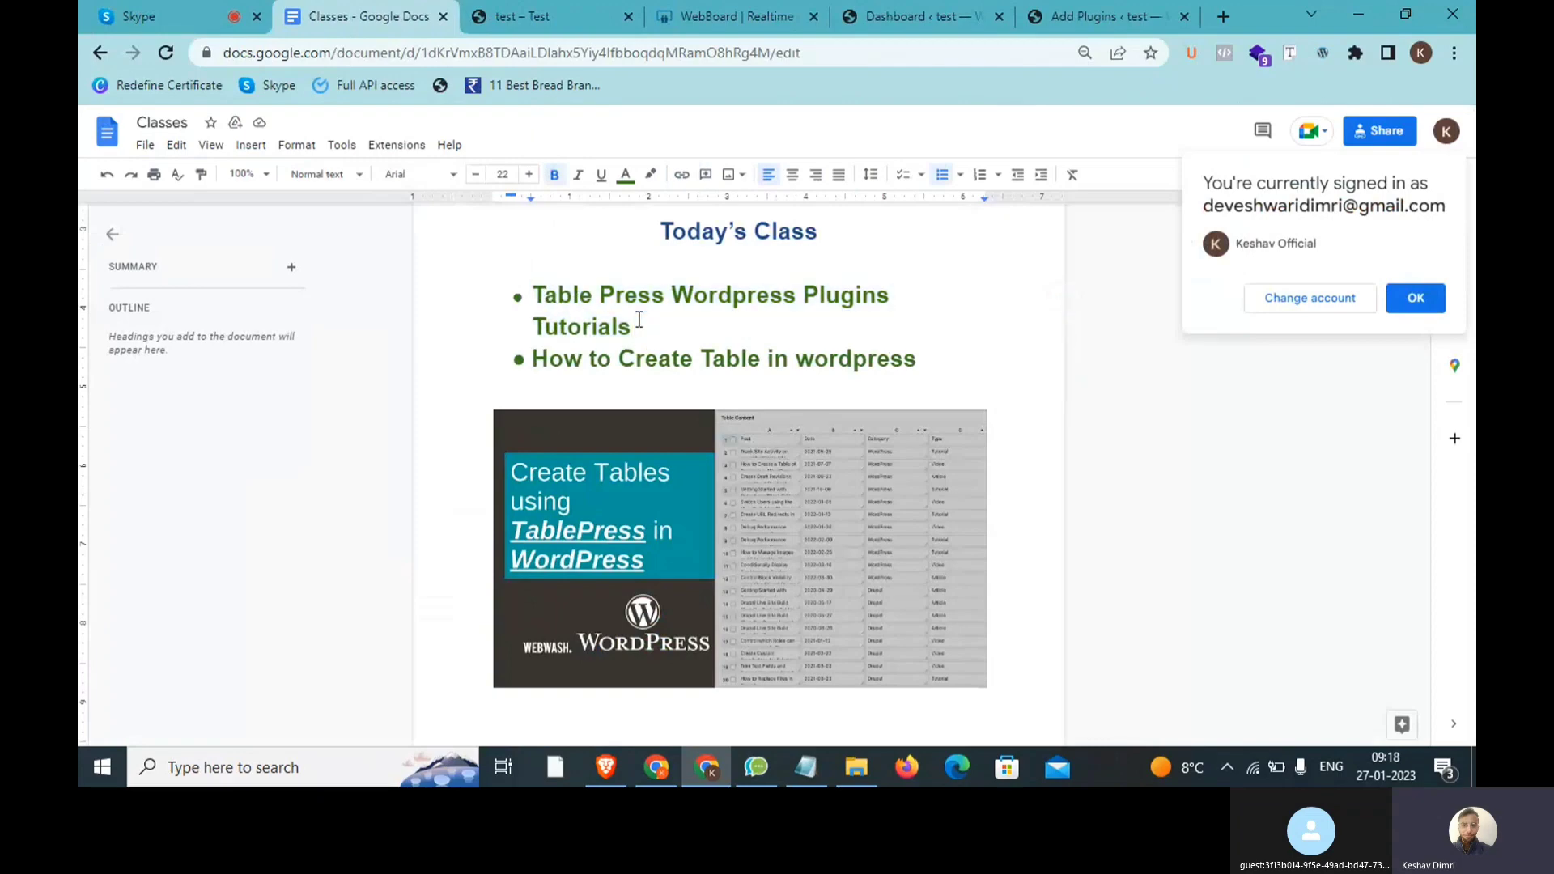
left_click_drag(639, 319, 531, 288)
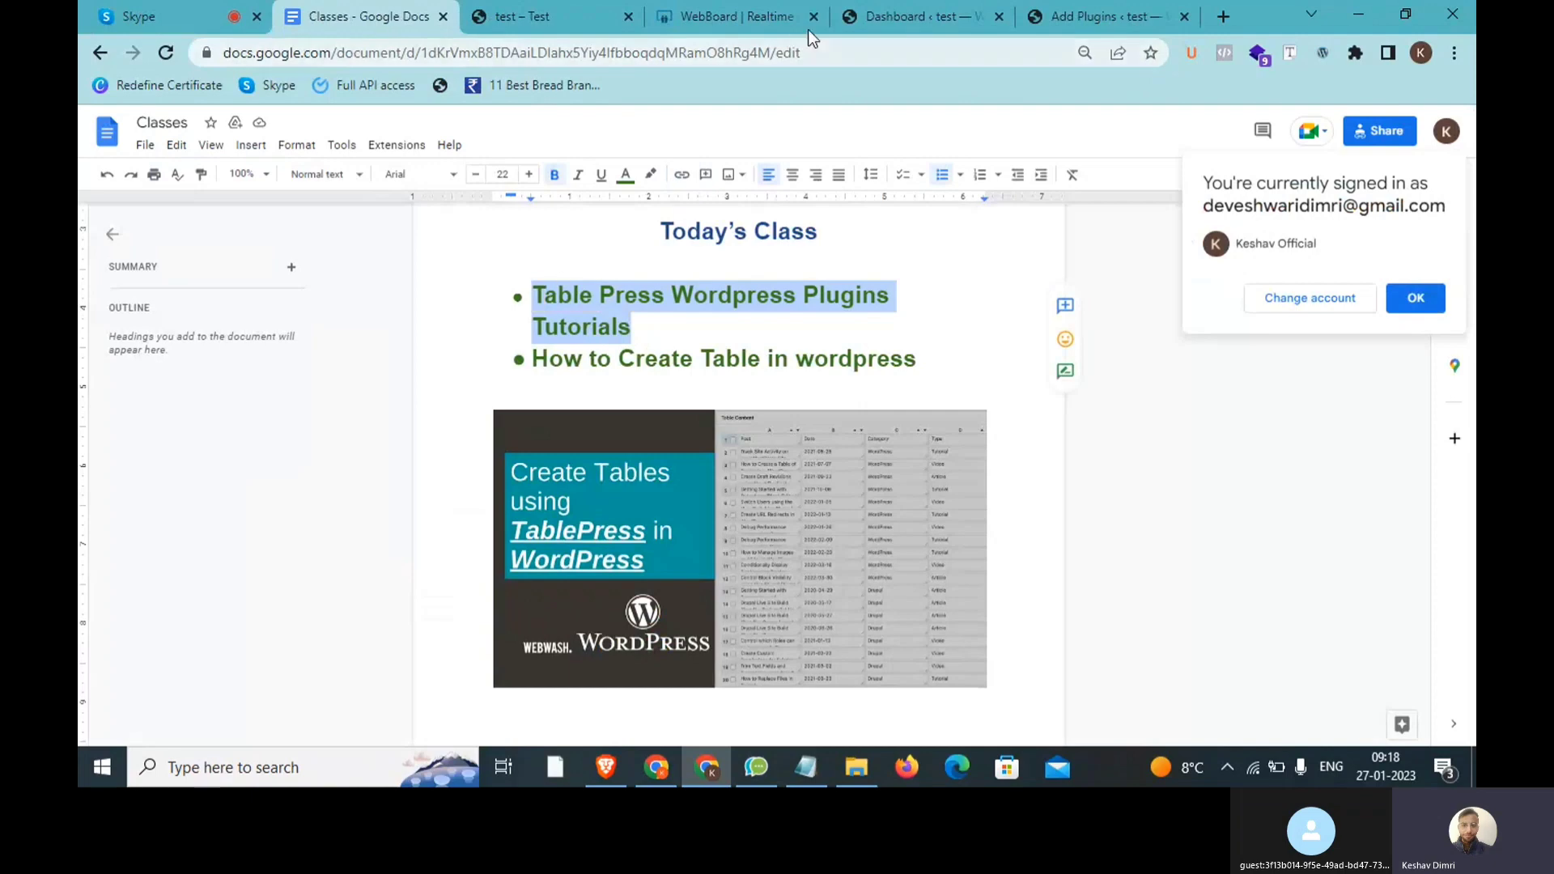
left_click(876, 15)
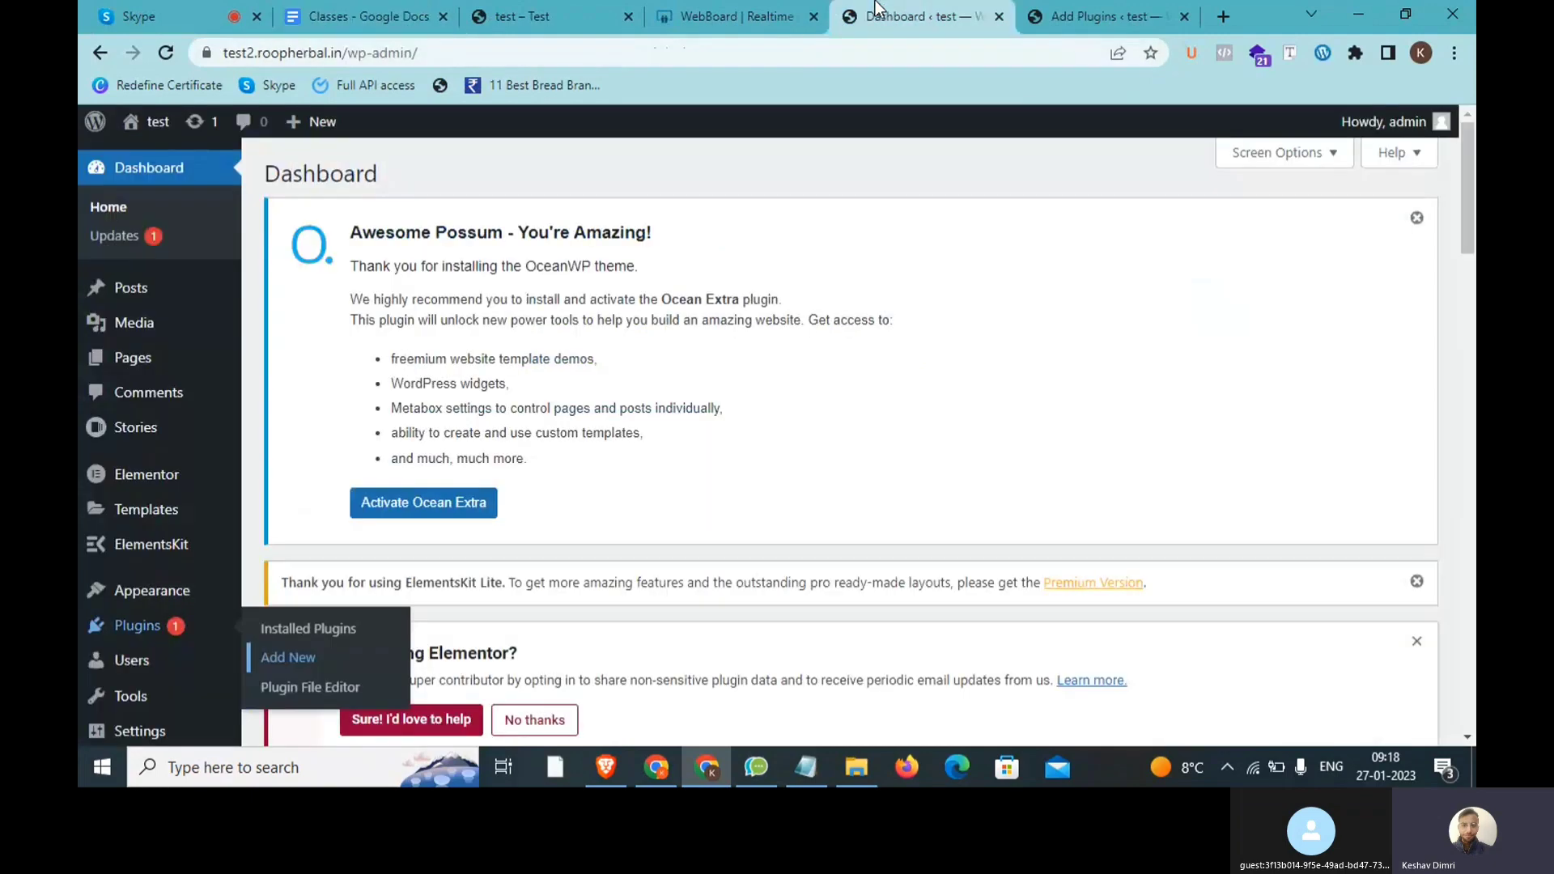
Step: Select the dashboard's web address, then switch to the 'tablepress' plugin search results
left_click(517, 55)
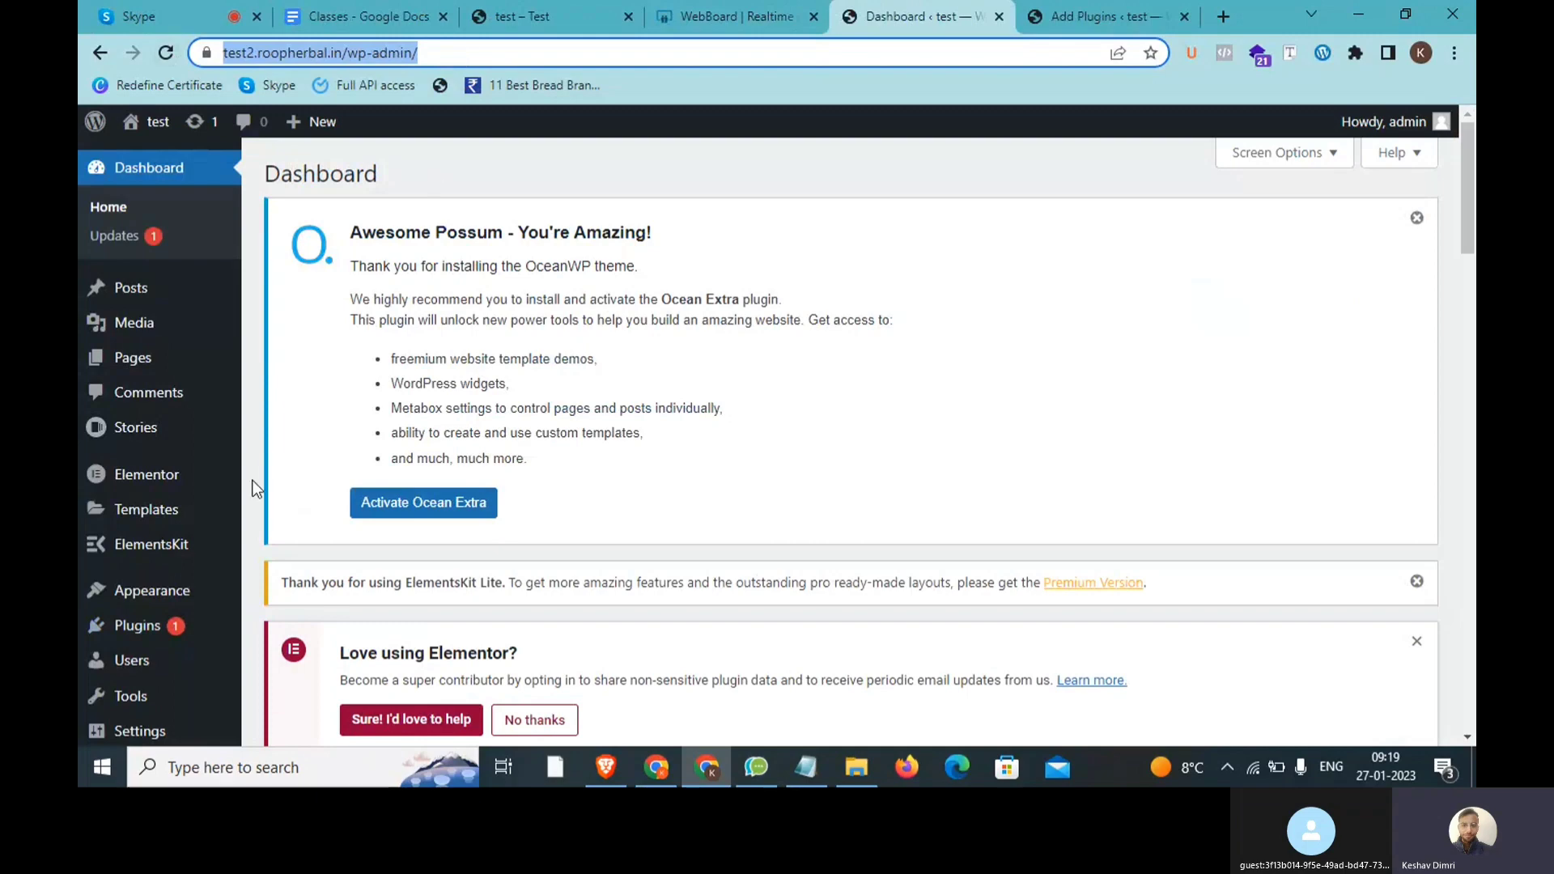
scroll(242, 514, "down", 3)
mouse_move(162, 534)
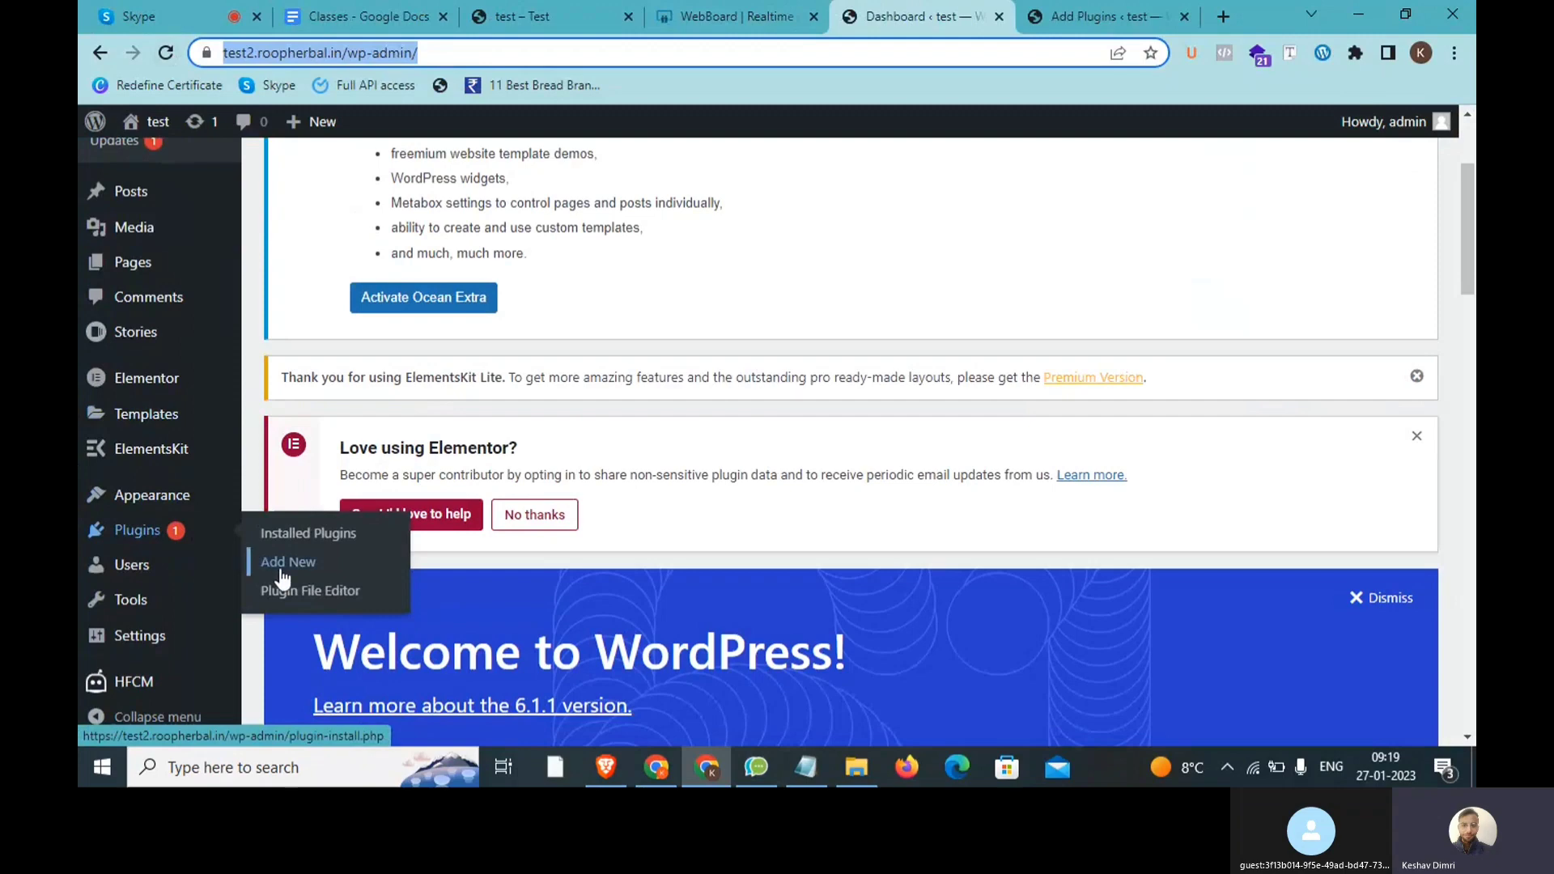
left_click(1076, 12)
Step: Install the TablePress plugin from the 'tablepress' search results and activate it
scroll(472, 364, "up", 3)
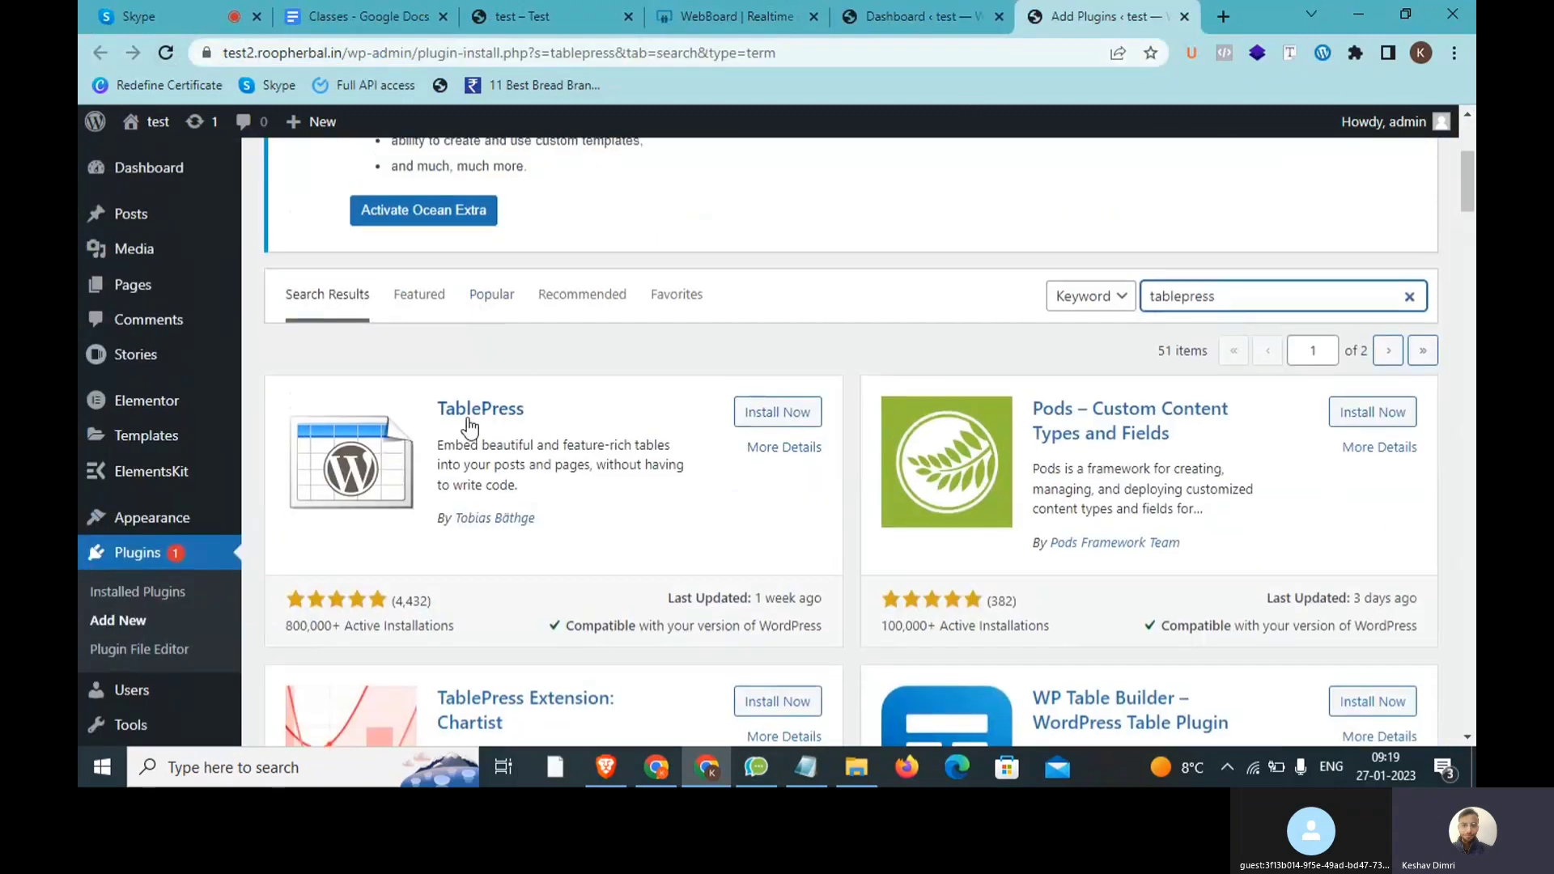
left_click_drag(1264, 299, 1145, 296)
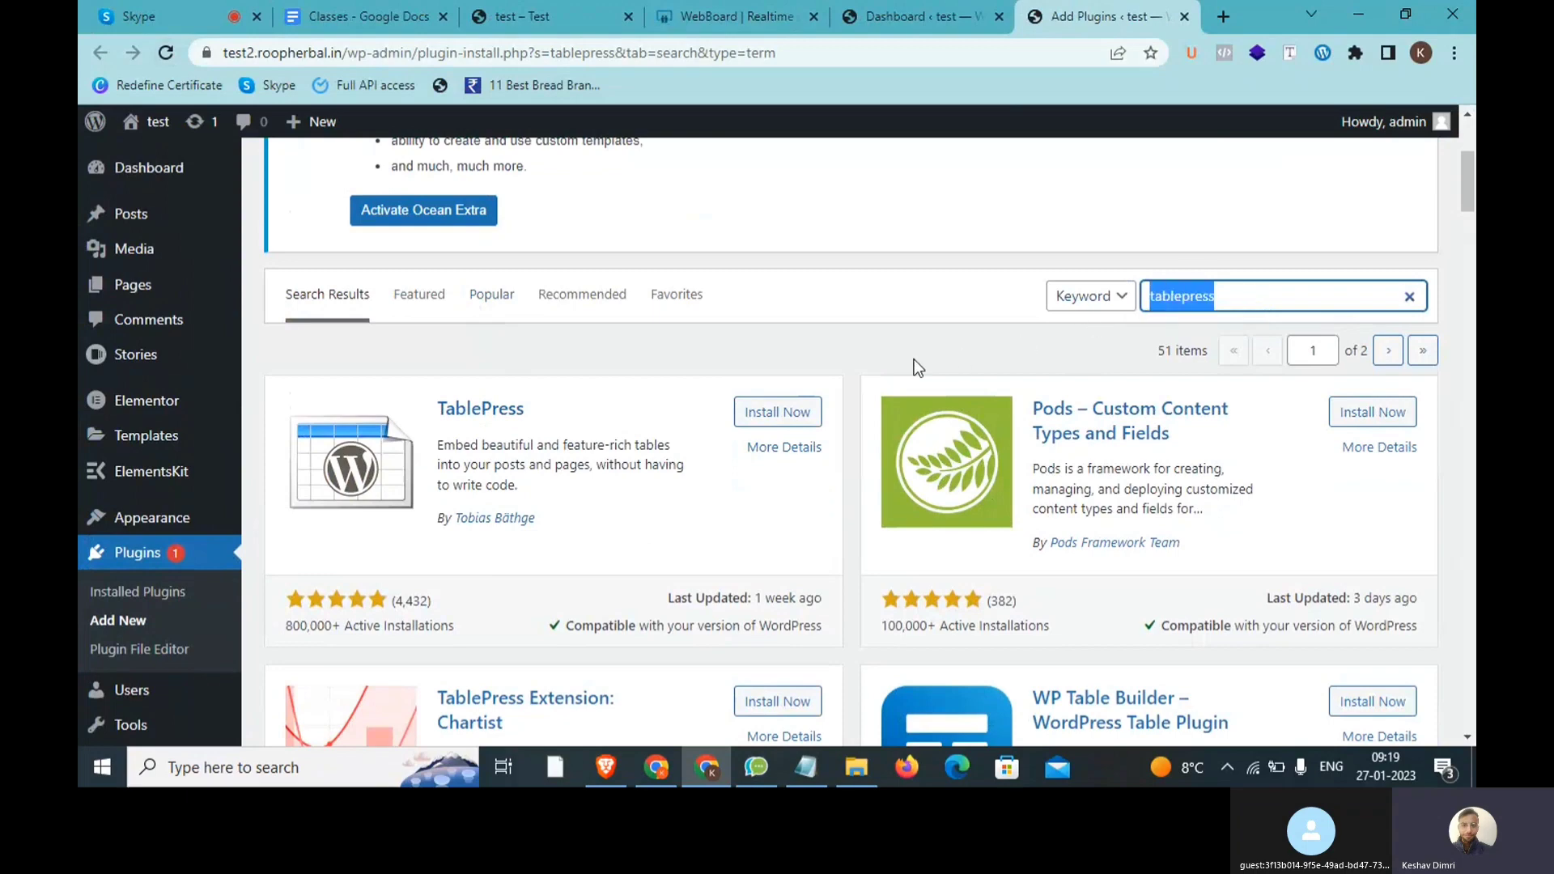
left_click(783, 414)
left_click(783, 414)
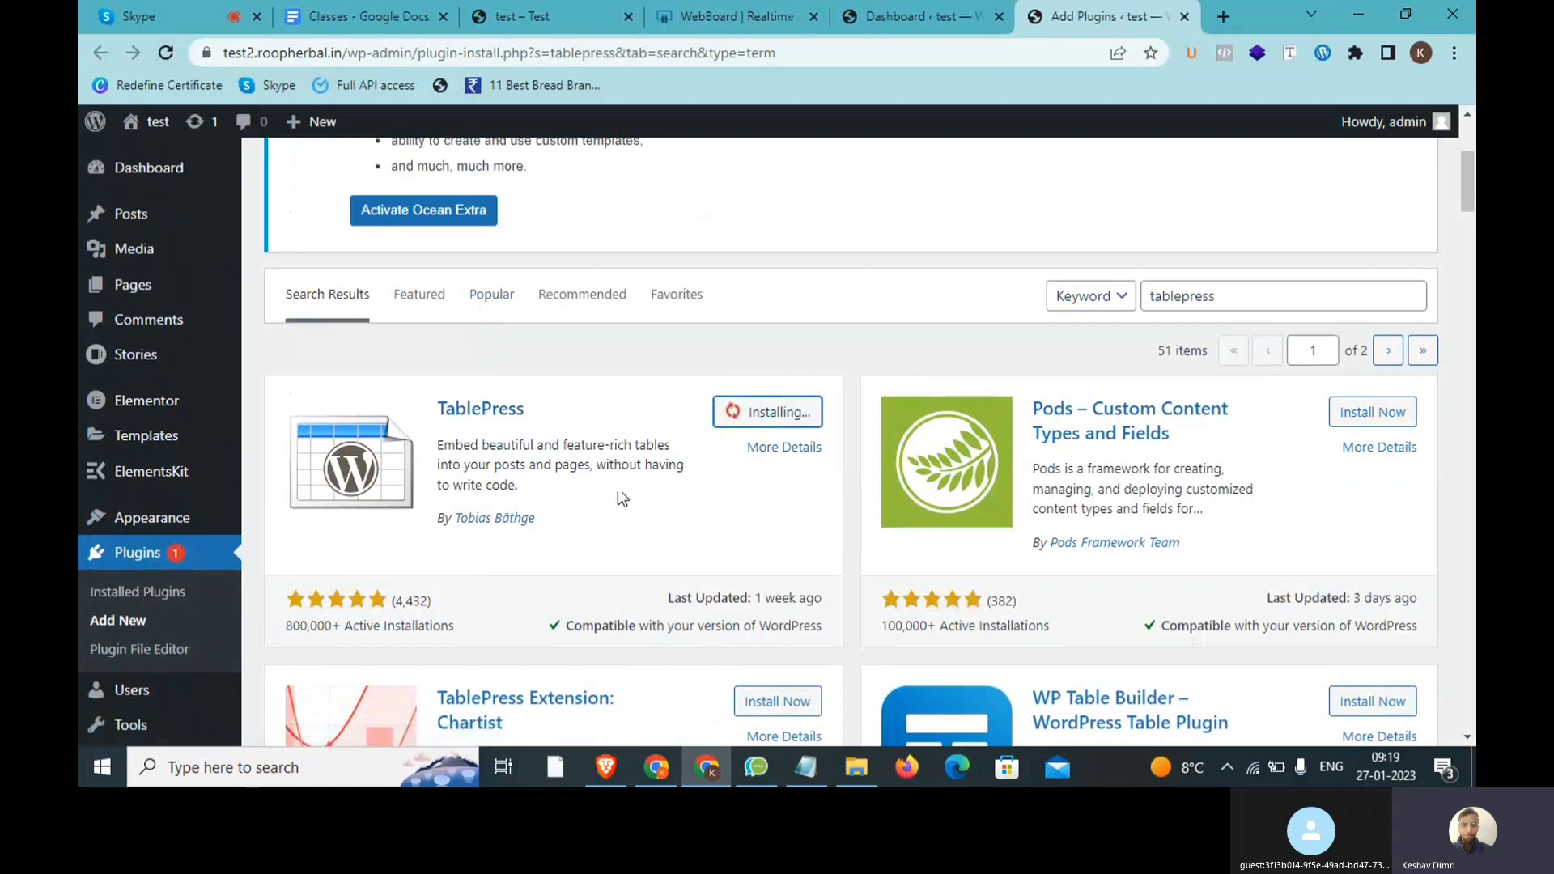
left_click_drag(575, 480, 440, 453)
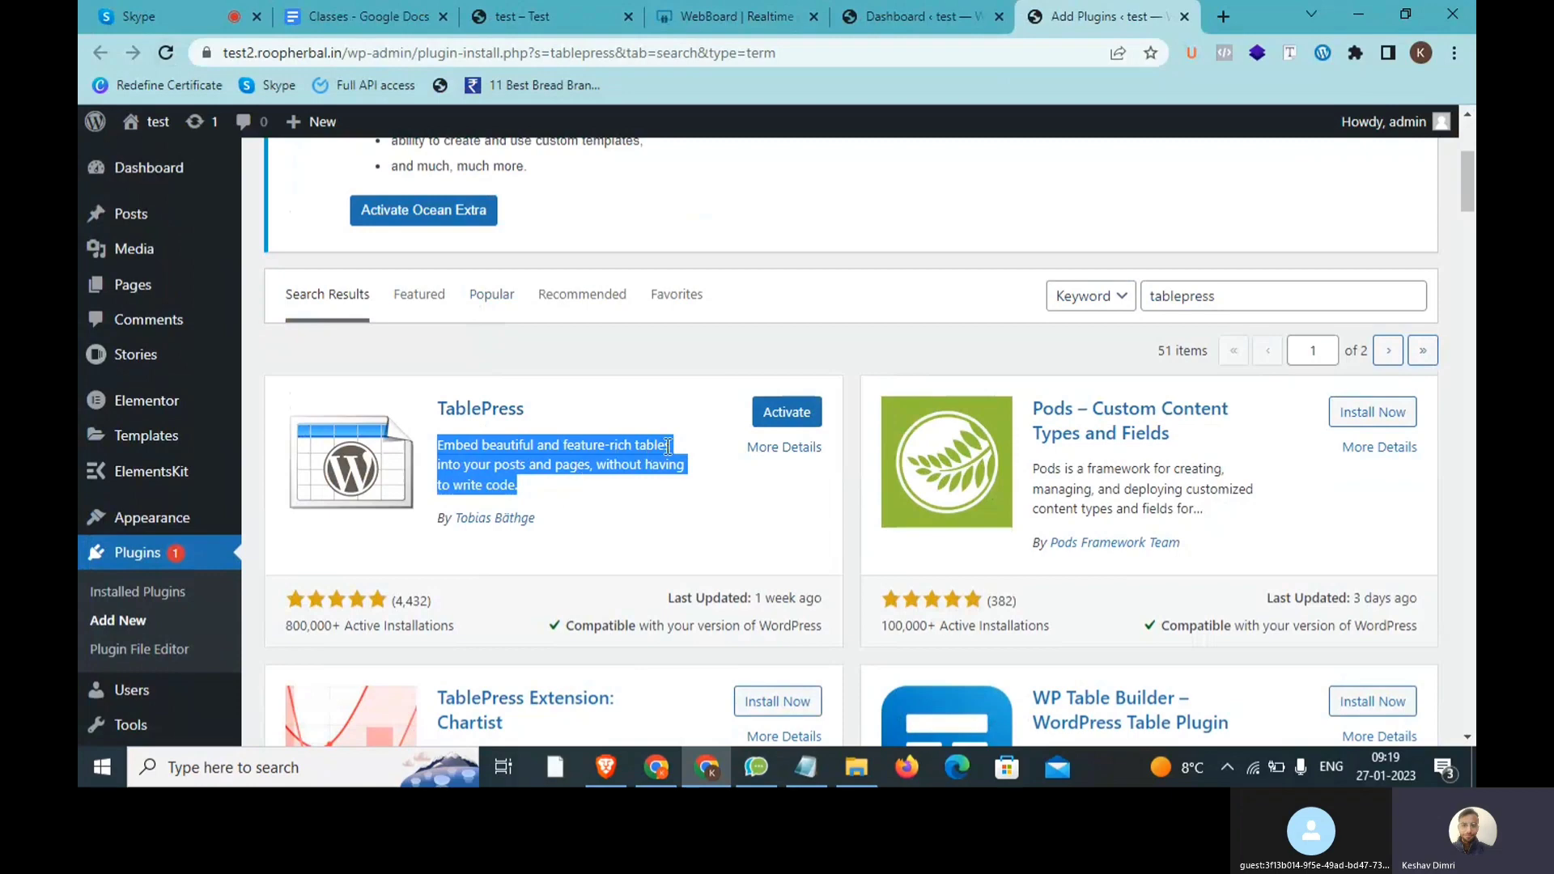
left_click(787, 413)
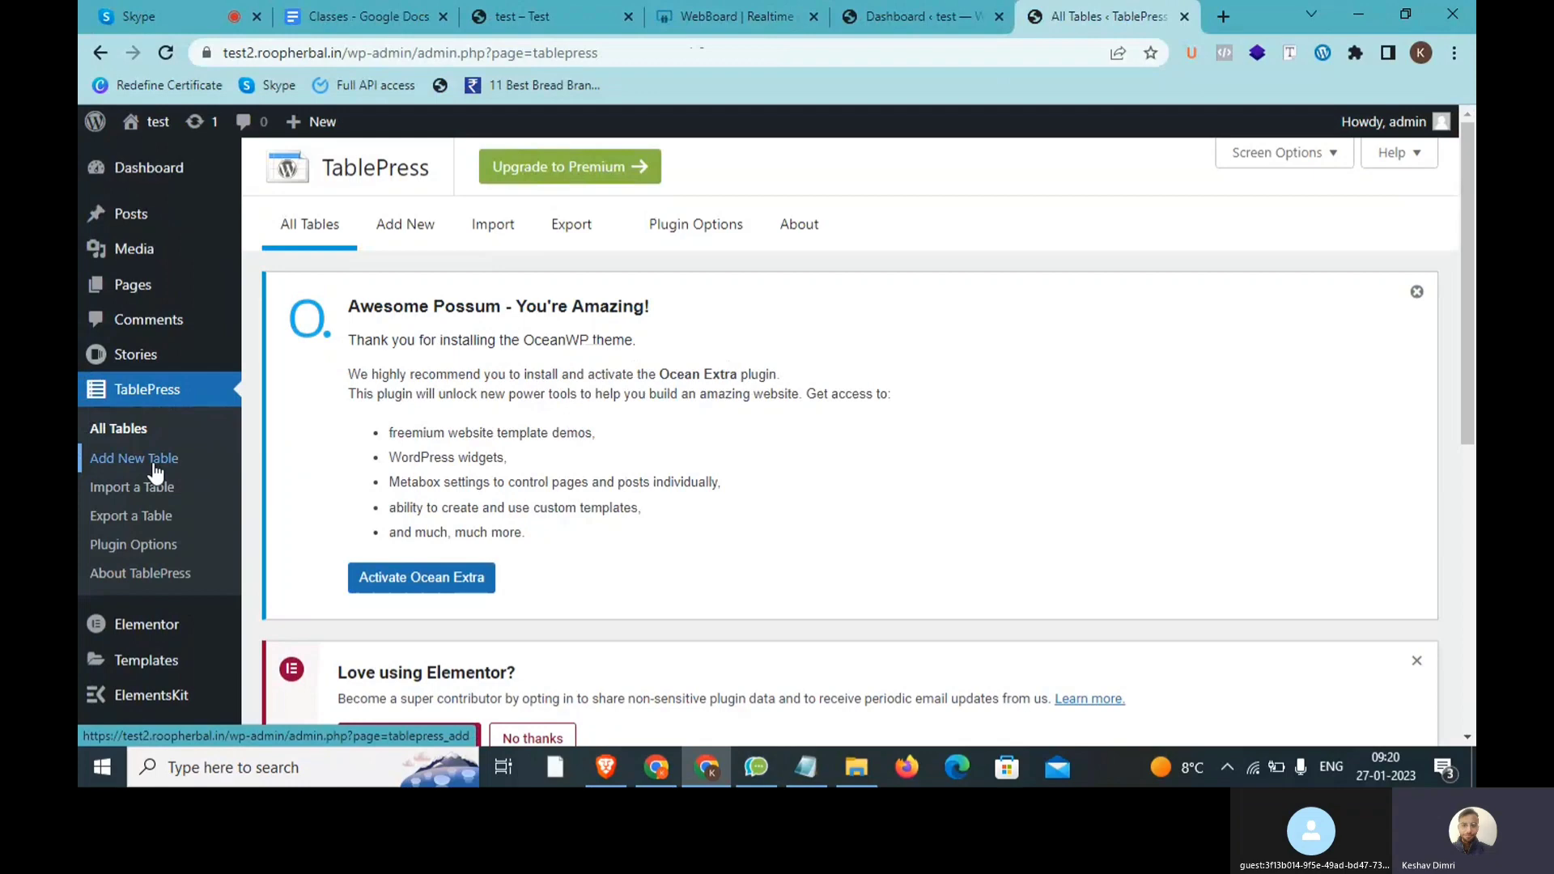
Step: Open TablePress's Add New Table form and name the table 'Digital marketing Students'
left_click(153, 463)
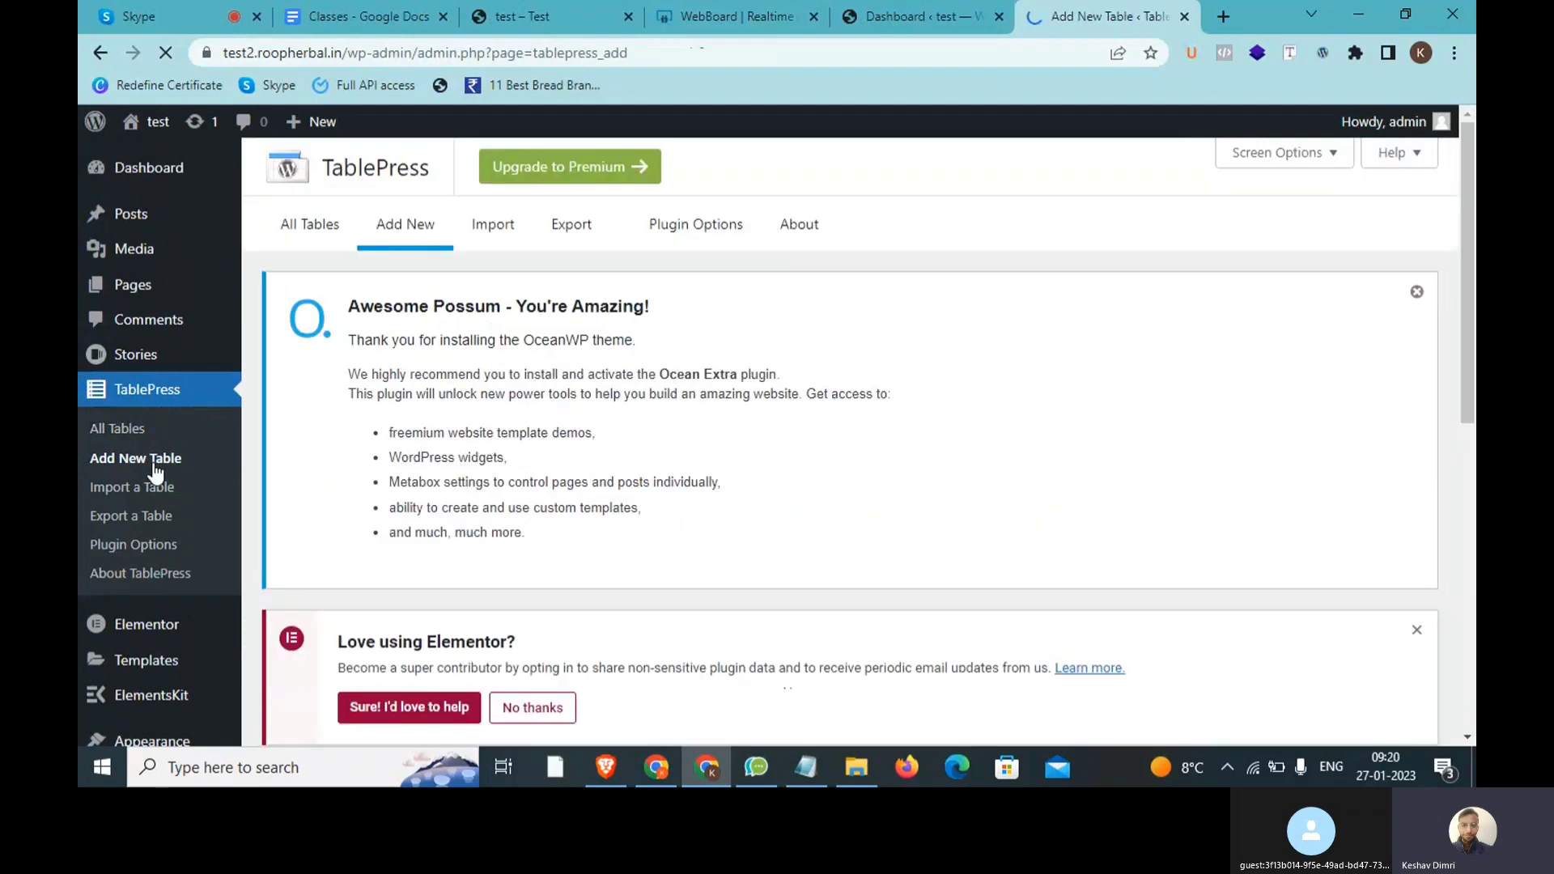
scroll(422, 461, "down", 5)
scroll(422, 462, "down", 2)
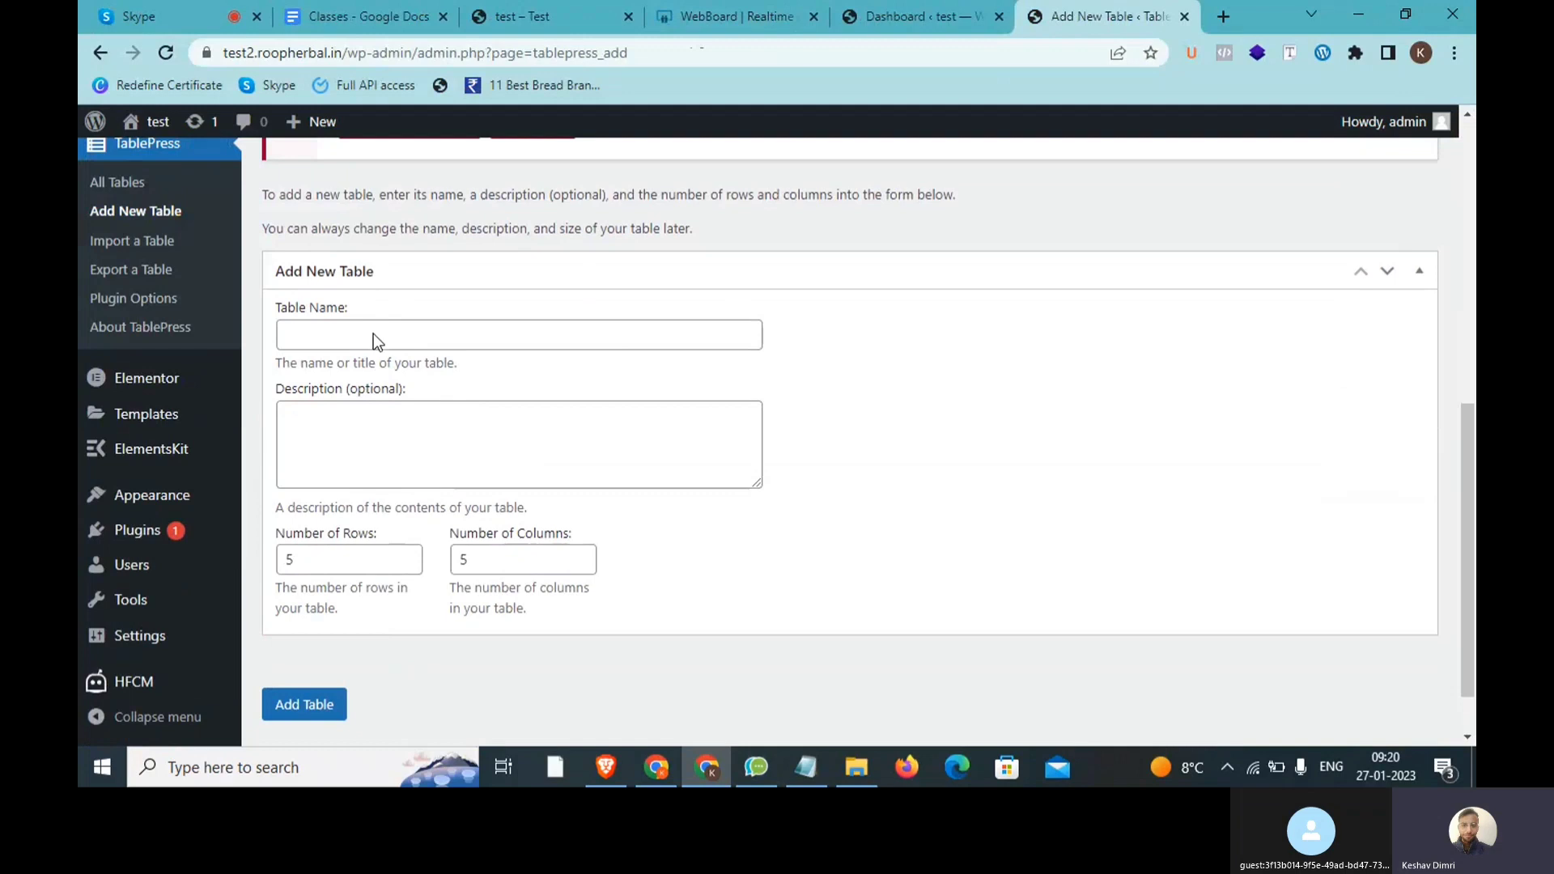
left_click(373, 334)
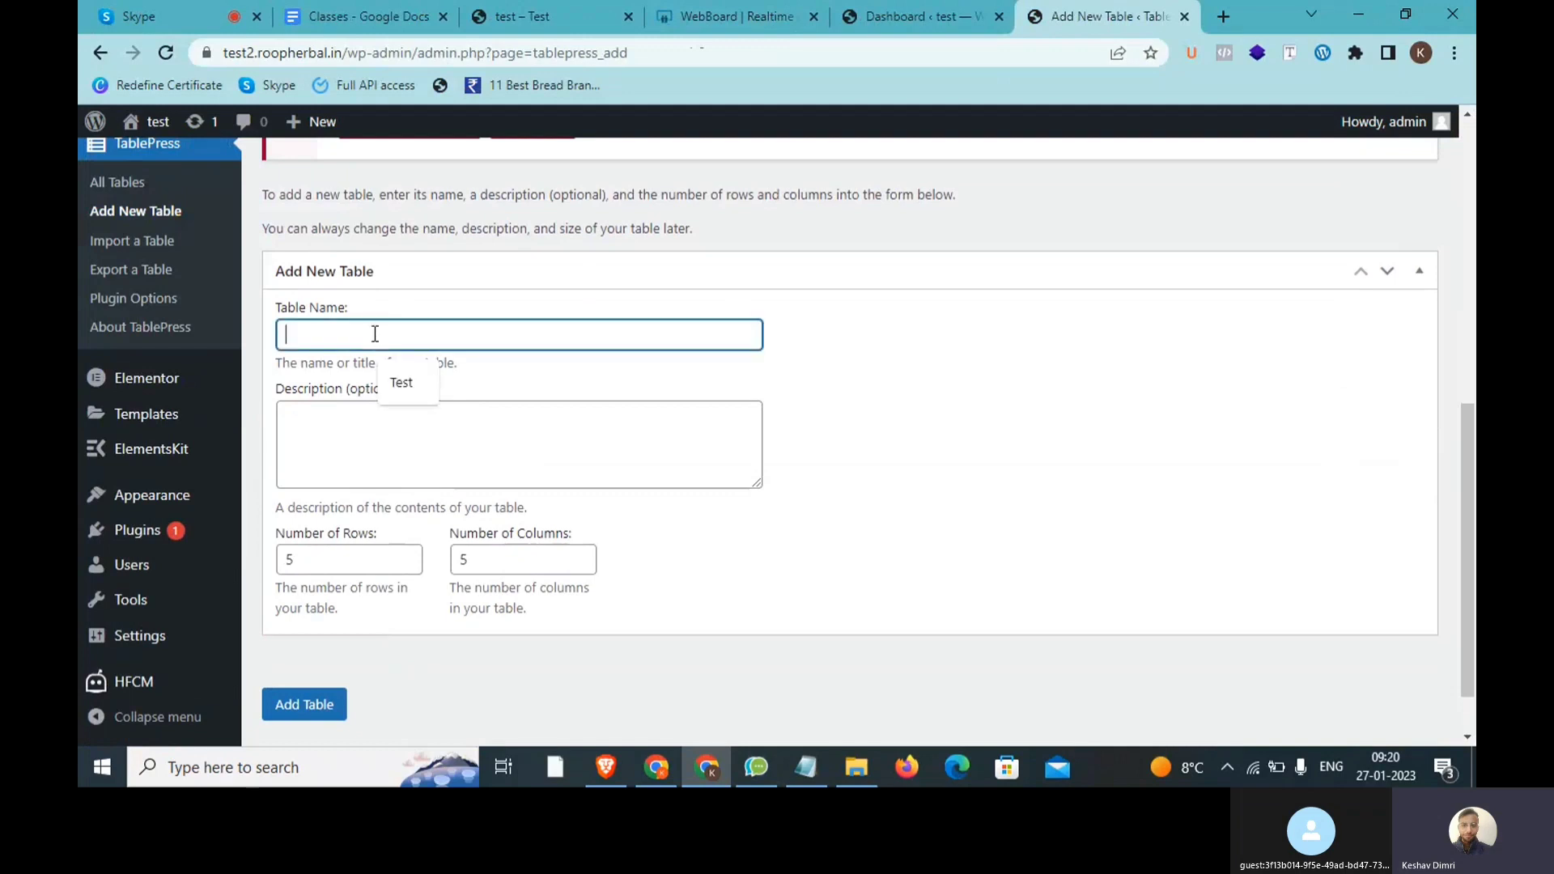
type("Digital")
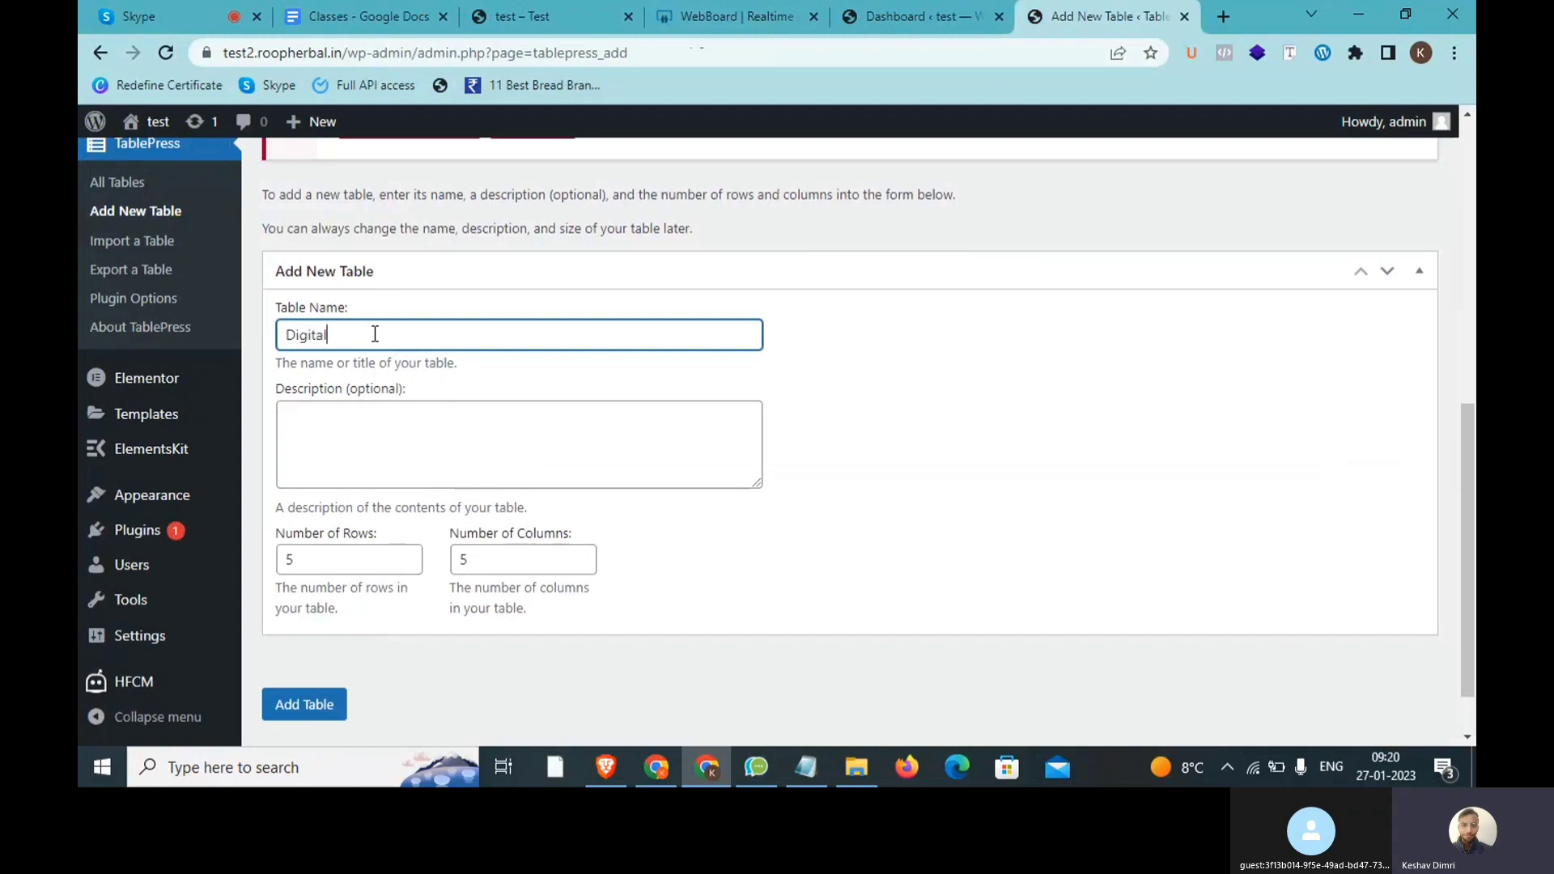
type(" marketing Students")
mouse_move(375, 334)
left_mouse_down()
mouse_move(493, 334)
mouse_move(344, 334)
left_mouse_up()
left_click(476, 427)
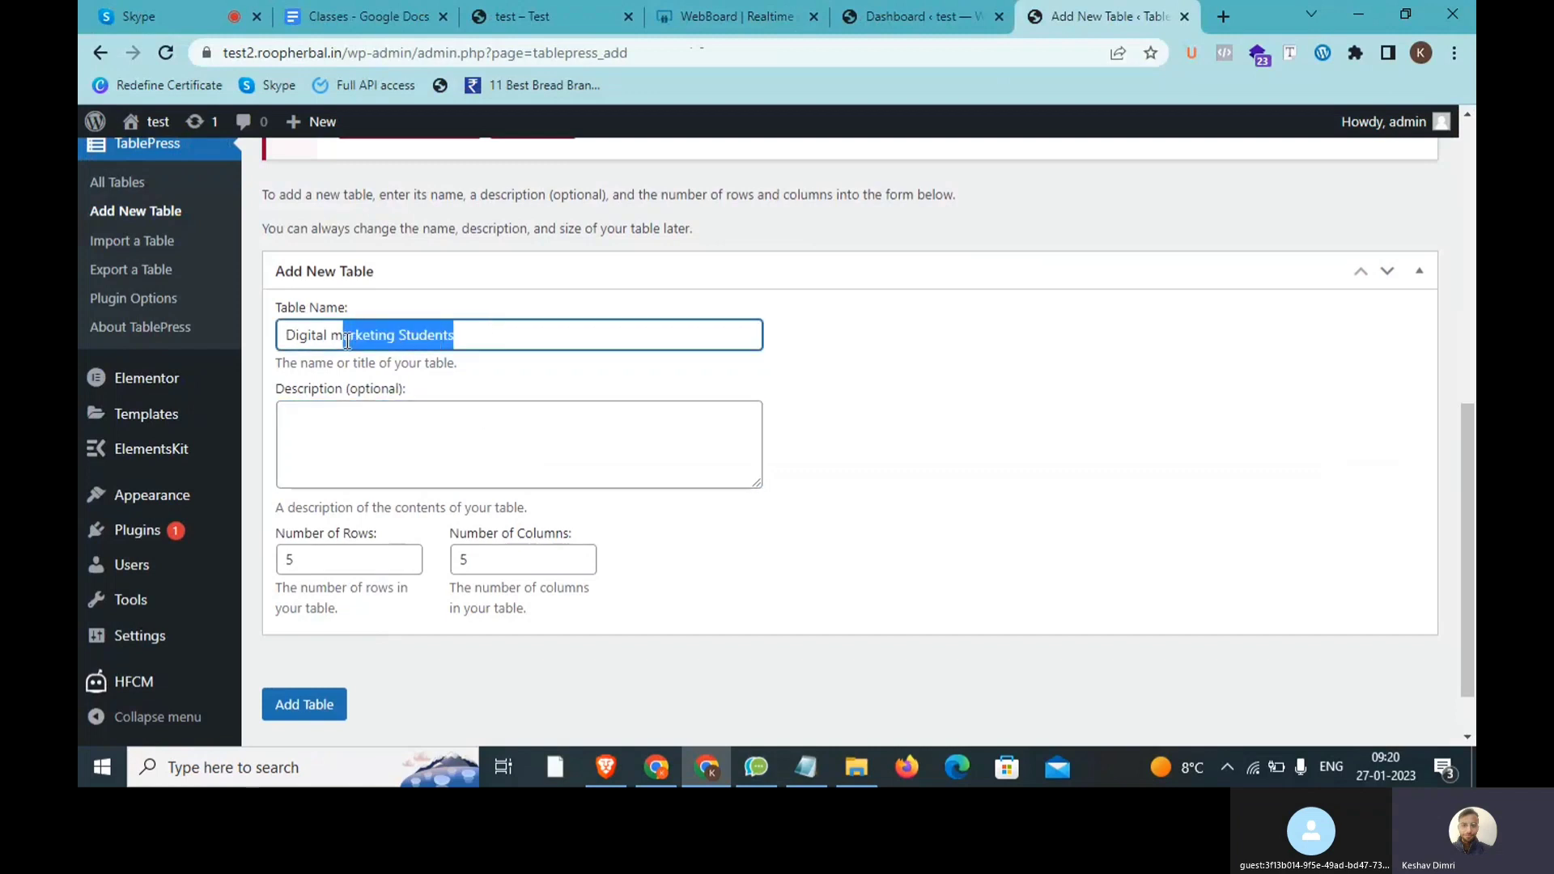
Step: In Notepad, list DM Student, Excel and Graphic on separate lines under the tutorial heading
left_click(806, 767)
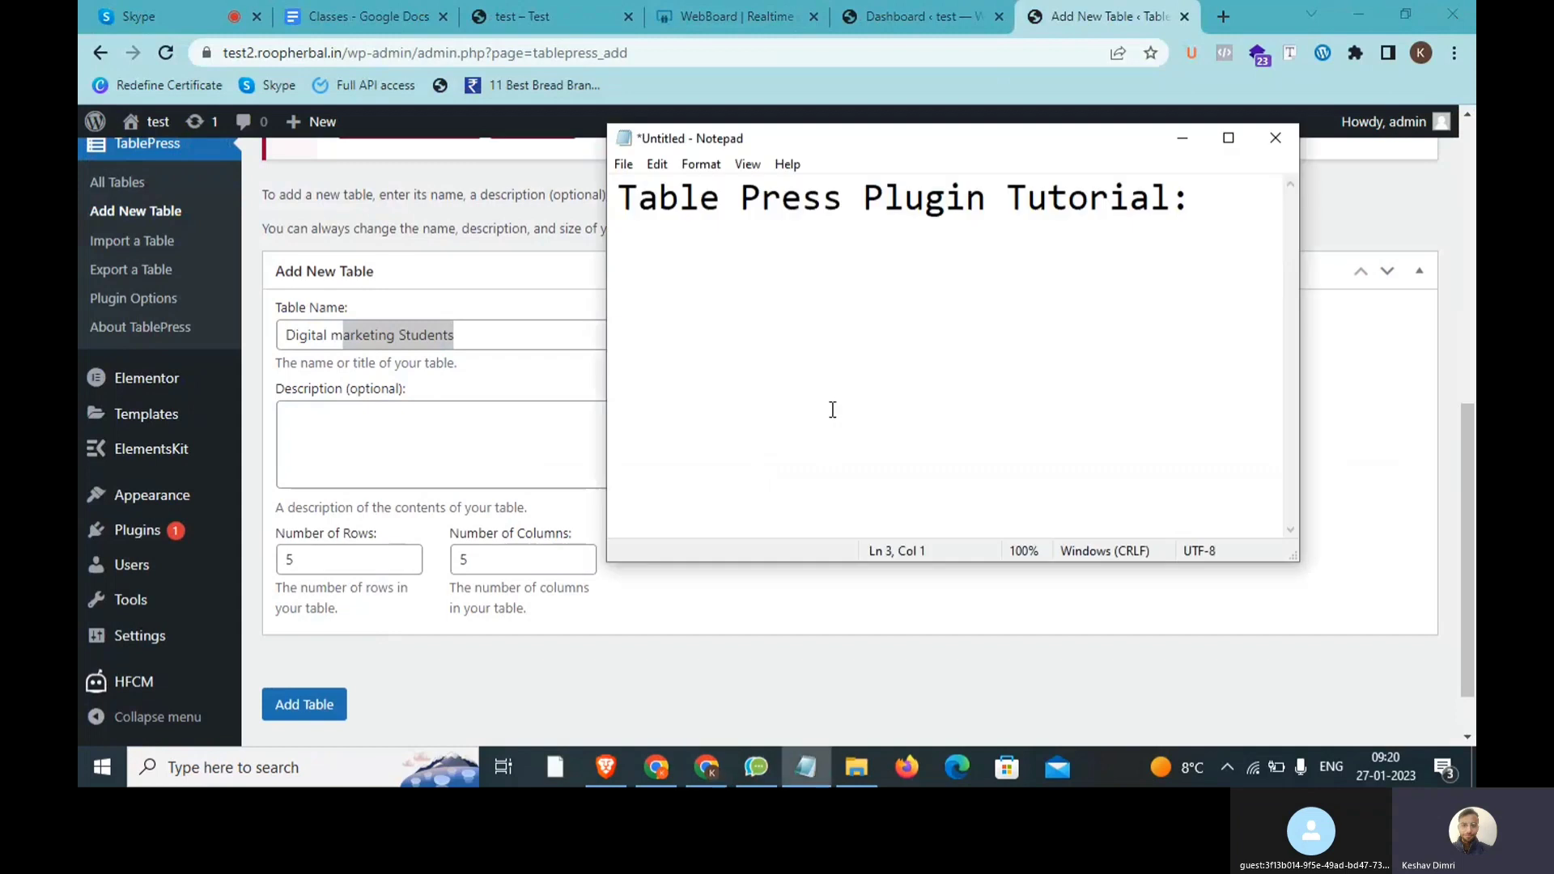
type("Difi")
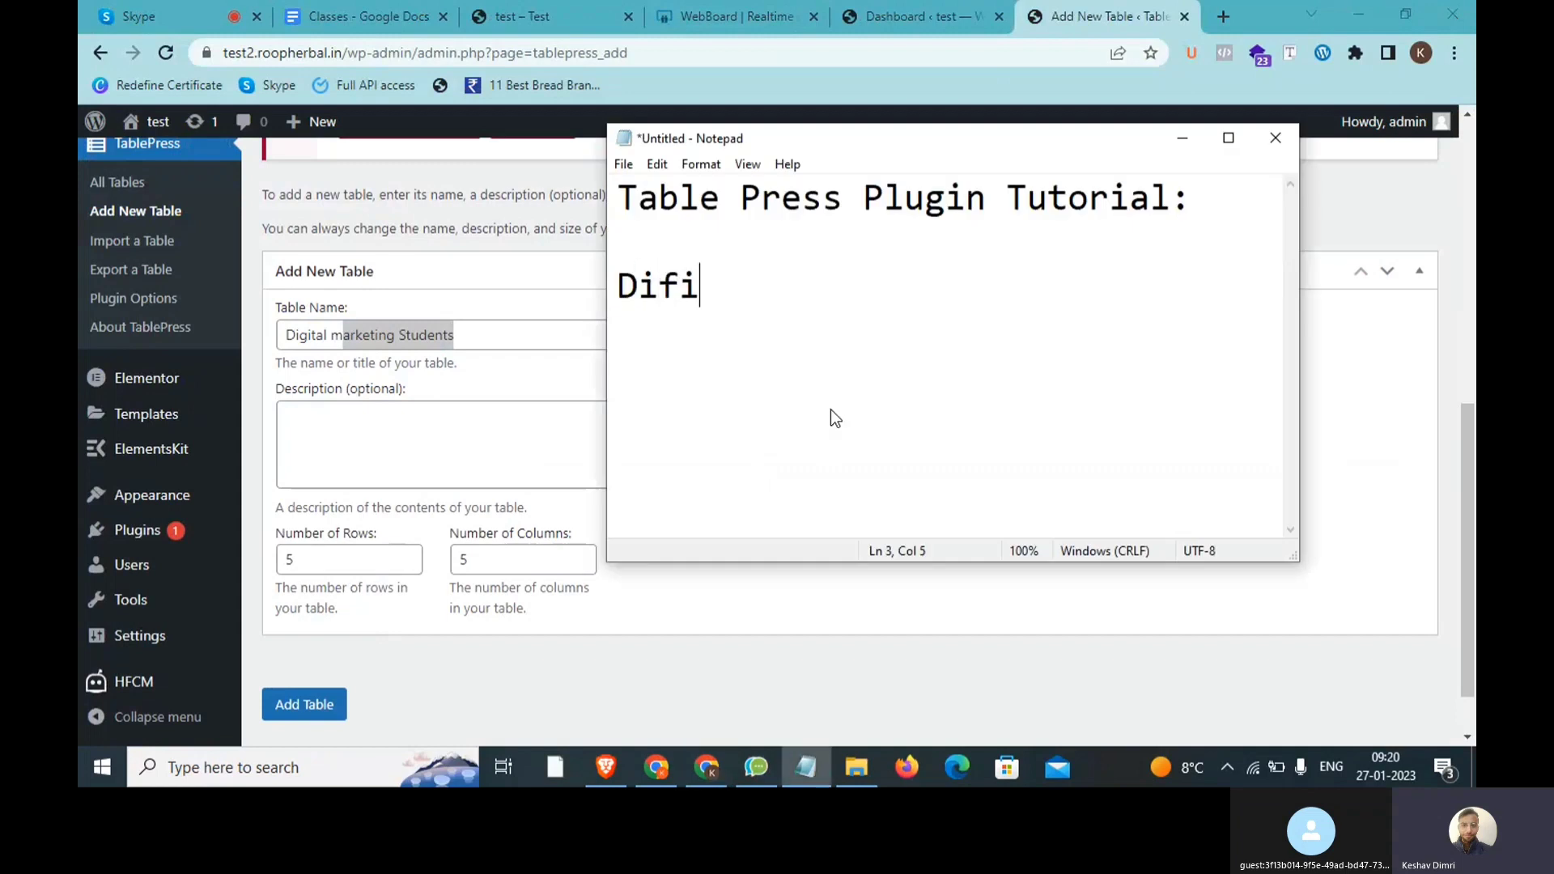
key("BackSpace")
key("BackSpace")
key("BackSpace")
type("M Student")
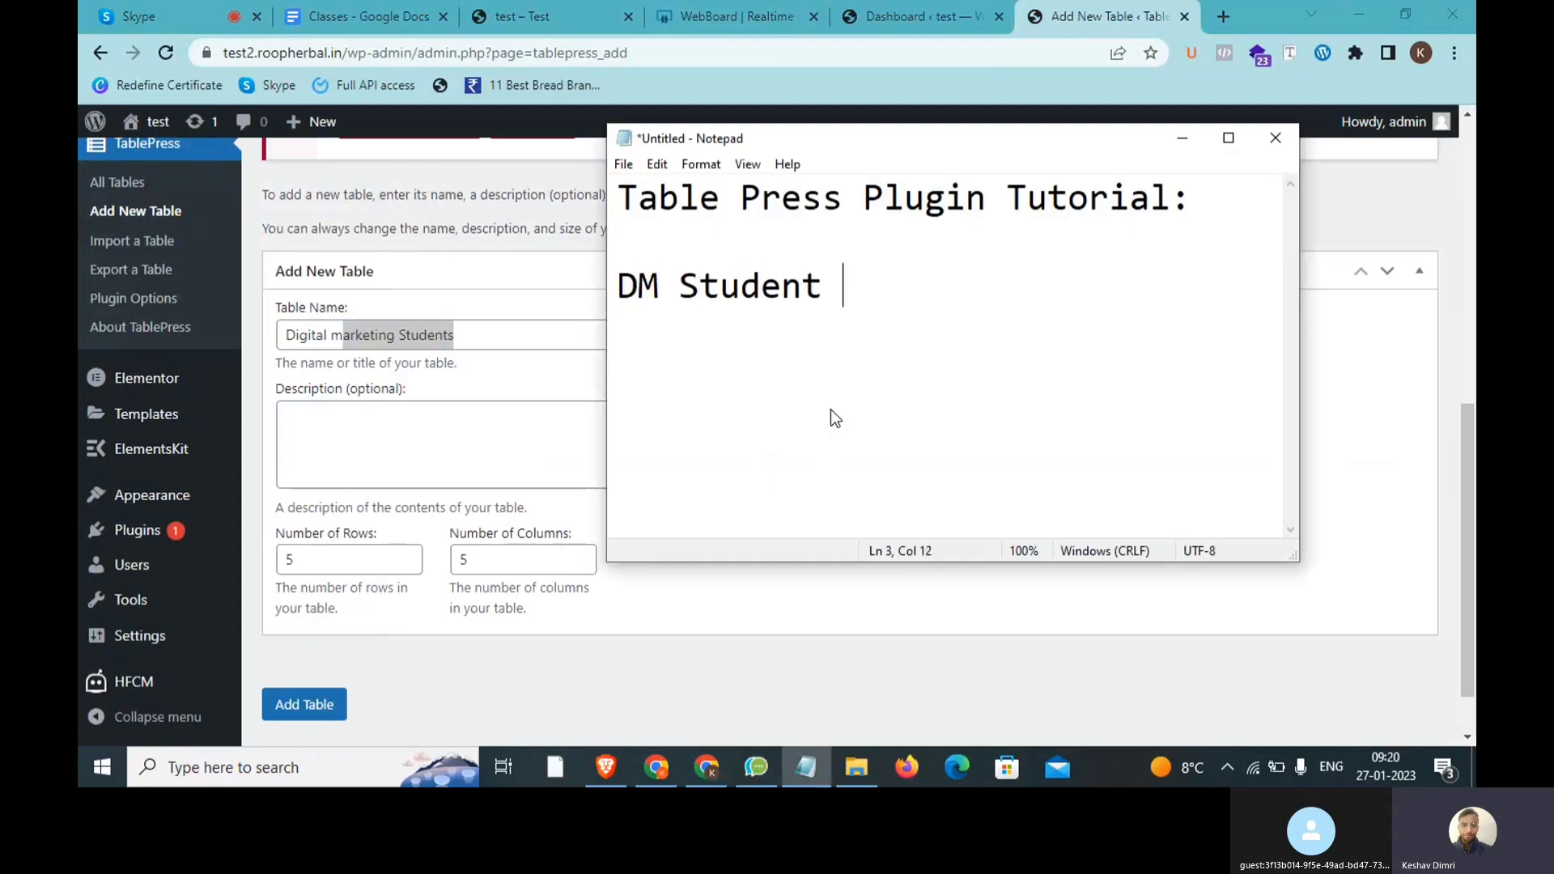
key("Return")
type("Excel")
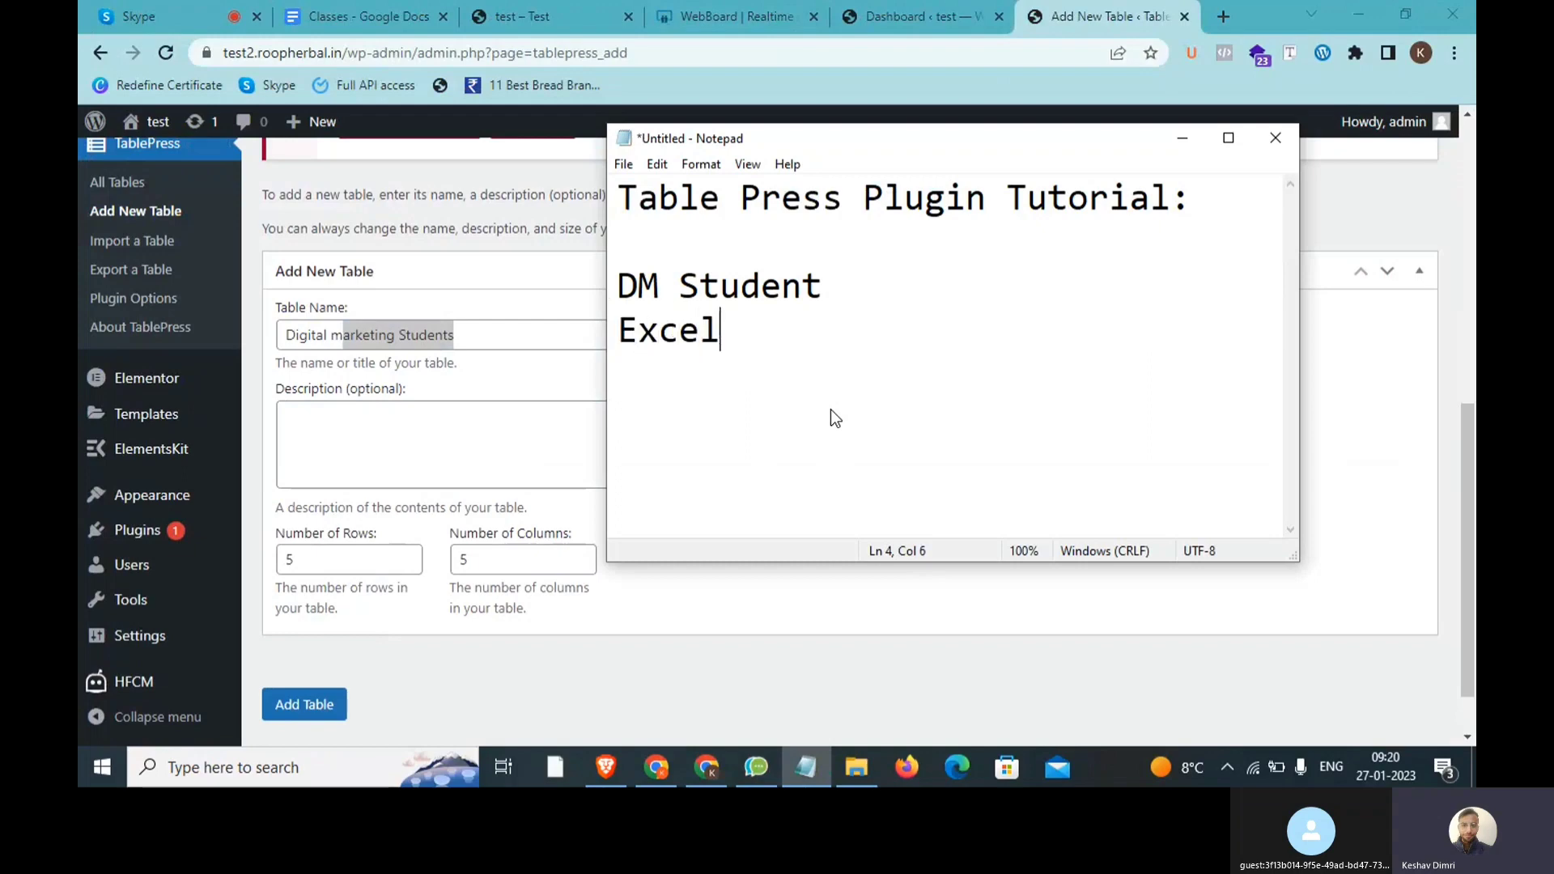
key("Return")
type("Graohc")
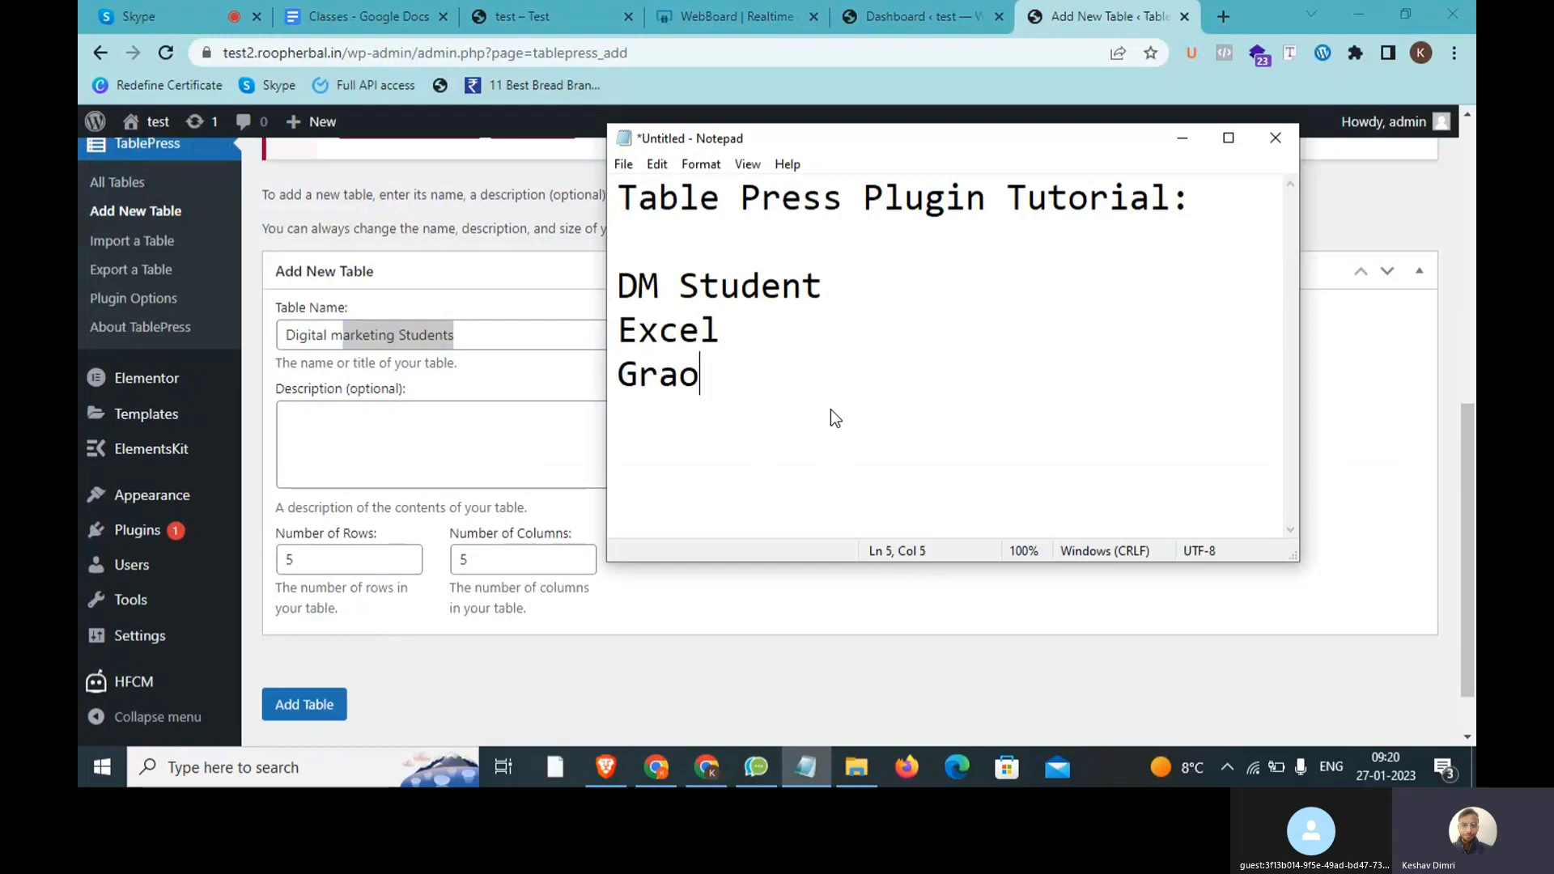
key("BackSpace")
key("BackSpace")
key("BackSpace")
type("phic")
key("Return")
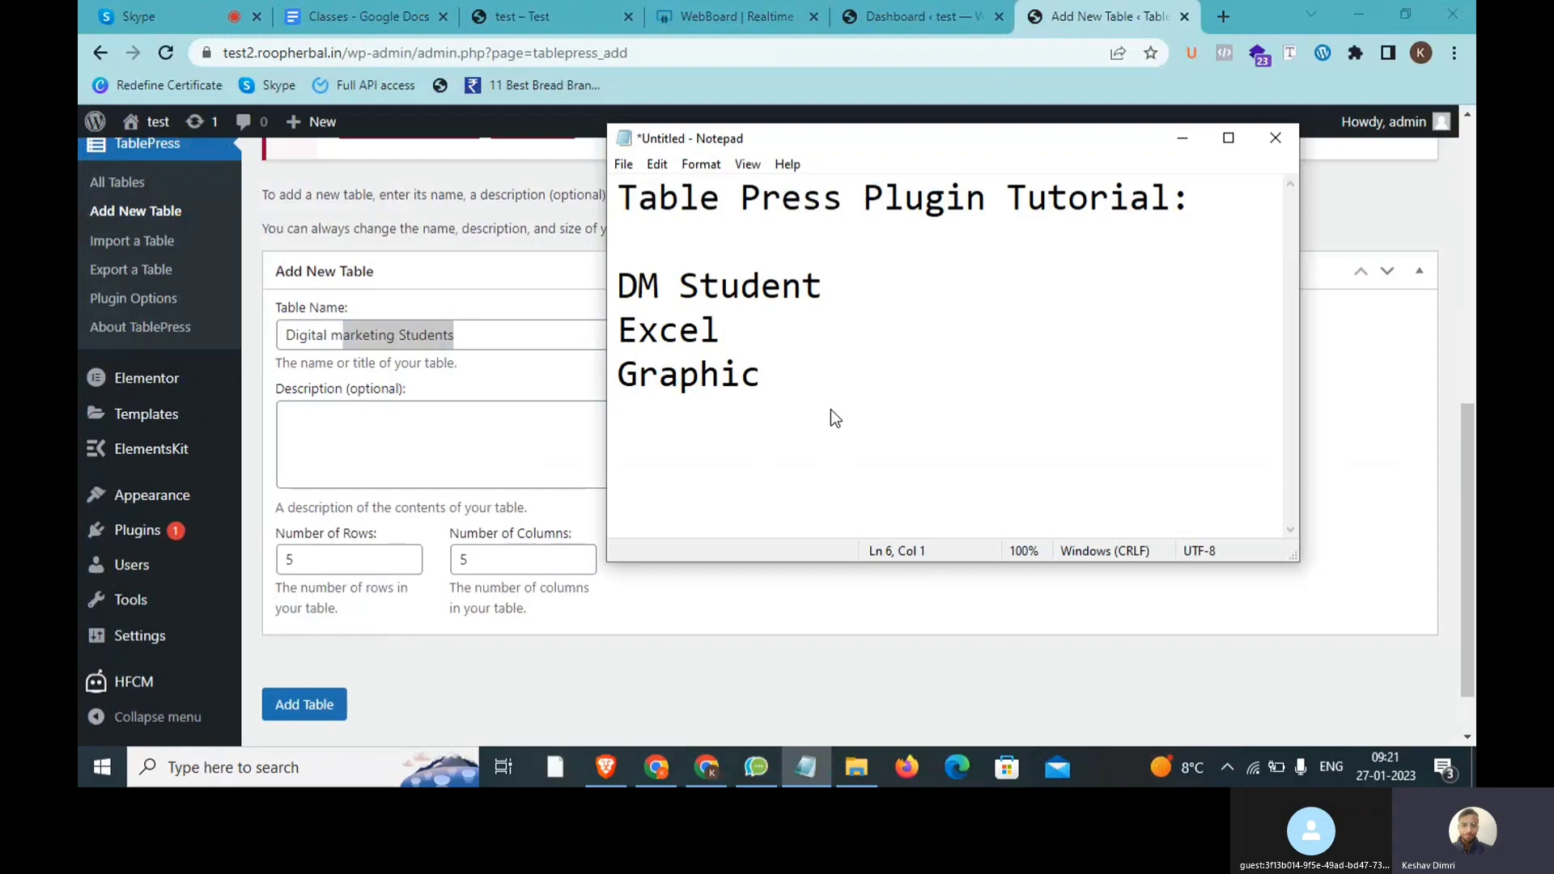
key("Up")
key("Up")
key("Up")
Step: Review the new table's description, rows and columns fields, then move to the WebBoard page
left_click(444, 410)
left_click_drag(409, 395, 336, 405)
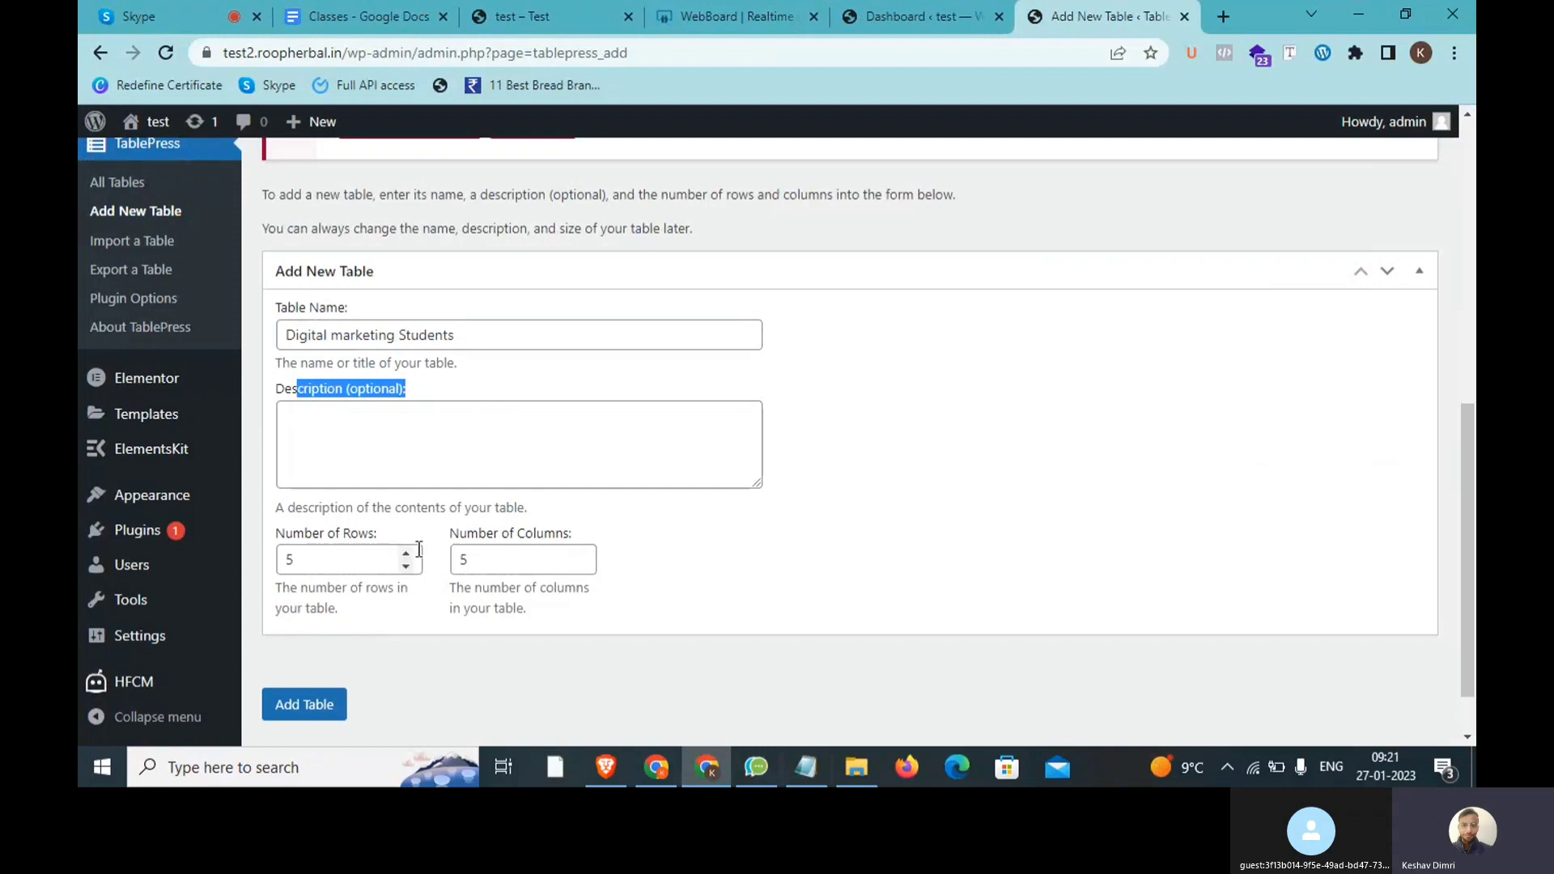
double_click(367, 560)
double_click(508, 557)
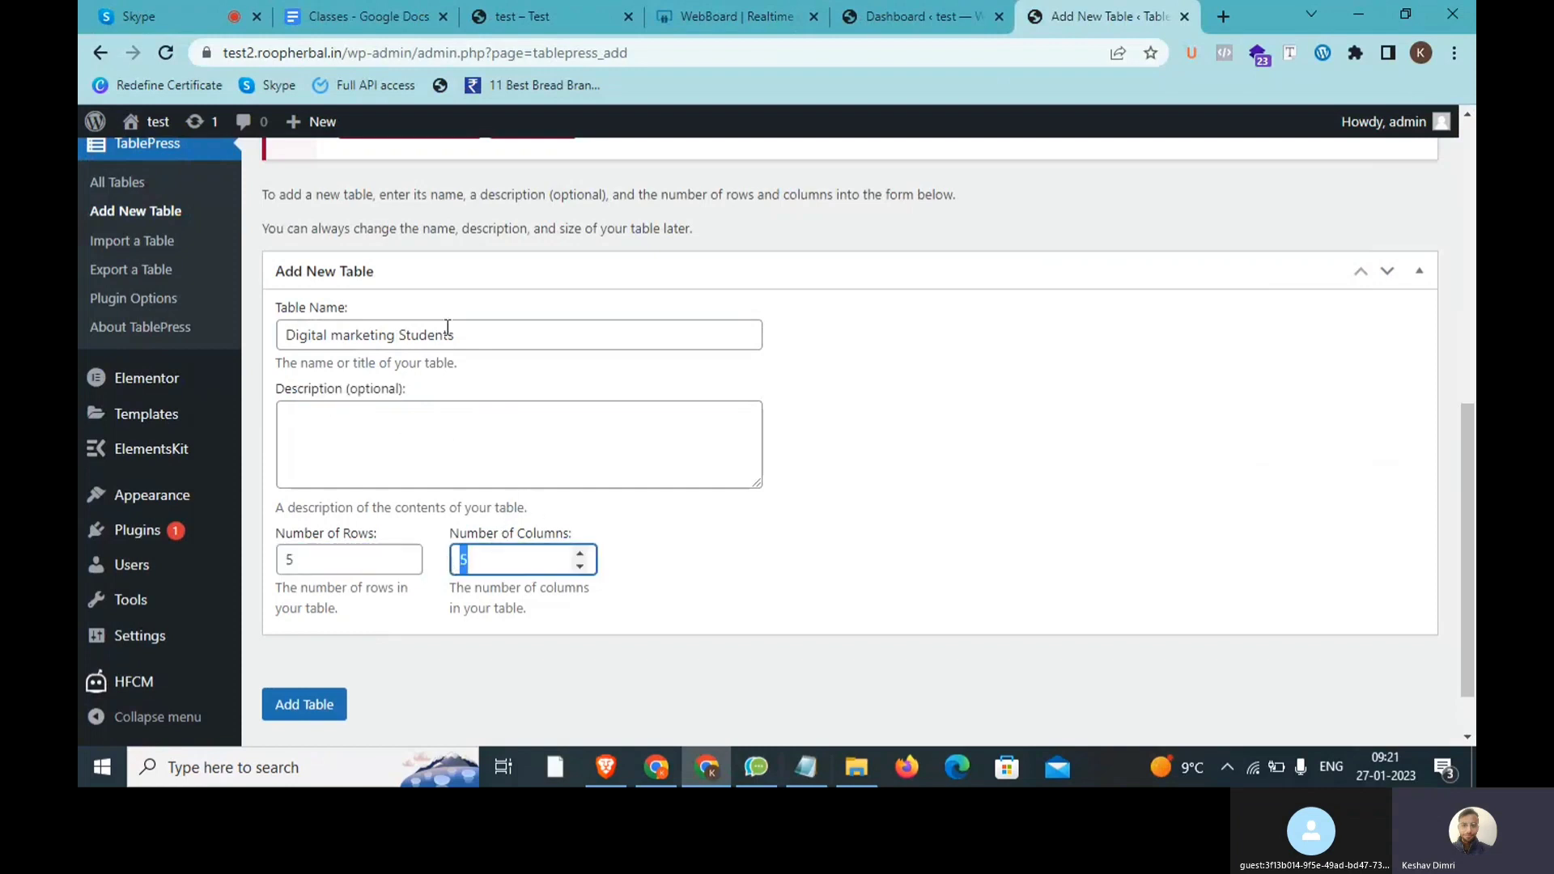
left_click(712, 16)
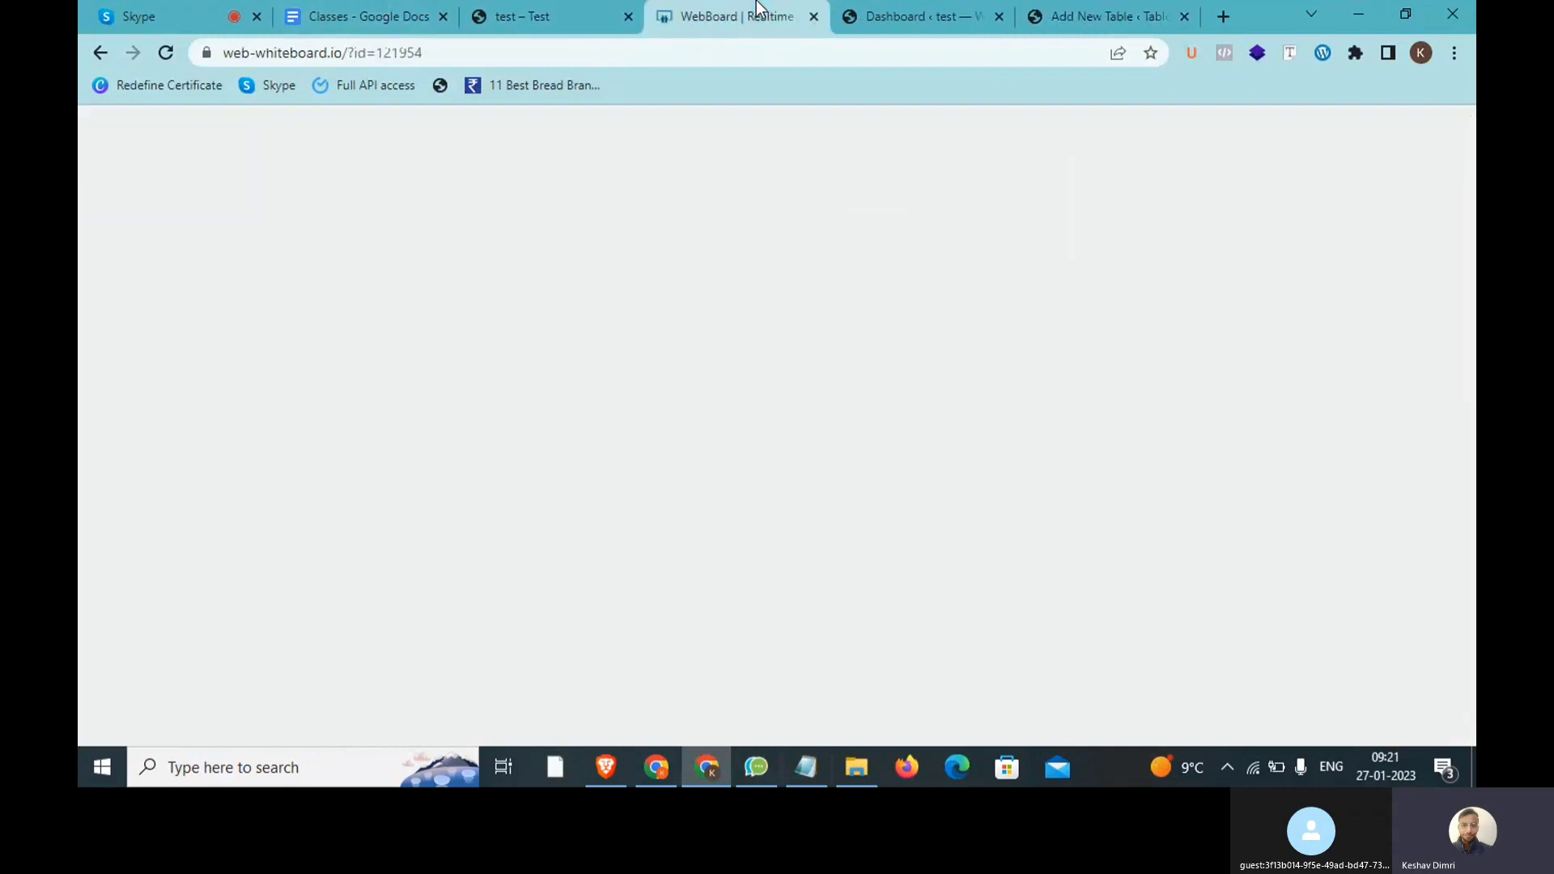
Step: Draw three horizontal lines and label them R1, R2 and R3
left_click_drag(757, 6, 581, 14)
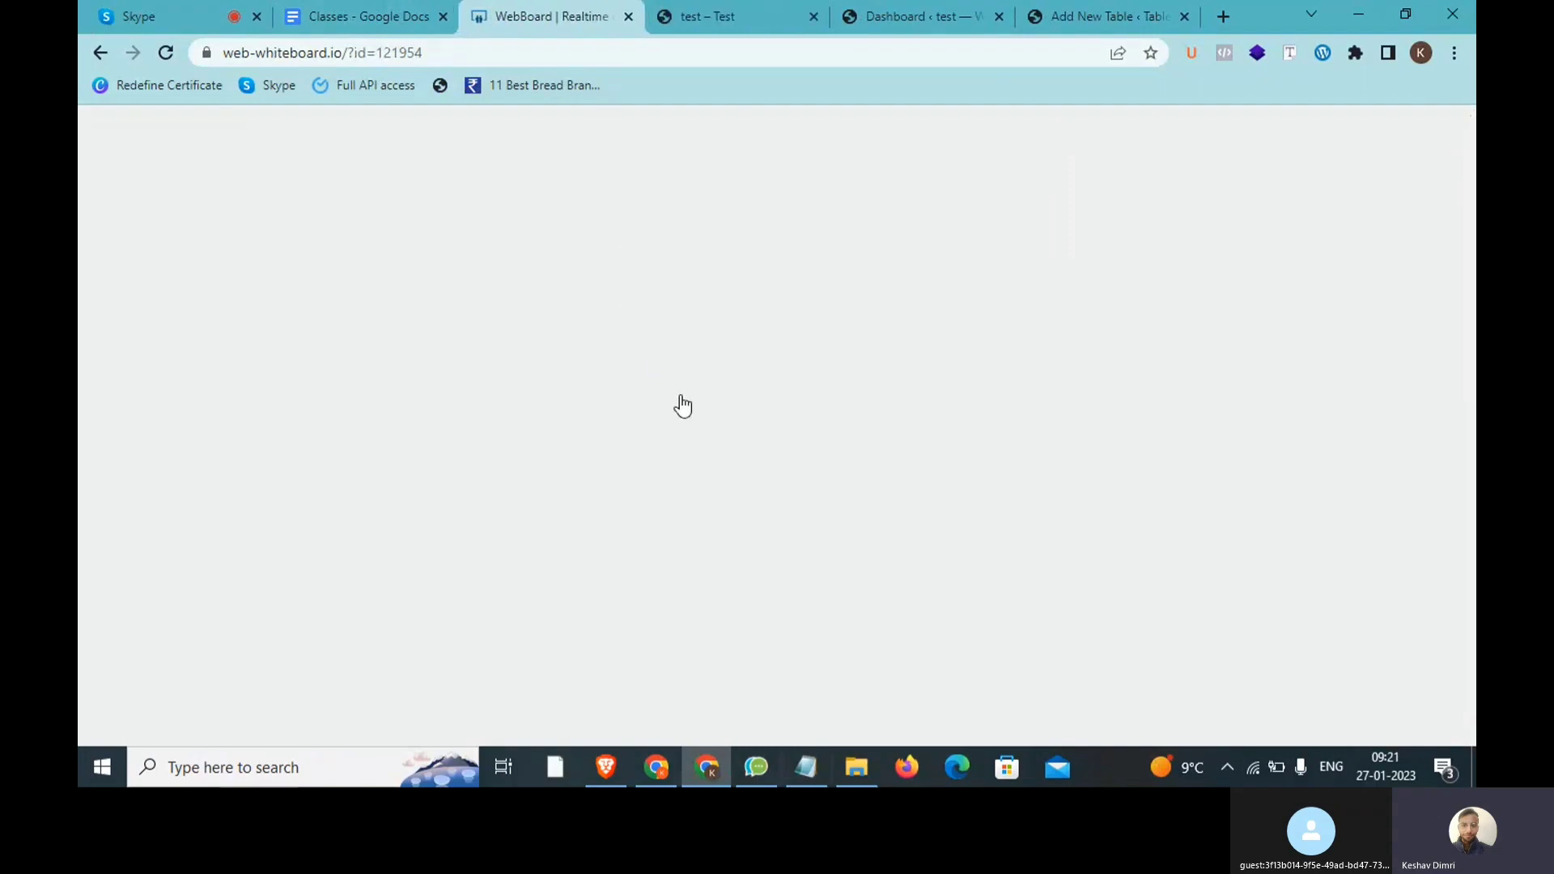
left_click(806, 768)
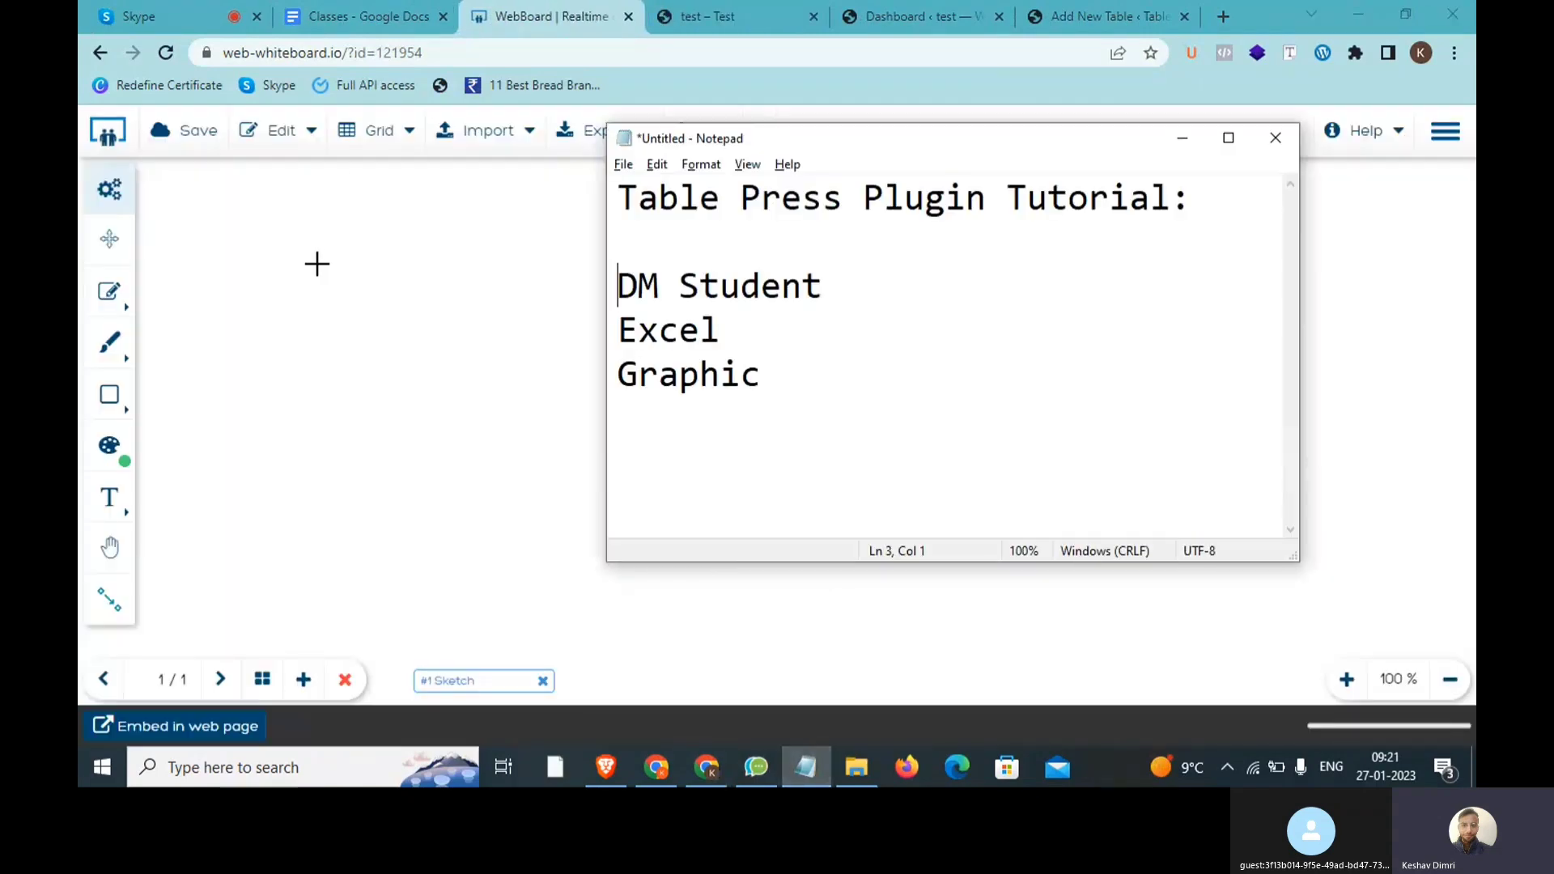
left_click_drag(316, 263, 799, 247)
left_click_drag(364, 441, 806, 416)
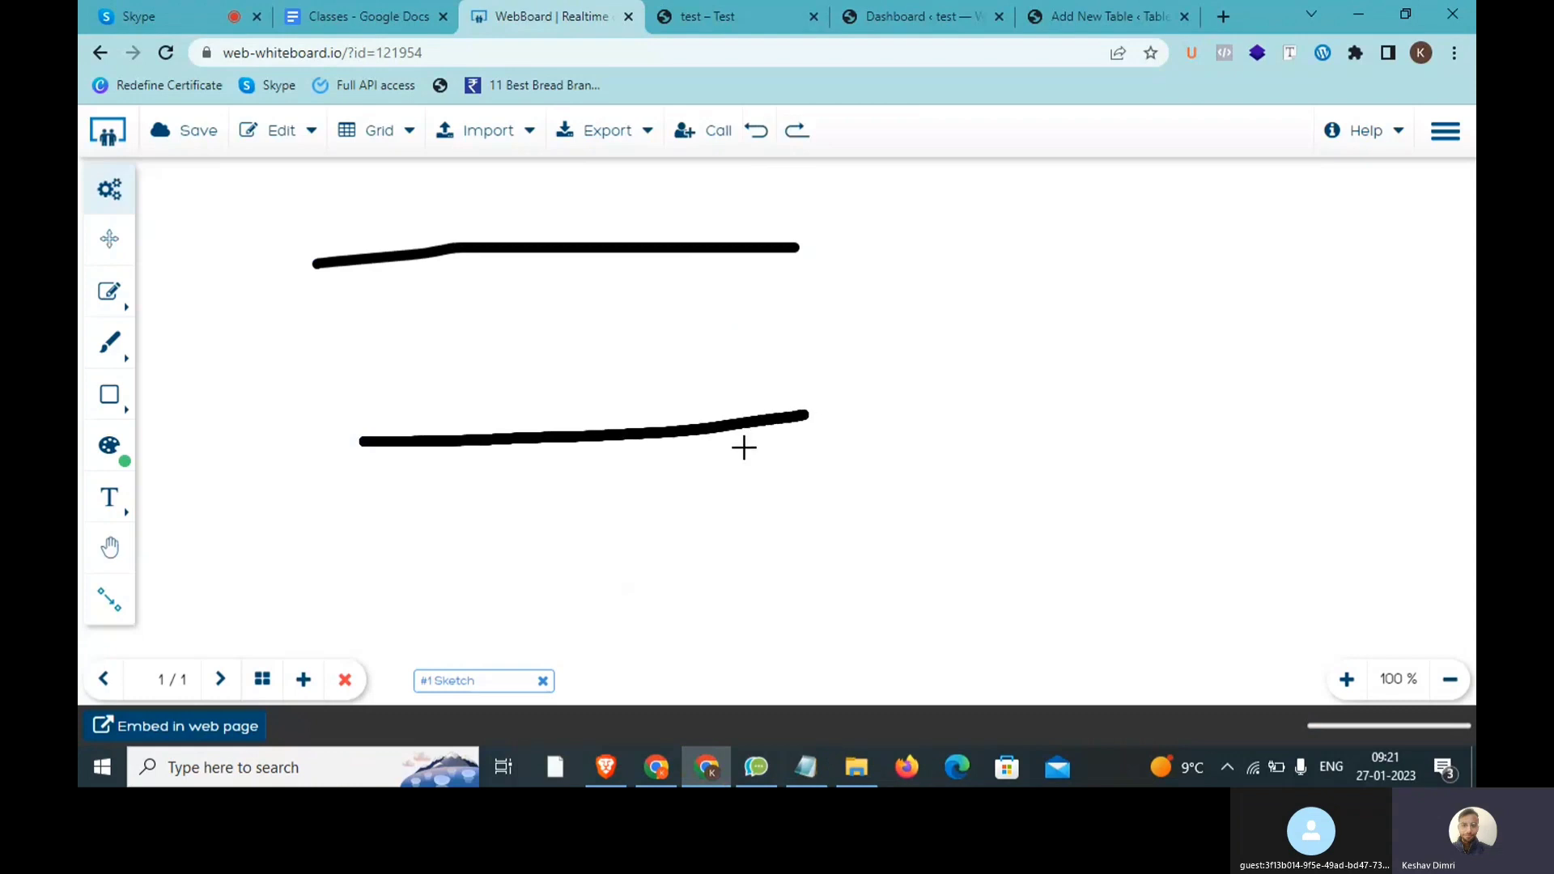
left_click_drag(414, 603, 903, 594)
mouse_move(890, 199)
left_mouse_down()
mouse_move(887, 259)
mouse_move(931, 185)
mouse_move(962, 261)
left_mouse_up()
left_click_drag(968, 227, 986, 283)
mouse_move(937, 400)
left_mouse_down()
mouse_move(1030, 387)
mouse_move(1008, 434)
left_mouse_up()
mouse_move(1003, 531)
left_mouse_down()
mouse_move(985, 566)
mouse_move(1008, 559)
mouse_move(1032, 613)
left_mouse_up()
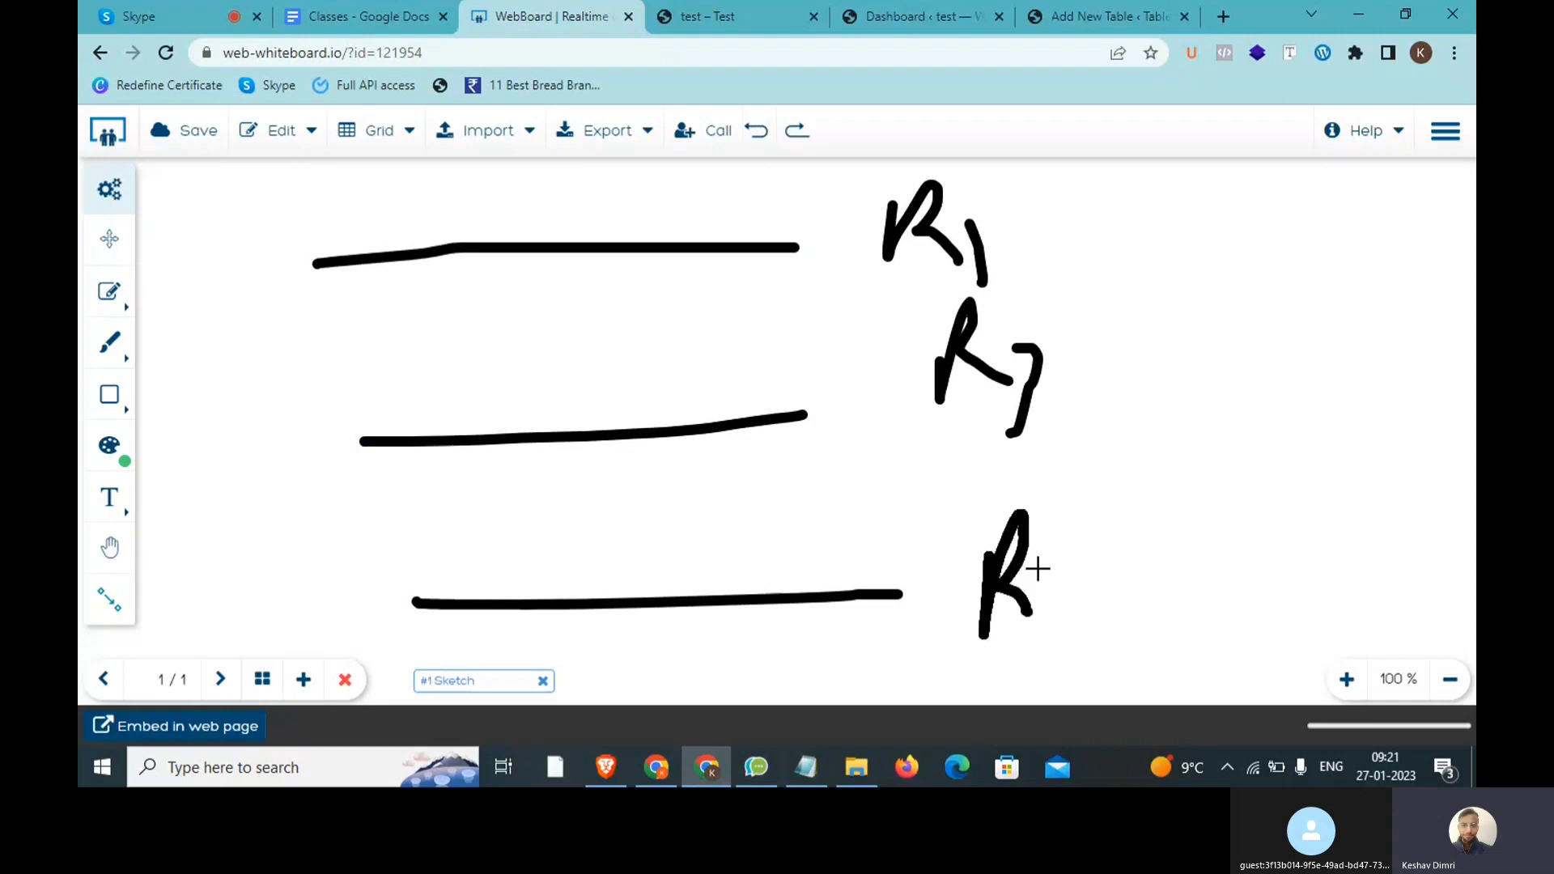
left_click_drag(1070, 557, 1092, 628)
Step: Draw two vertical column lines and label the columns C1, C2 and C3
left_click_drag(458, 179, 476, 701)
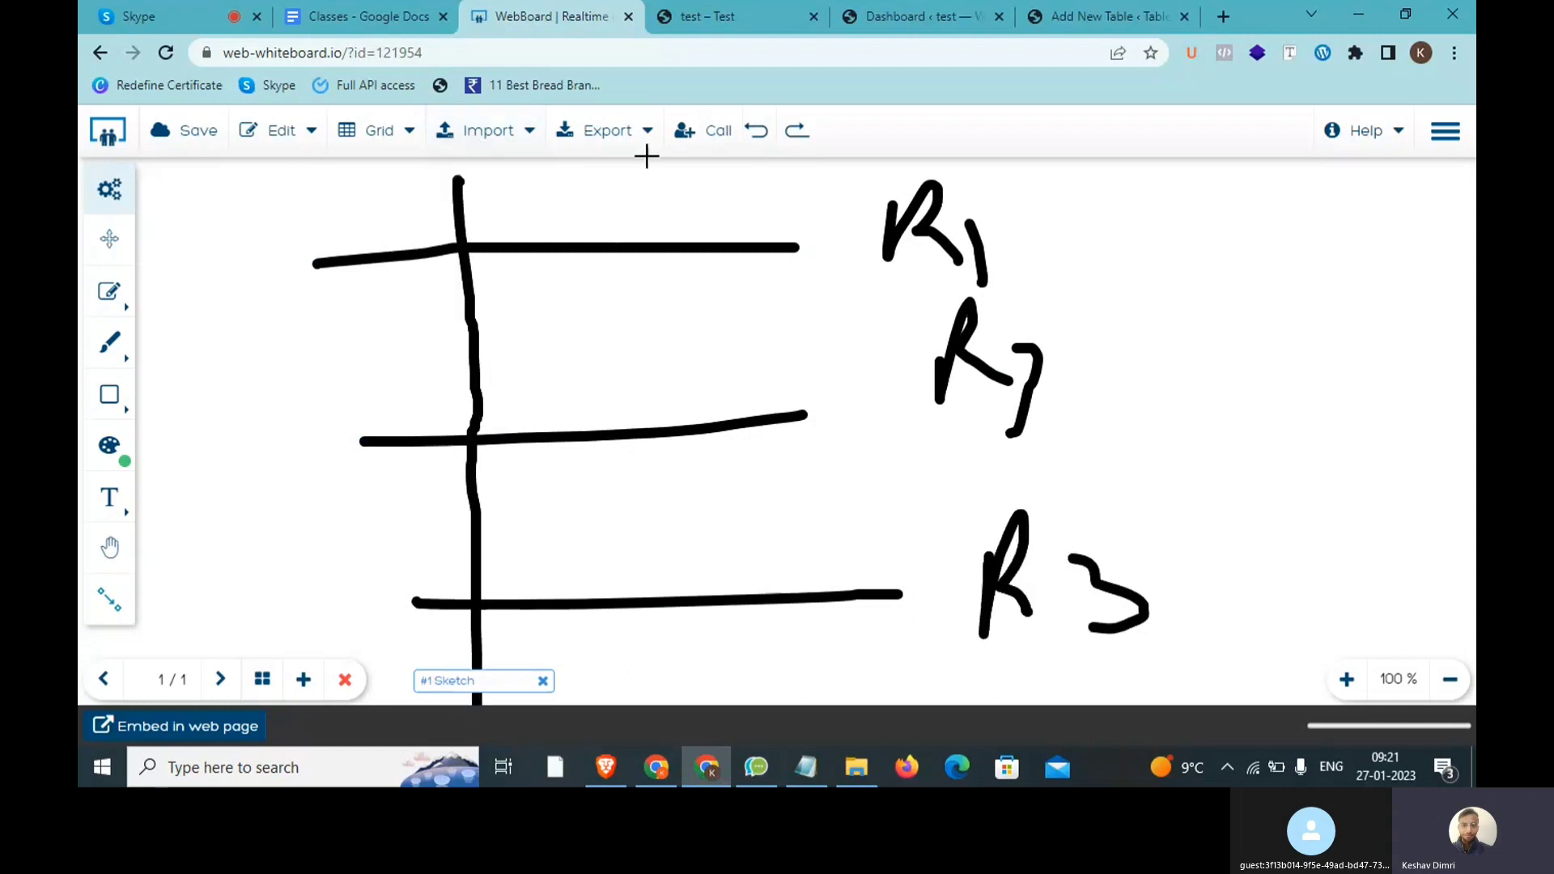
left_click_drag(642, 170, 672, 663)
left_click_drag(399, 176, 417, 244)
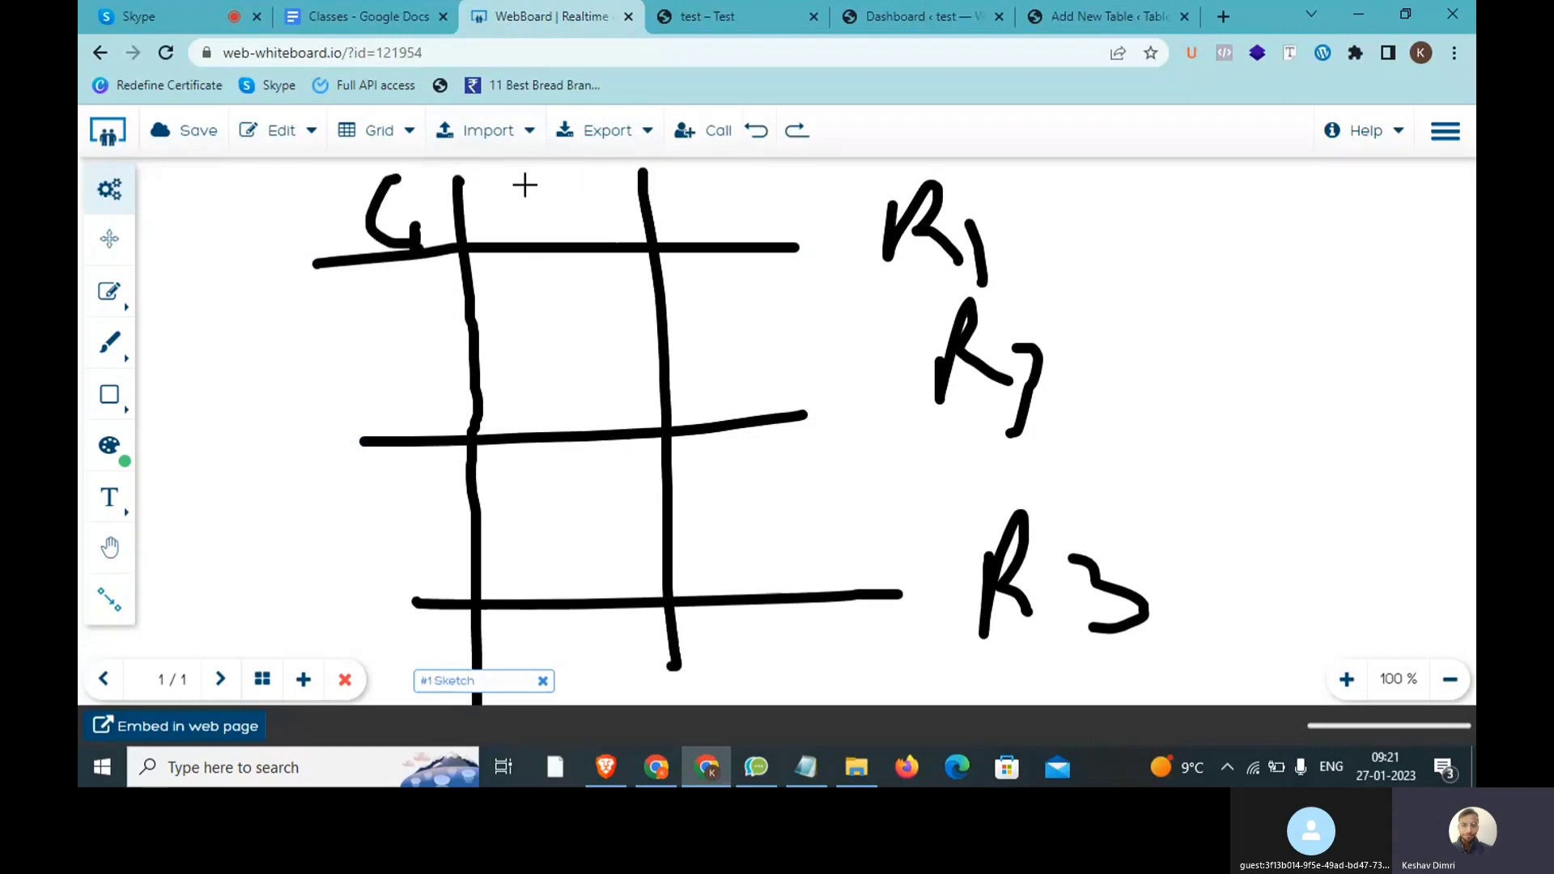
mouse_move(535, 179)
left_mouse_down()
mouse_move(544, 208)
mouse_move(605, 236)
left_mouse_up()
mouse_move(698, 183)
left_mouse_down()
mouse_move(687, 197)
mouse_move(736, 221)
mouse_move(763, 289)
left_mouse_up()
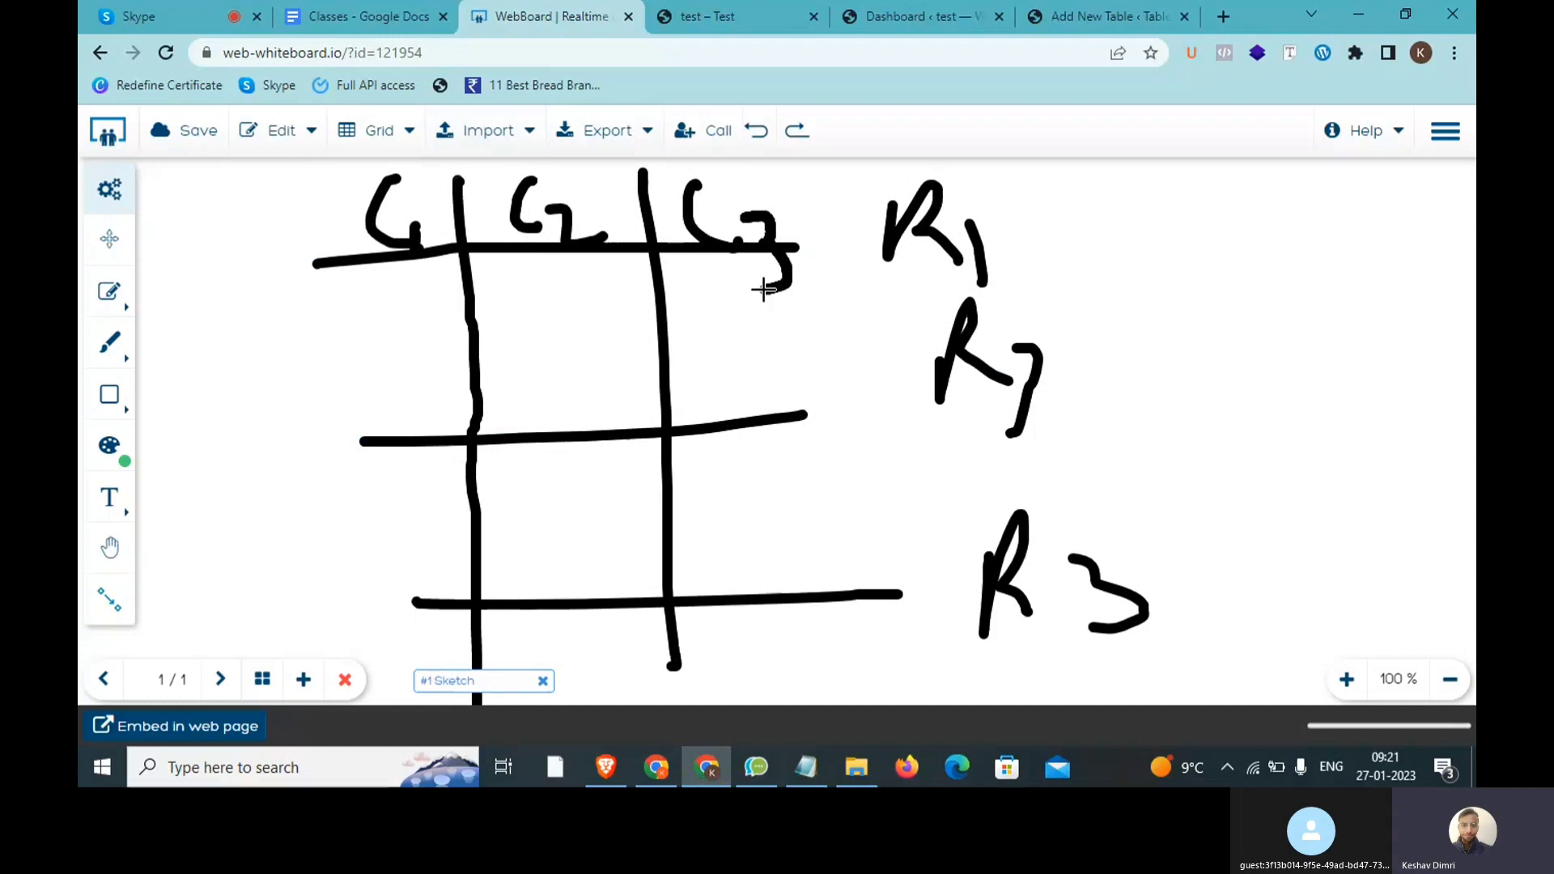
Step: Add an arrow from R1 to 'Holi' and an arrow from C1 to a circled V
mouse_move(1016, 235)
left_mouse_down()
mouse_move(1173, 236)
mouse_move(1171, 273)
left_mouse_up()
mouse_move(1231, 200)
left_mouse_down()
mouse_move(1232, 273)
mouse_move(1295, 228)
mouse_move(1297, 275)
mouse_move(1356, 242)
mouse_move(1419, 243)
mouse_move(1435, 267)
left_mouse_up()
left_click(1431, 194)
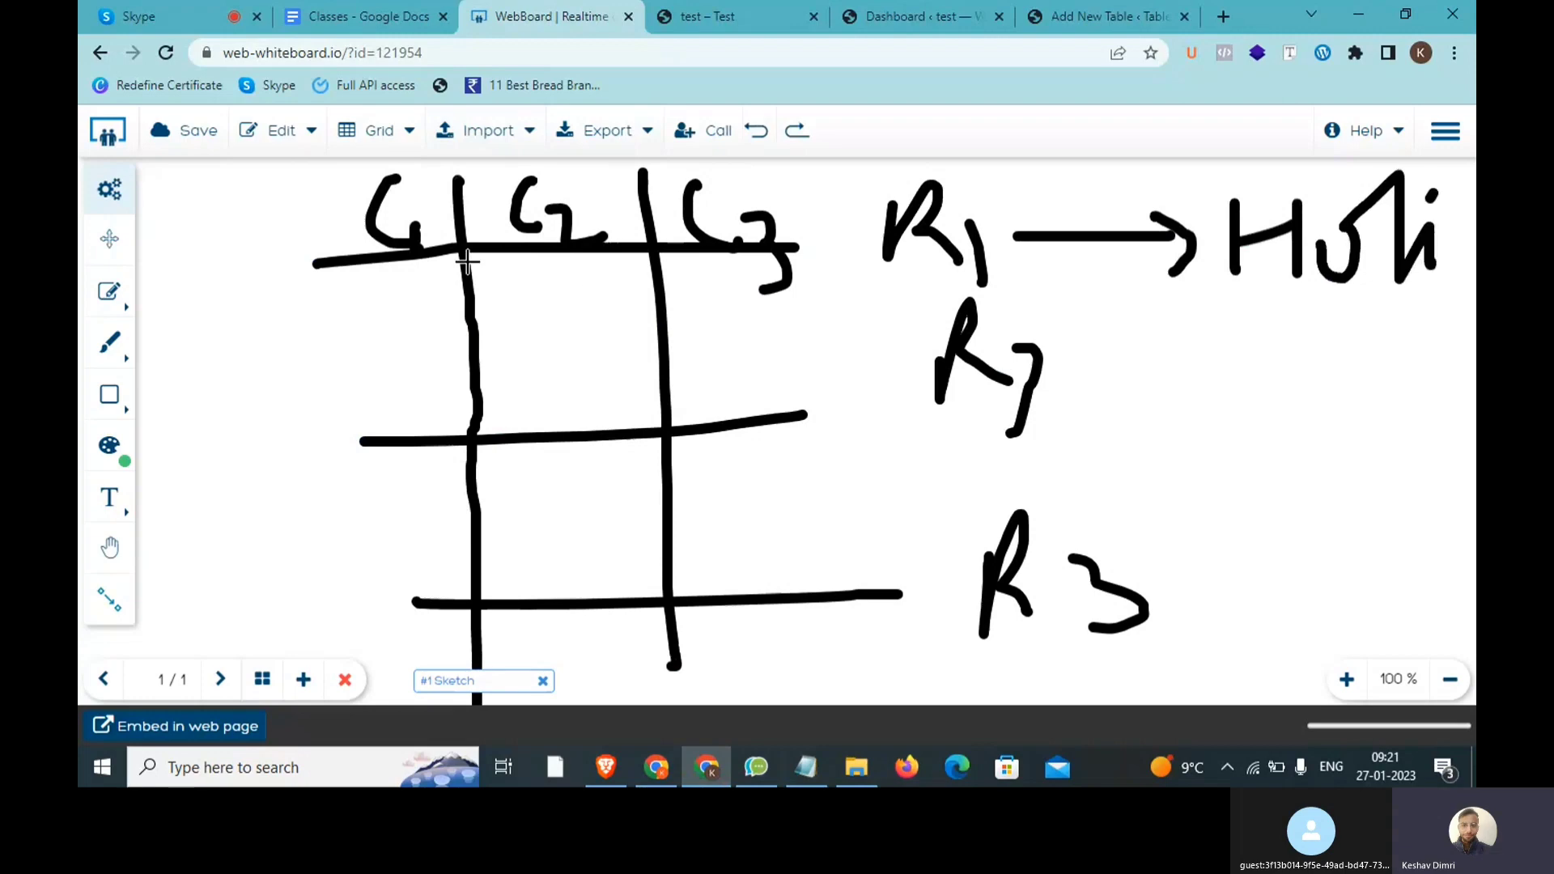
left_click_drag(381, 220, 291, 220)
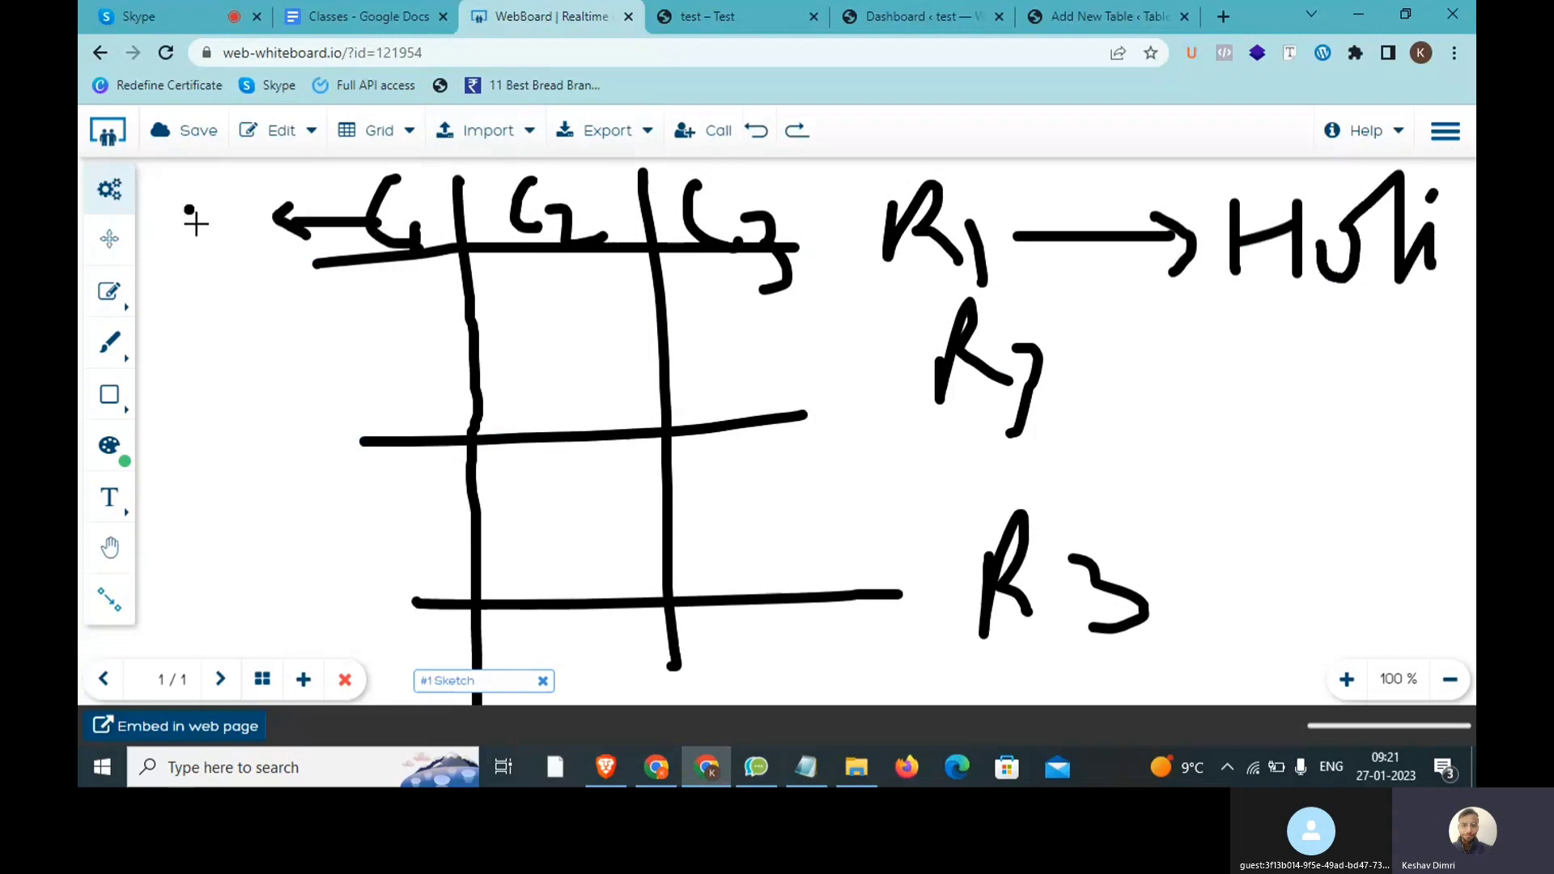
mouse_move(187, 212)
left_mouse_down()
mouse_move(230, 228)
mouse_move(173, 260)
mouse_move(250, 180)
left_mouse_up()
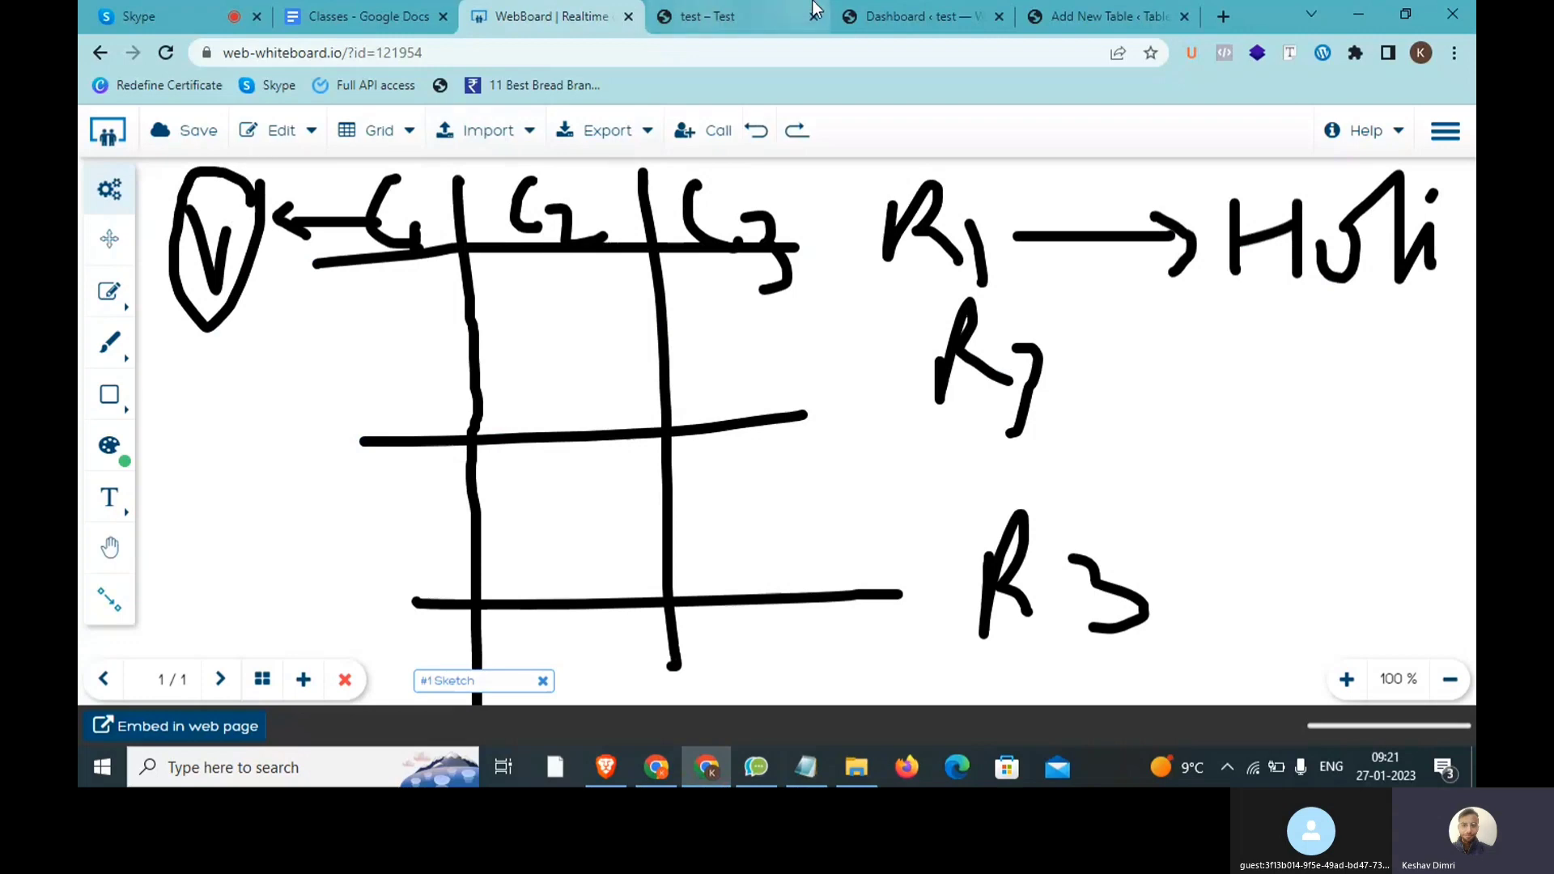
Step: Create the Digital marketing Students table with 5 rows and 3 columns
left_click(1105, 16)
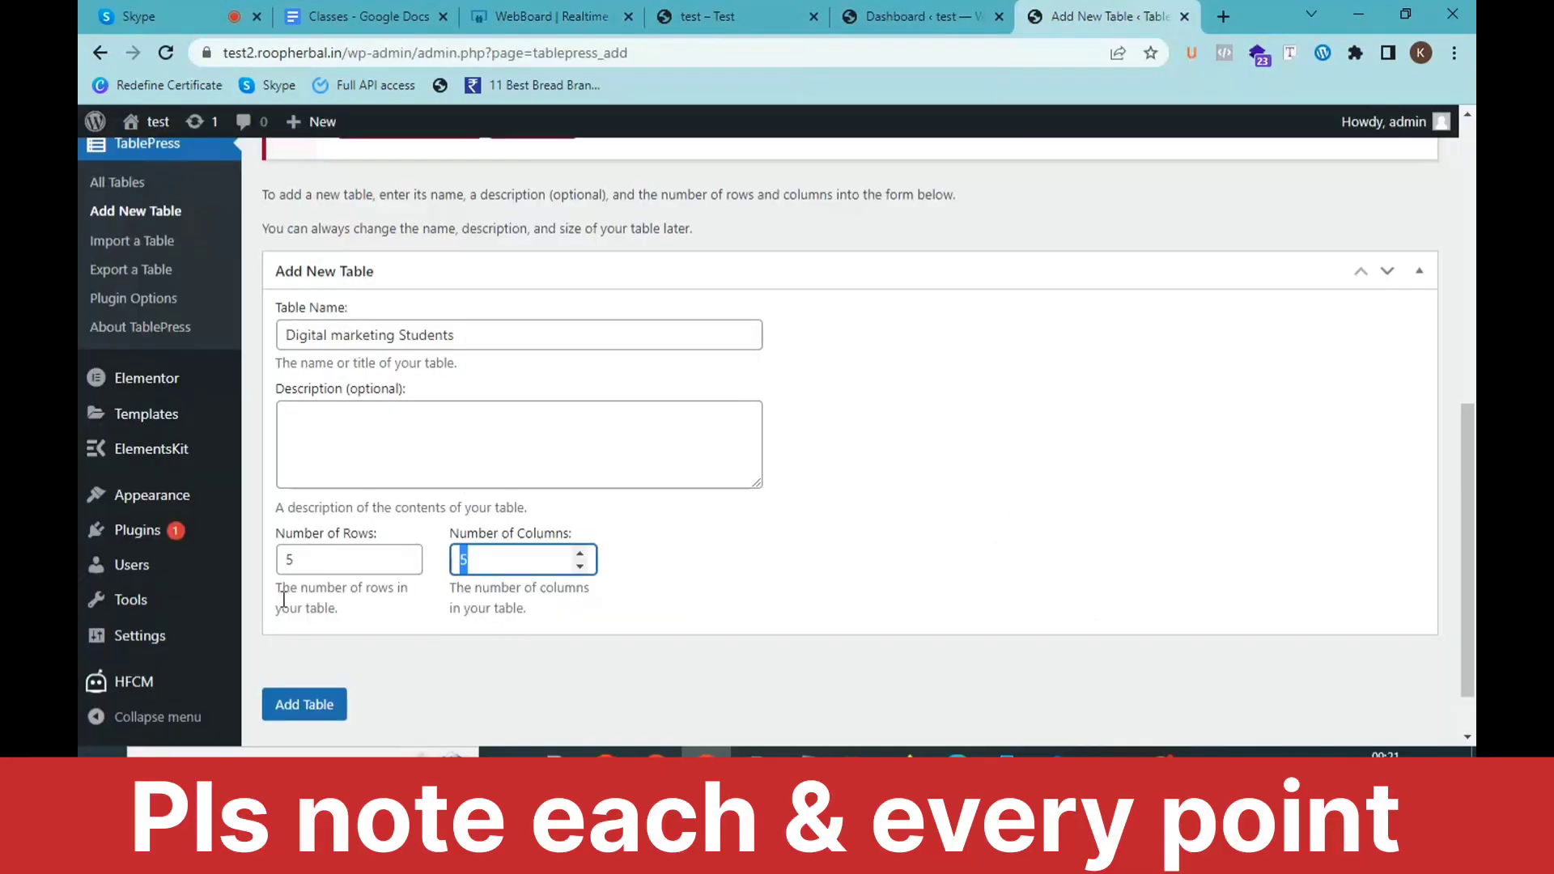
left_click(313, 558)
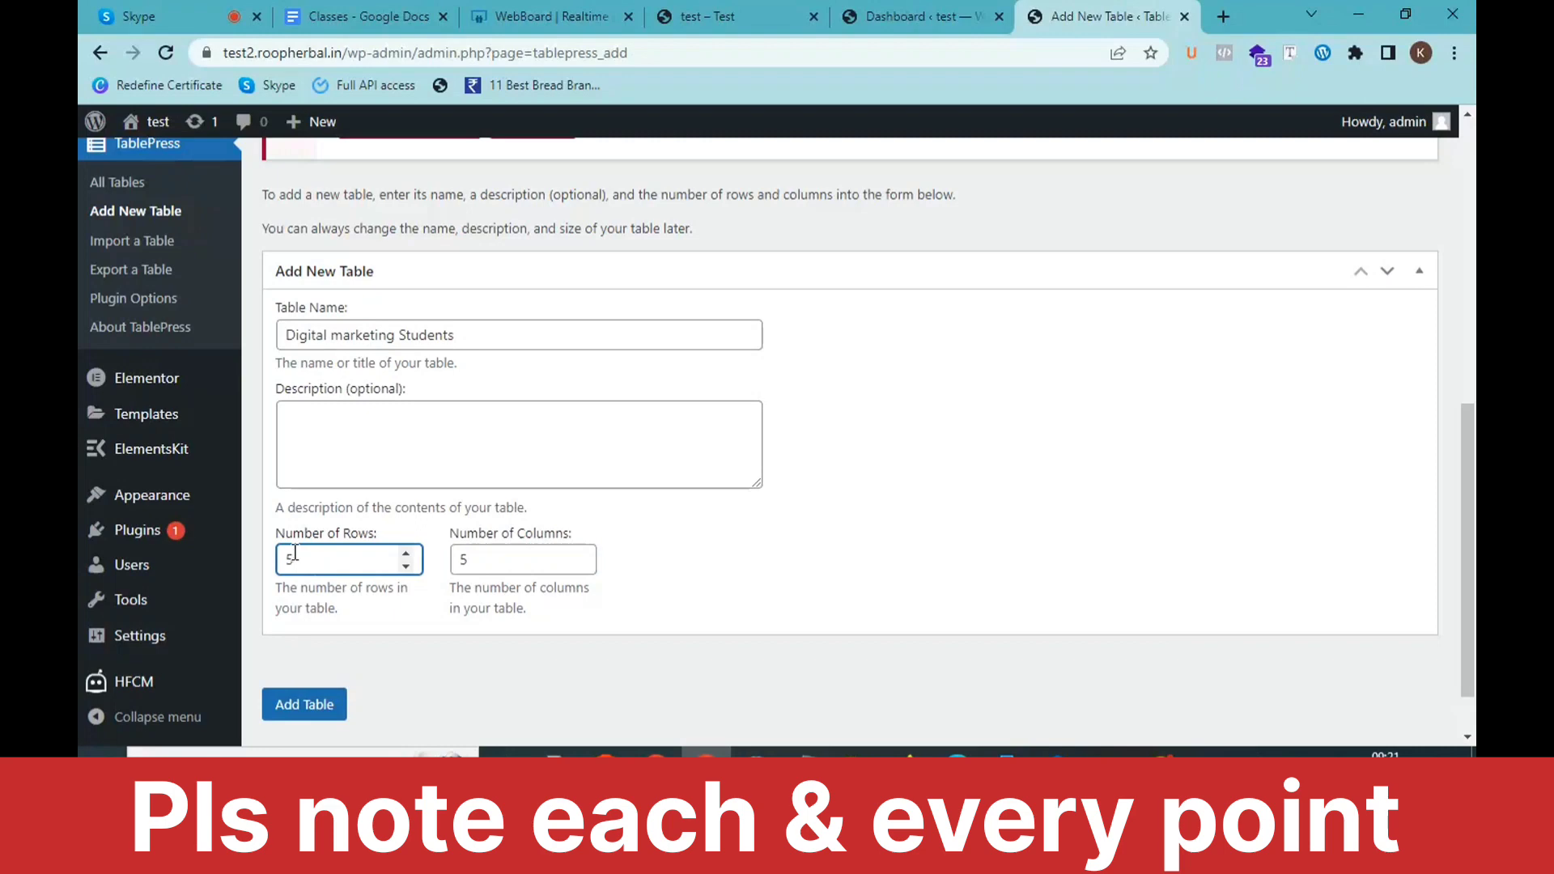
key("Tab")
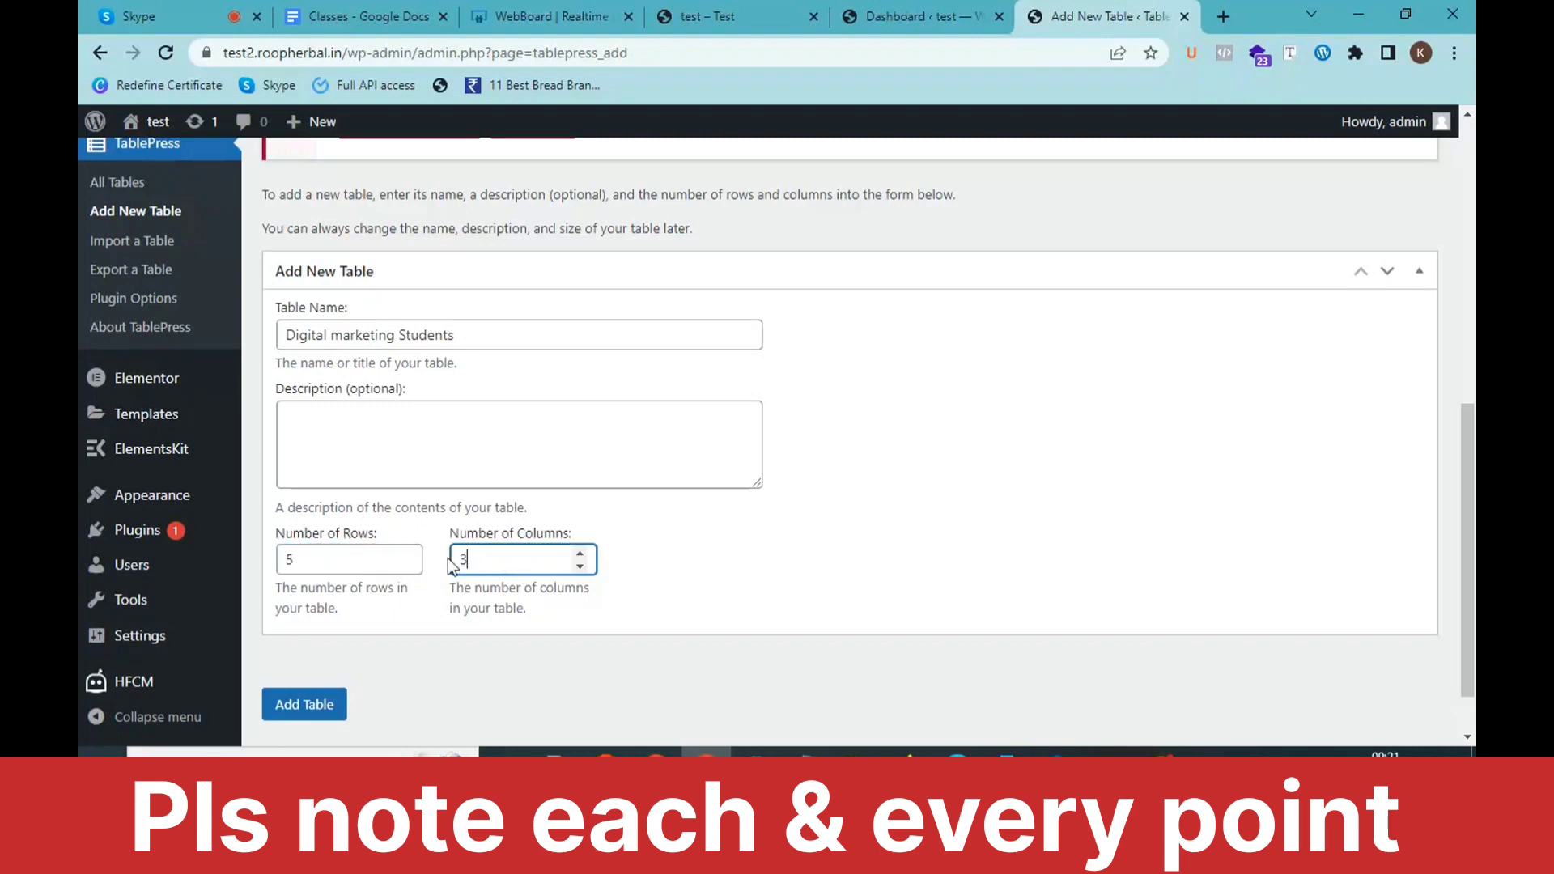
left_click(321, 711)
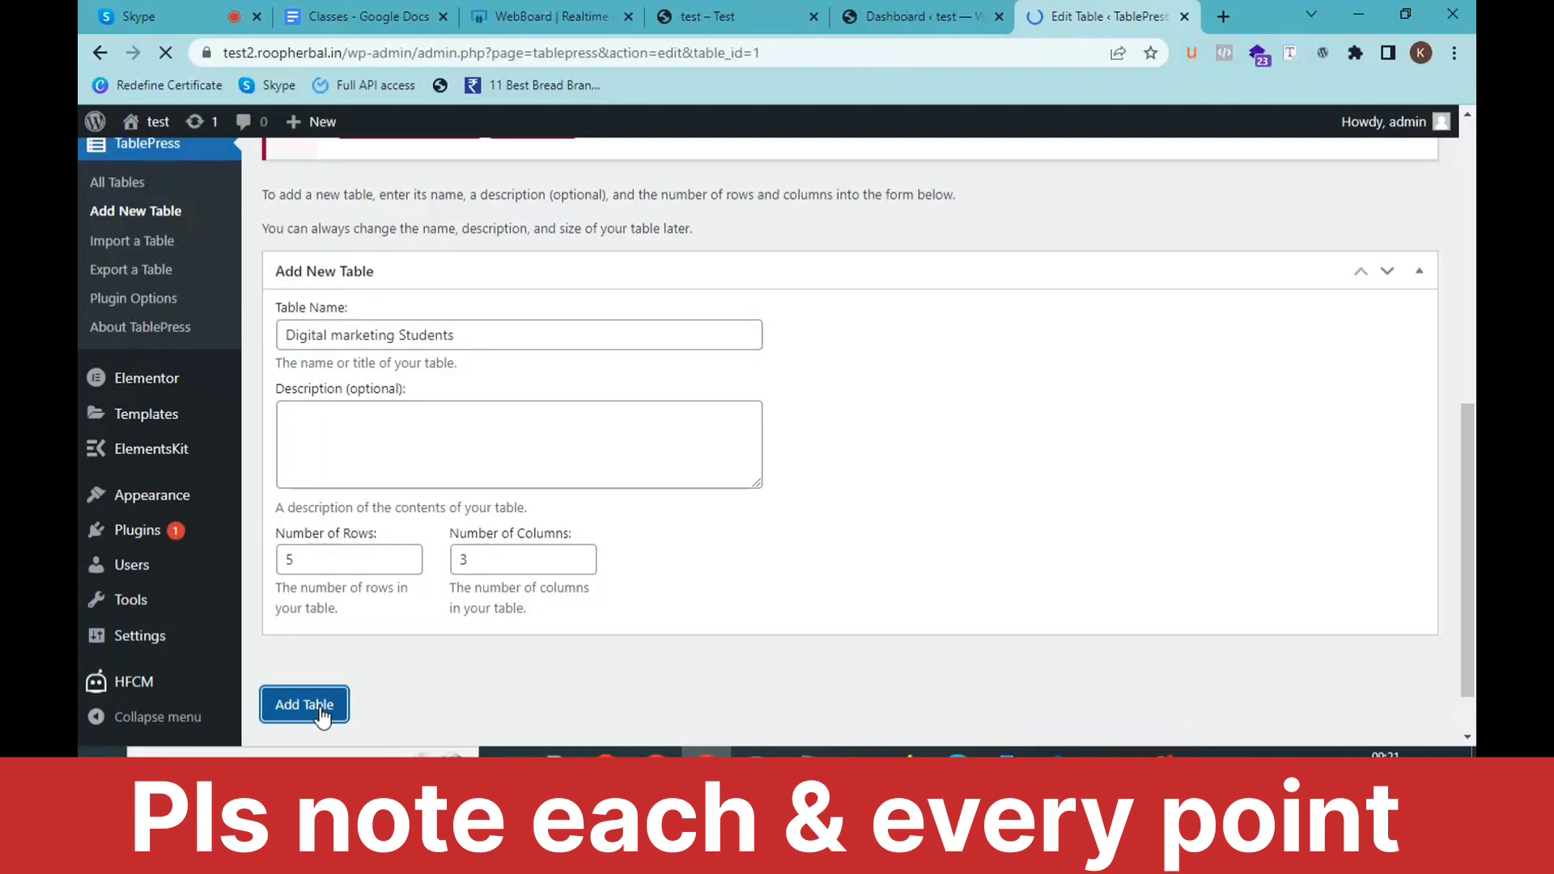
Step: Scroll to the Table Content grid and dismiss the right-click editing tip
scroll(380, 646, "down", 4)
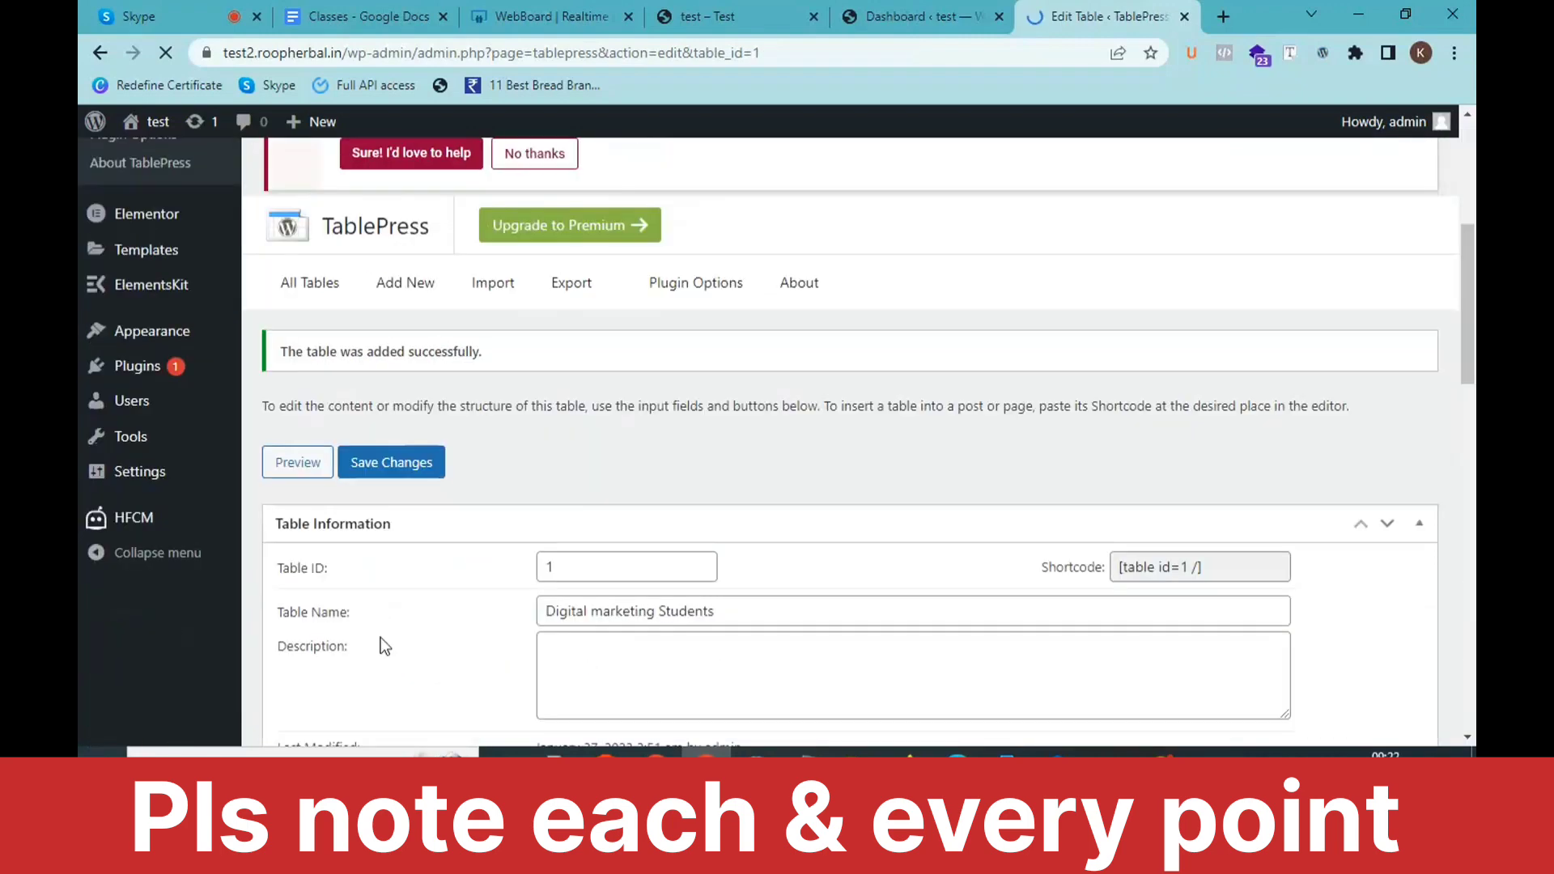
scroll(381, 645, "down", 3)
scroll(577, 443, "down", 4)
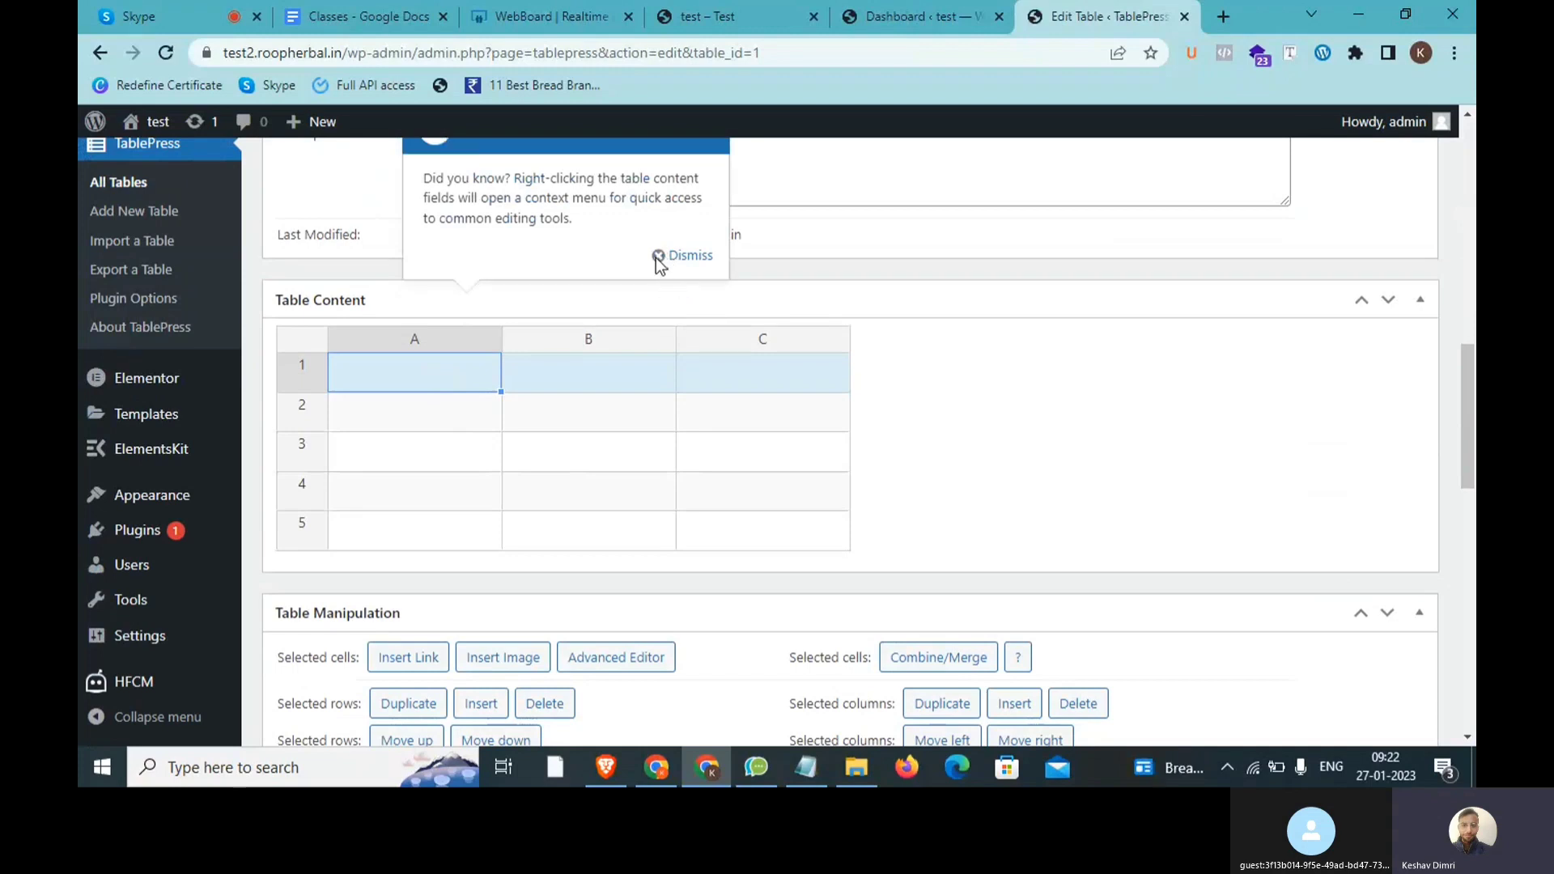
left_click(658, 258)
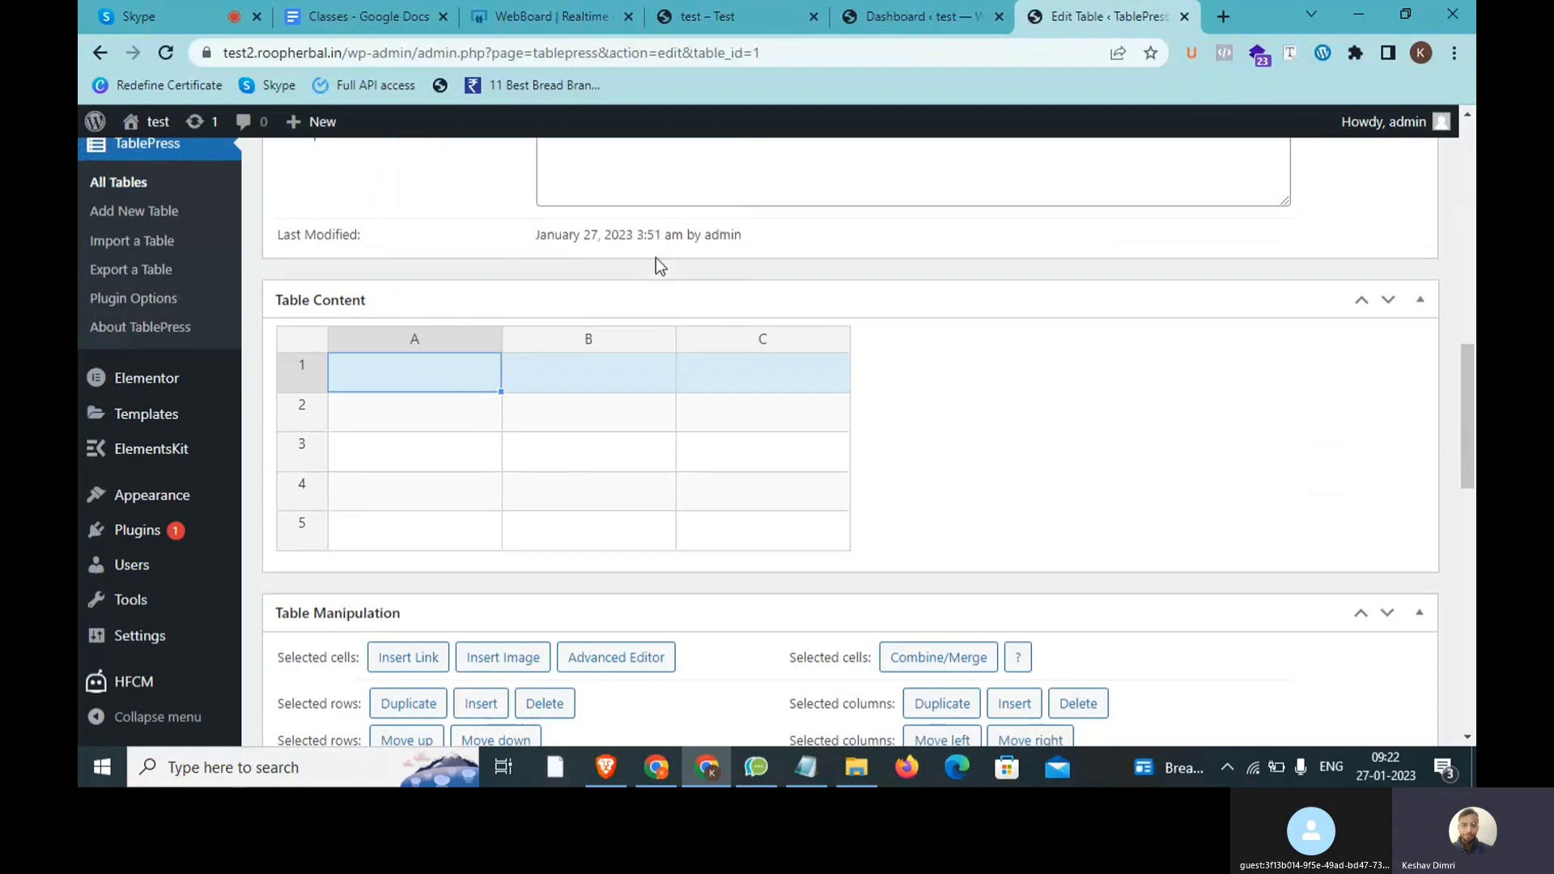
left_click(546, 382)
Step: Fill header cells A1–C1 with S.No., Name and Date of JOining
left_click(429, 378)
type("Sn")
type(".No.")
left_click(618, 383)
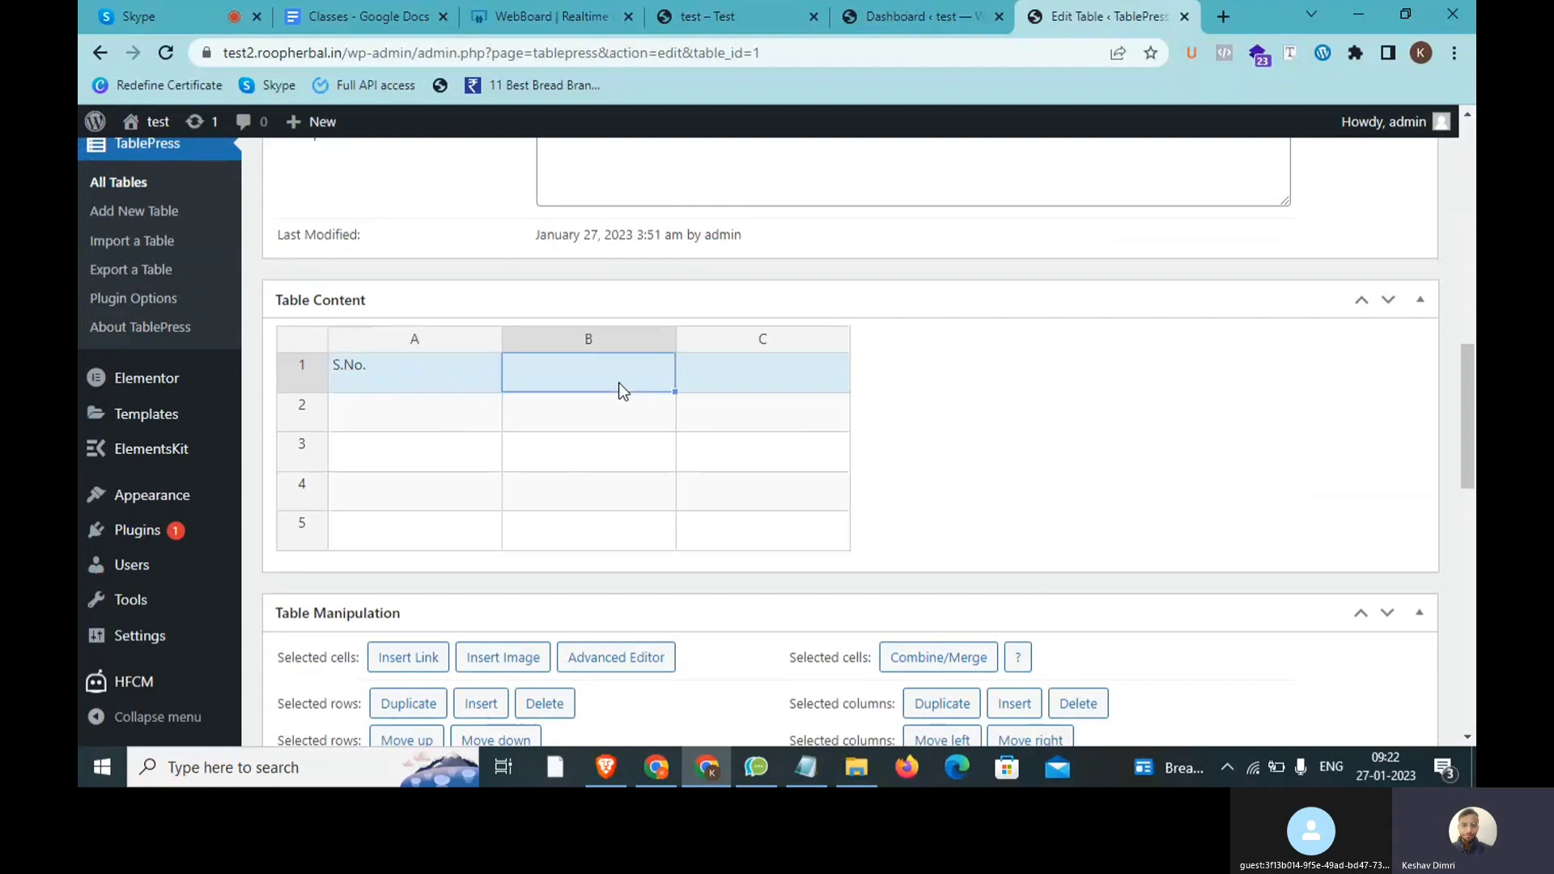
type("Name")
left_click(772, 369)
type("Dat")
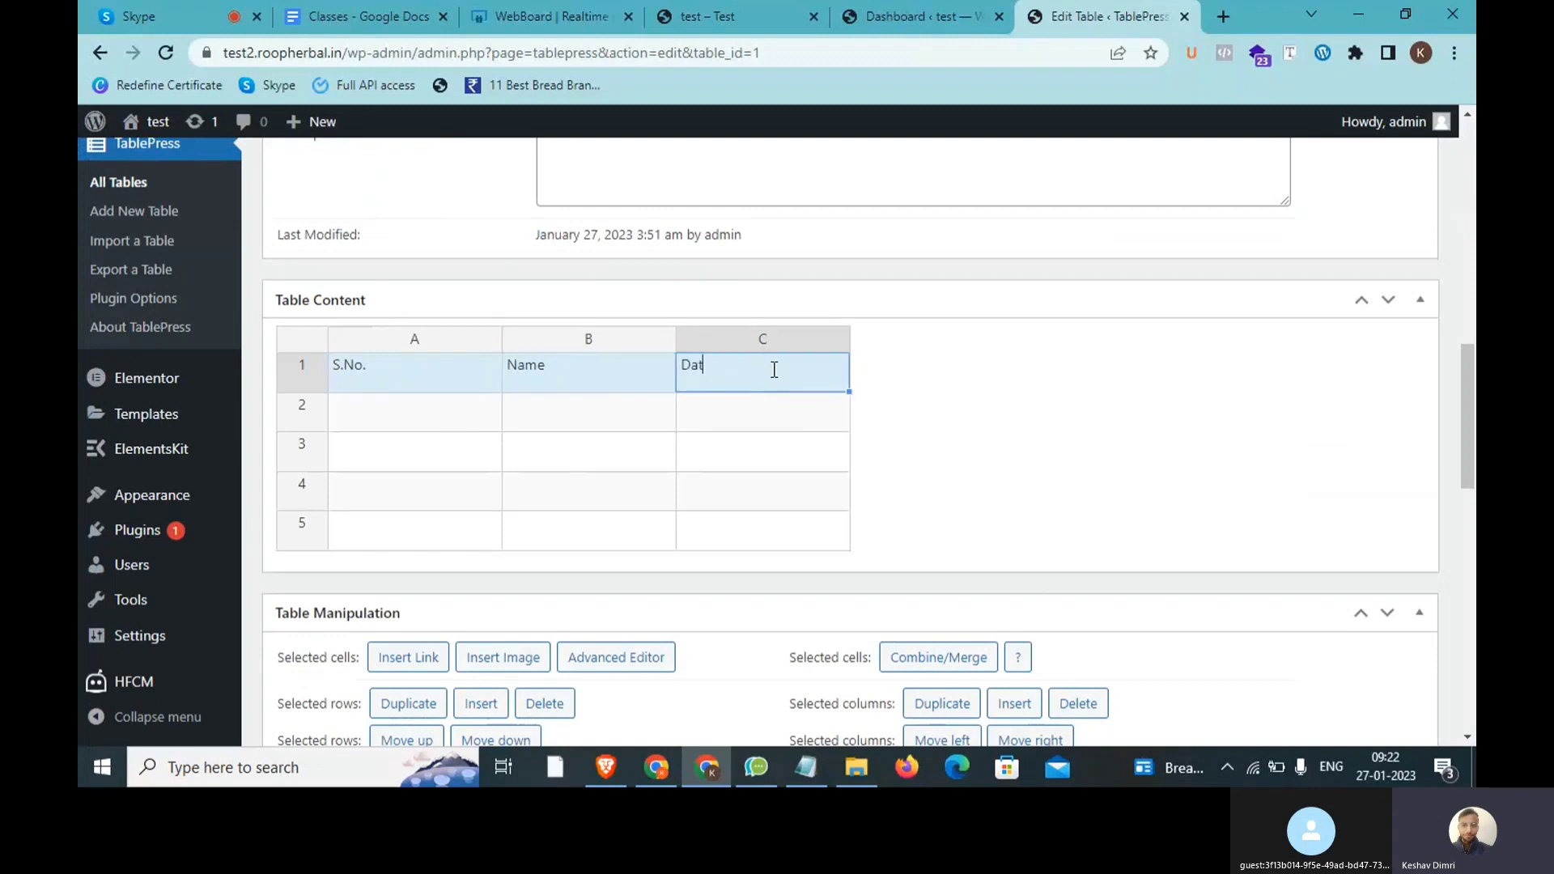
type("eo")
type("of JOining")
Step: Number cells A2–A5 with 1, 2, 3 and 4
left_click(389, 419)
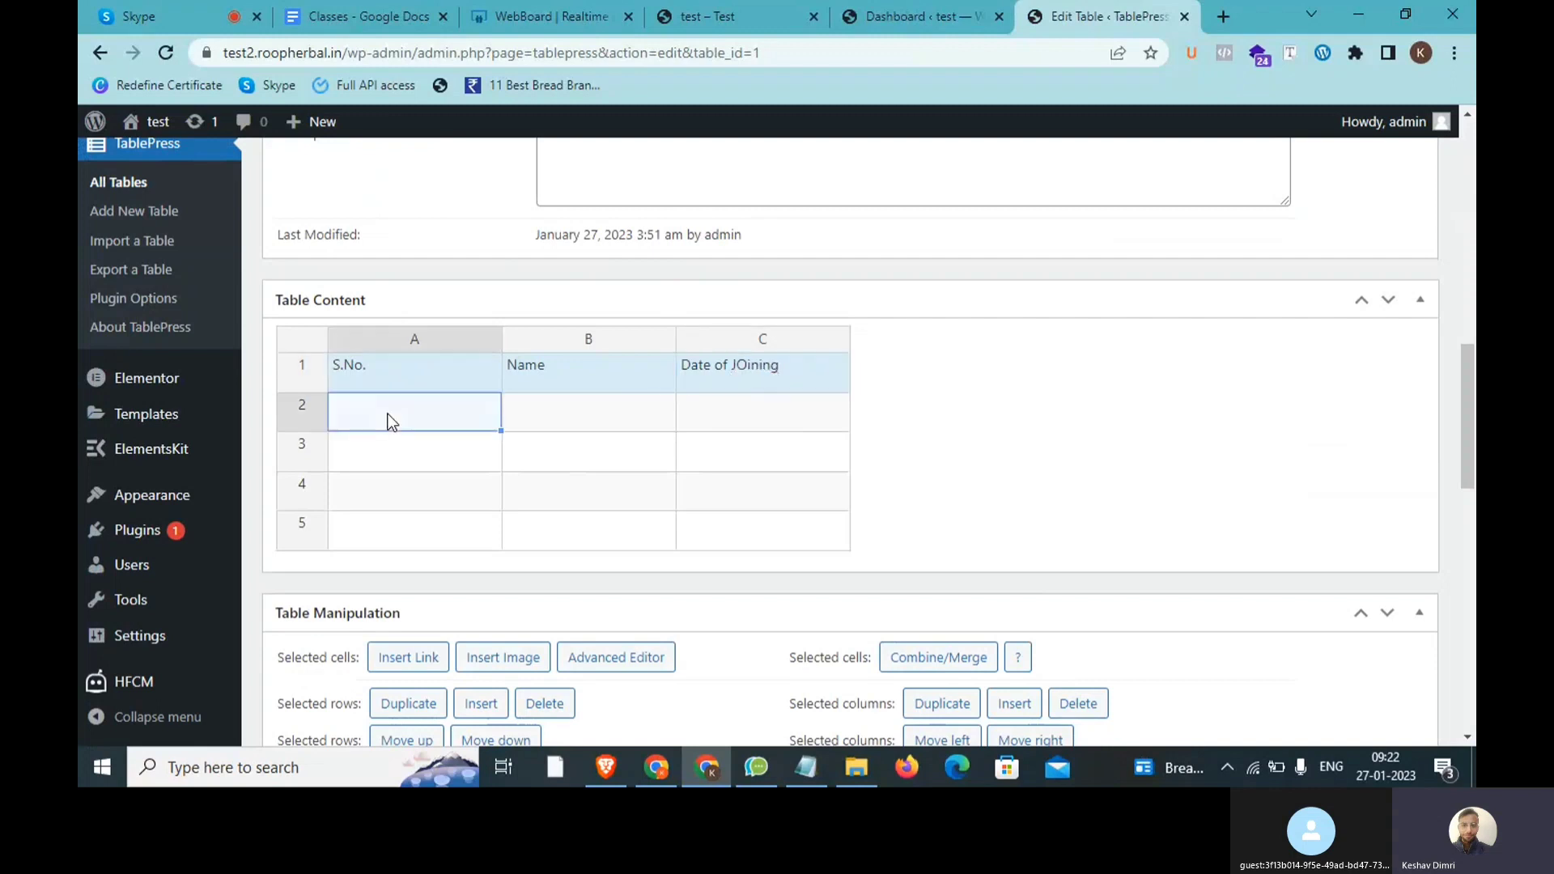
type("1")
left_click(382, 458)
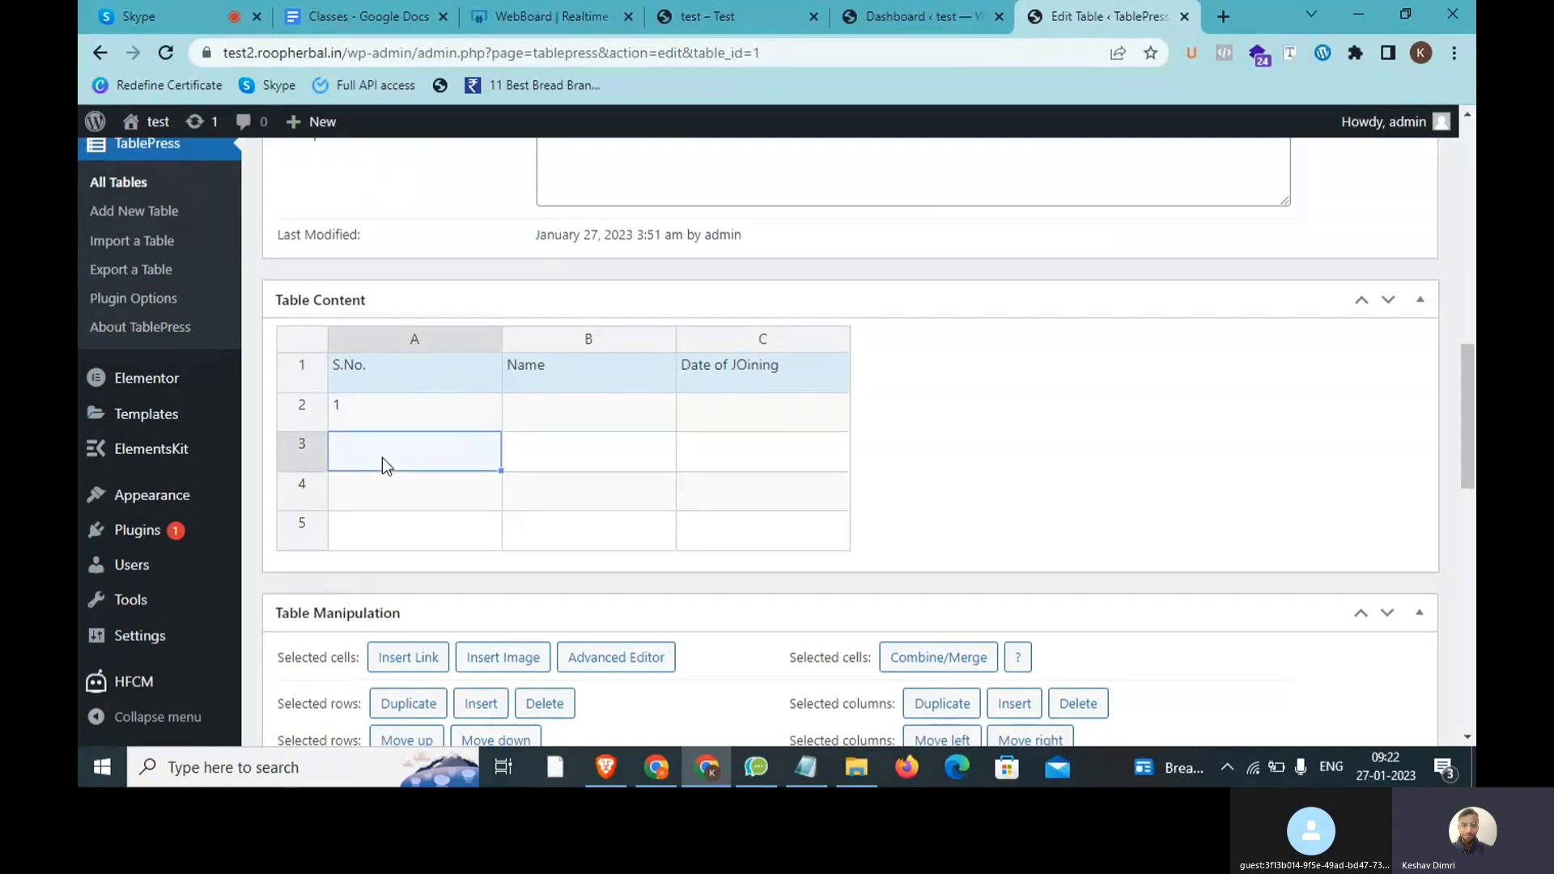
type("2")
left_click(405, 492)
type("3")
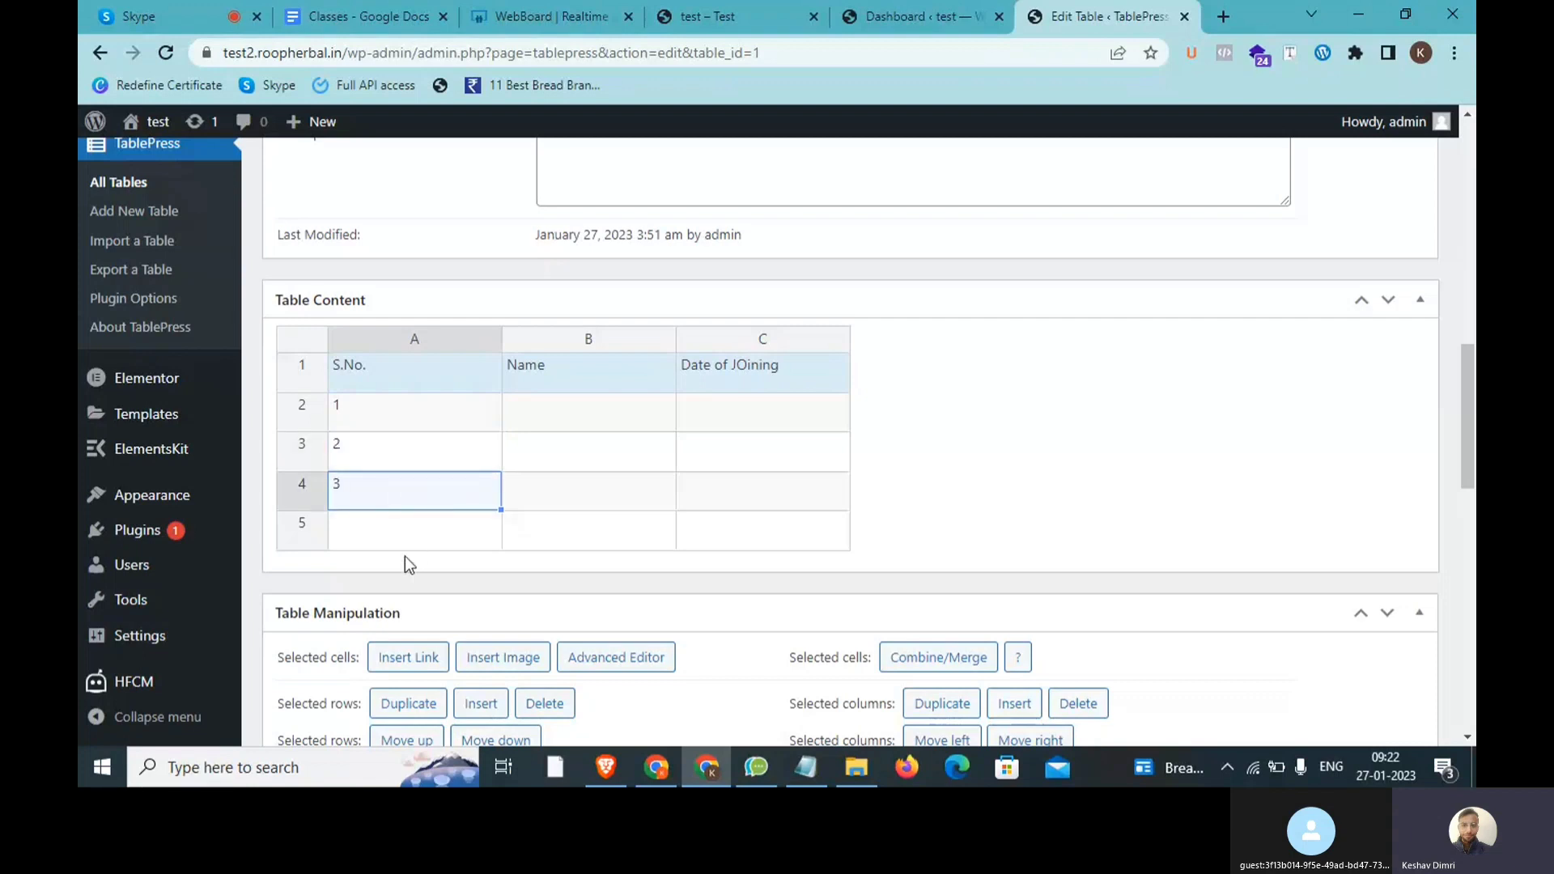
left_click(404, 538)
type("4")
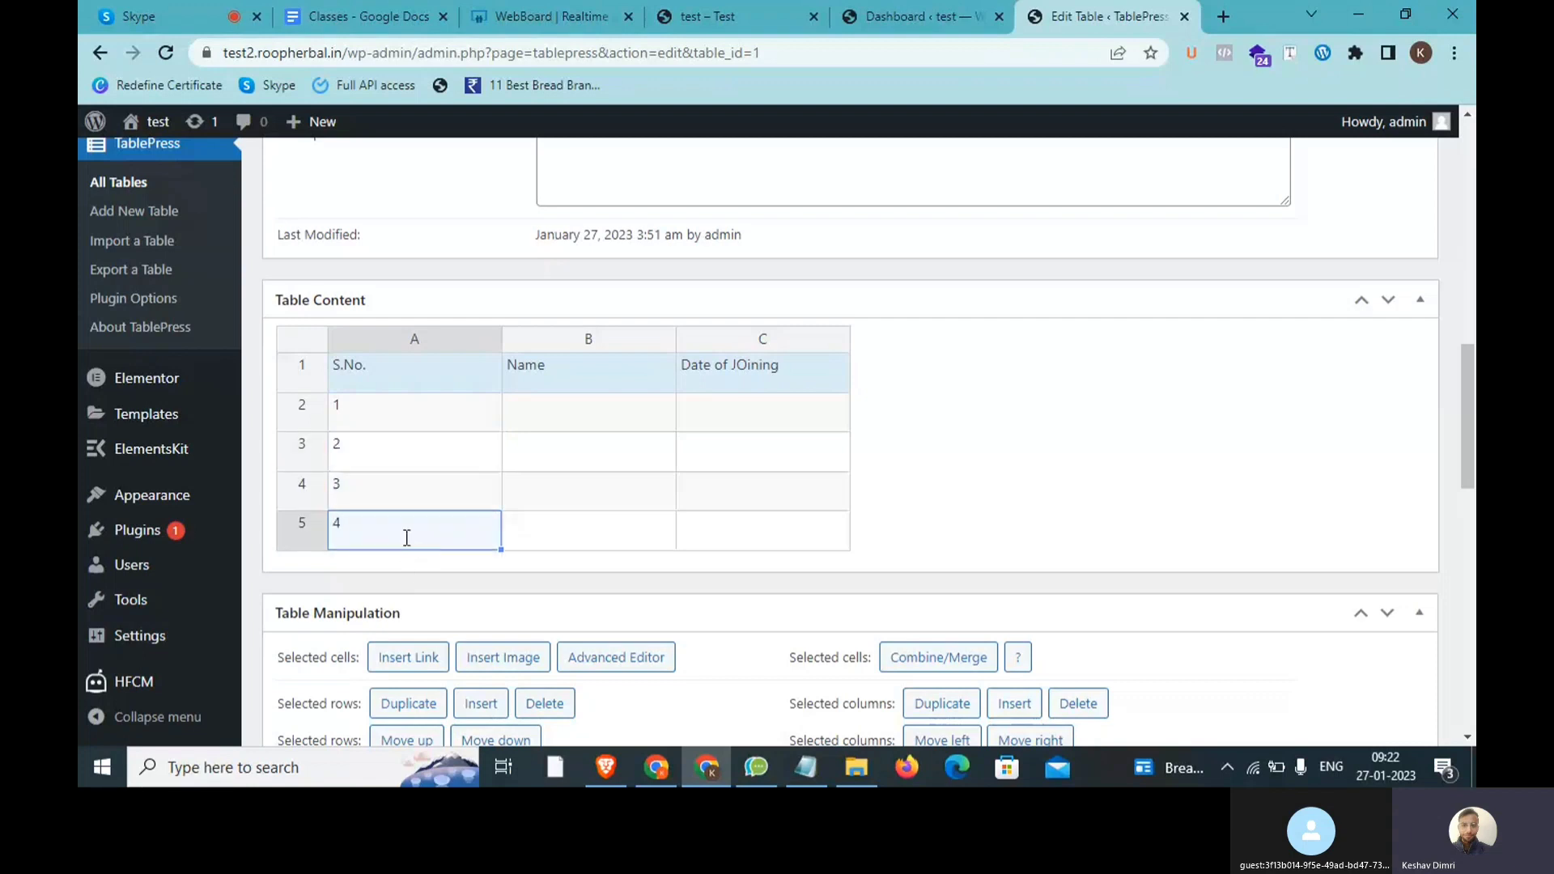
left_click(552, 409)
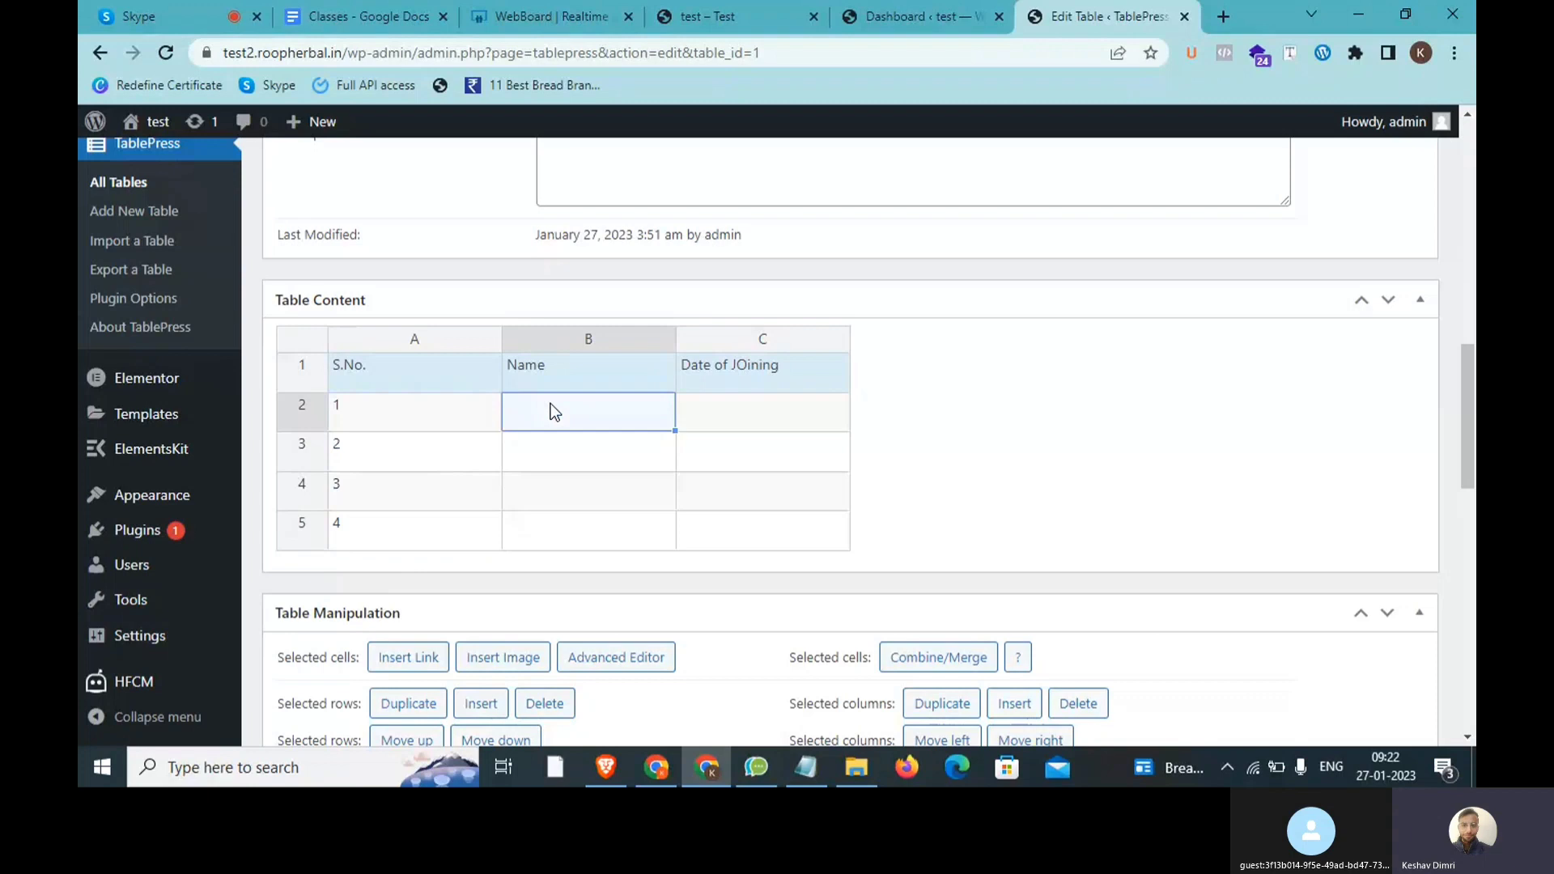
Step: Enter student names in cells B2 and B3 of the Name column, correcting a typo
left_click(566, 466)
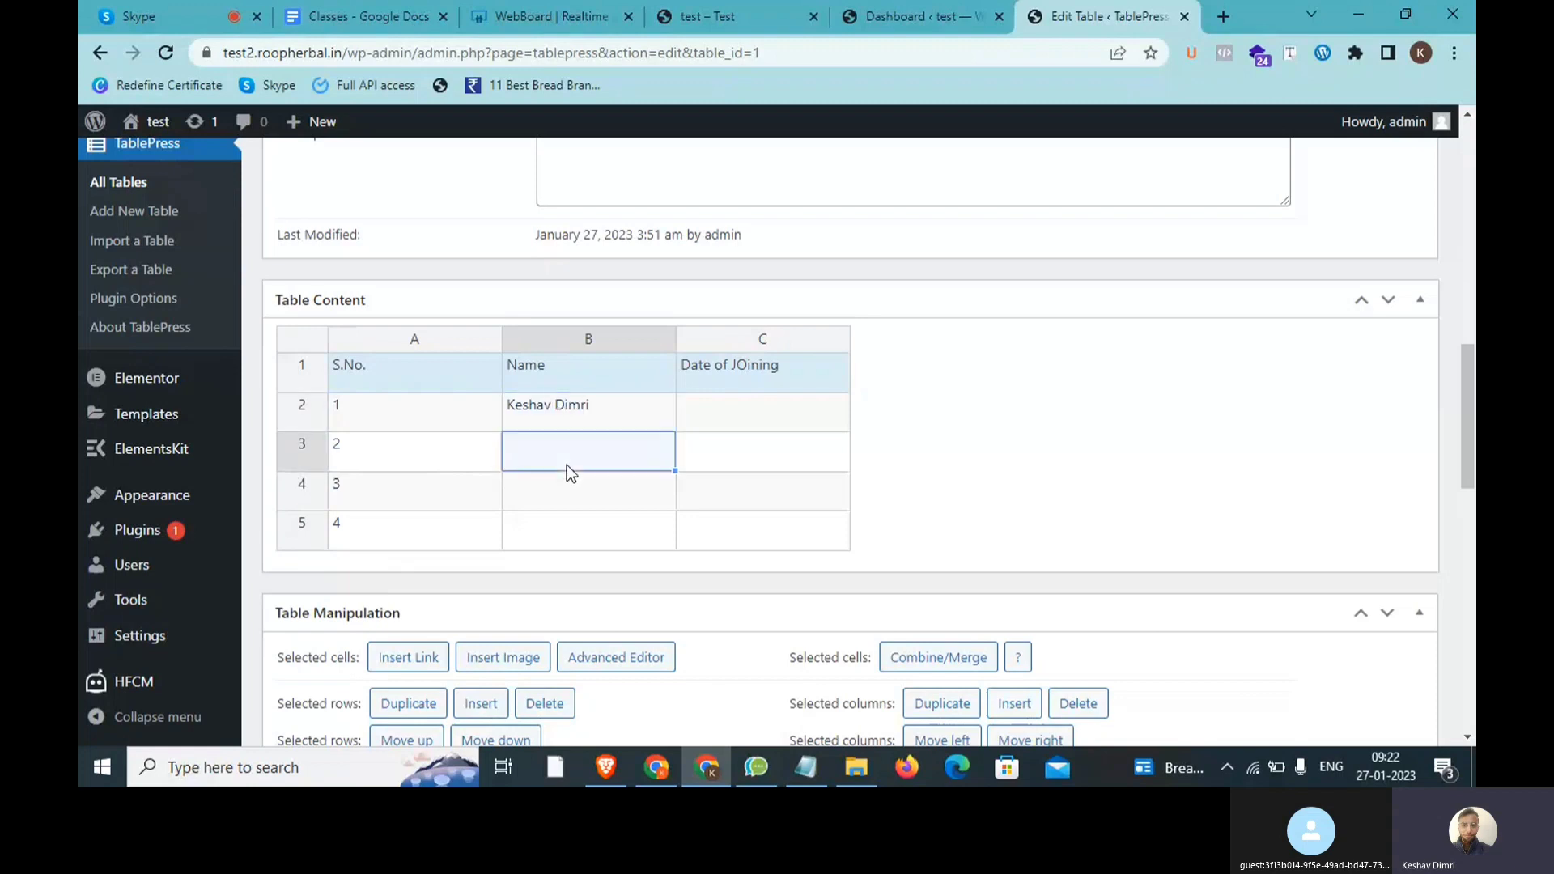
type("Bhavya")
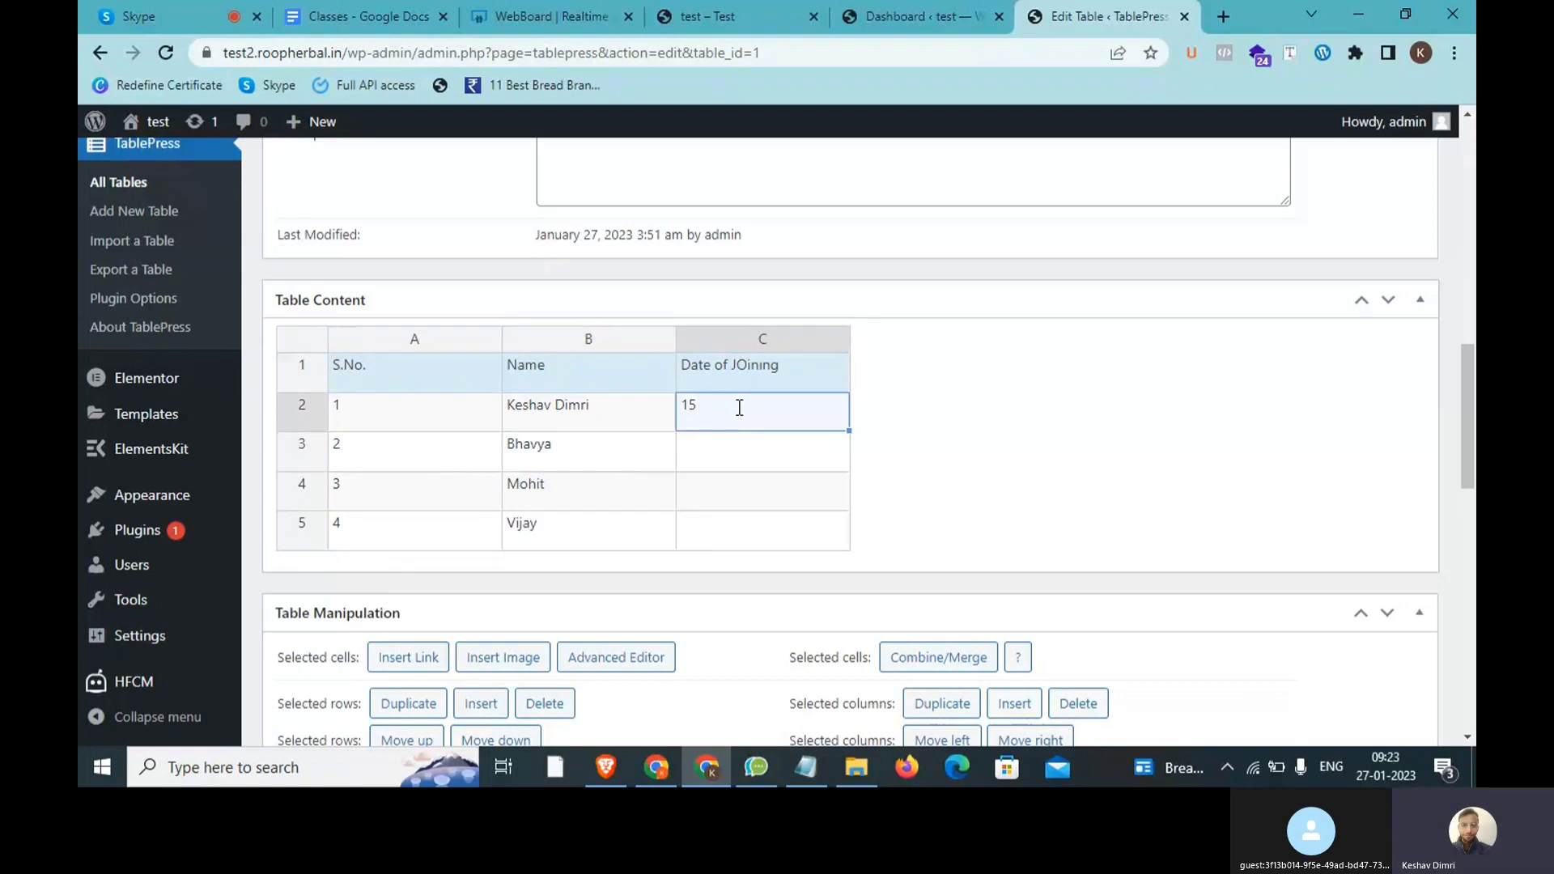
Step: Finish joining date 15 Aug in C2 and start the 5 Aug date in C3
type("Aug")
left_click(735, 464)
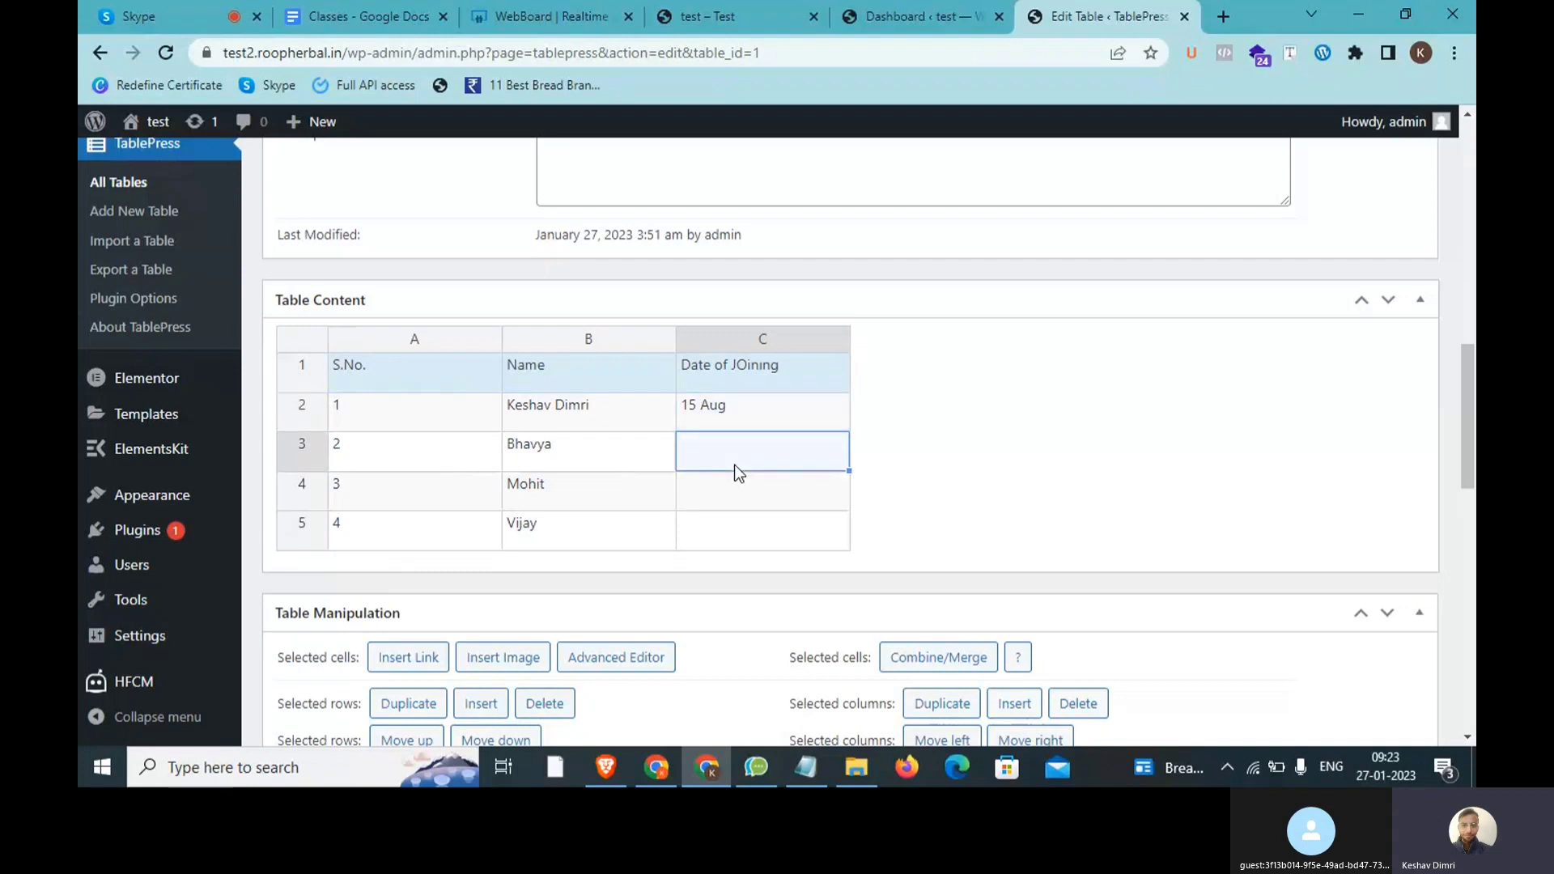
type("5 AUg")
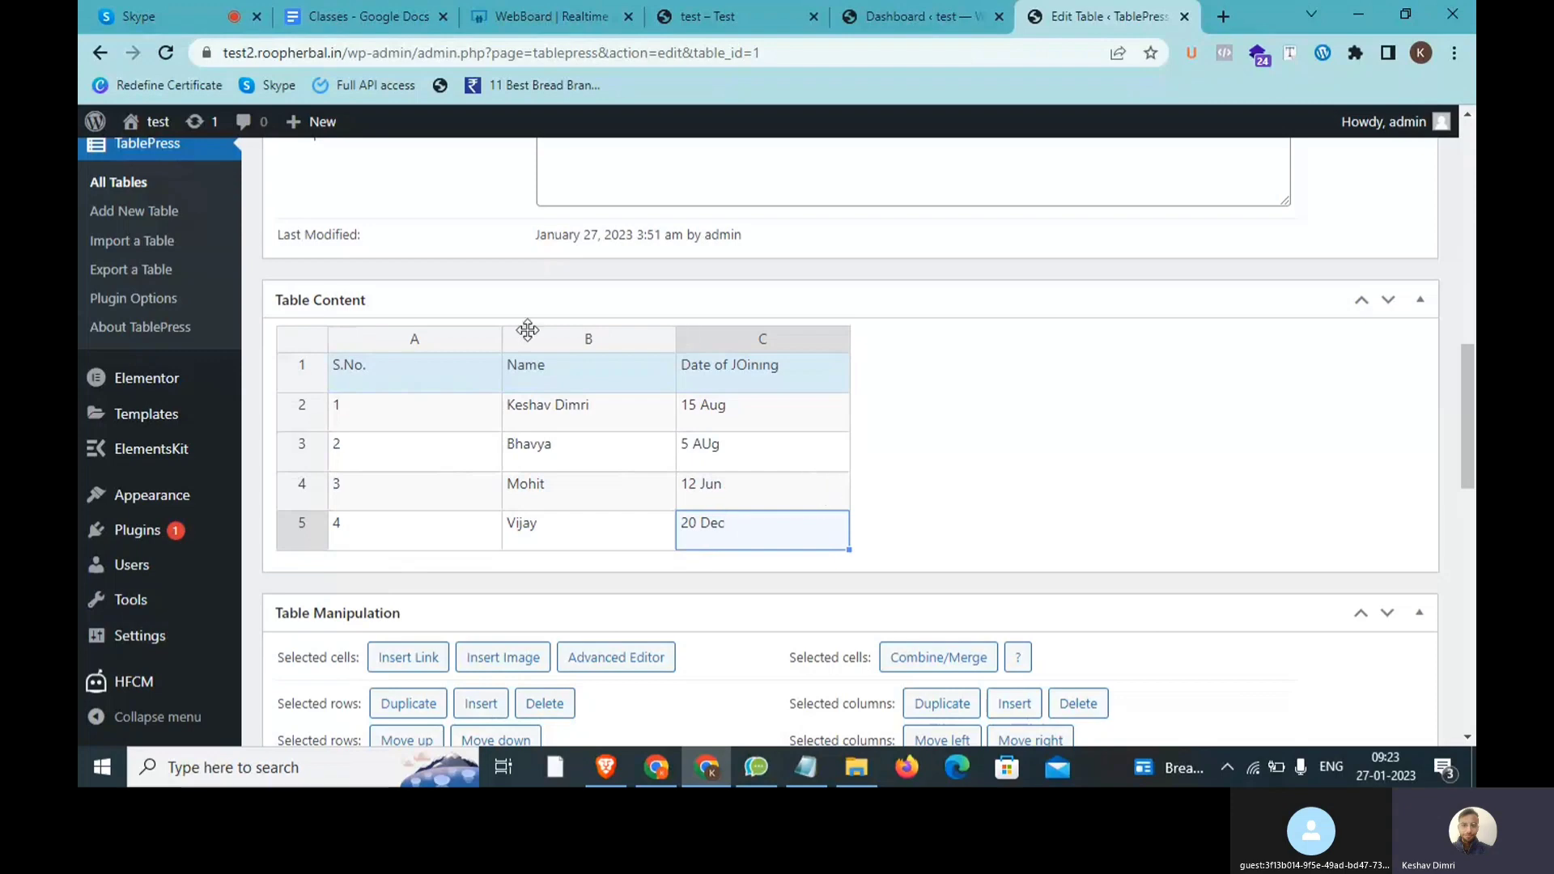
Step: Append two empty rows to the bottom of the student table
scroll(589, 400, "down", 3)
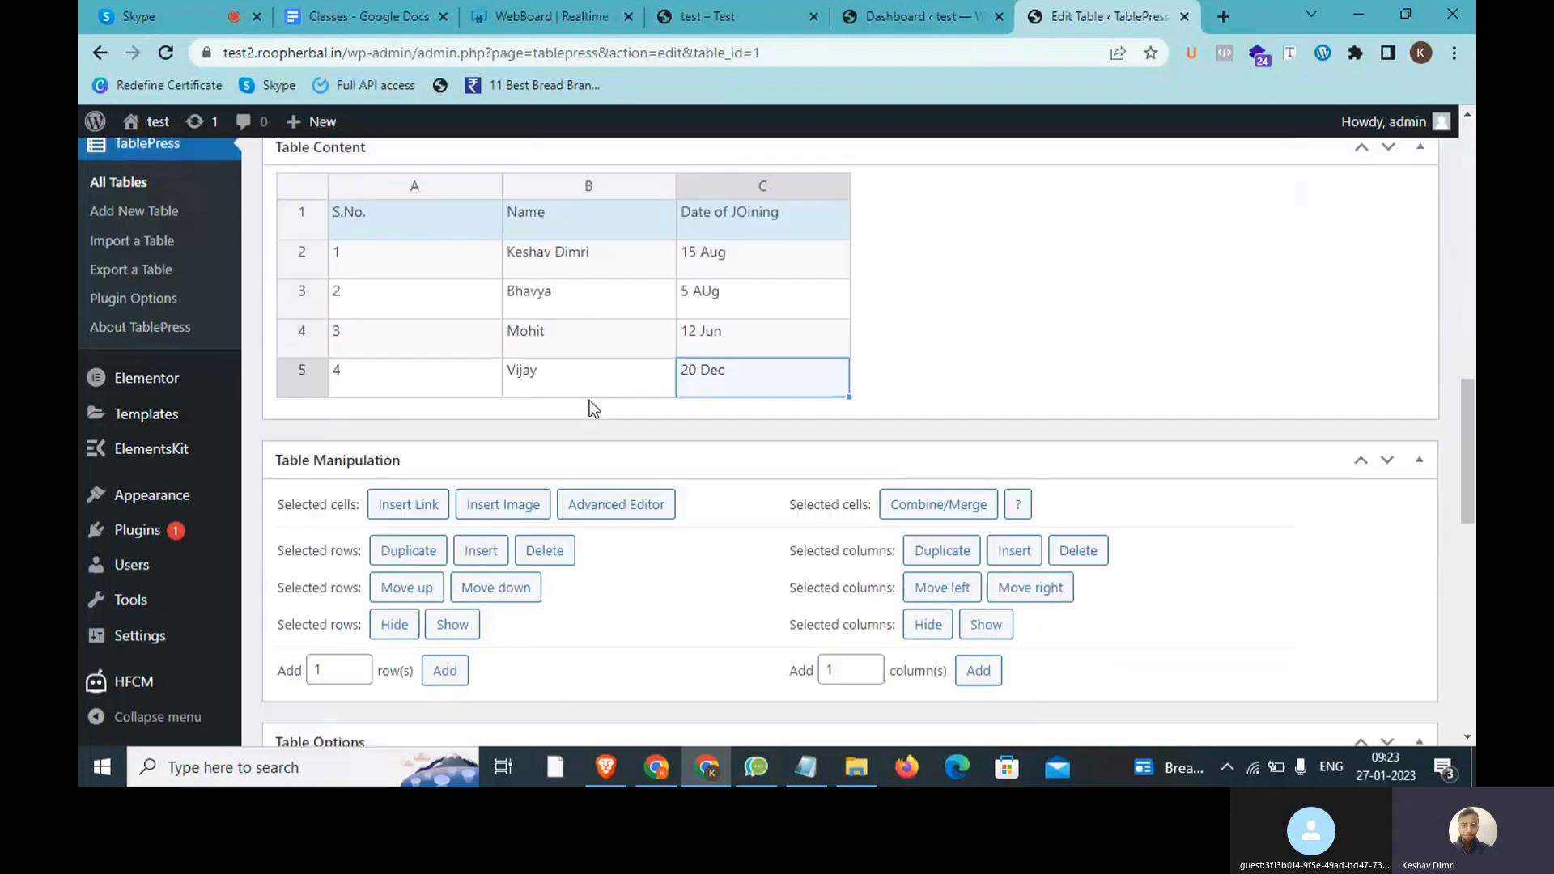
scroll(431, 522, "up", 3)
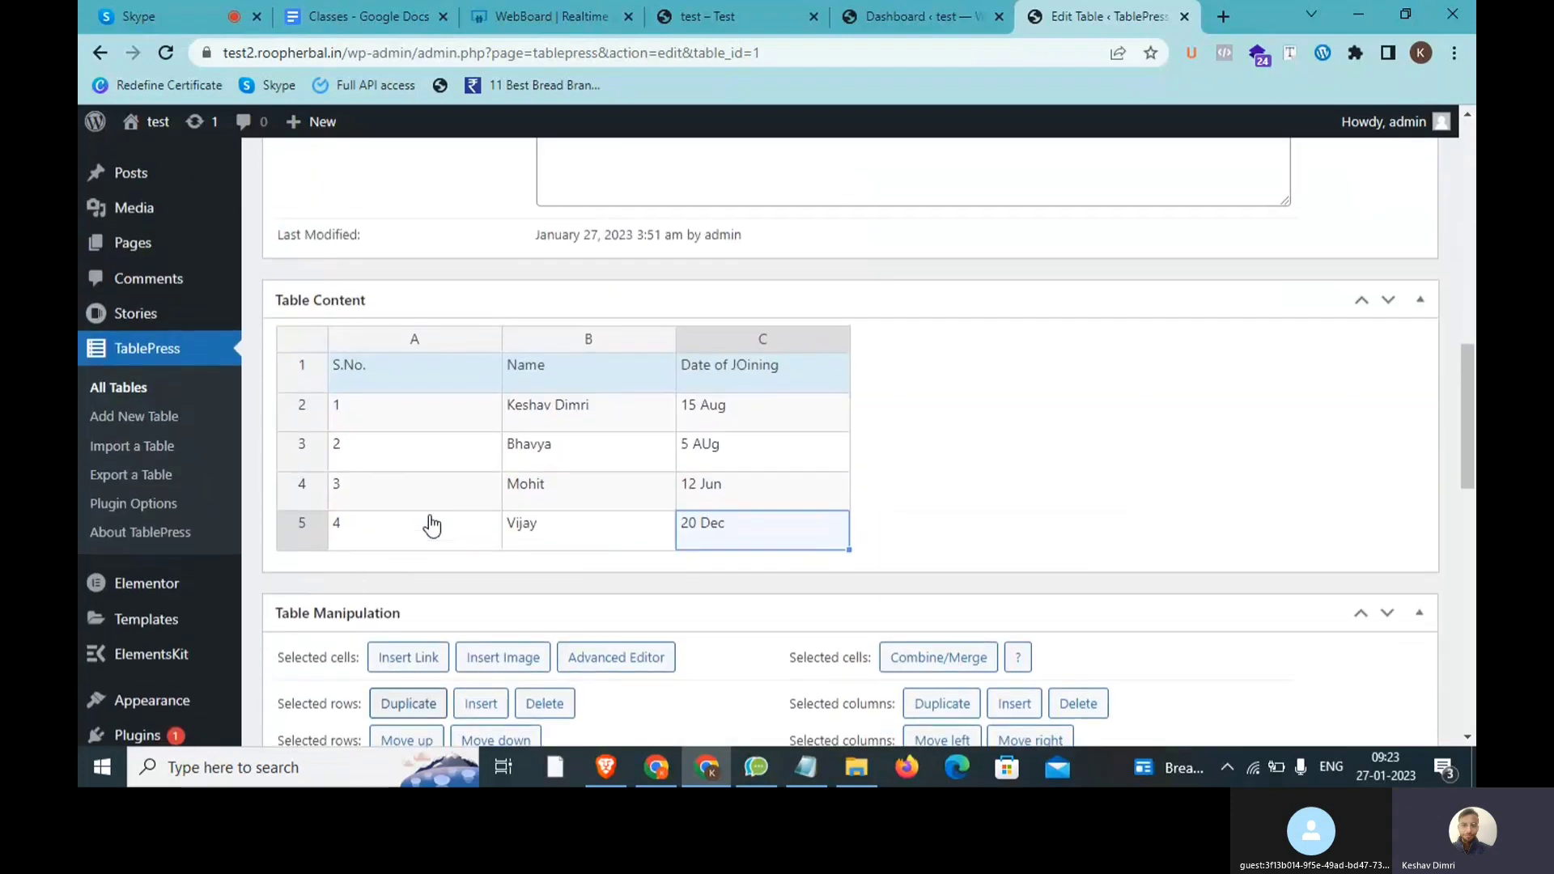
scroll(371, 582, "down", 4)
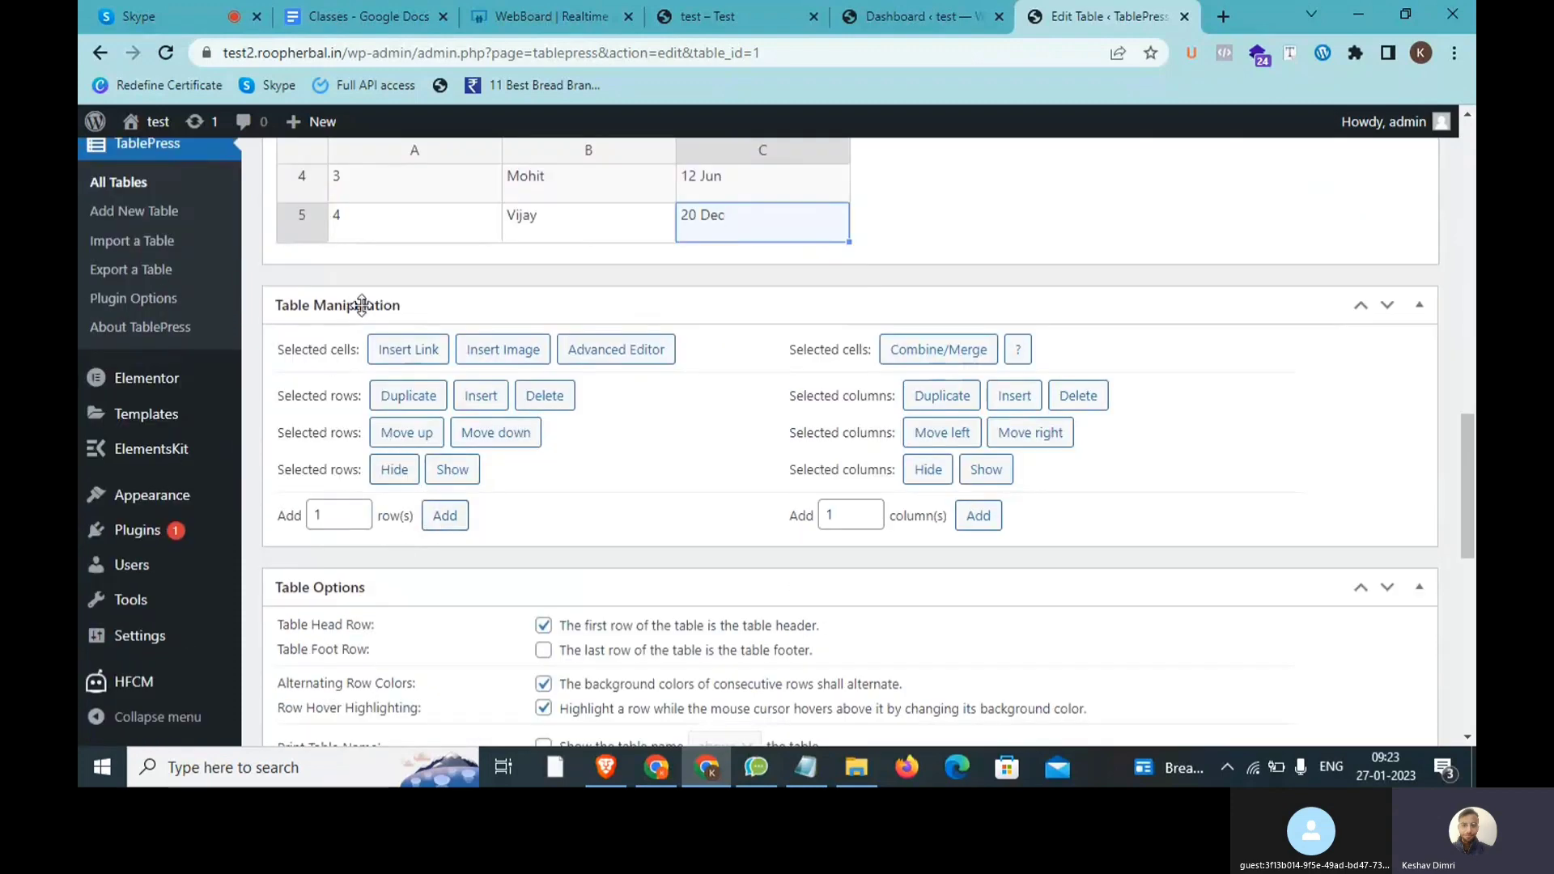
left_click(447, 526)
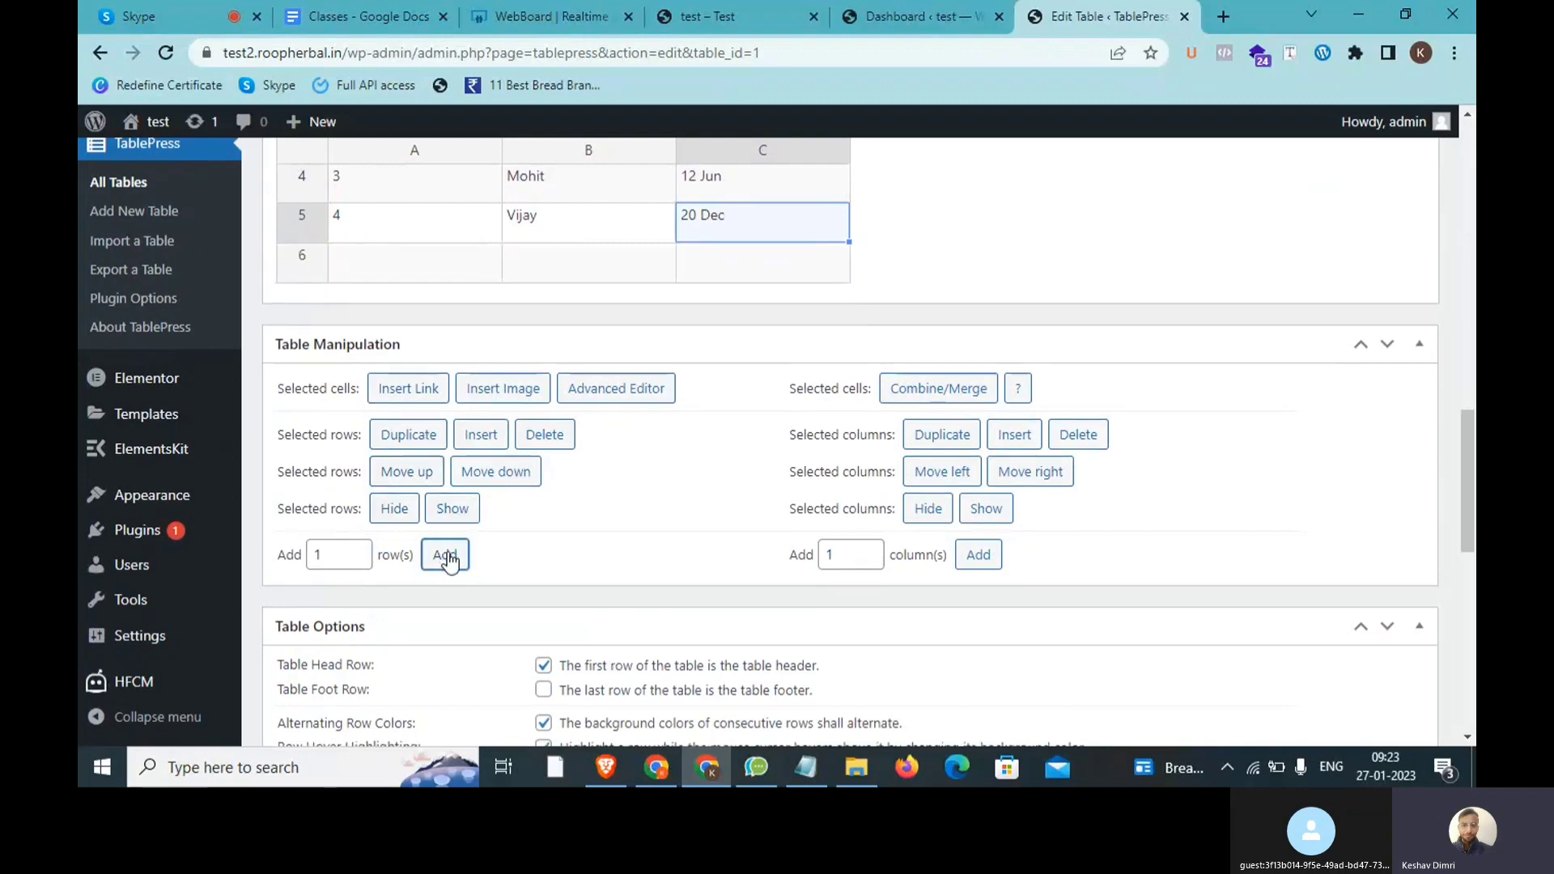
left_click(450, 558)
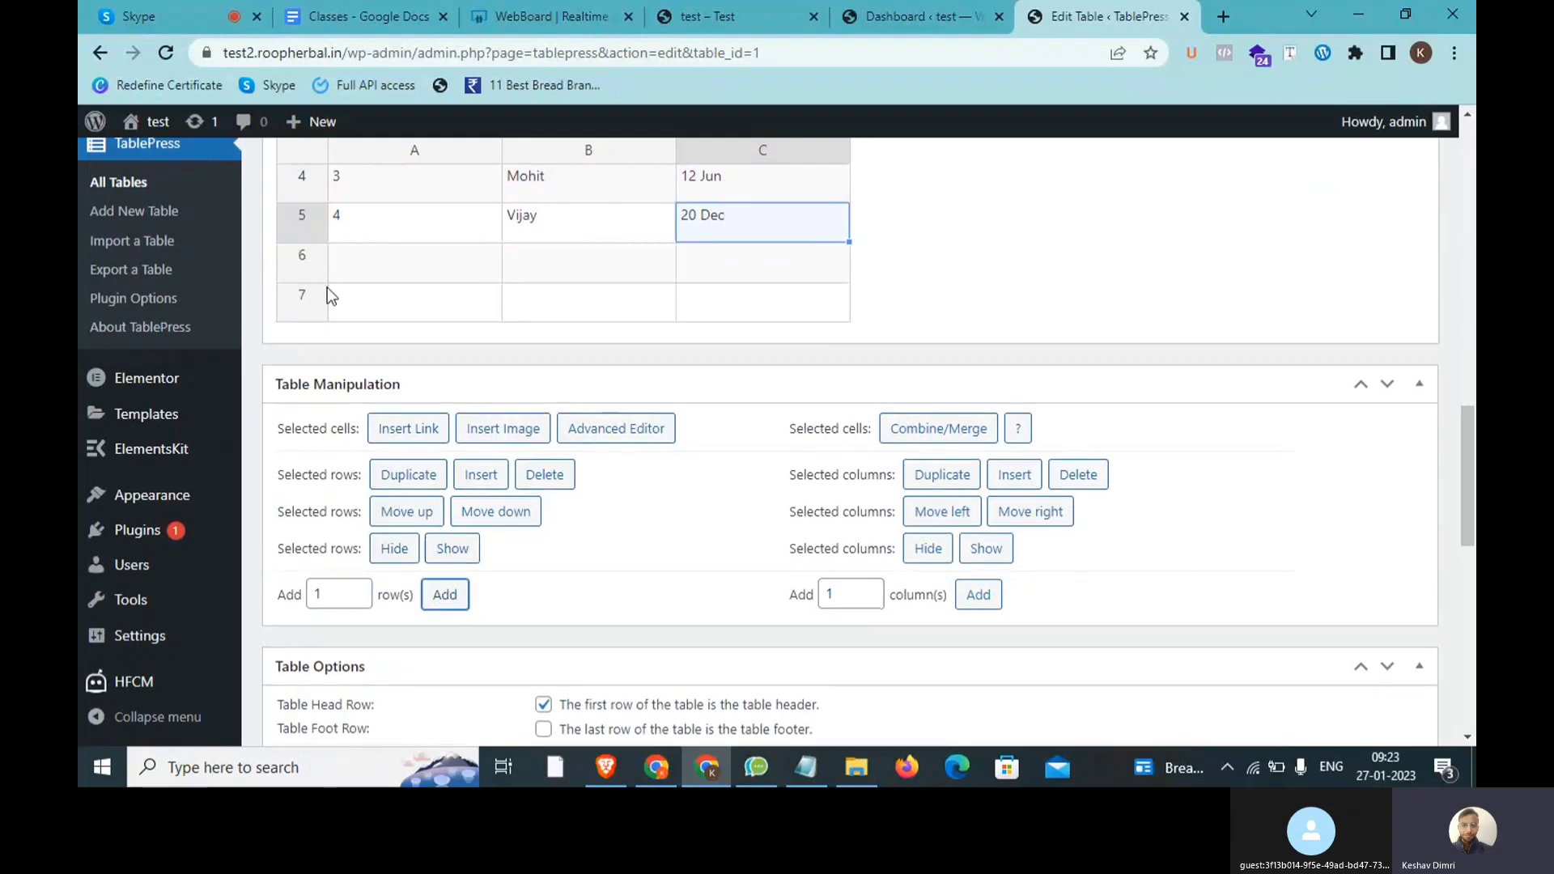
Step: Select the empty rows 6 and 7 and delete them
scroll(362, 357, "up", 3)
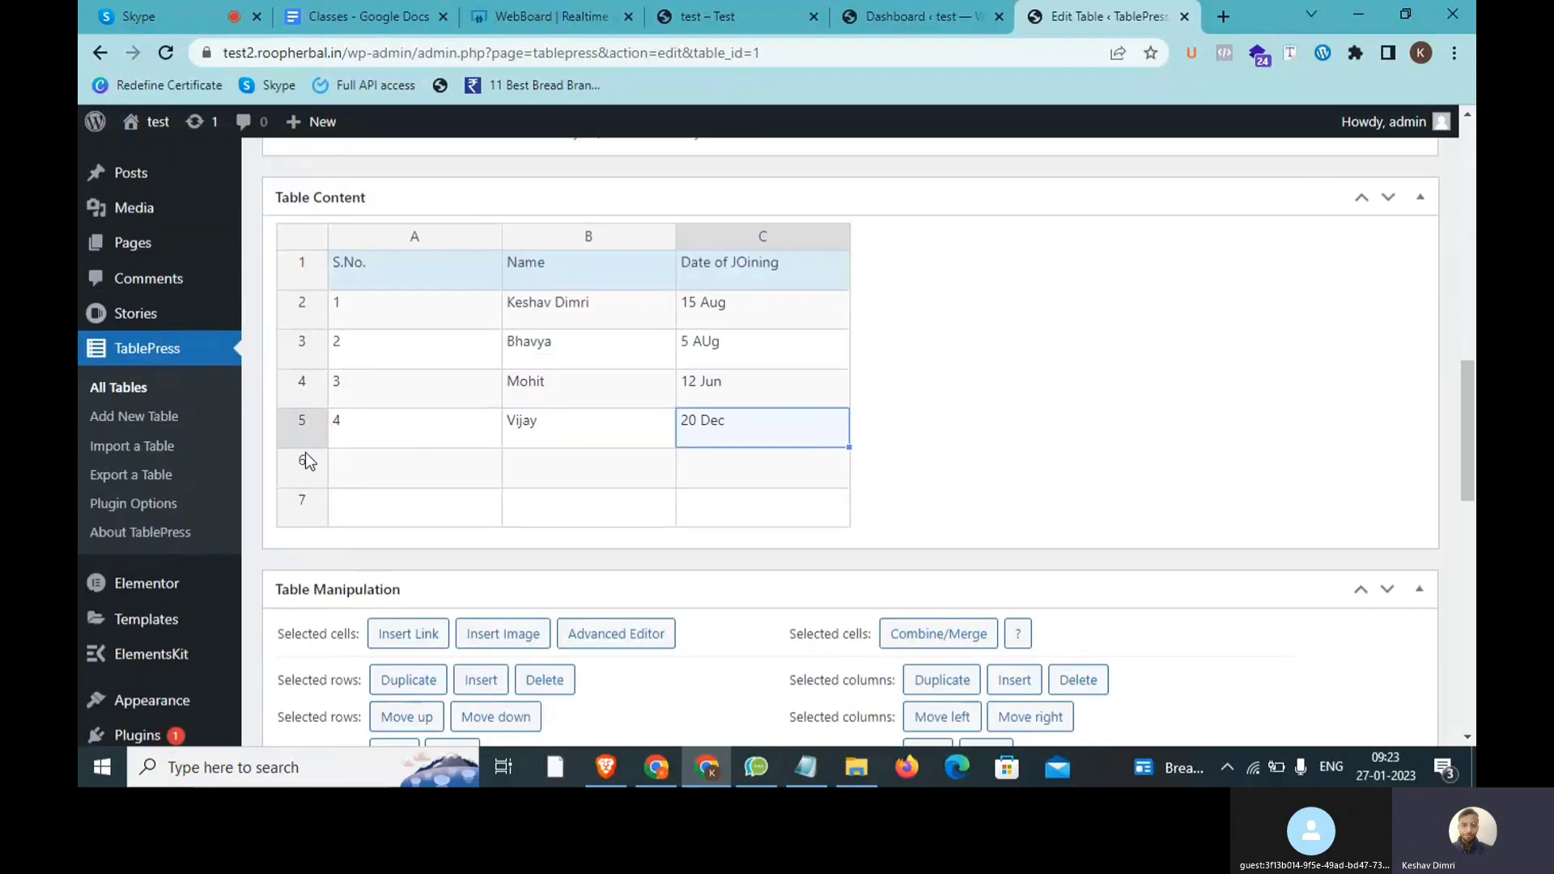
left_click(299, 472)
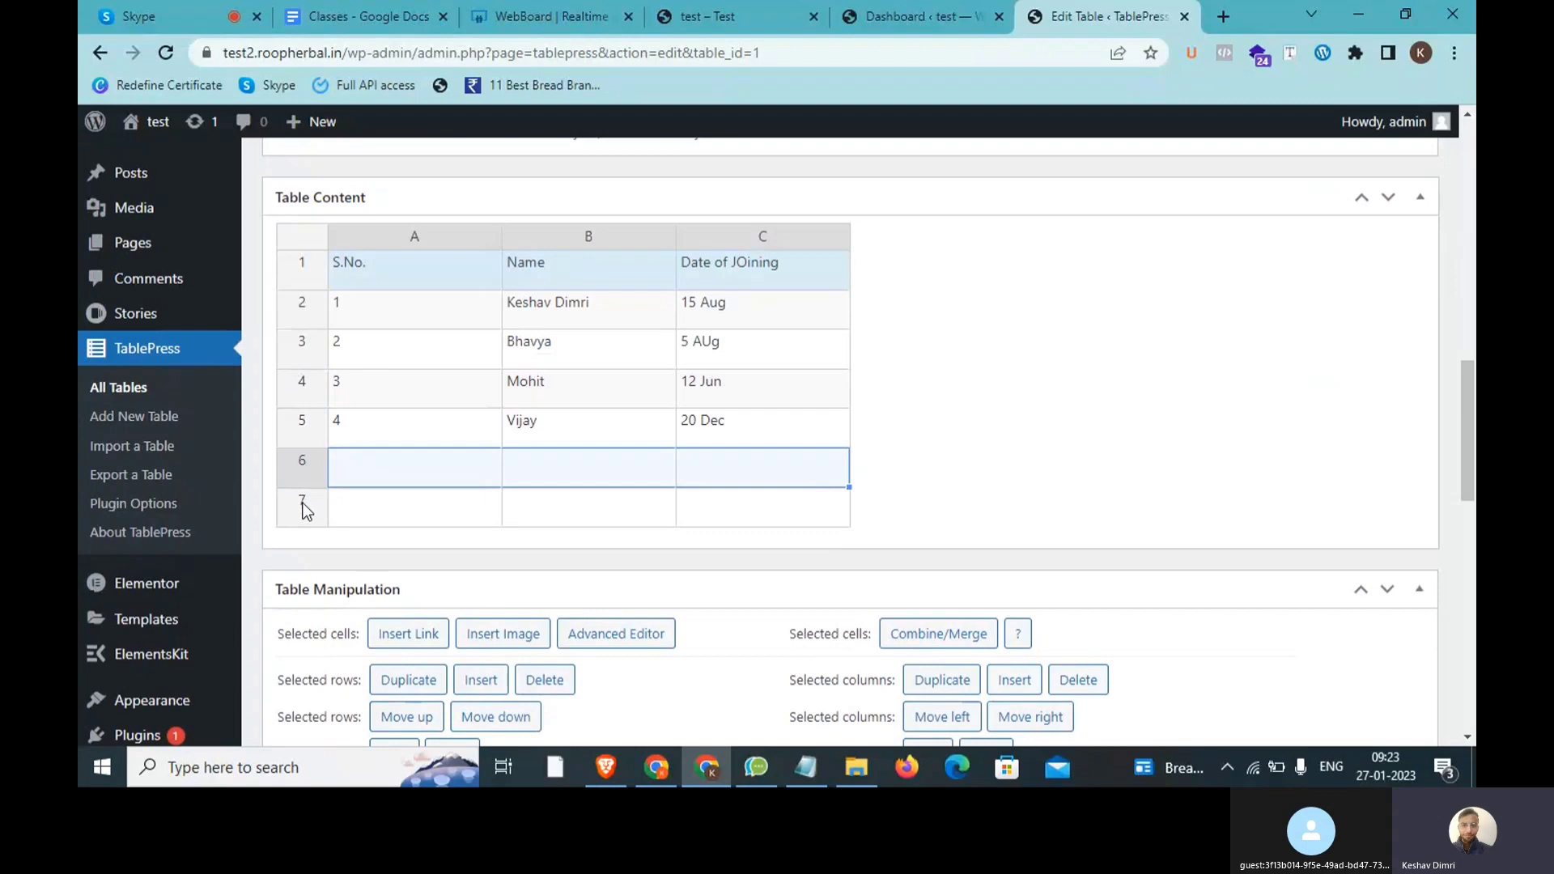
left_click(305, 509, "shift")
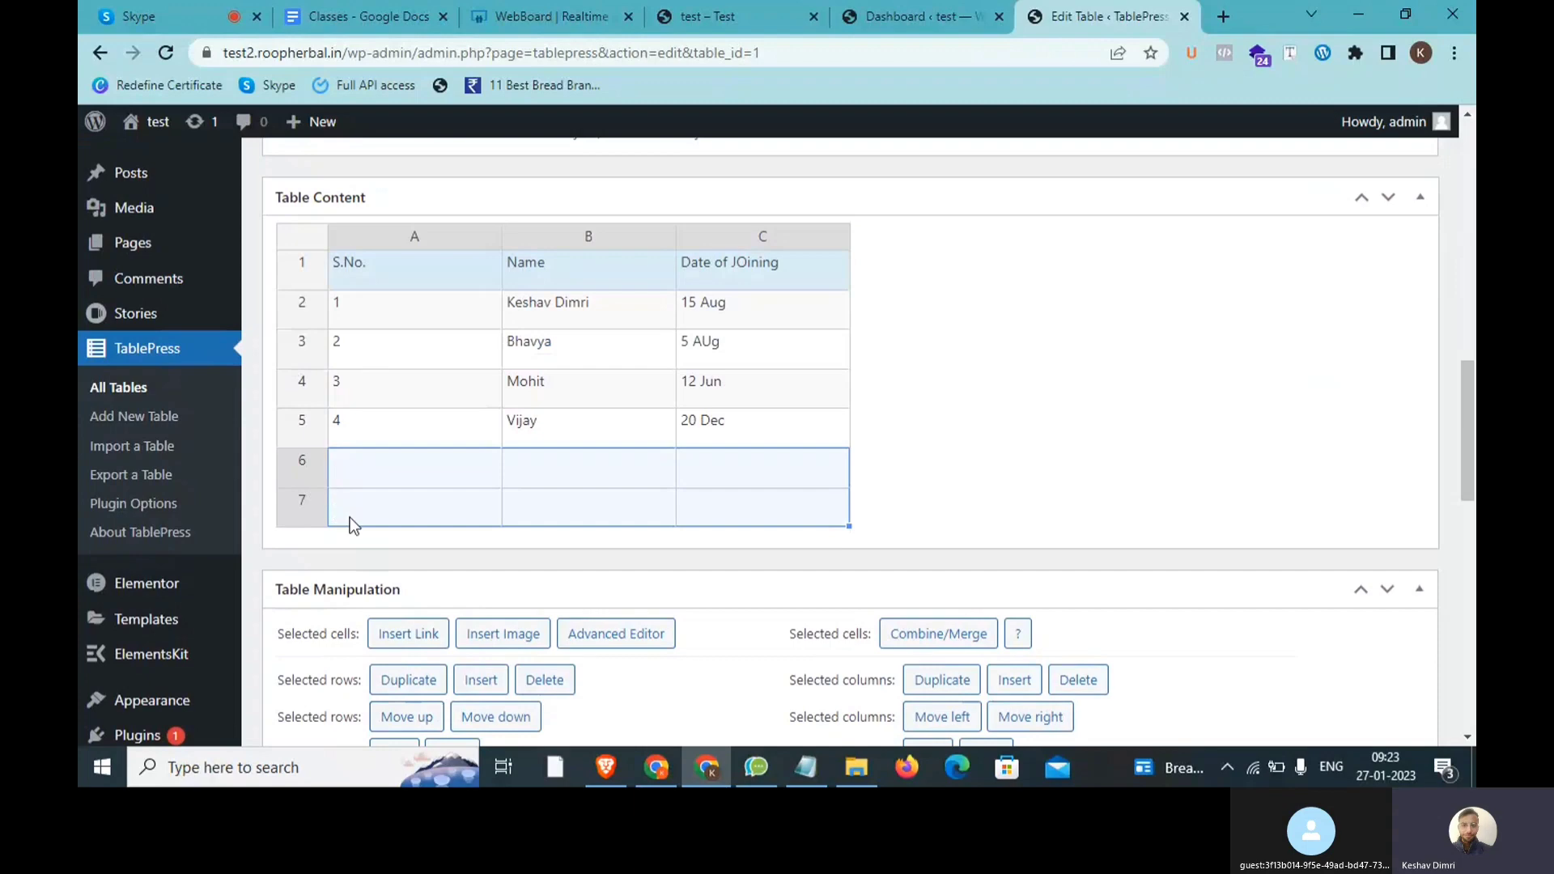
scroll(348, 520, "down", 2)
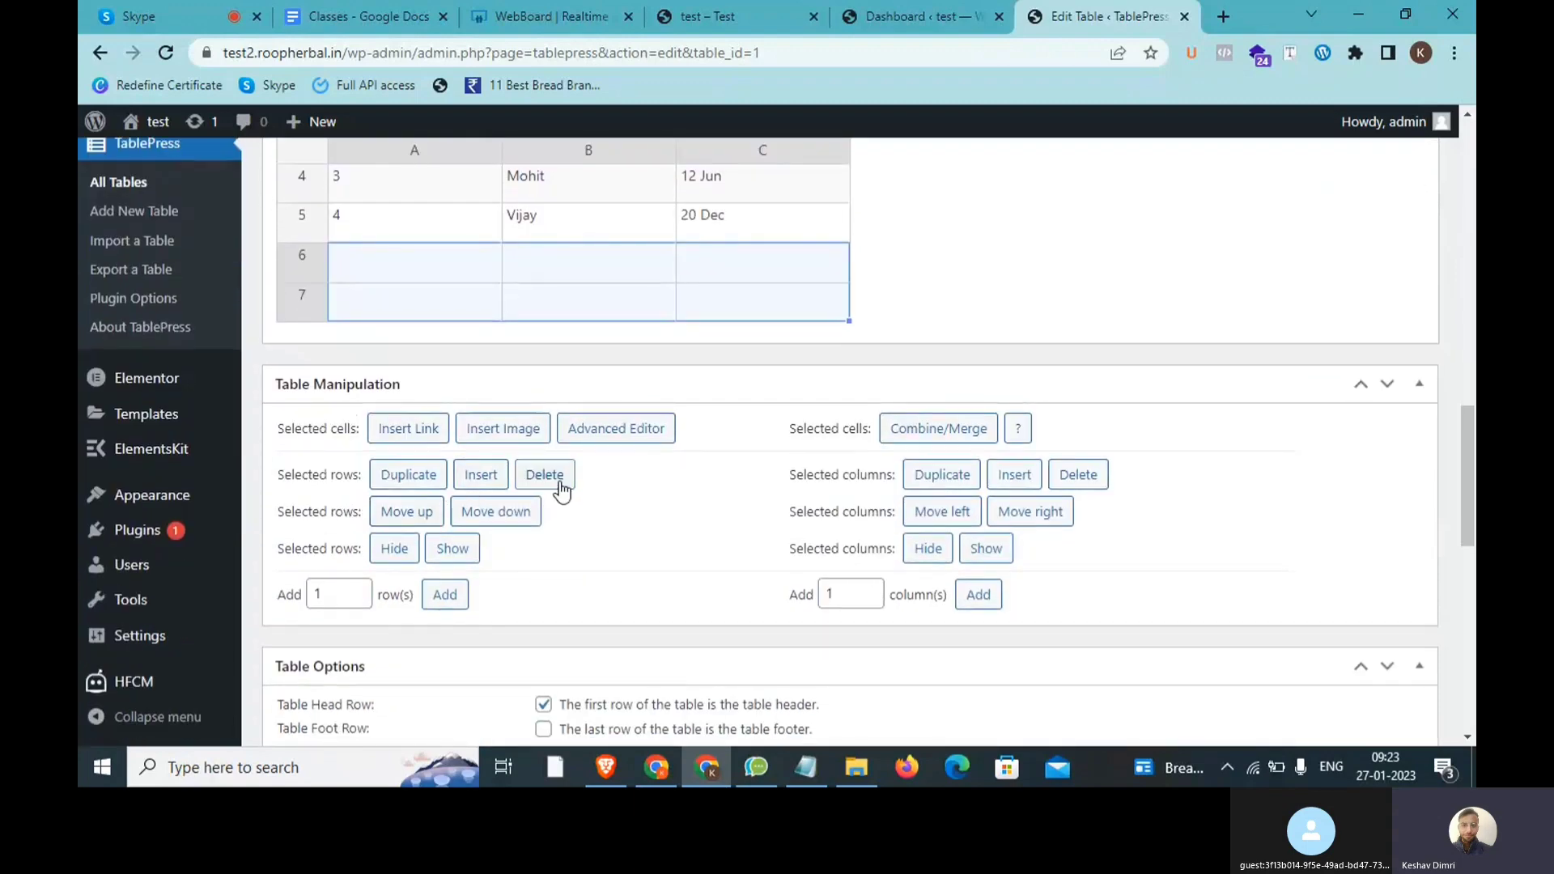
left_click(558, 484)
scroll(477, 372, "up", 2)
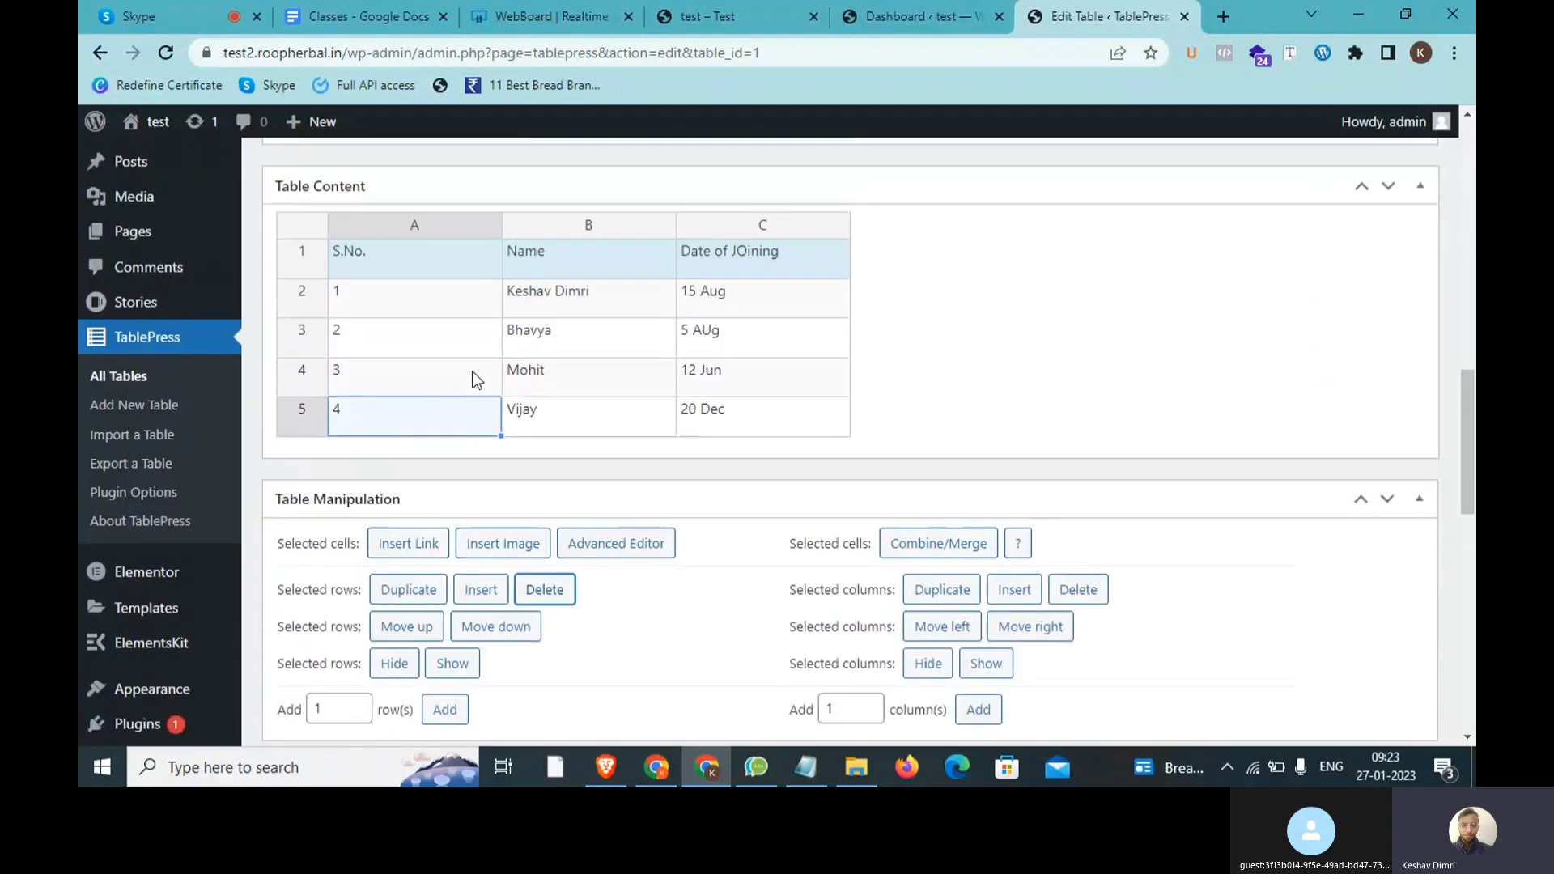
scroll(496, 393, "down", 2)
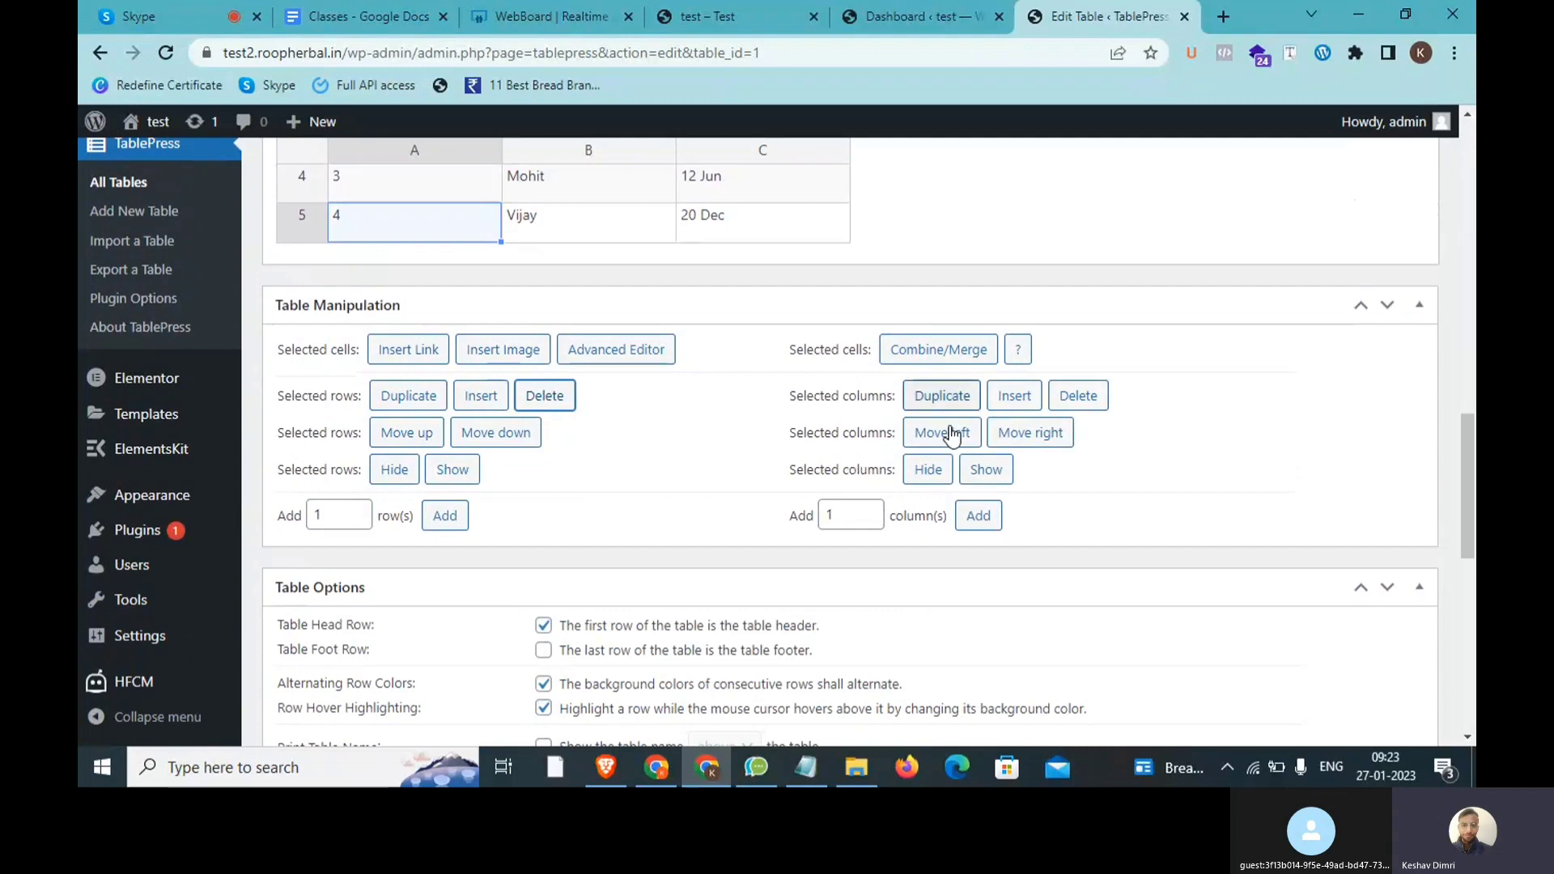
scroll(1048, 452, "up", 1)
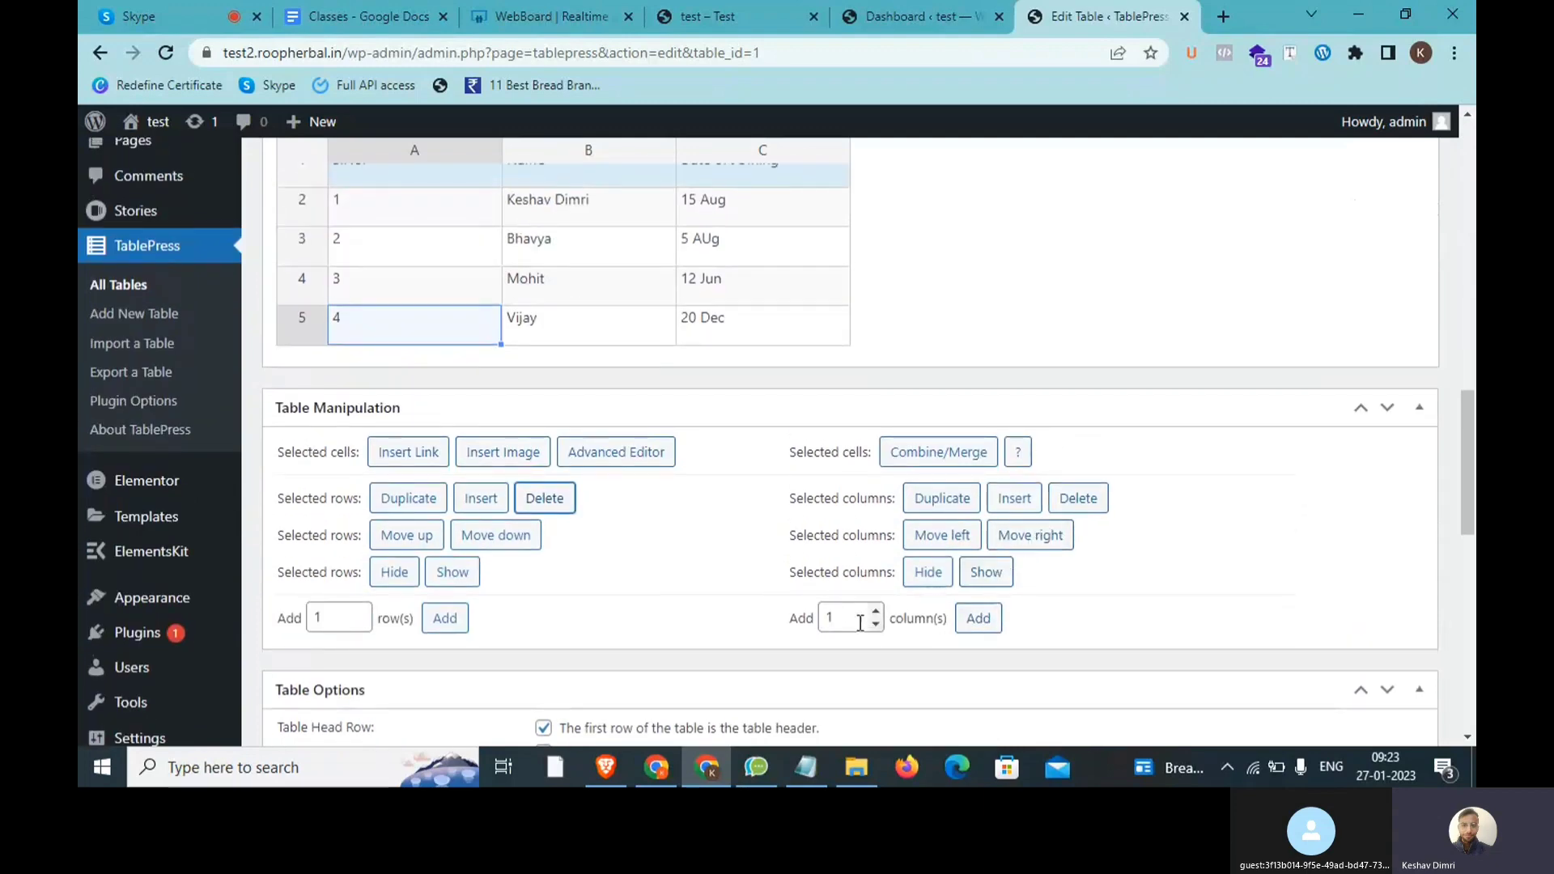
double_click(833, 618)
left_click(988, 628)
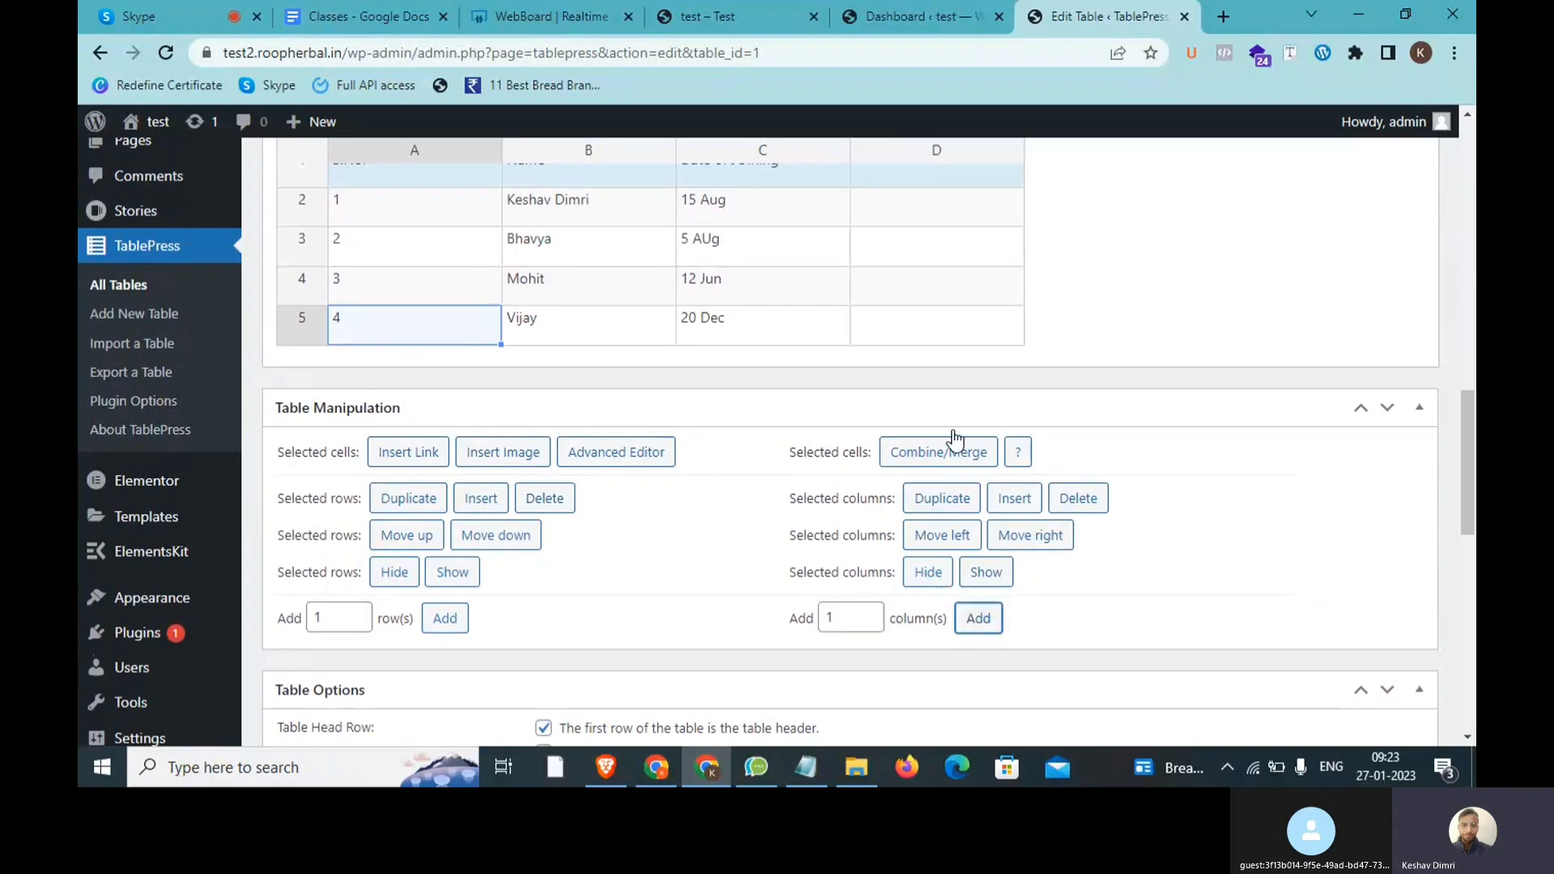
left_click_drag(847, 617, 803, 617)
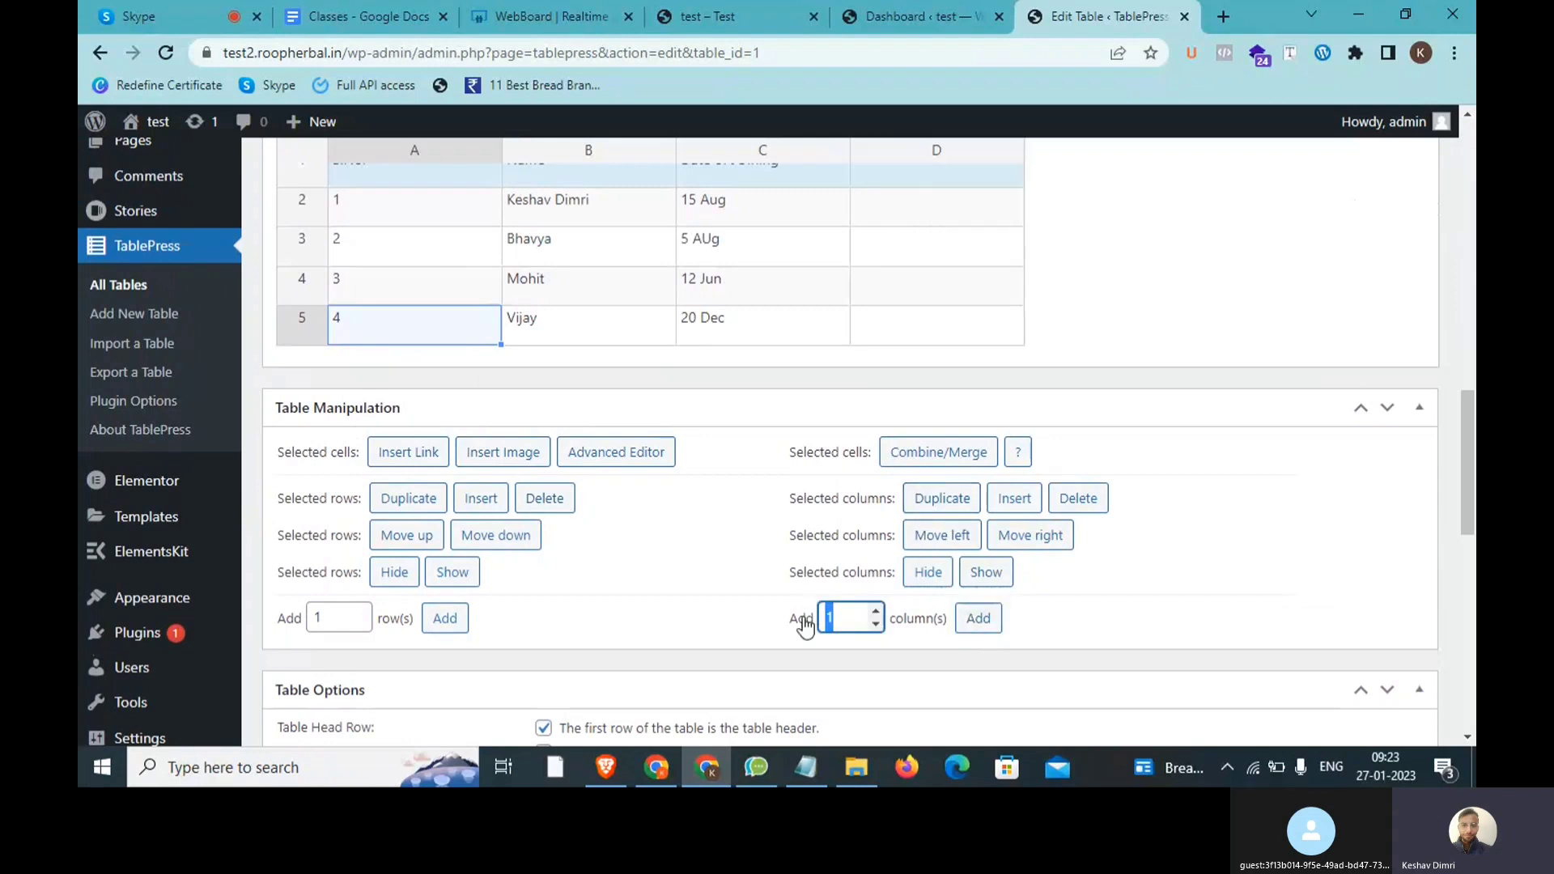
type("2")
left_click(994, 620)
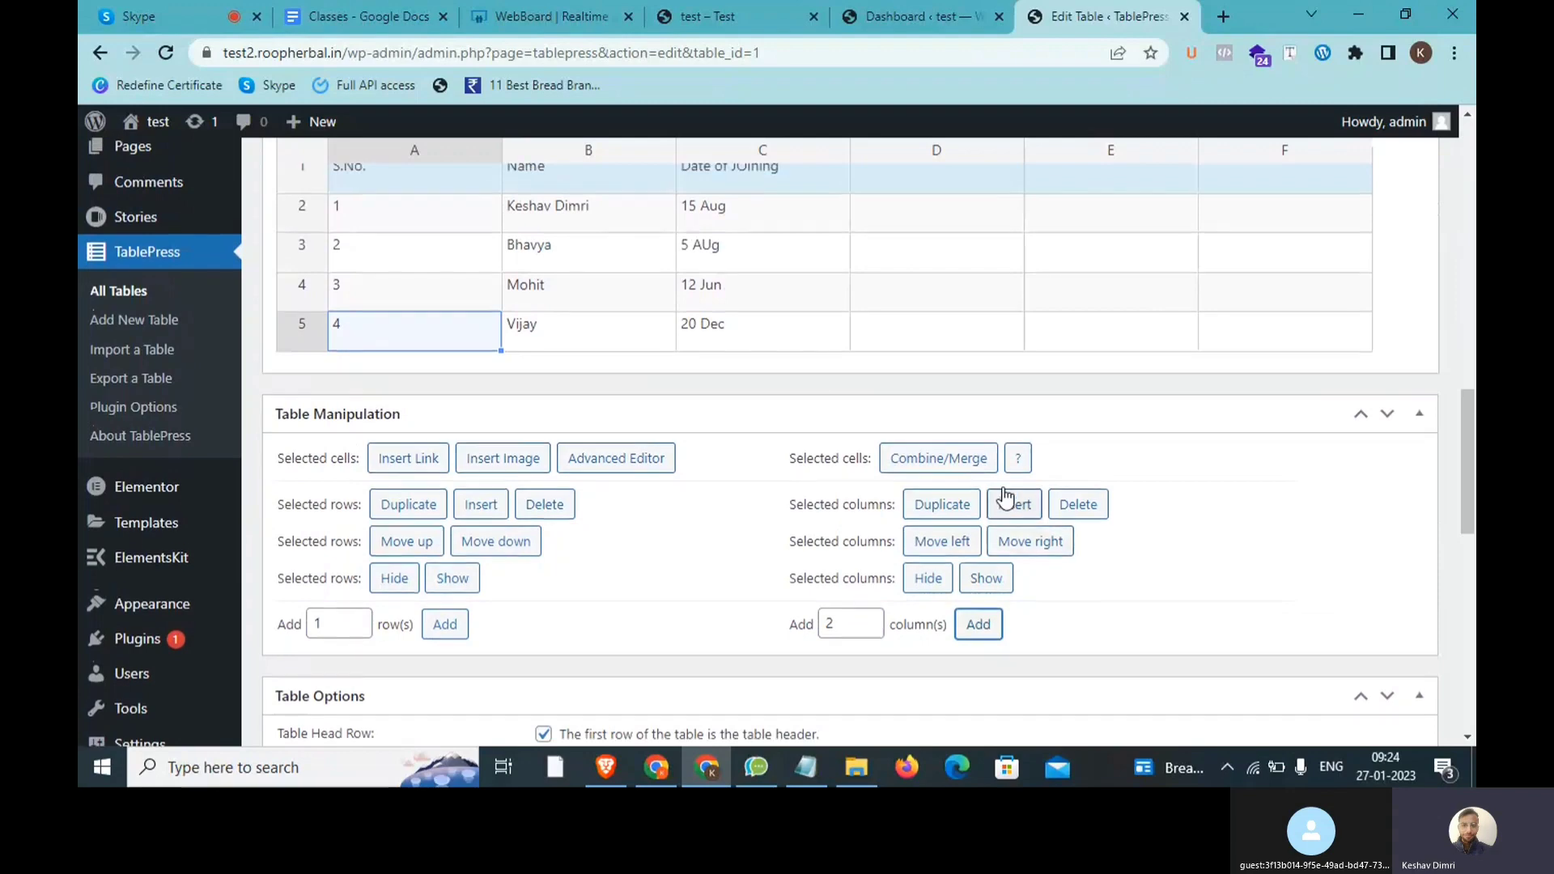
scroll(995, 486, "up", 4)
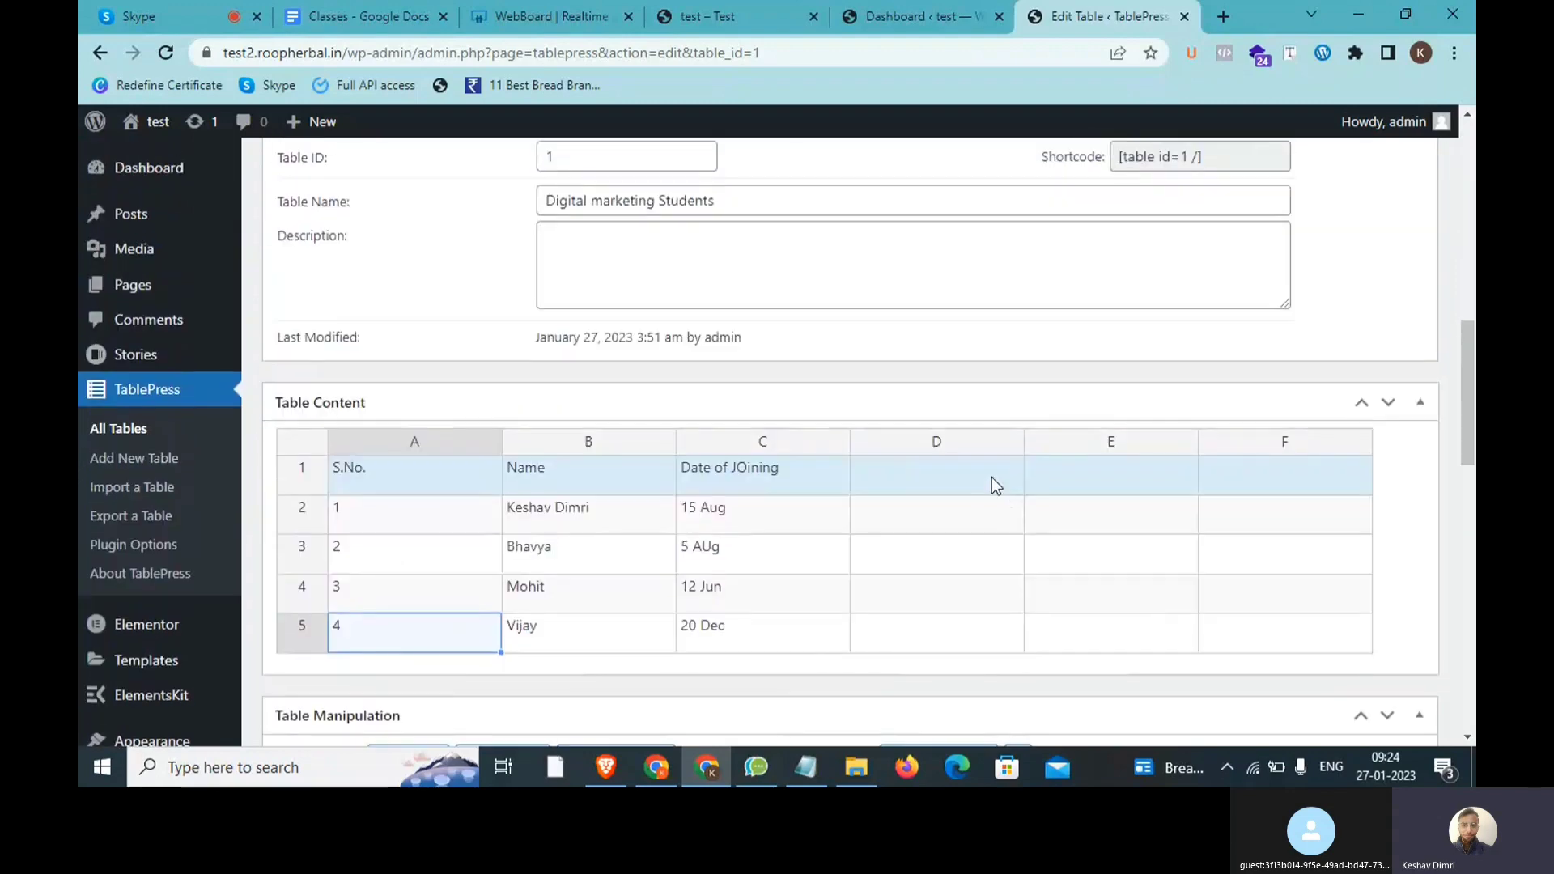
left_click(931, 442)
left_click(1269, 441, "shift")
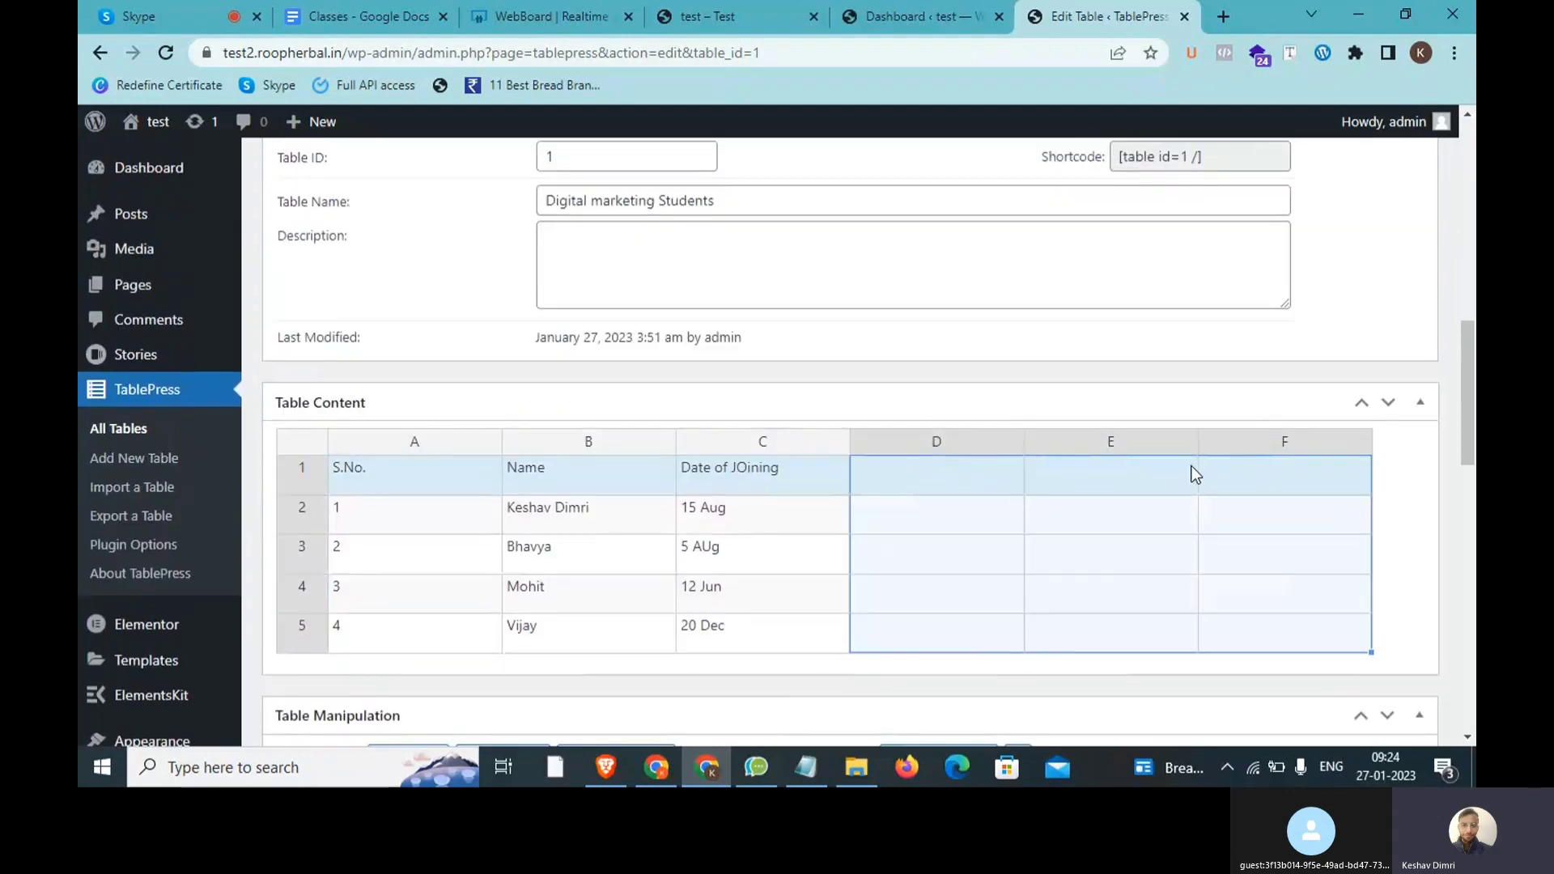
scroll(1188, 470, "down", 4)
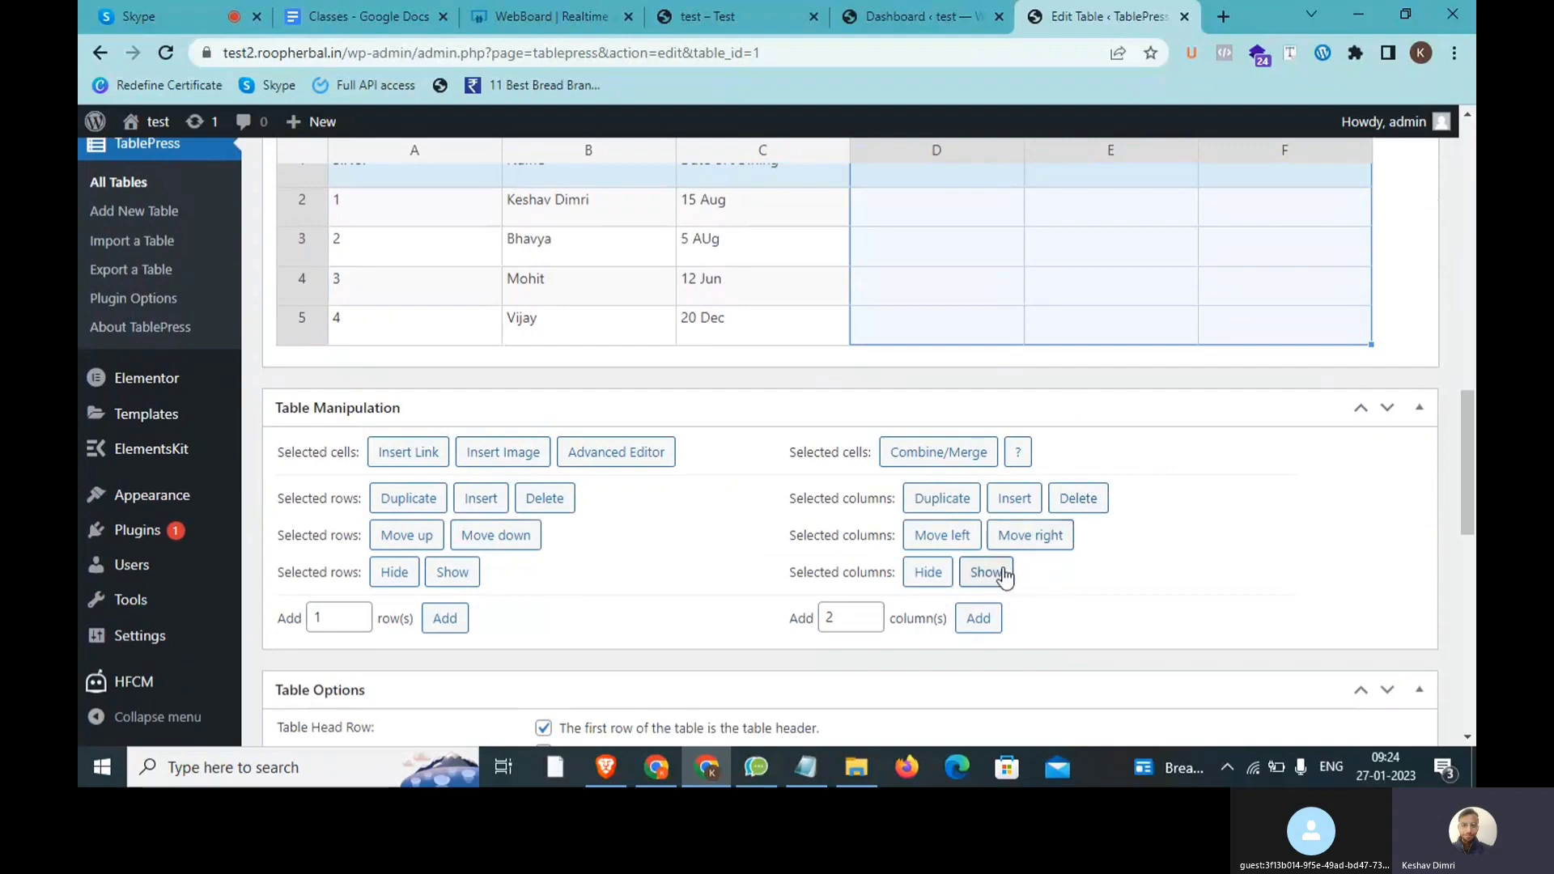
left_click(1078, 500)
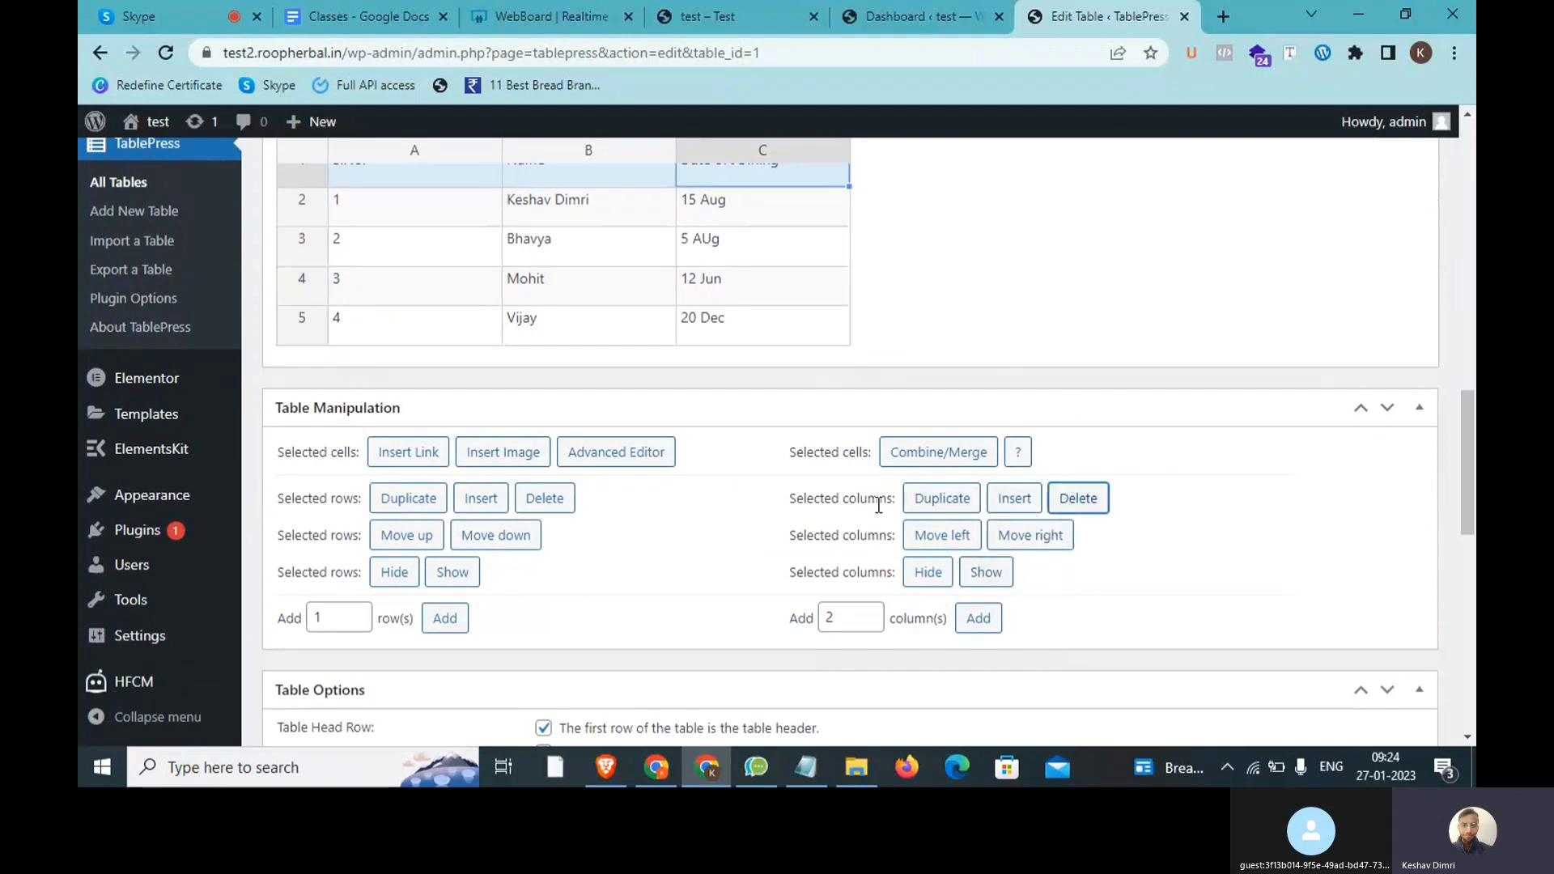
scroll(777, 518, "down", 3)
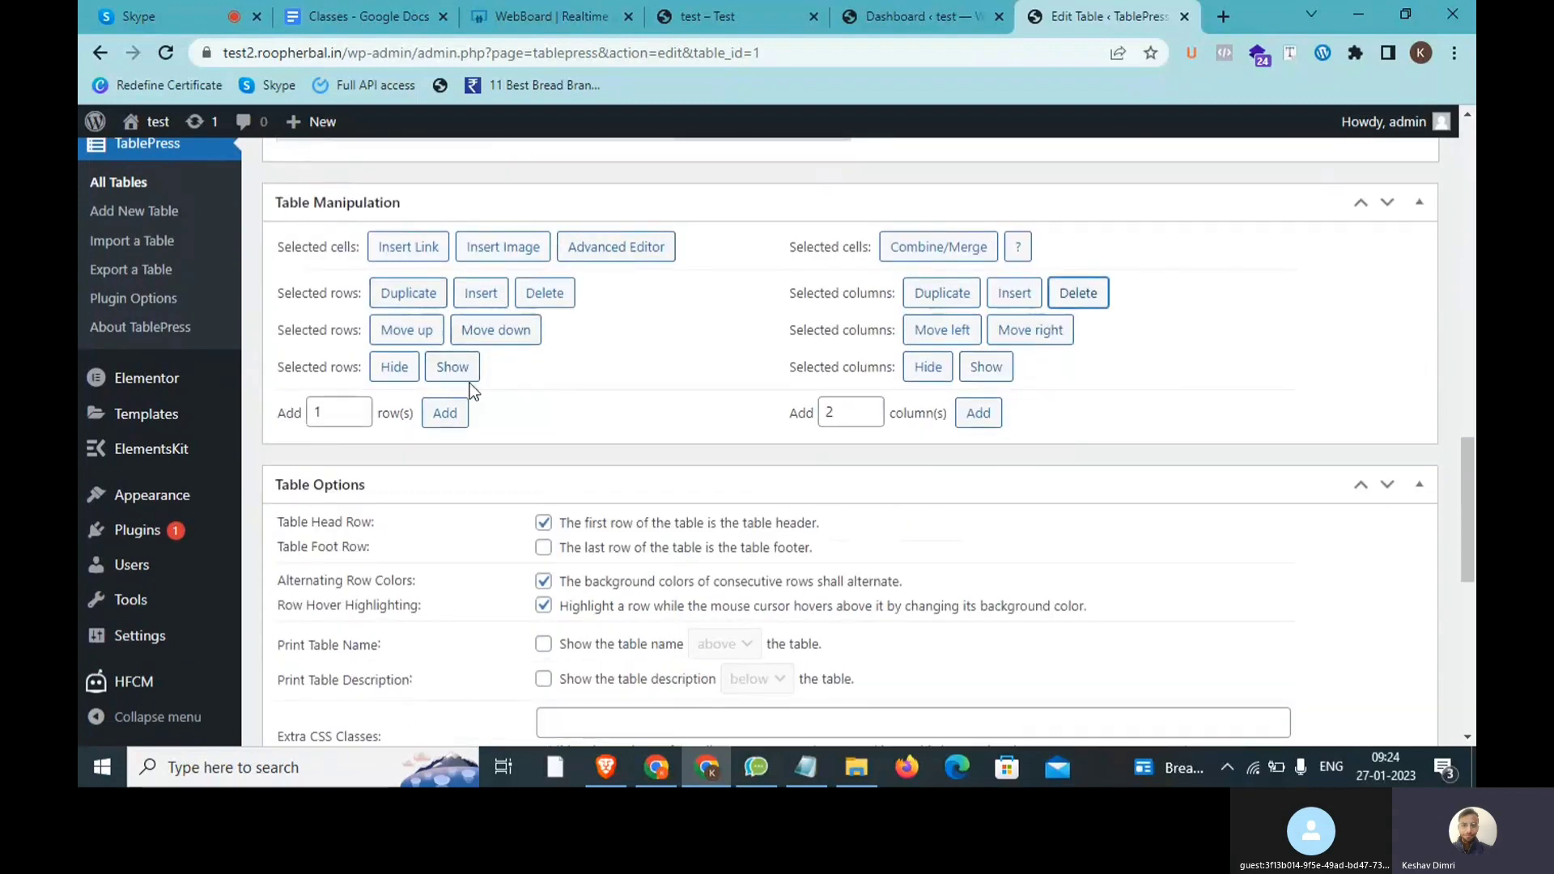
scroll(469, 385, "up", 4)
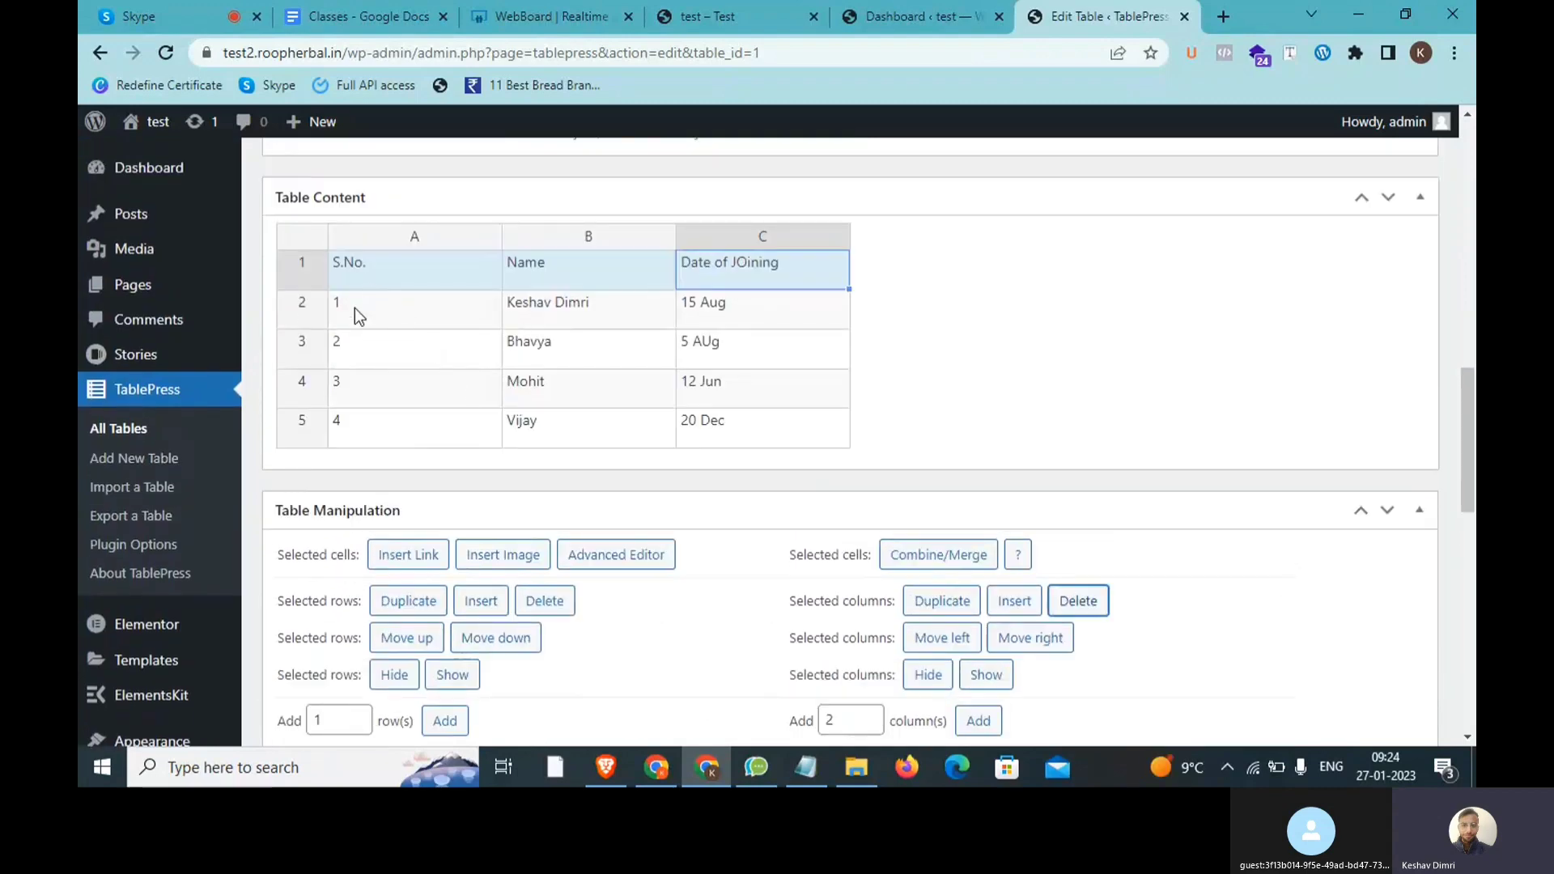
Step: Select cells A2 through A5 and duplicate those four student rows
left_click(354, 307)
left_click(379, 364)
left_click(389, 320)
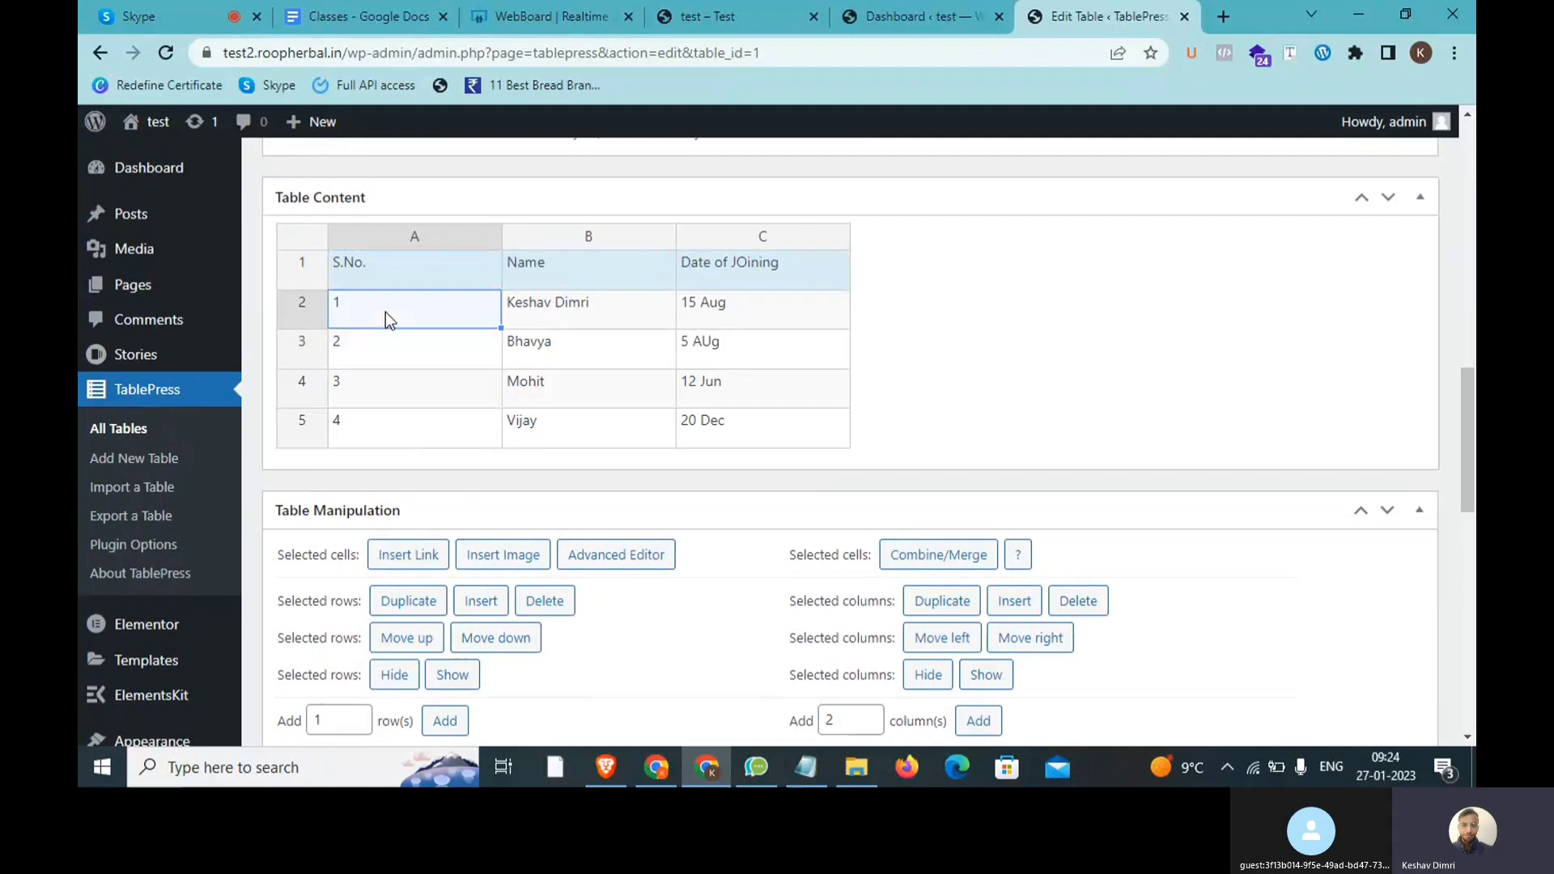
left_click(390, 418, "shift")
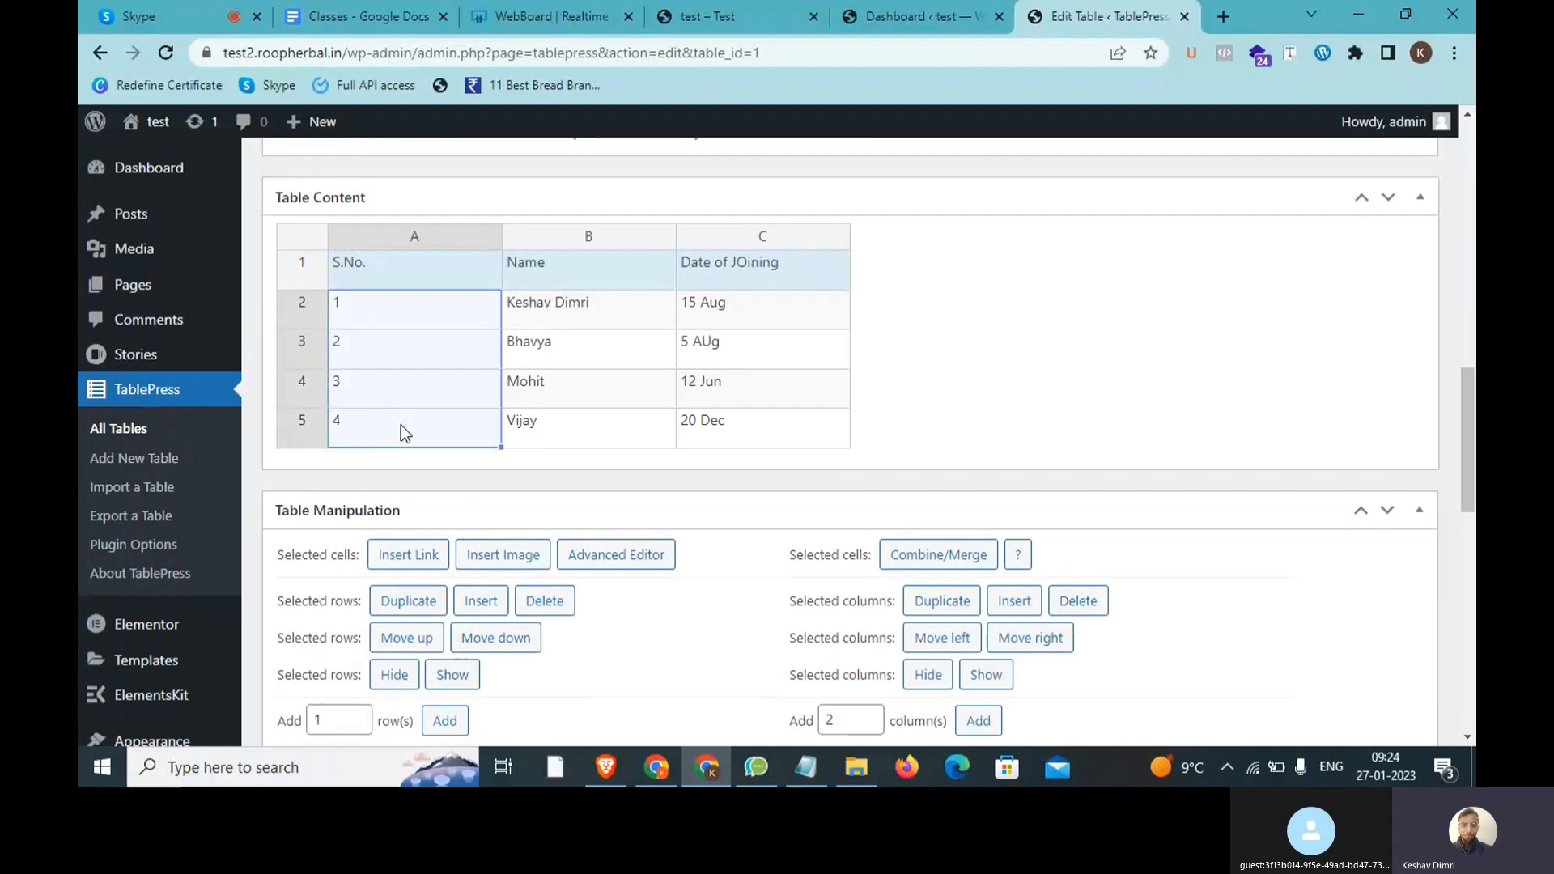
scroll(400, 425, "down", 3)
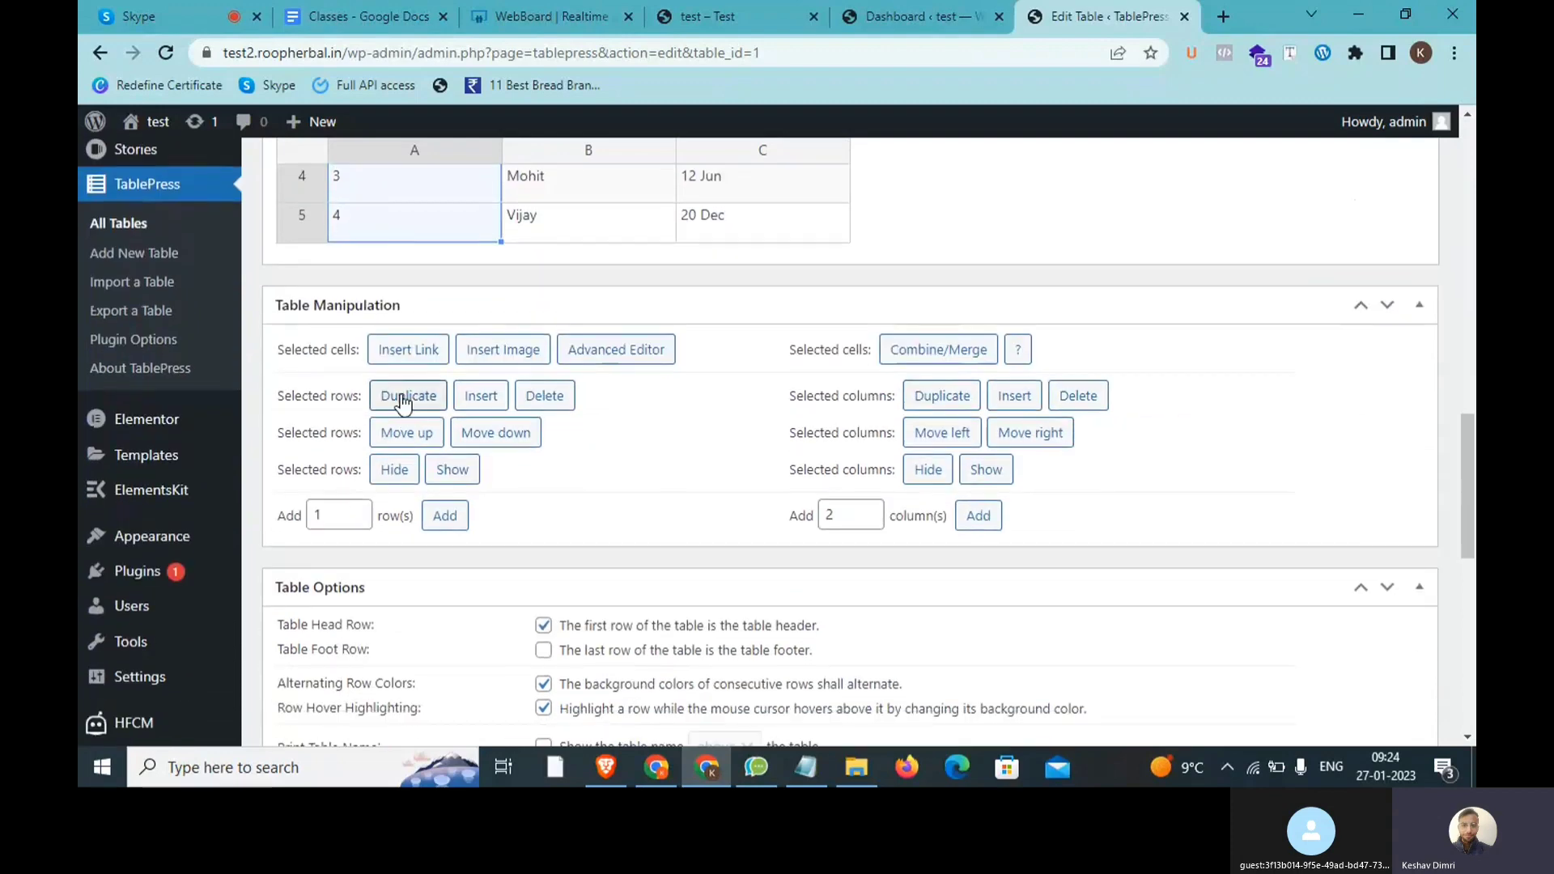
left_click(403, 396)
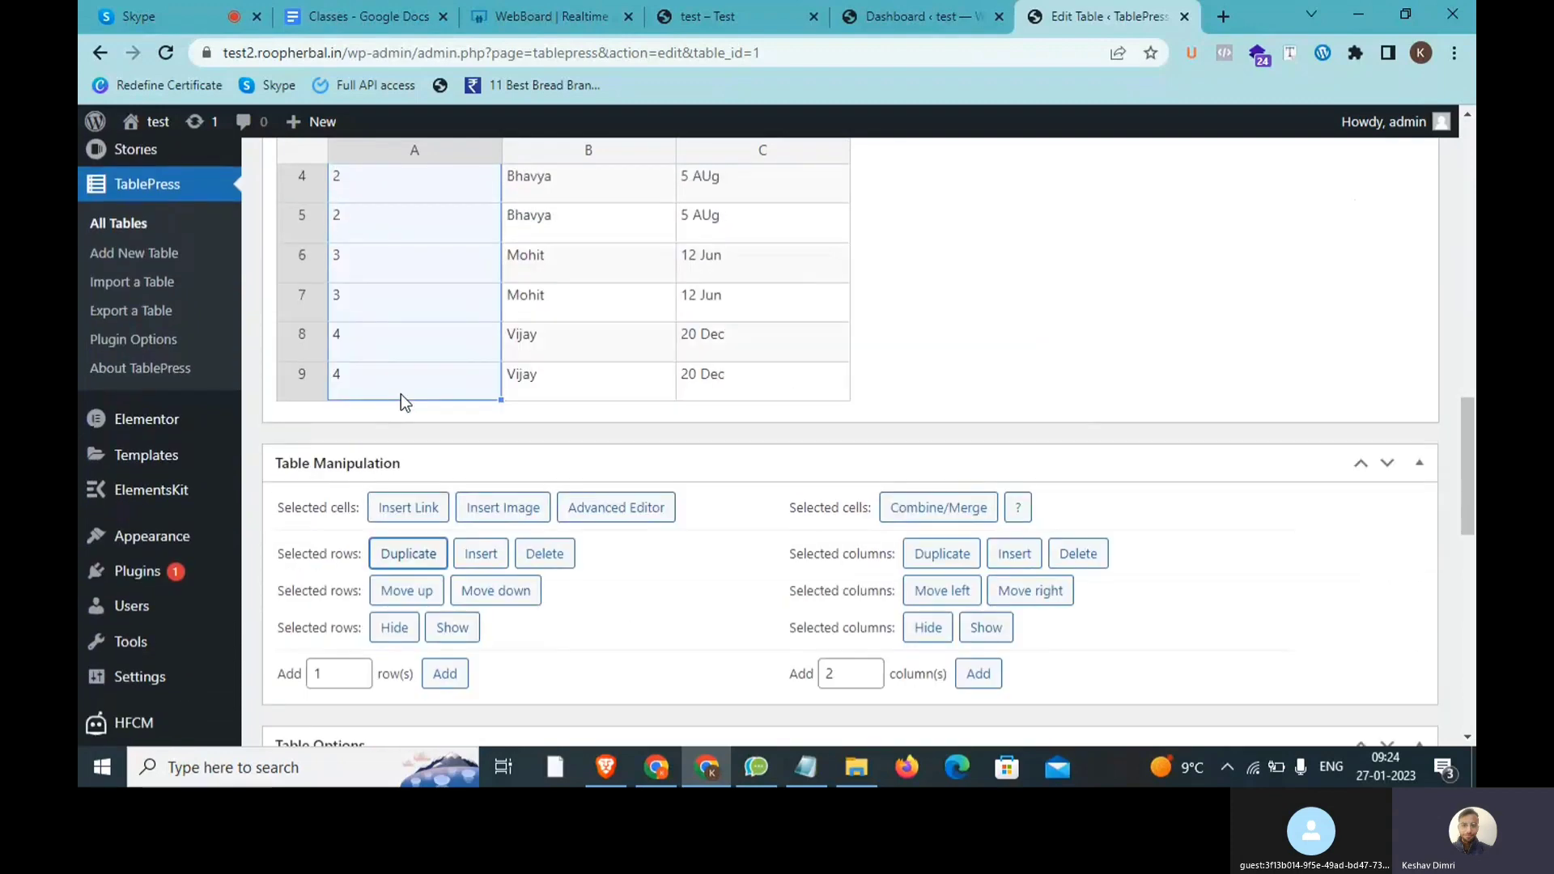
scroll(379, 281, "up", 1)
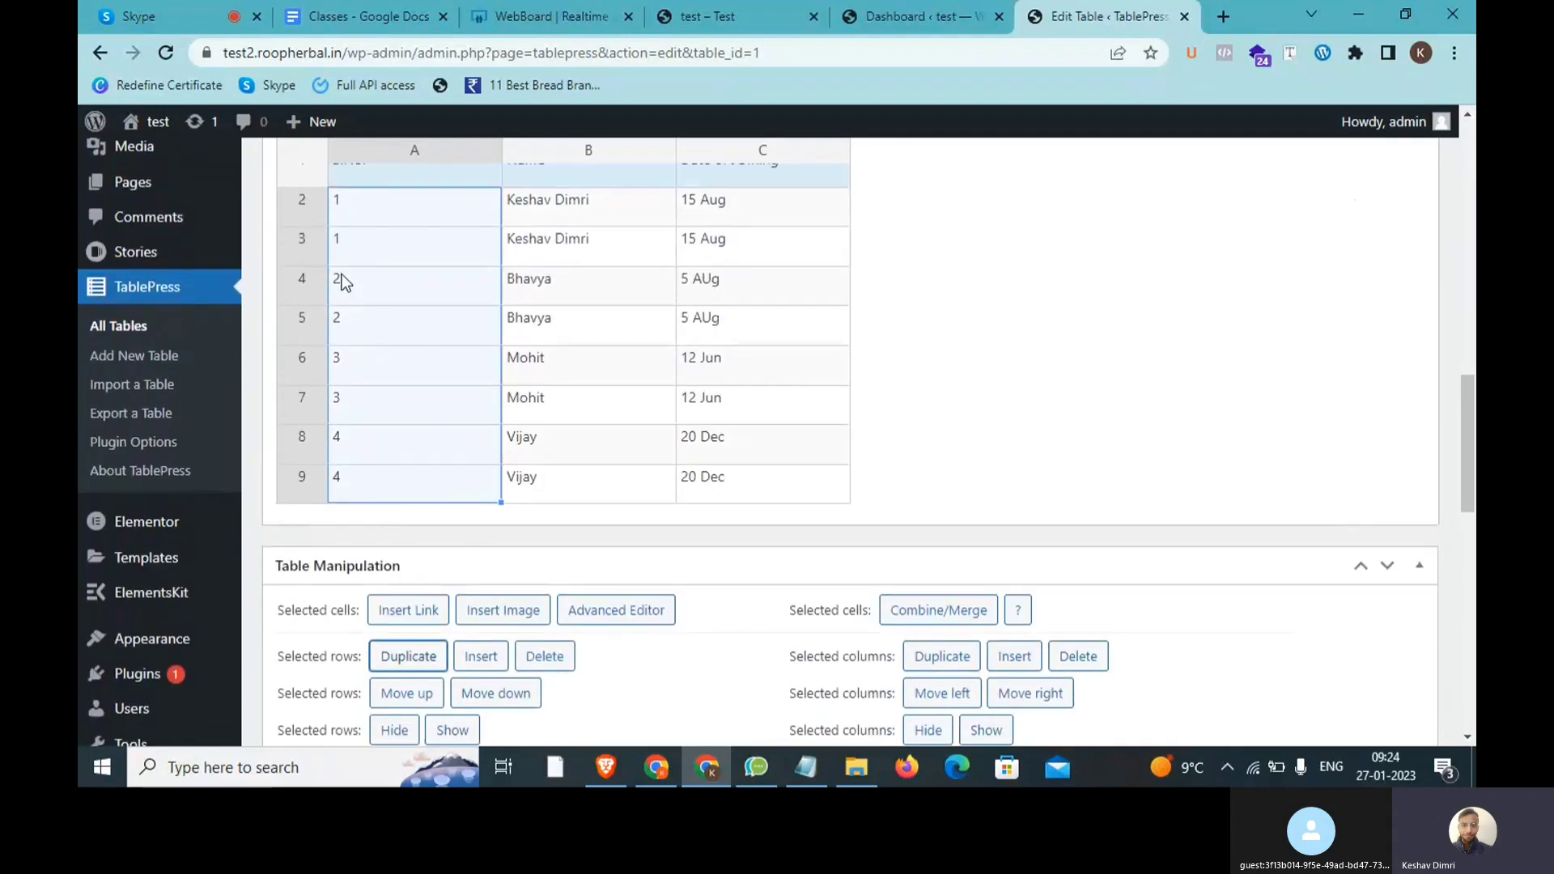
scroll(395, 507, "up", 1)
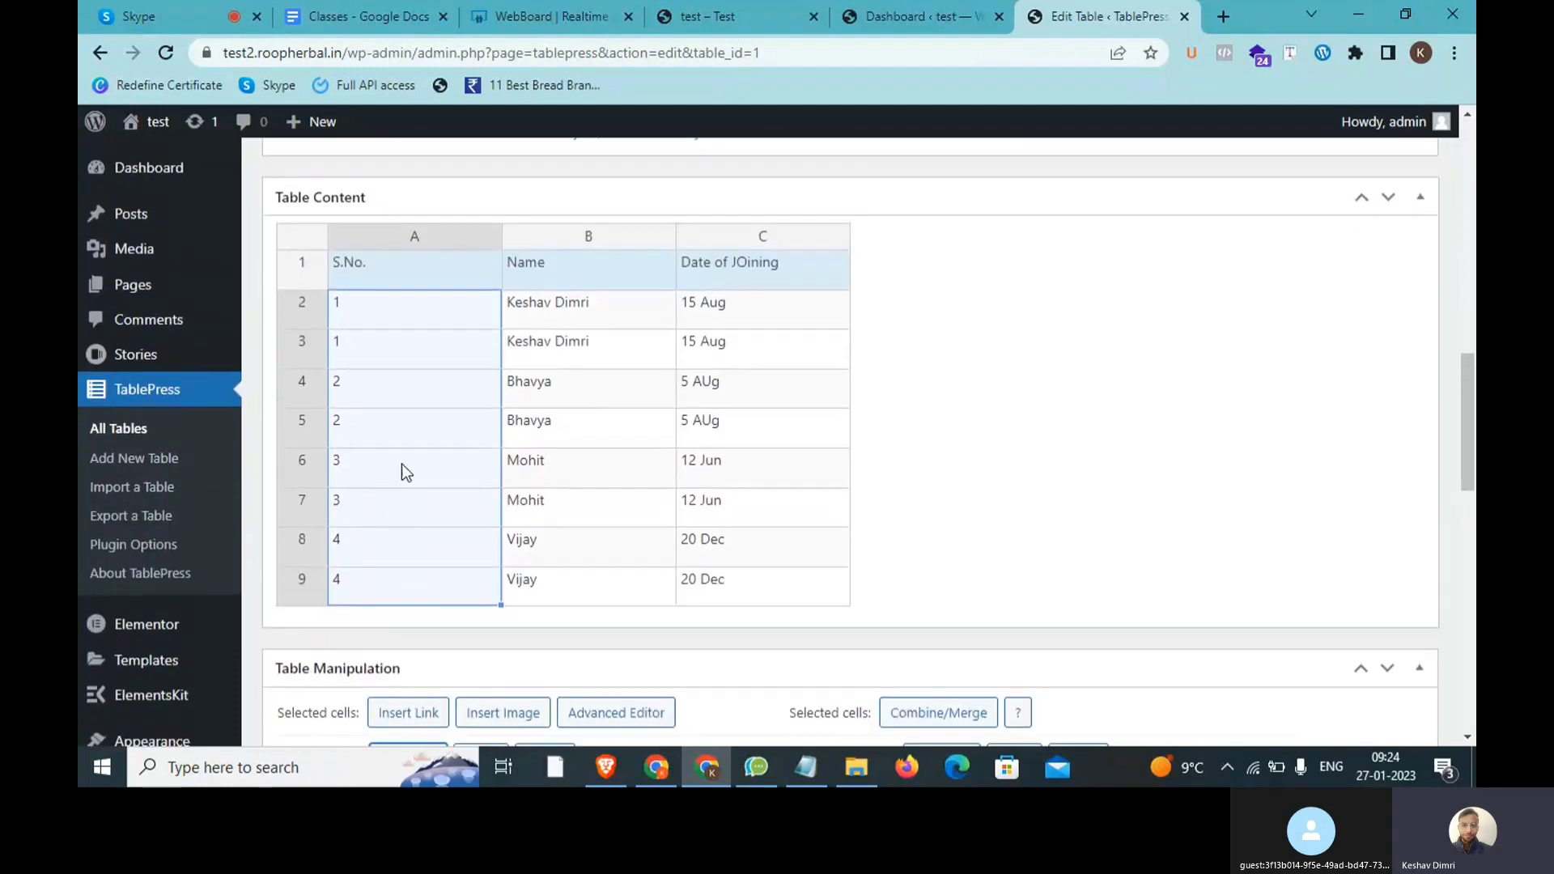
left_click(385, 429)
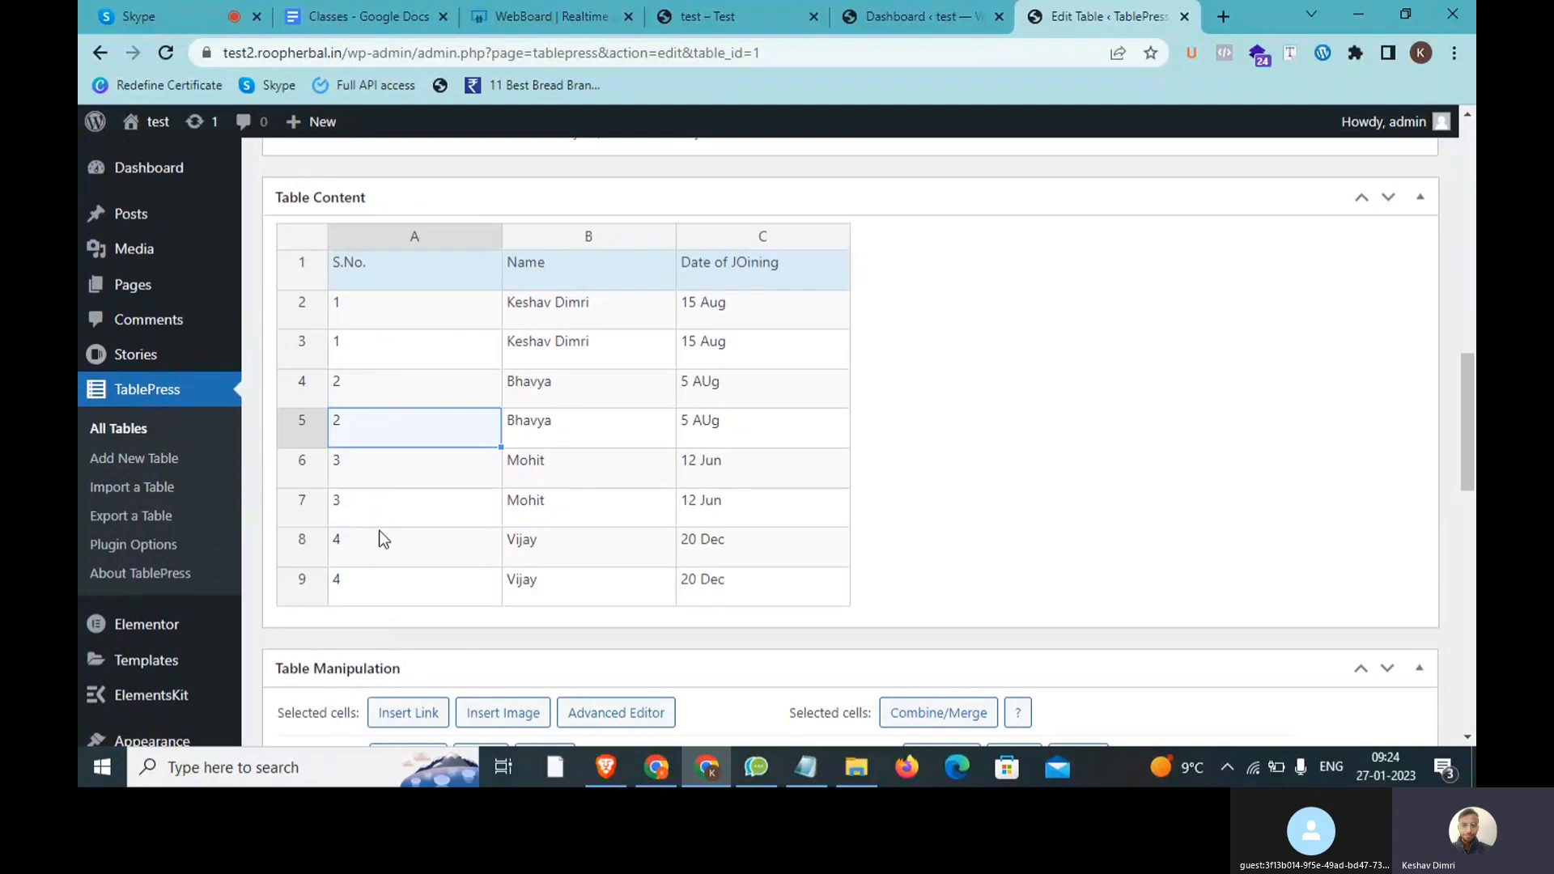
Step: Select cells among the duplicated rows and delete the first duplicate row
scroll(473, 555, "down", 4)
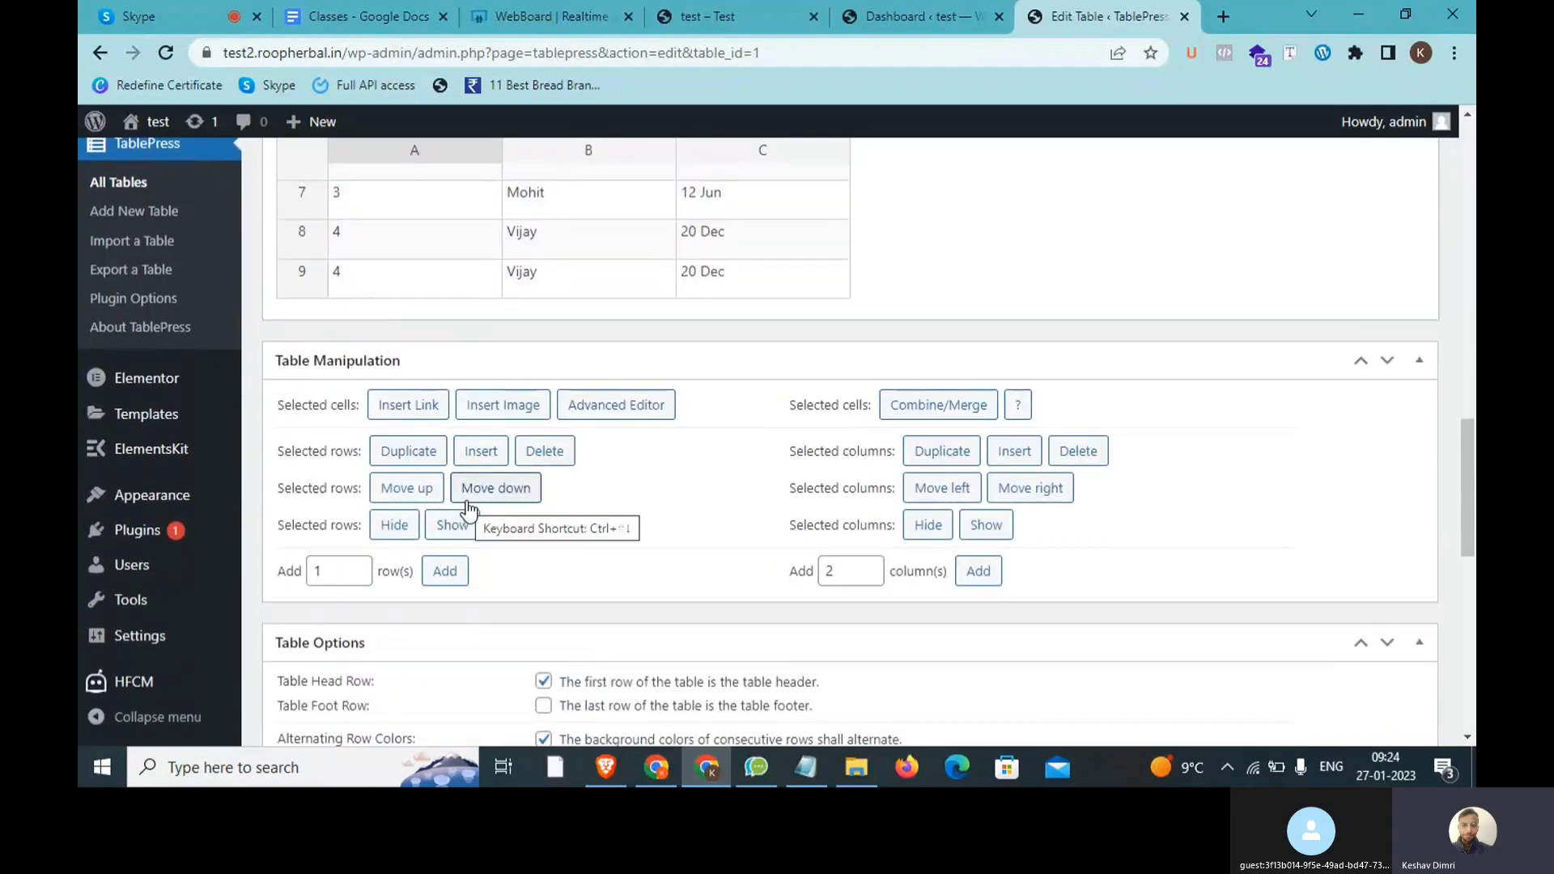
scroll(470, 509, "up", 2)
scroll(474, 534, "up", 2)
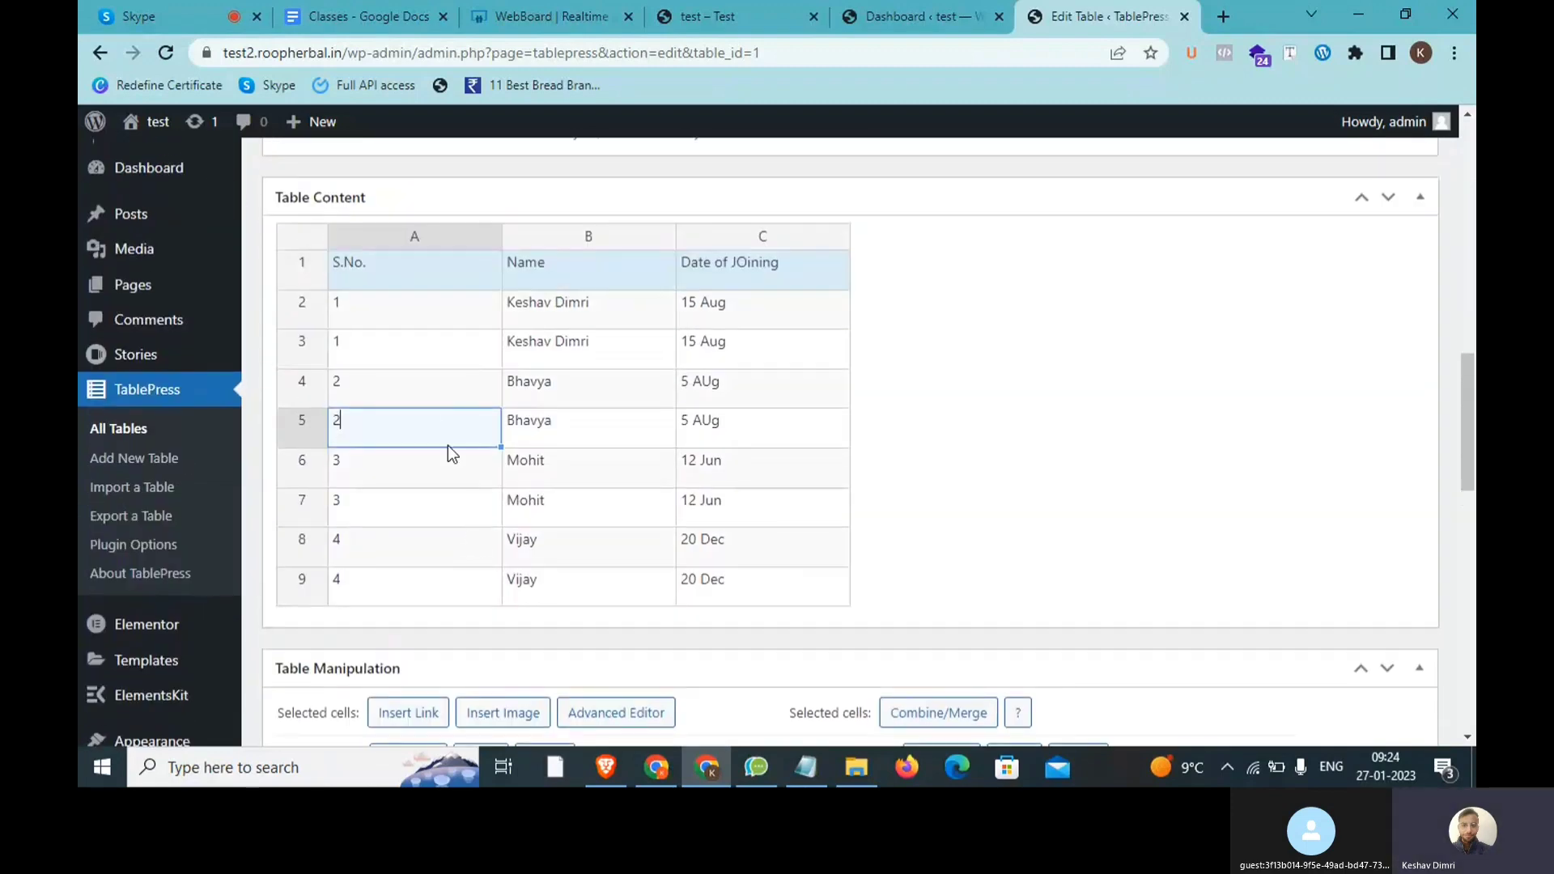
left_click(420, 356)
left_click(399, 462)
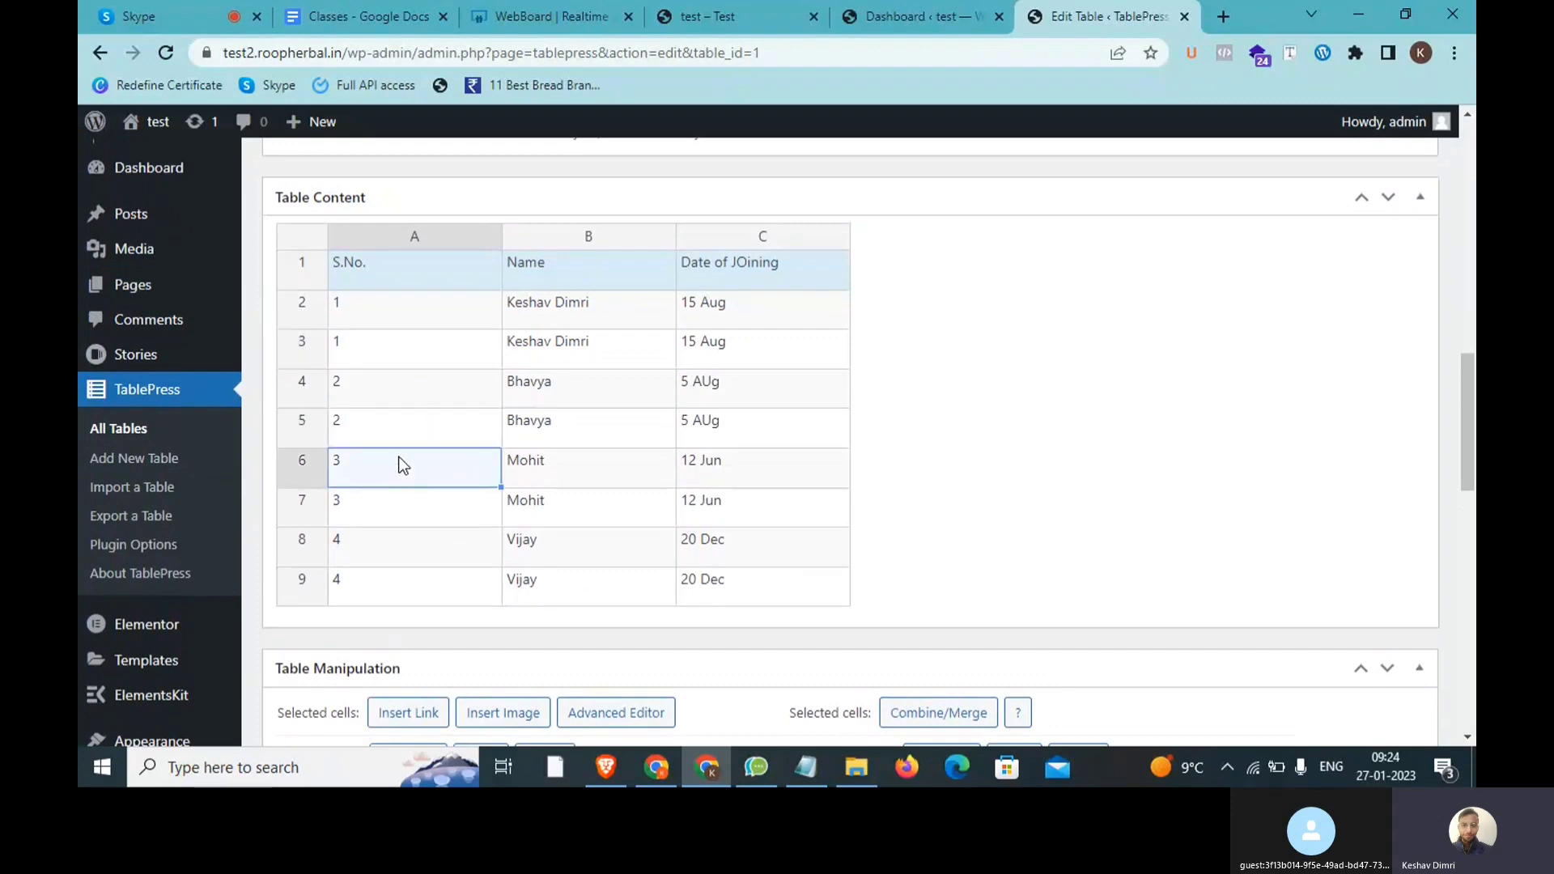
left_click(407, 425)
left_click(404, 544)
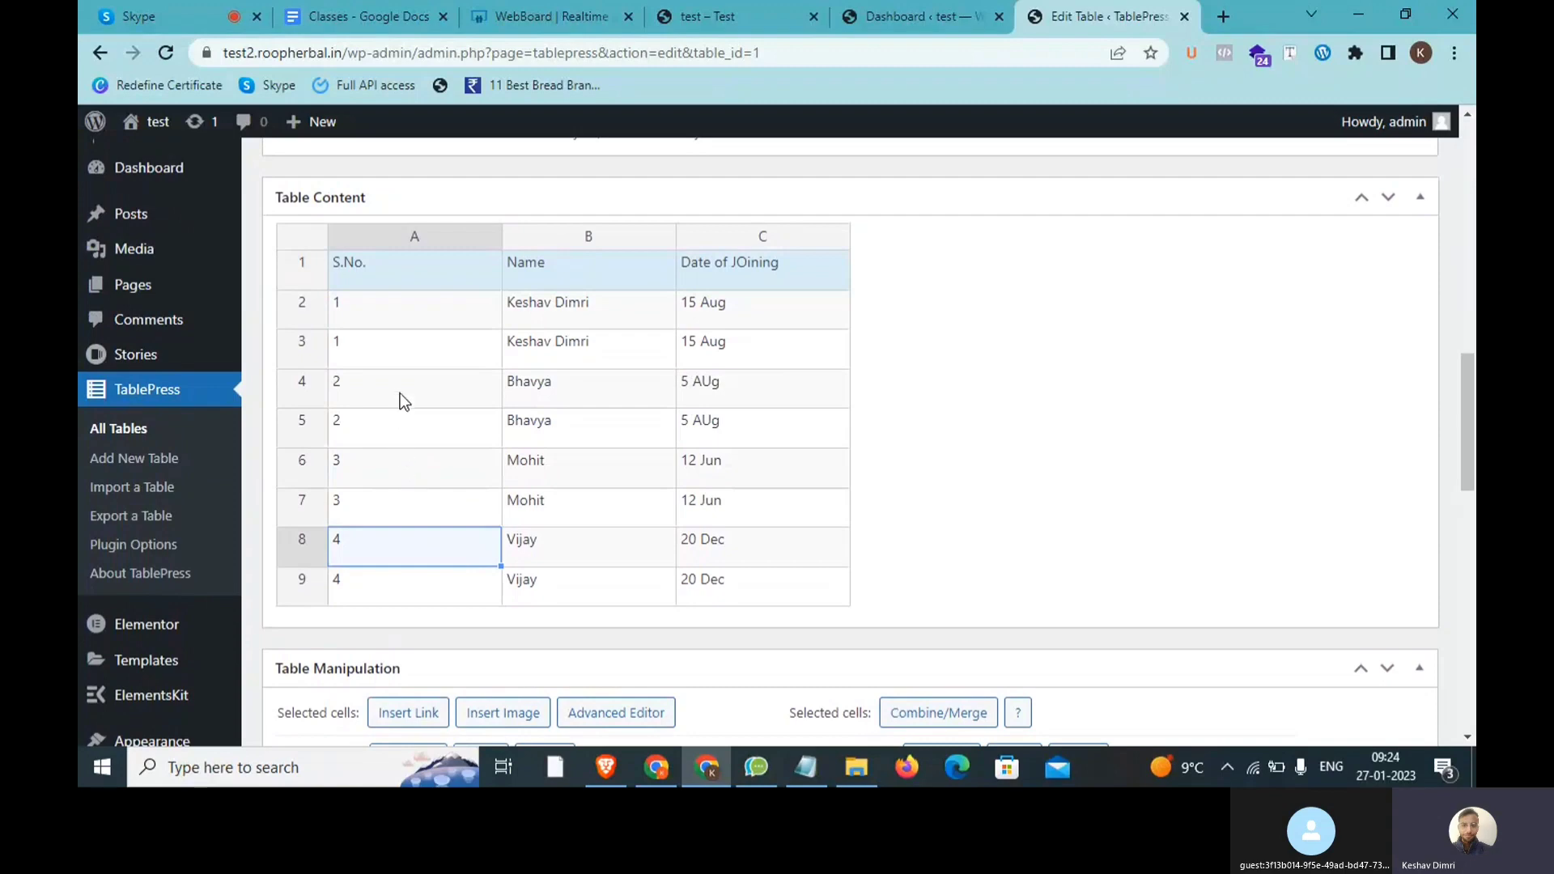
left_click(395, 317)
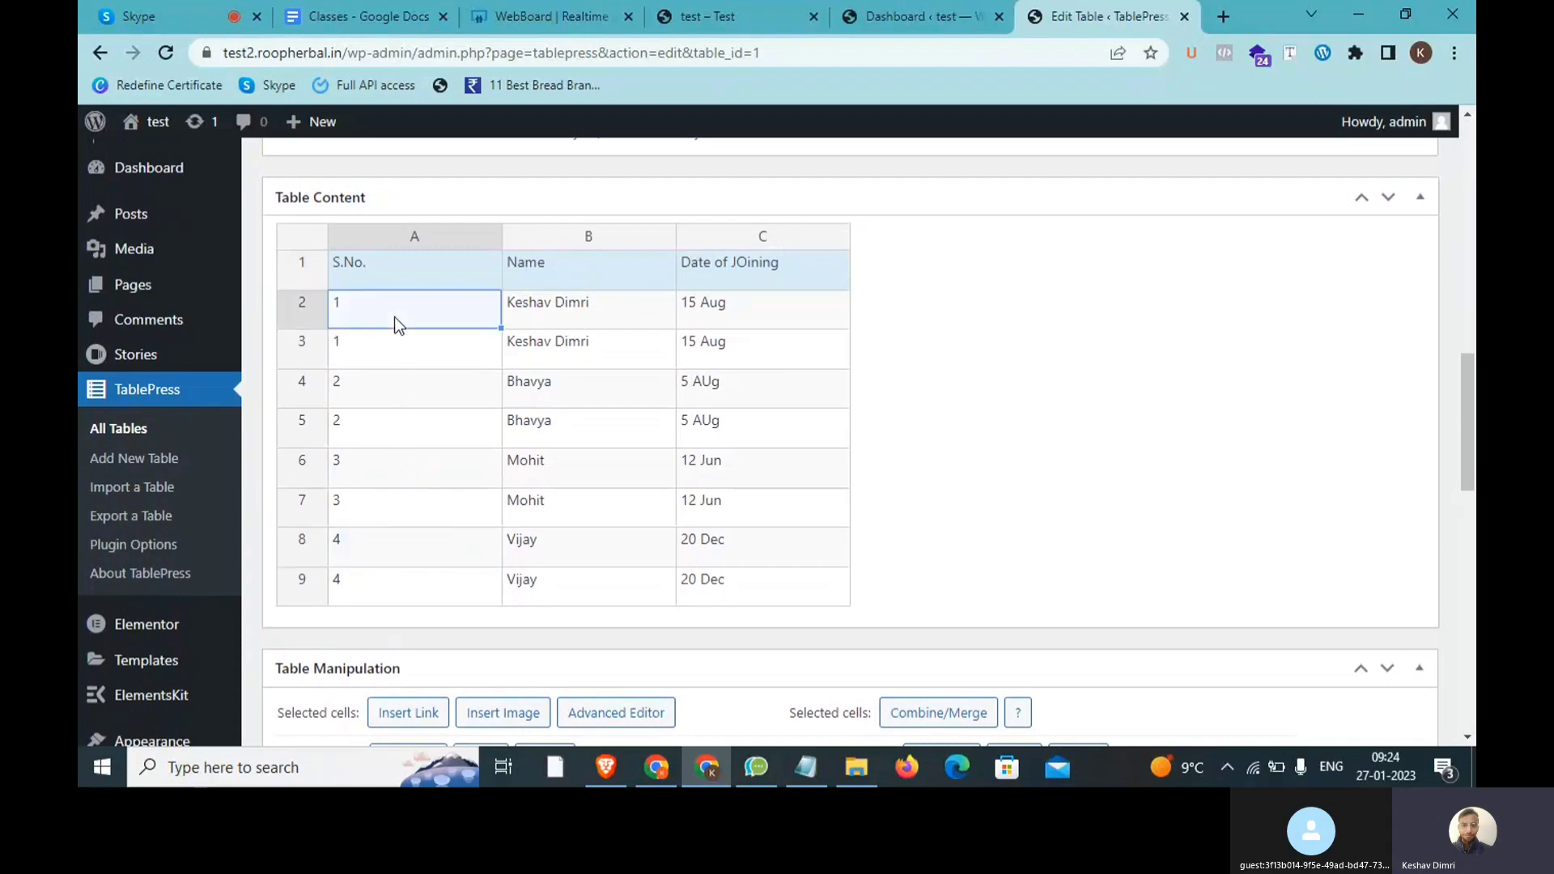
left_click(399, 394)
scroll(400, 434, "down", 3)
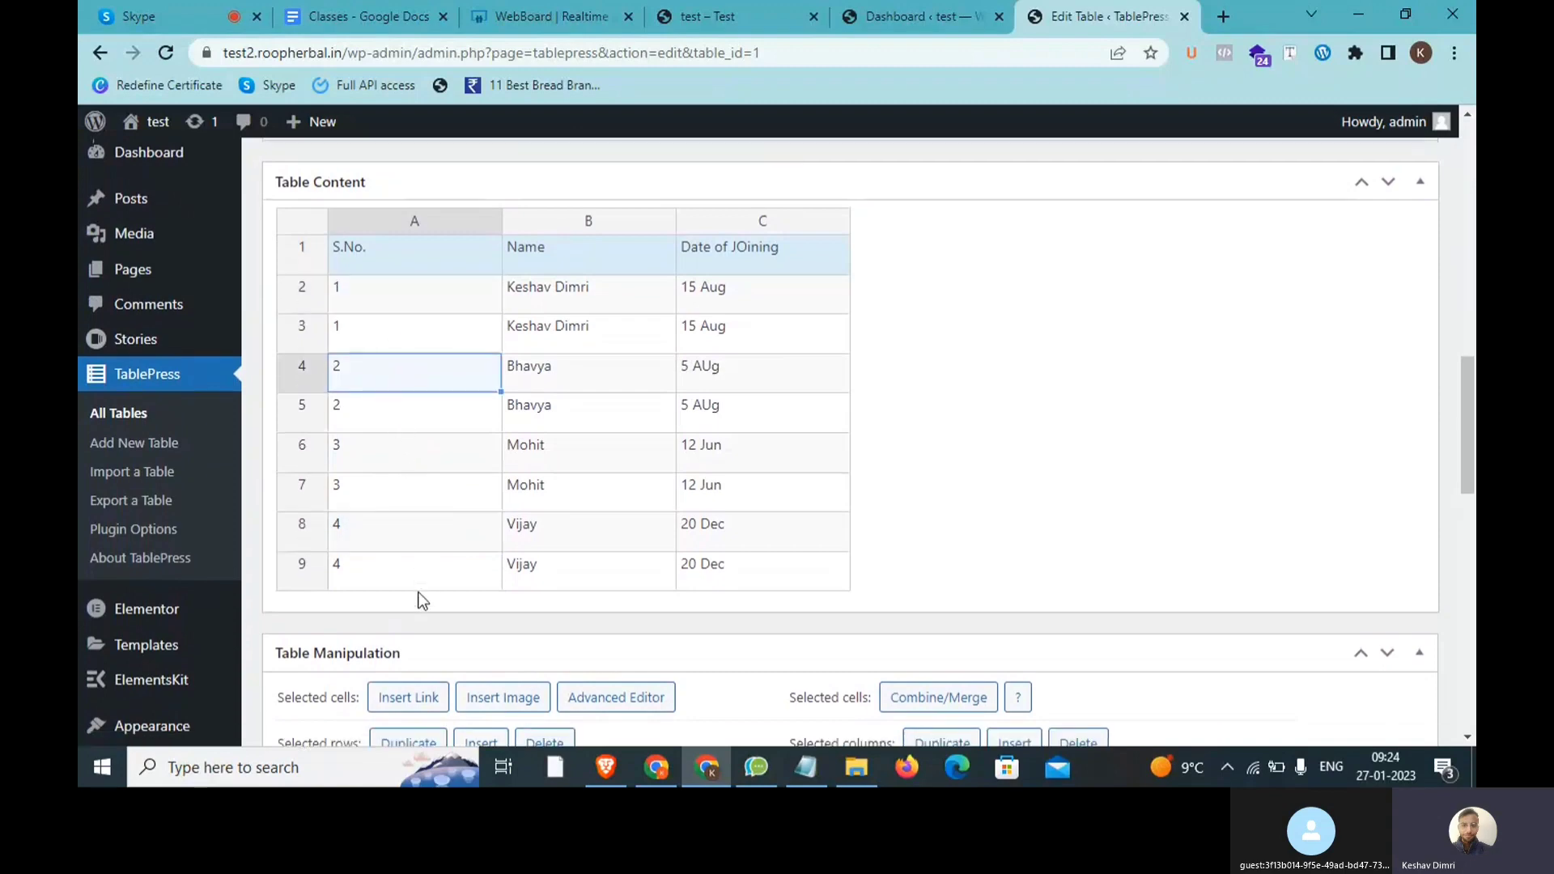
left_click(544, 554)
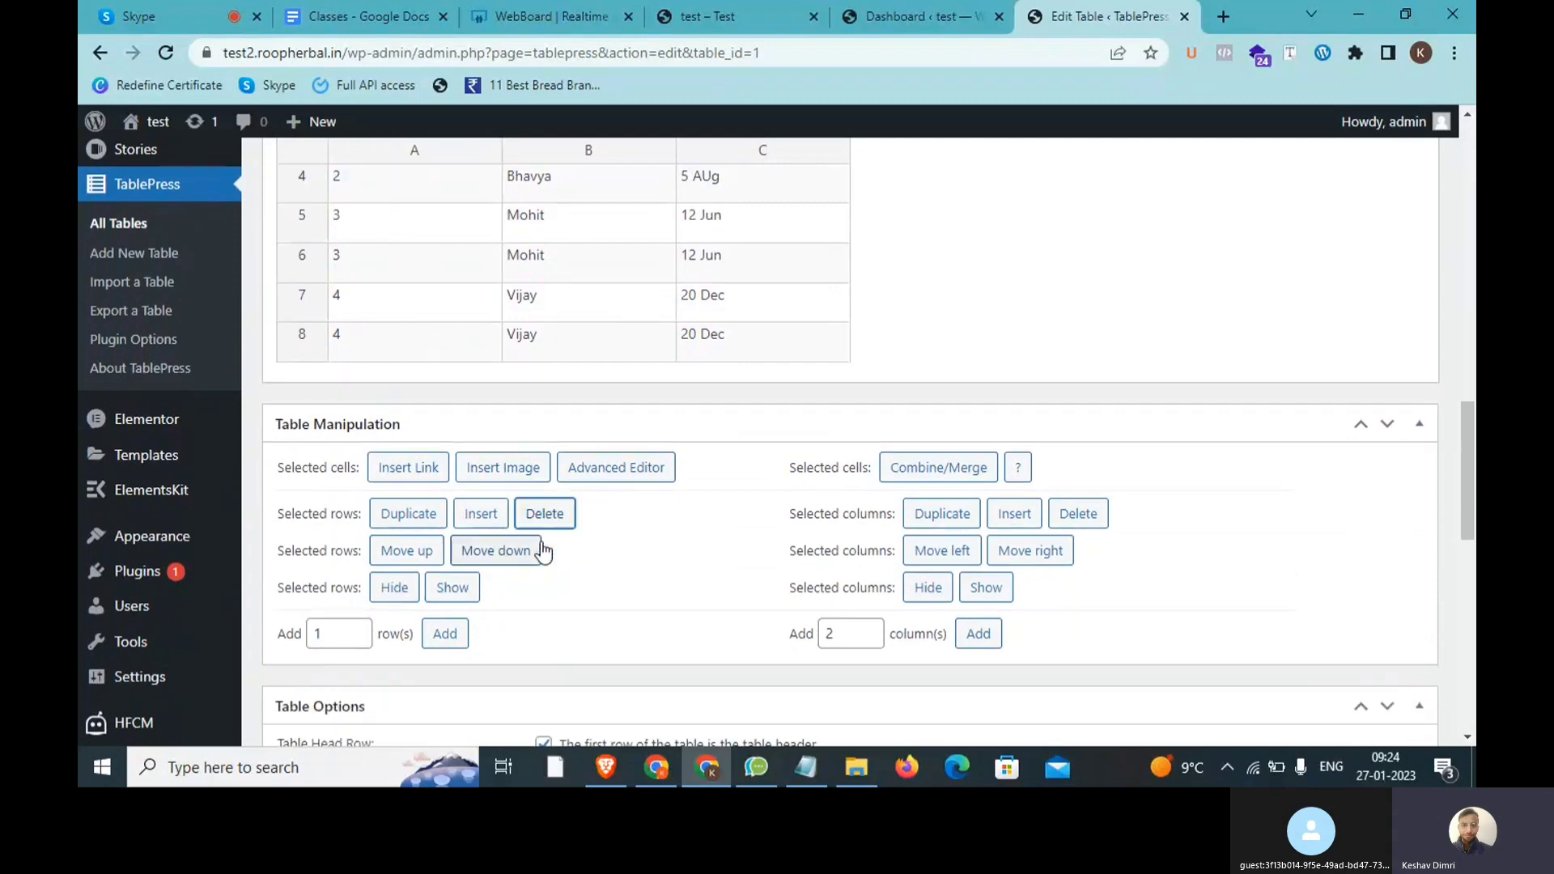
Step: Delete the remaining duplicate rows: row 6, the last row, and row 3
left_click(448, 255)
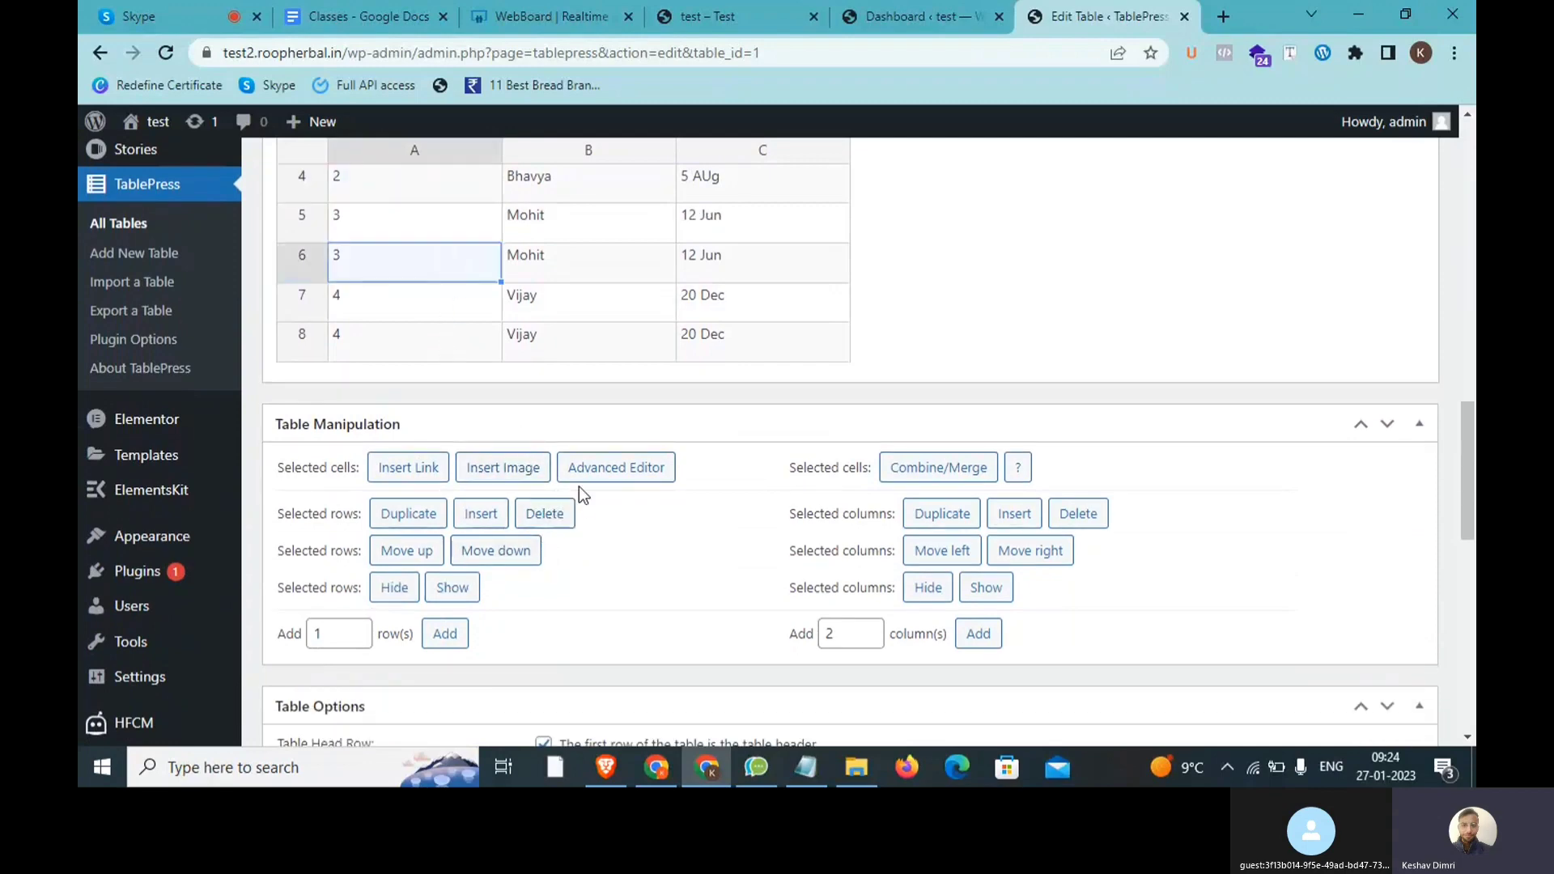
left_click(544, 527)
left_click(435, 307)
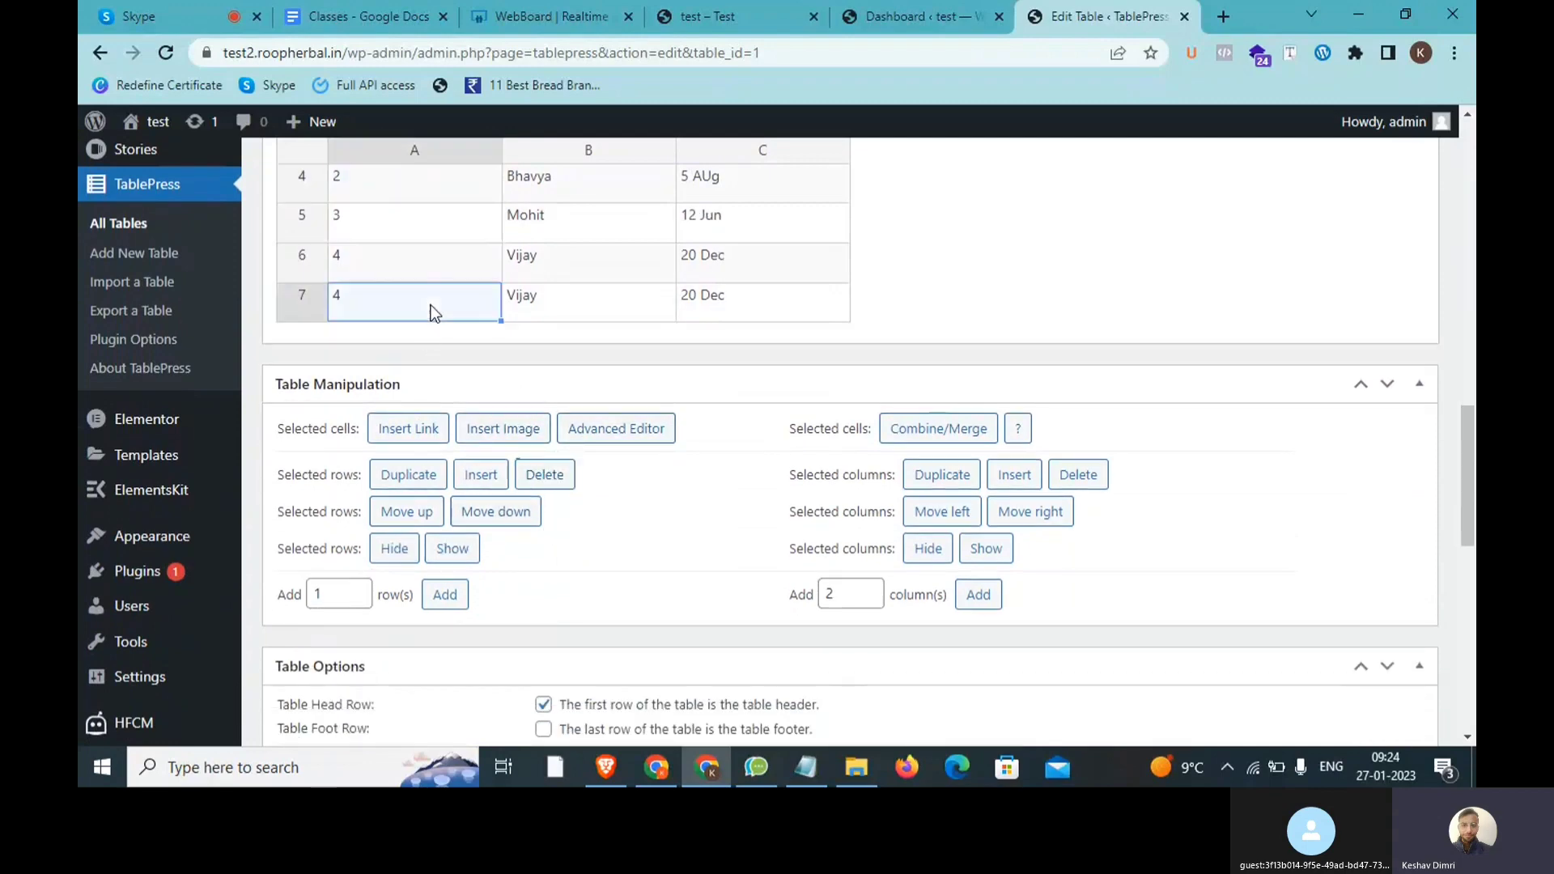
left_click(541, 474)
scroll(539, 460, "up", 3)
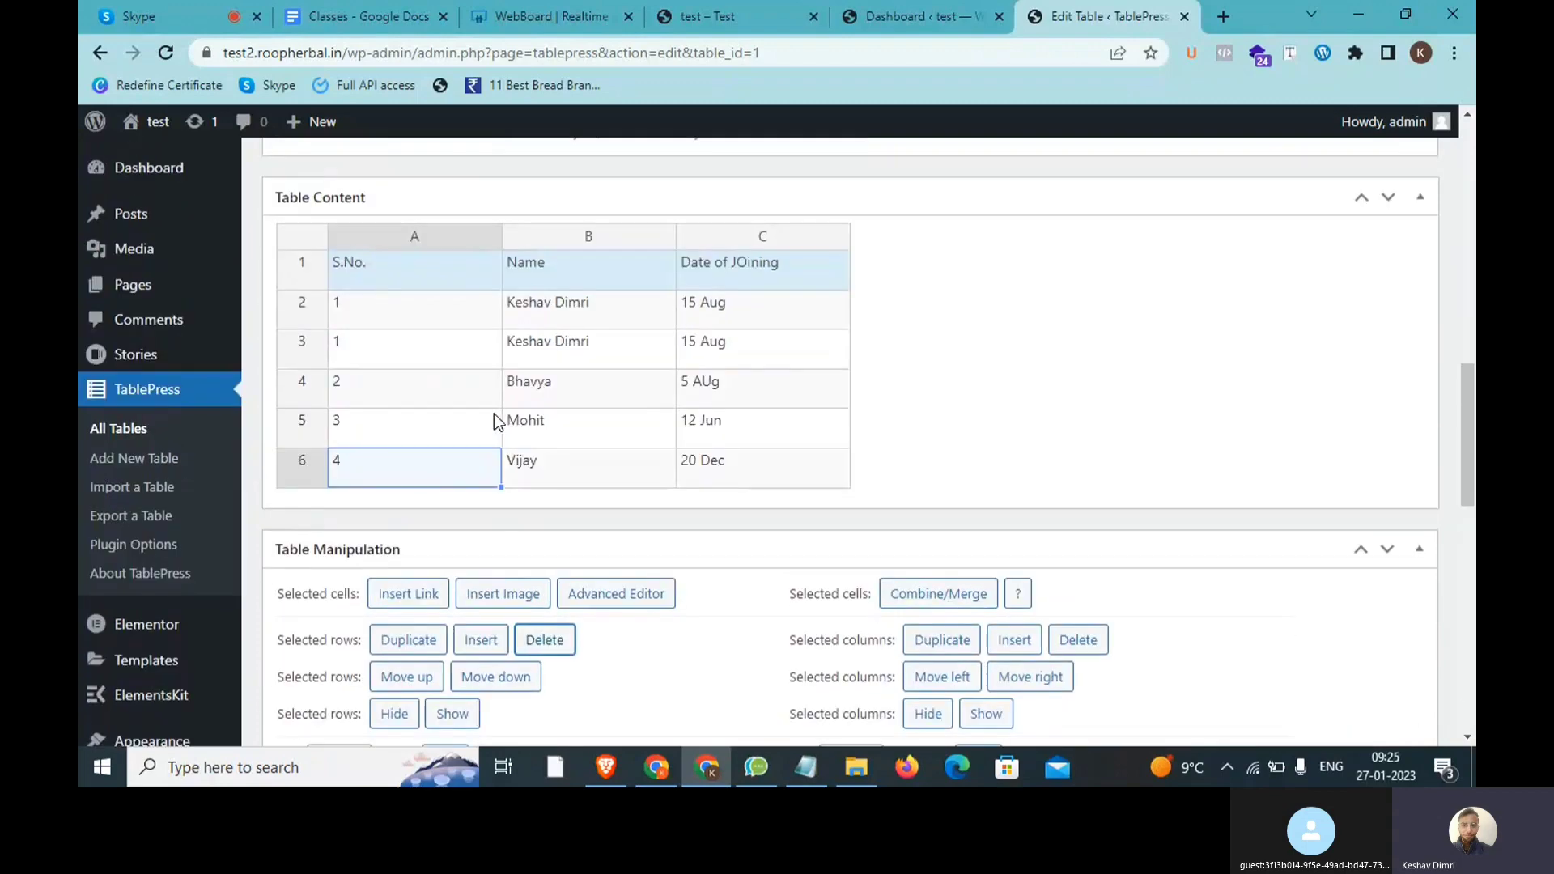
left_click(454, 340)
left_click(533, 642)
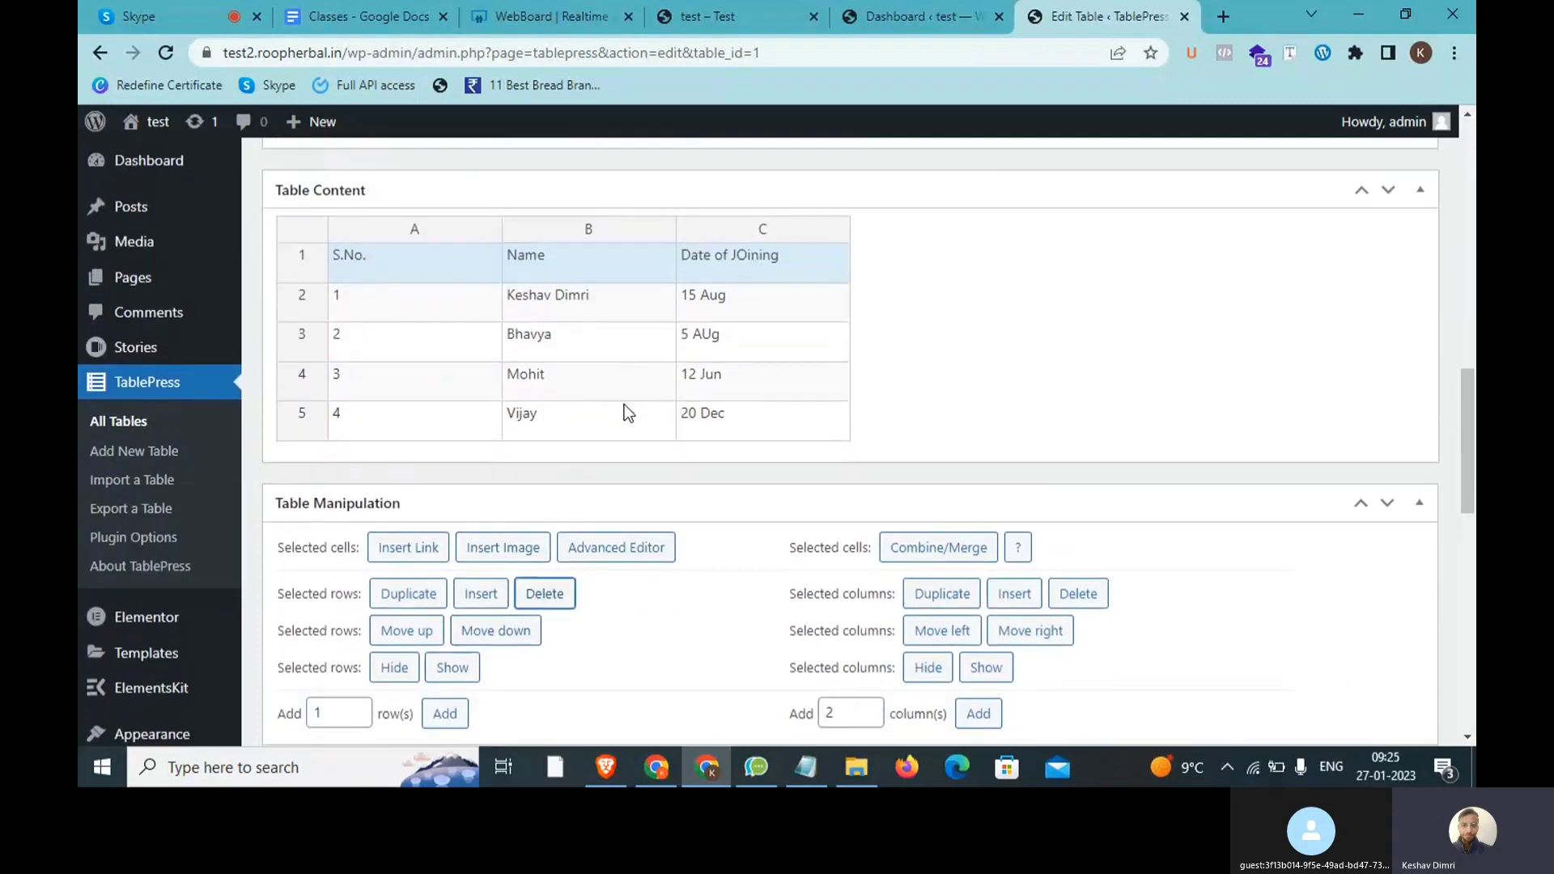
scroll(624, 405, "down", 3)
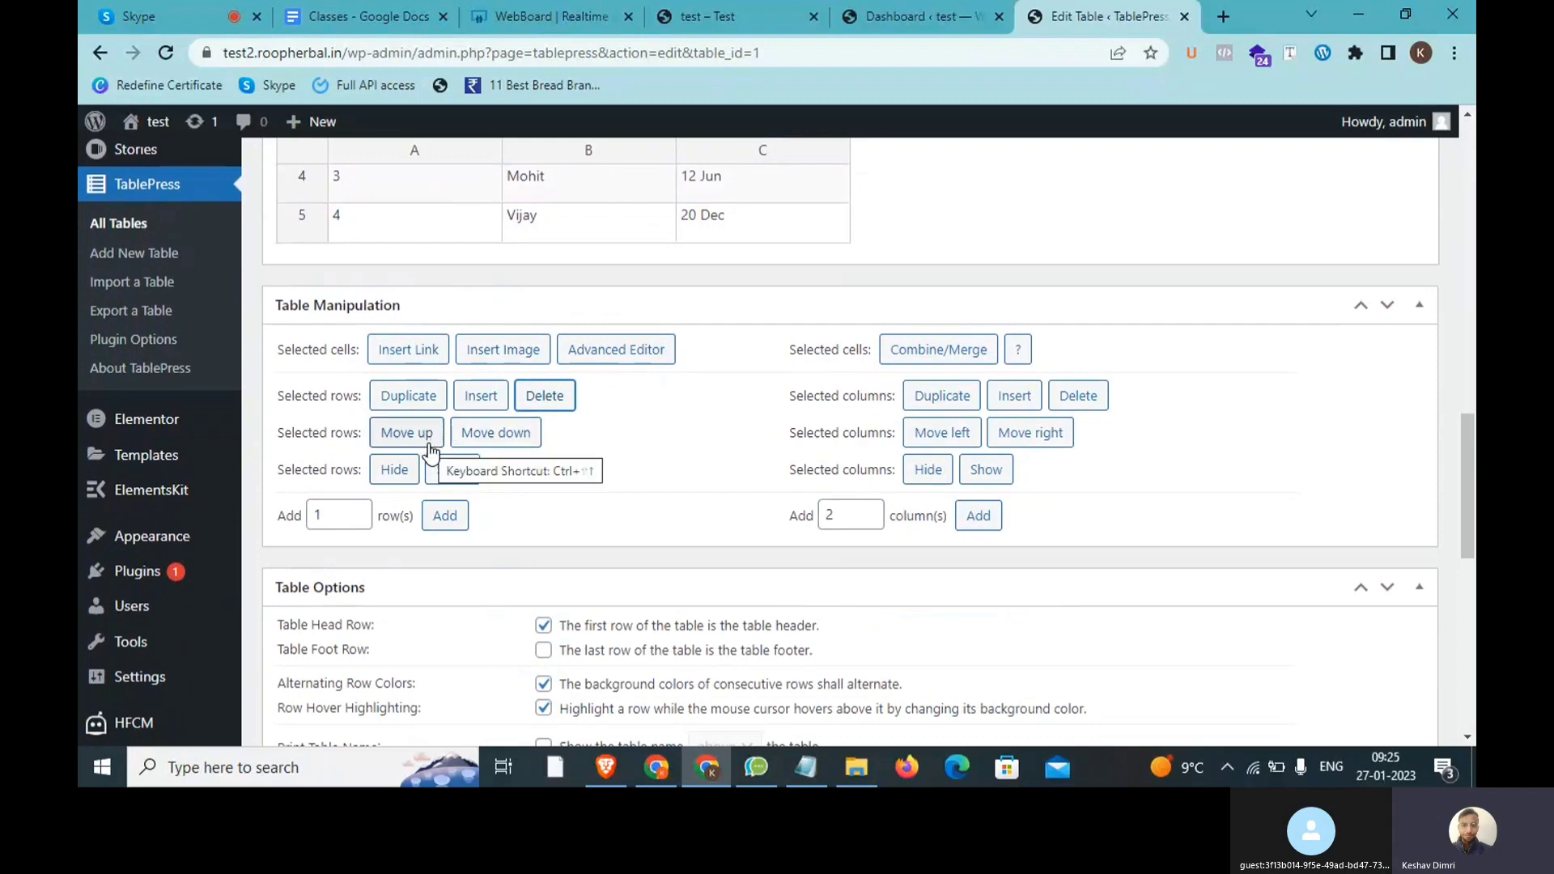
Step: Move the last row up one place, then move it back down to the end
left_click(377, 212)
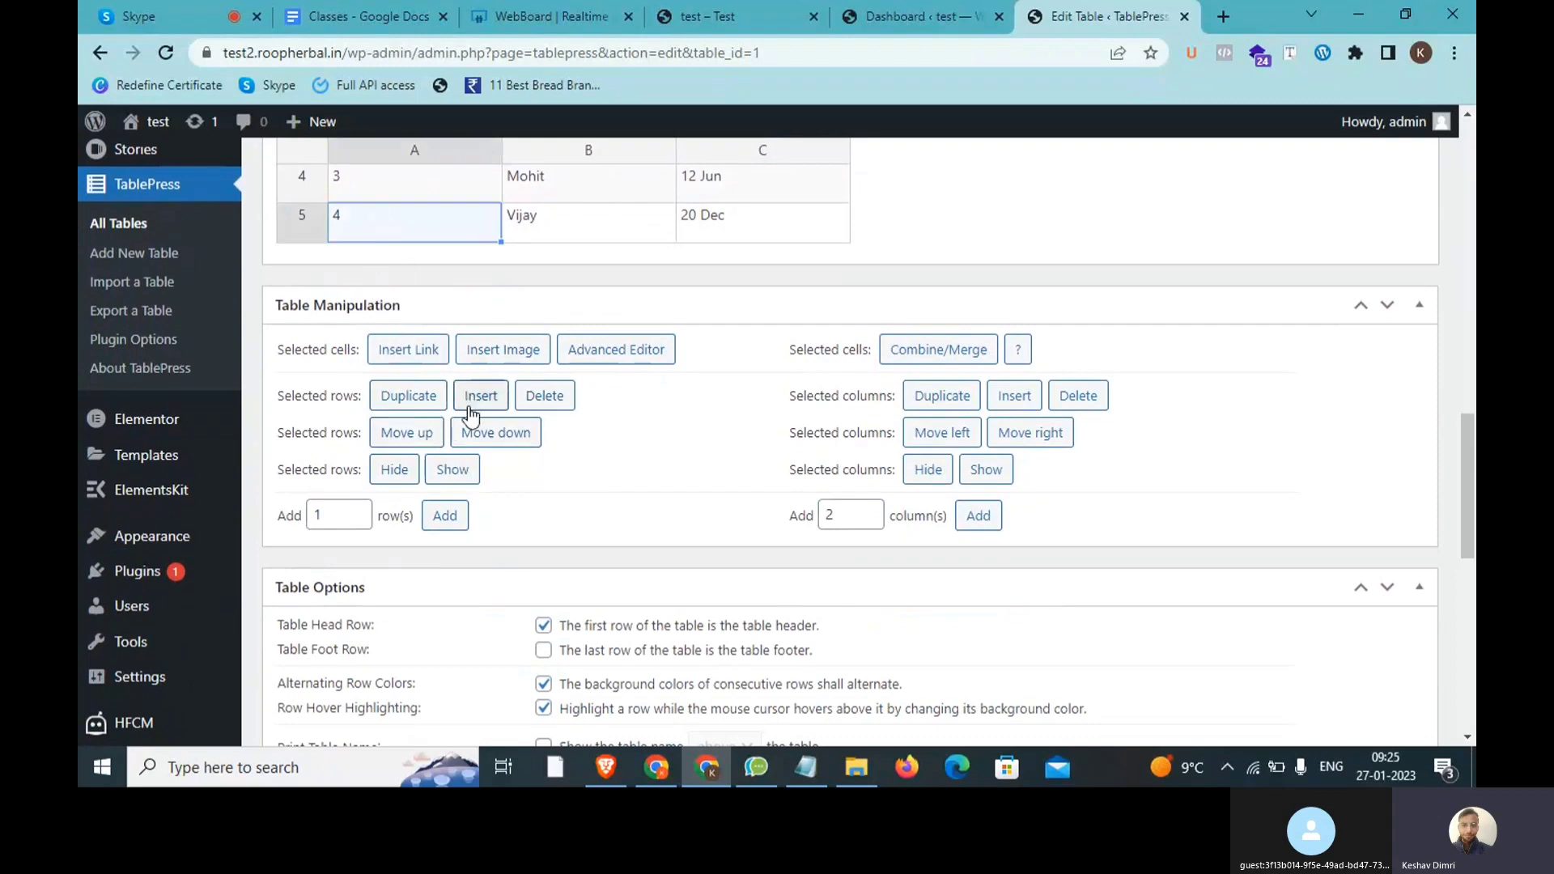
left_click(432, 437)
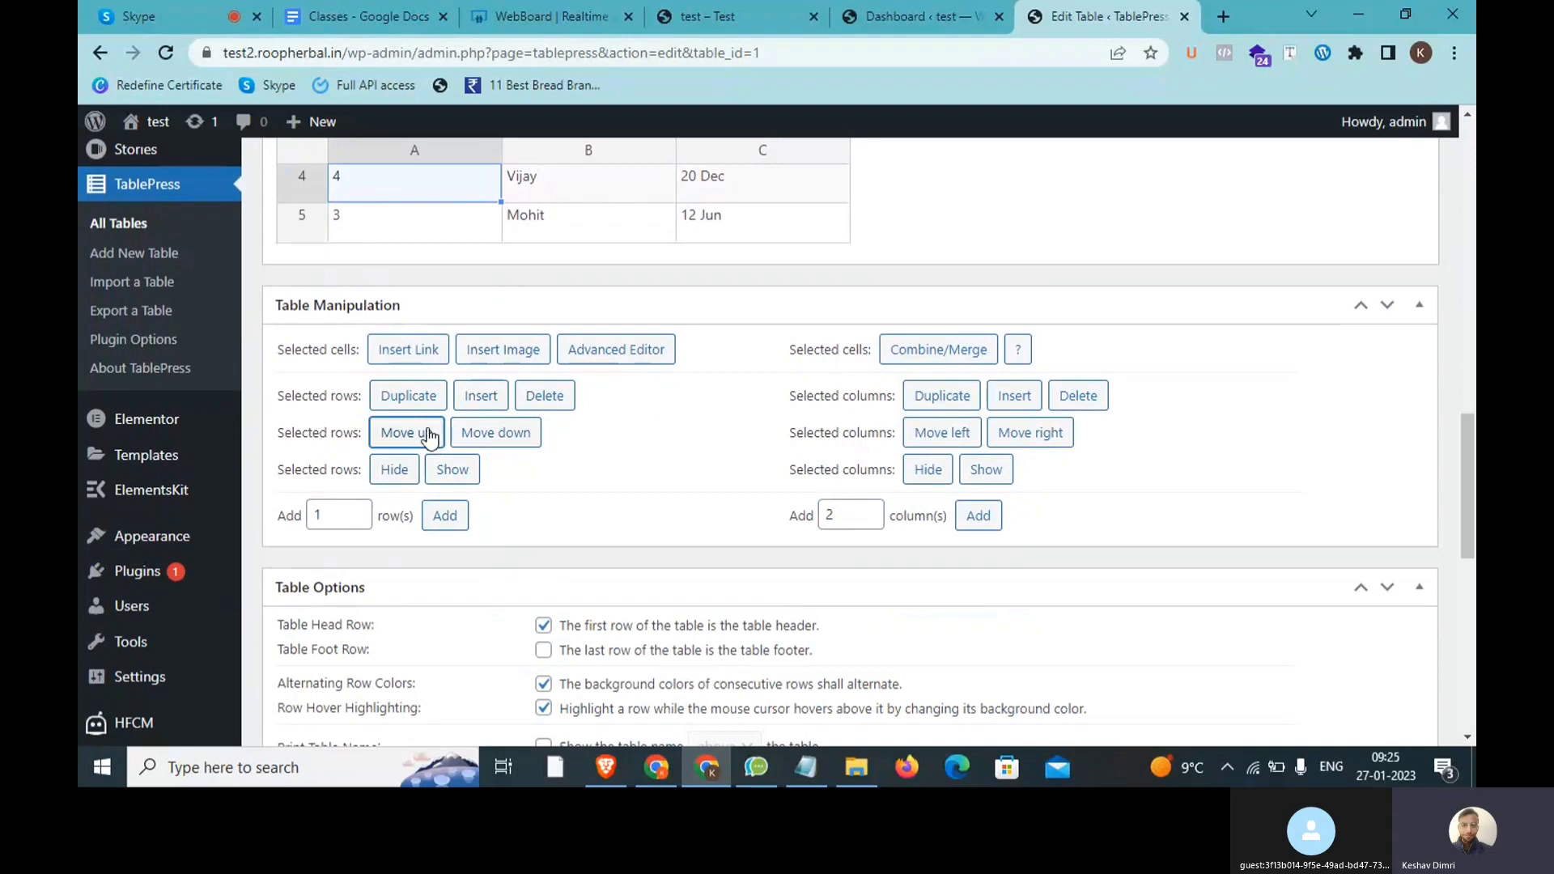
scroll(437, 434, "up", 3)
scroll(433, 435, "down", 3)
left_click(484, 435)
scroll(577, 501, "down", 1)
scroll(581, 512, "down", 2)
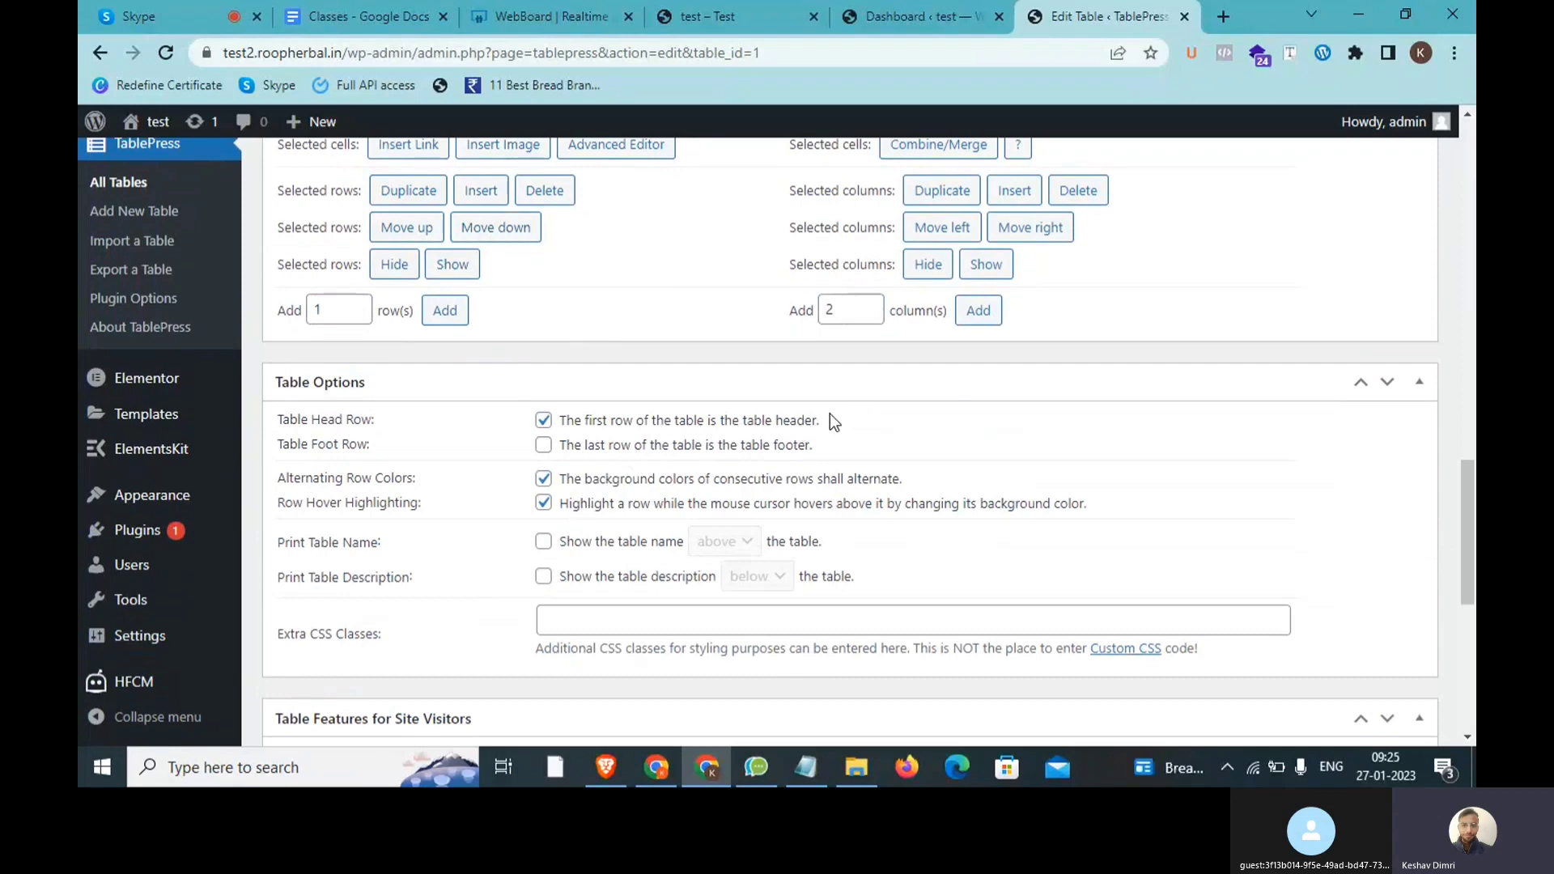
left_click_drag(822, 420, 614, 426)
scroll(556, 363, "up", 2)
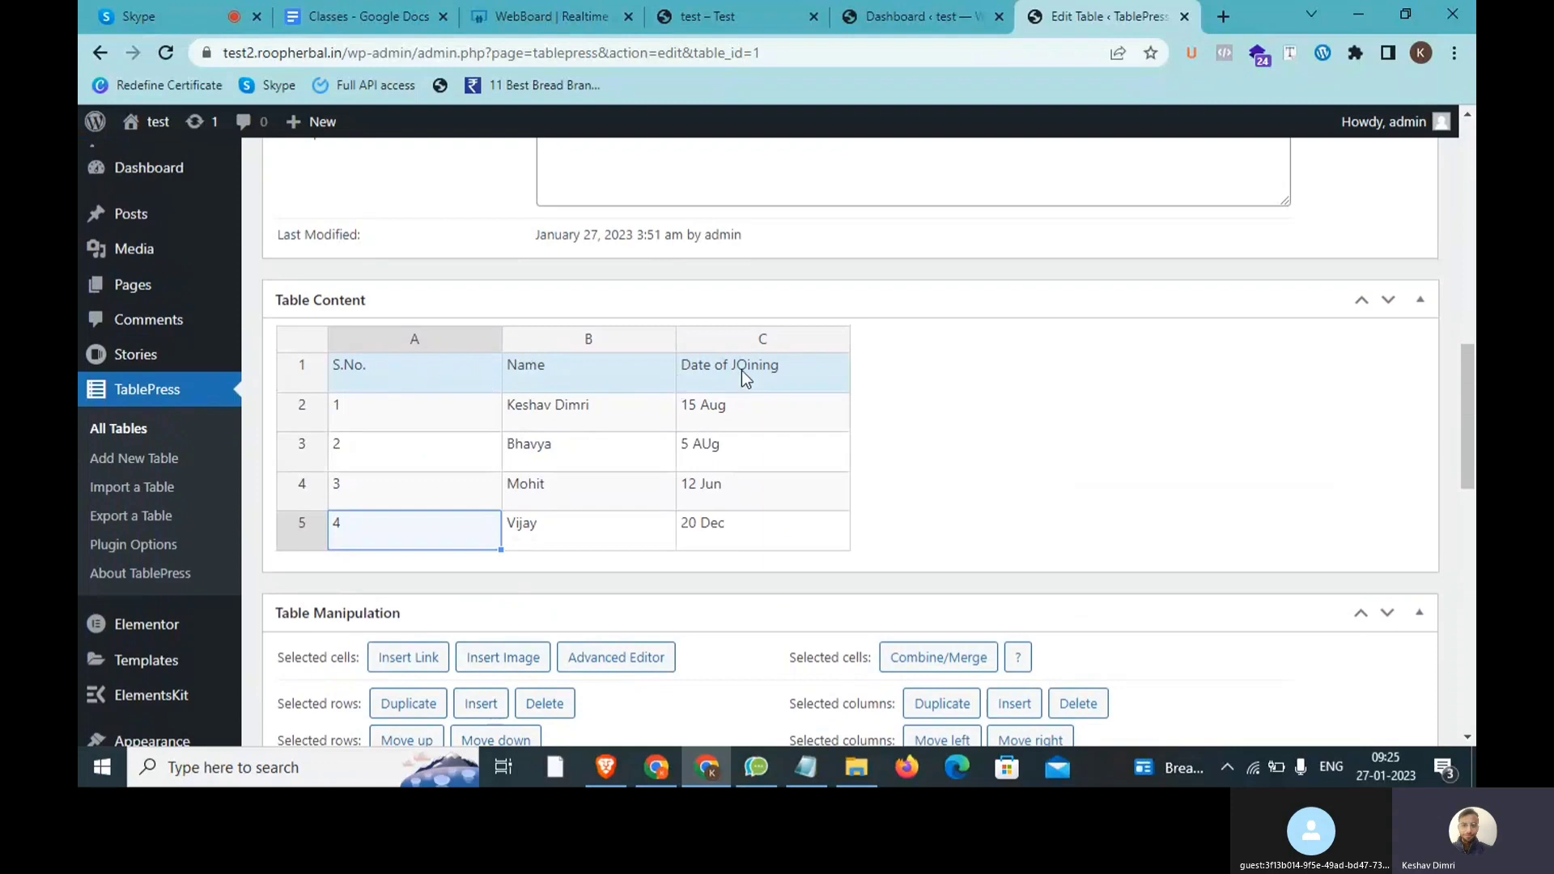
scroll(741, 371, "down", 8)
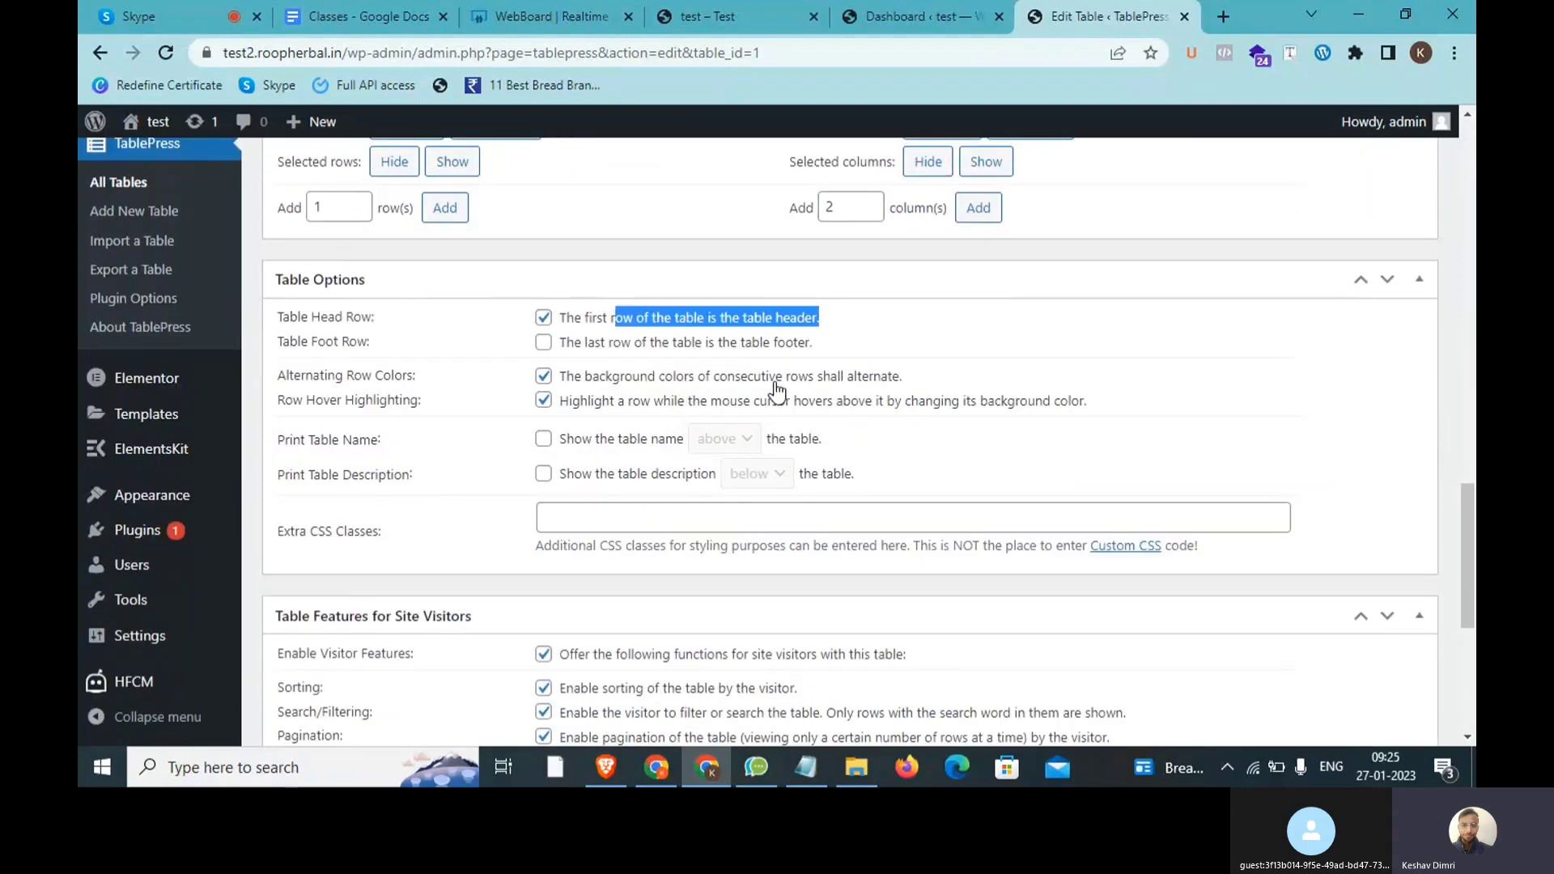
left_click_drag(905, 377, 568, 369)
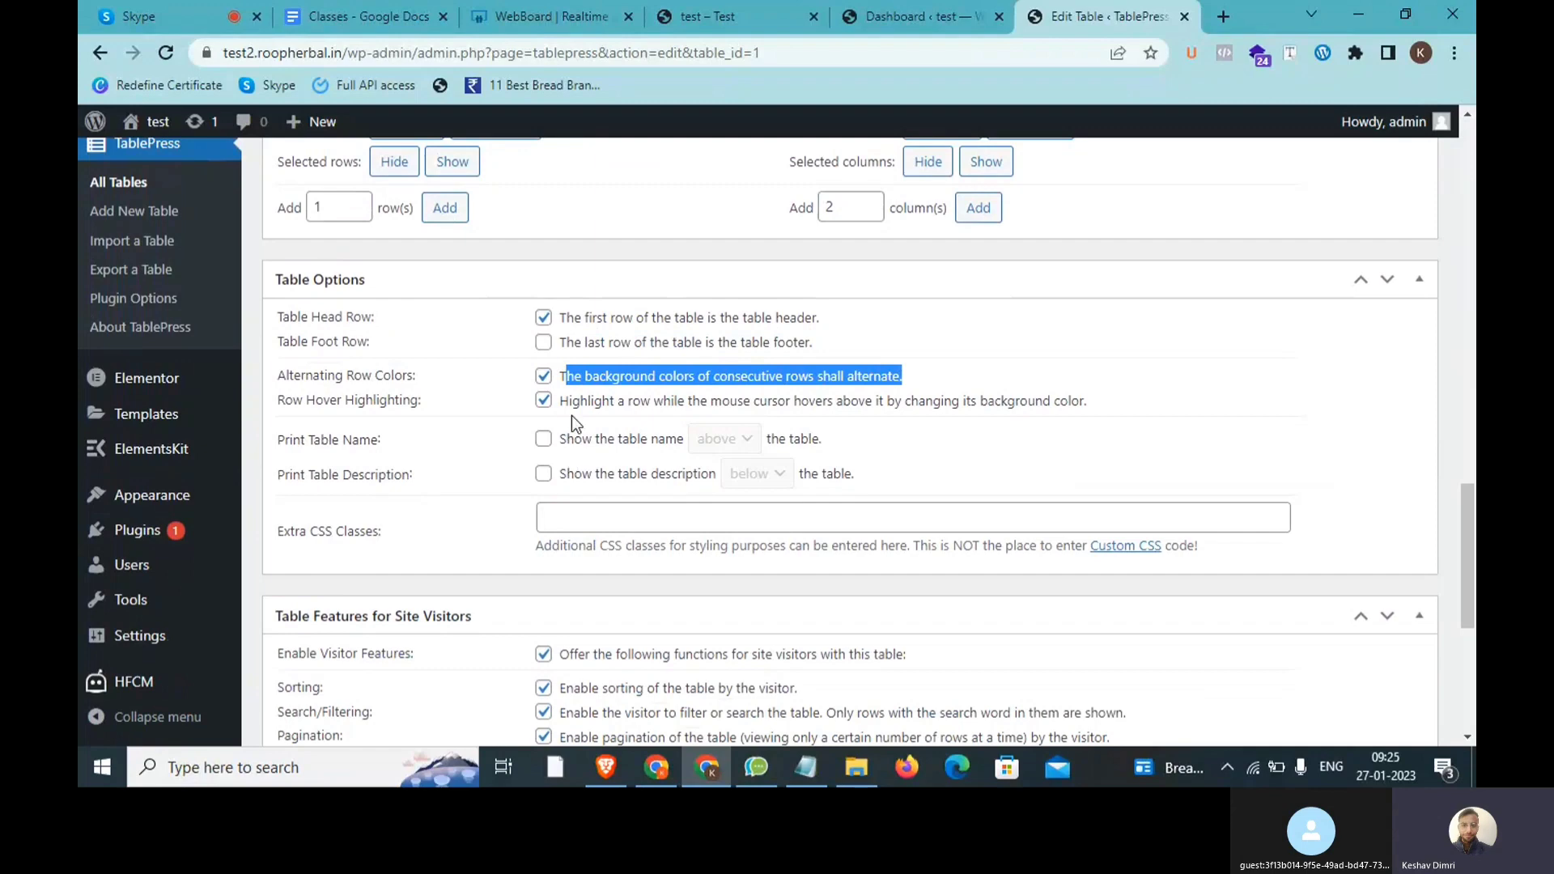
scroll(775, 419, "down", 3)
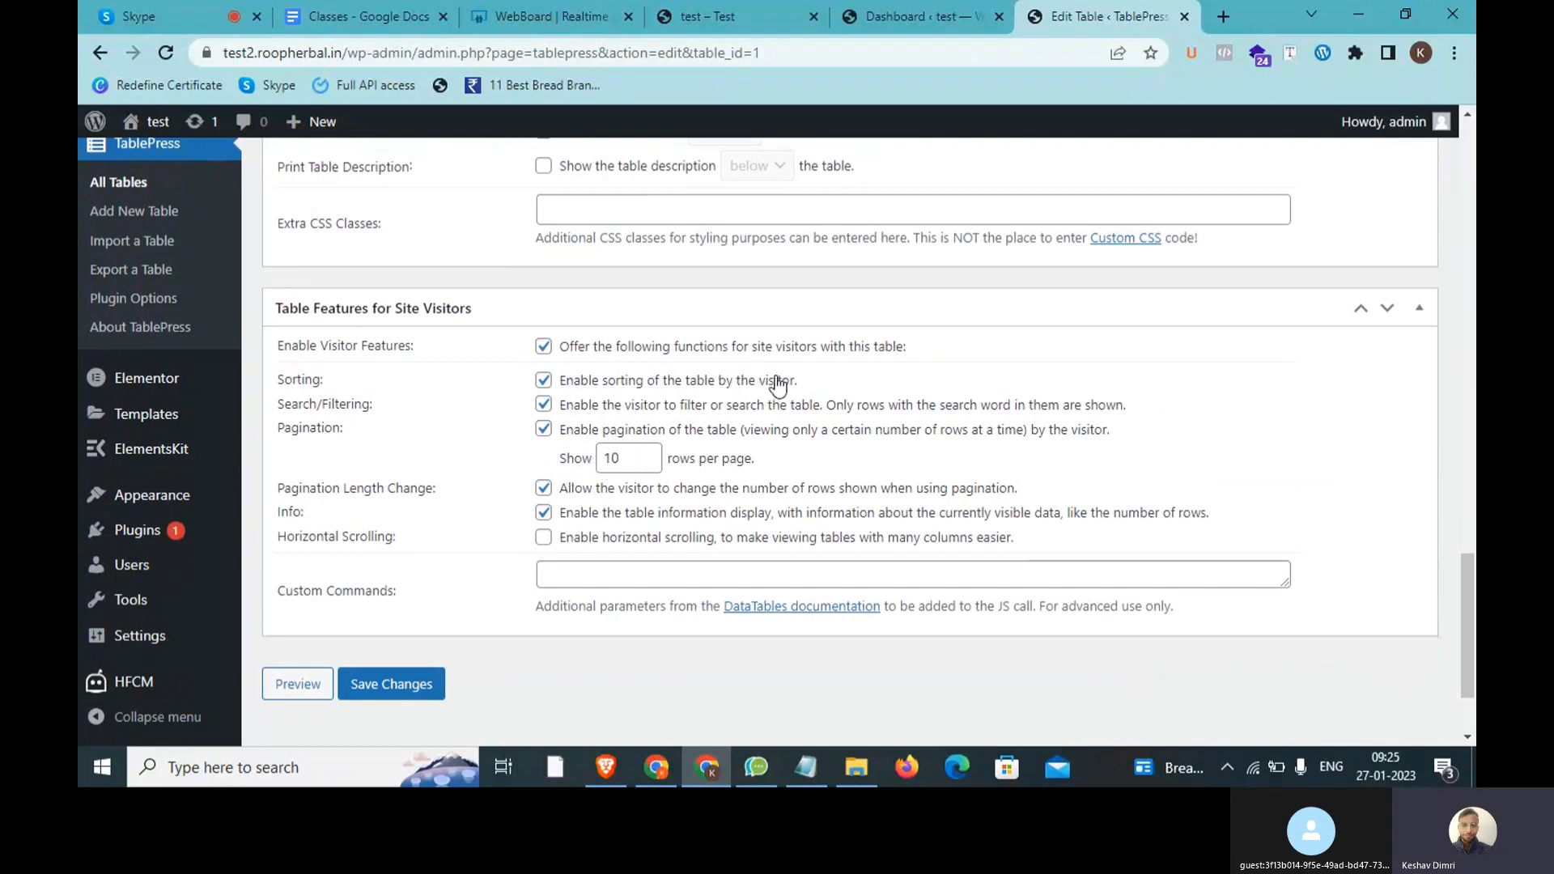
left_click_drag(797, 379, 581, 381)
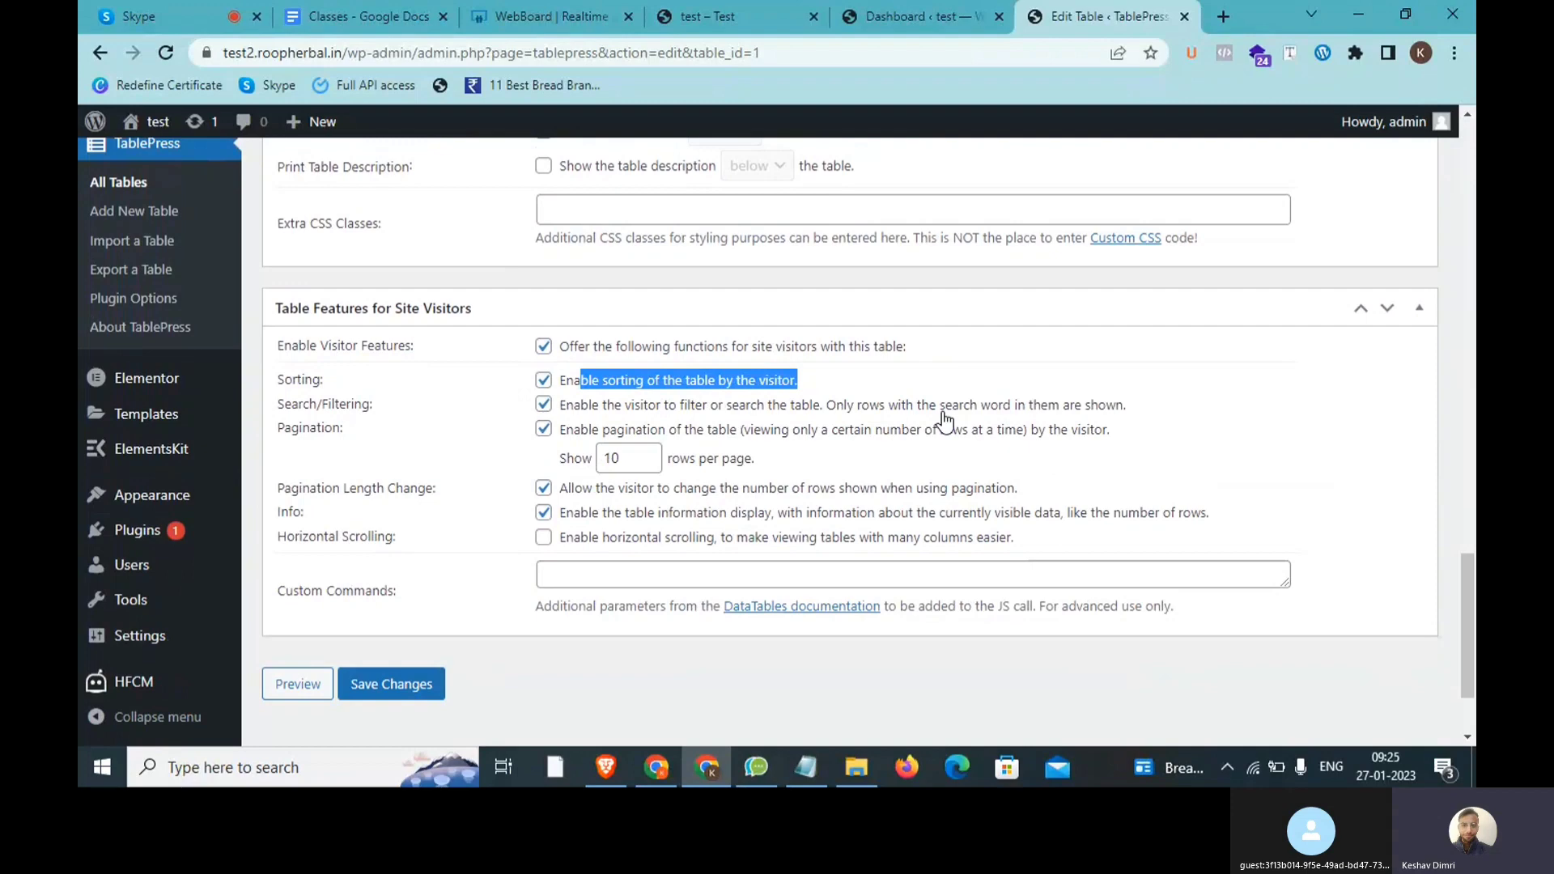
double_click(621, 465)
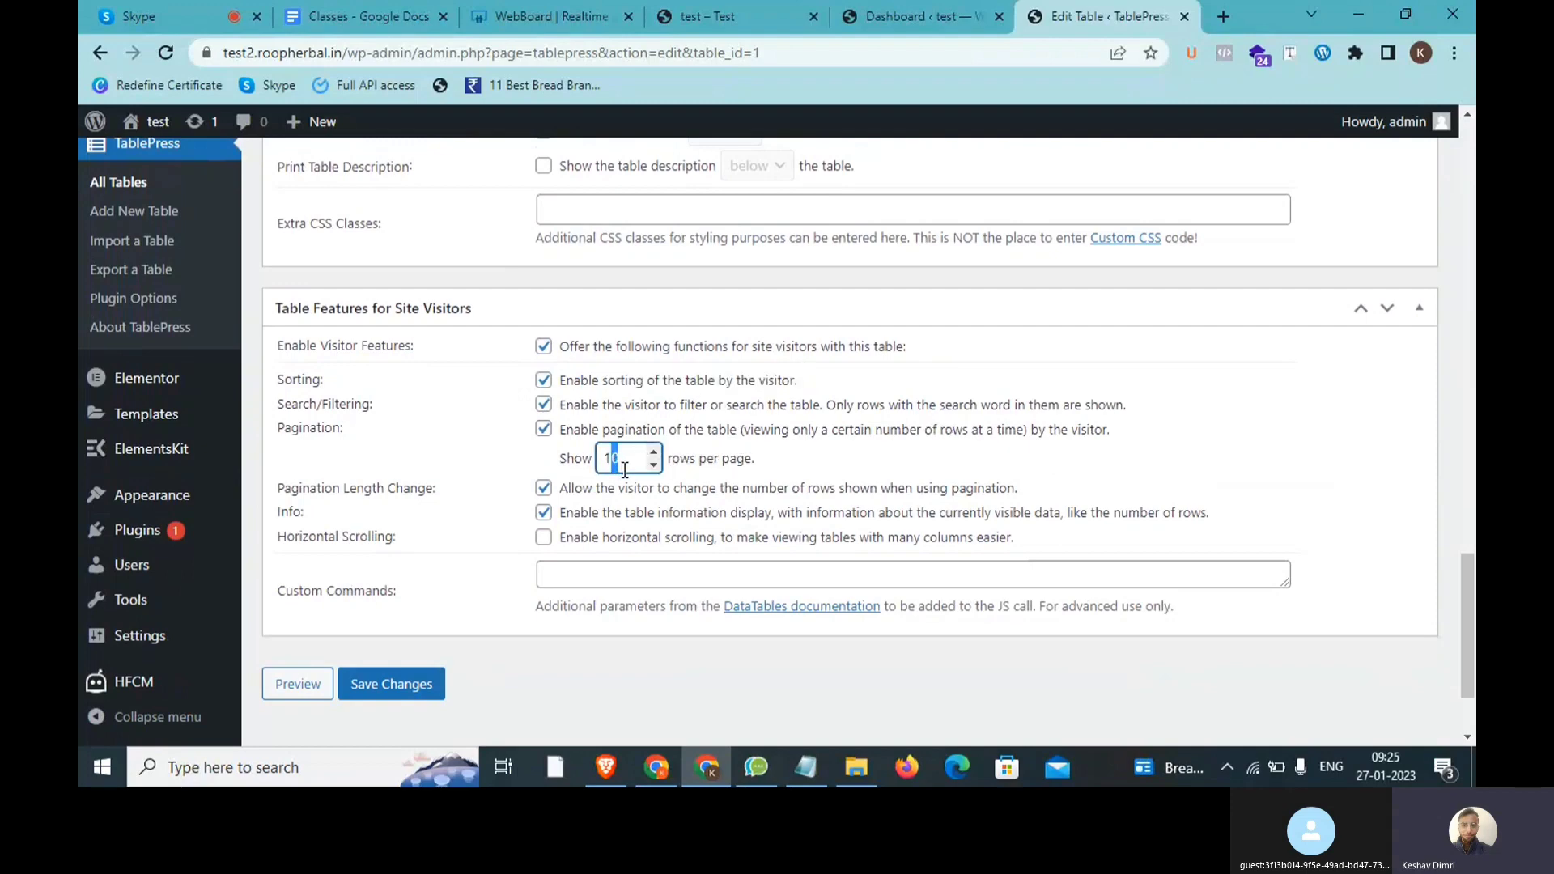
left_click(733, 8)
scroll(459, 327, "up", 3)
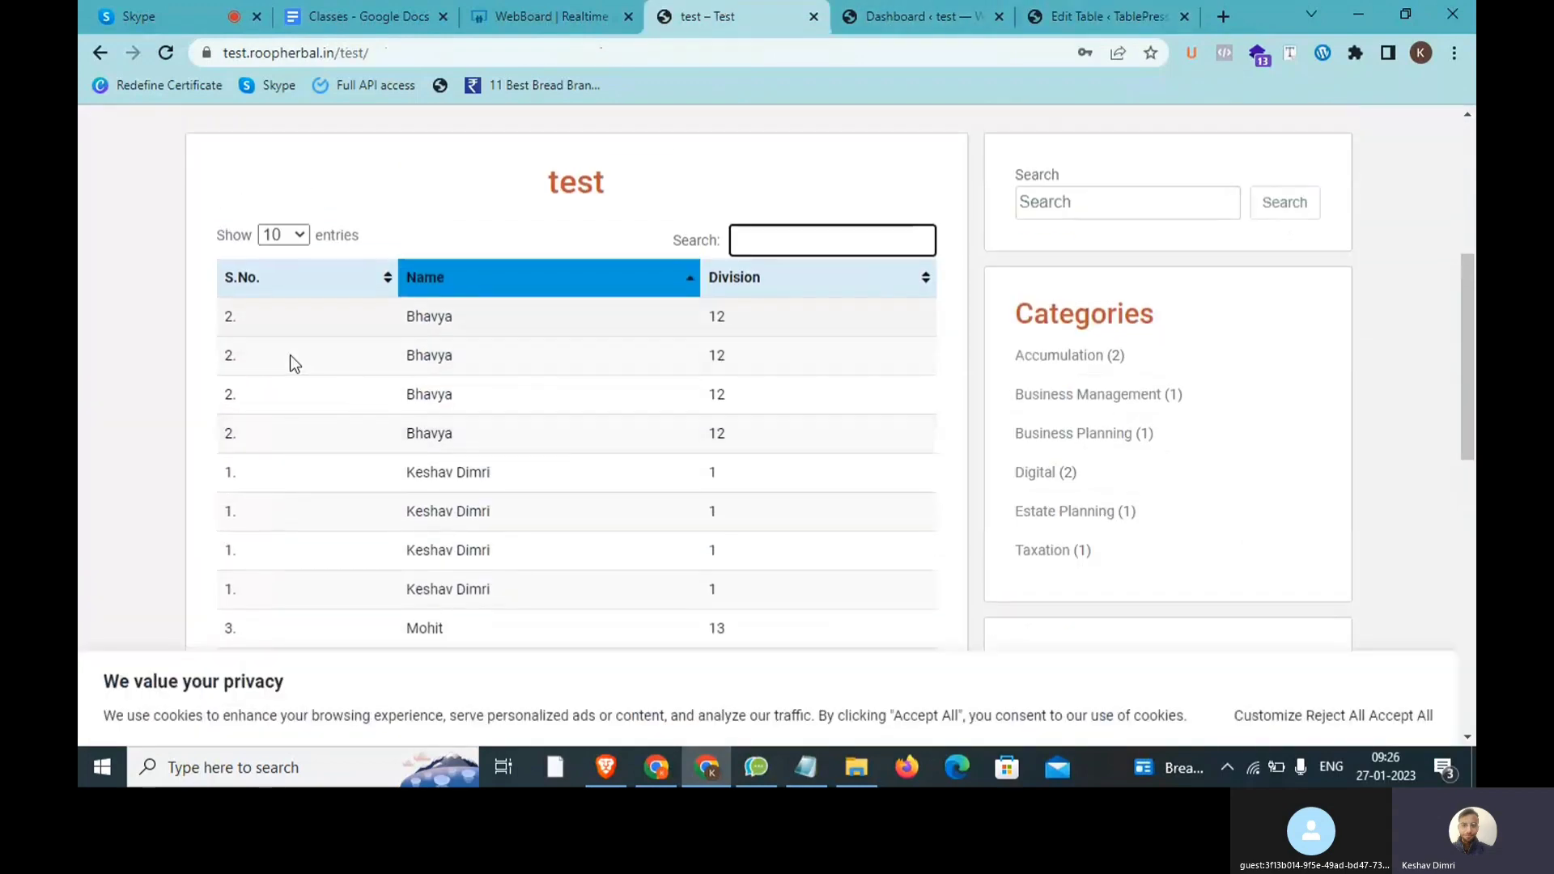
left_click(275, 234)
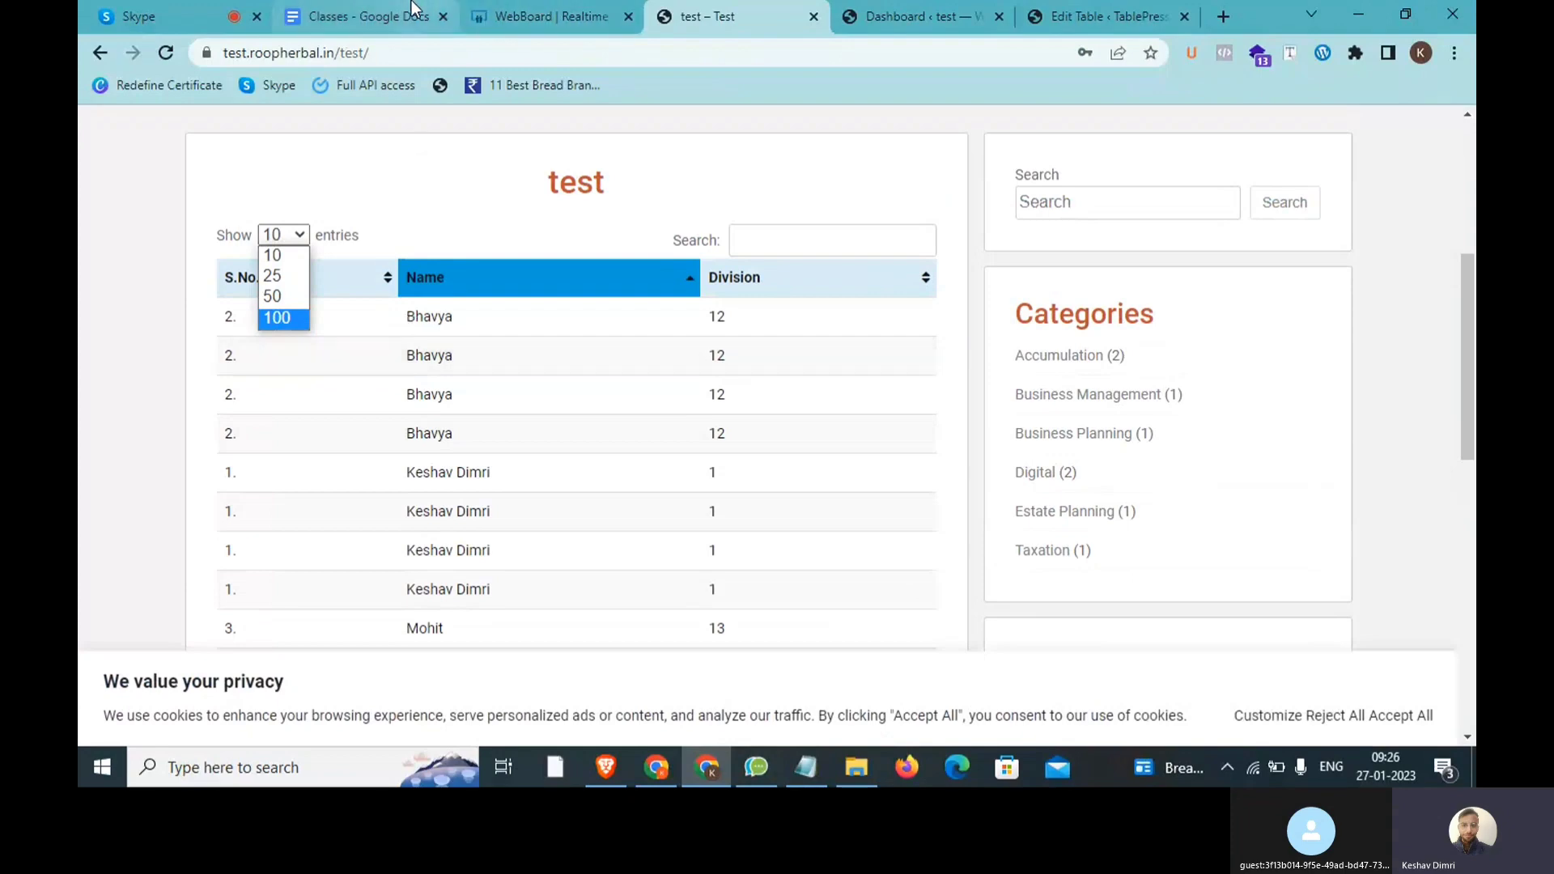
left_click(1057, 8)
left_click(1057, 8)
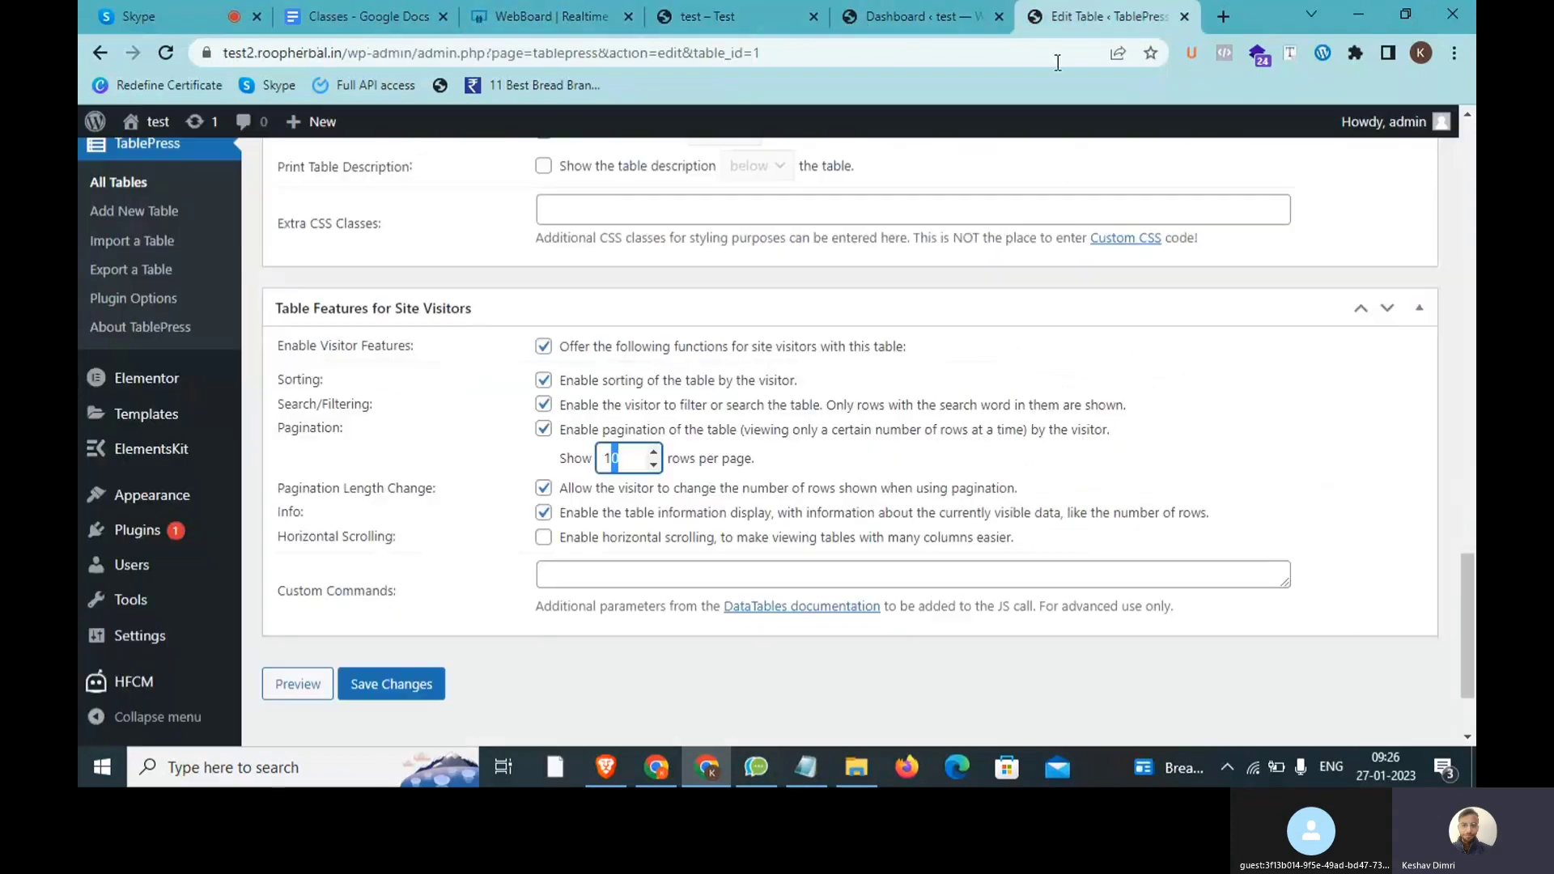
Step: Keep 10 rows per page and save the table changes
left_click(511, 450)
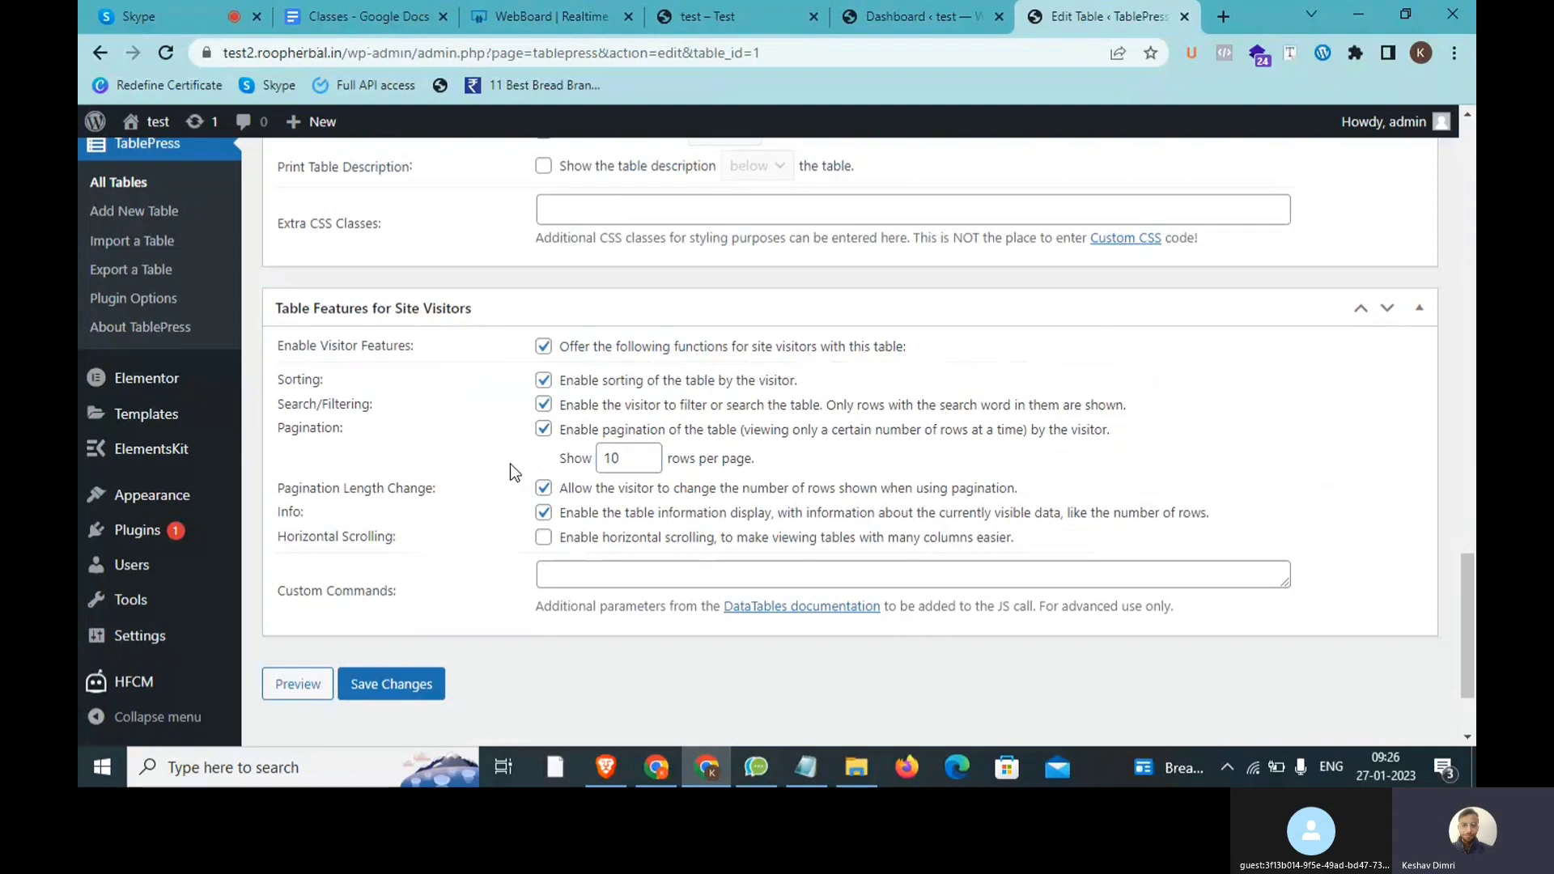
left_click(628, 458)
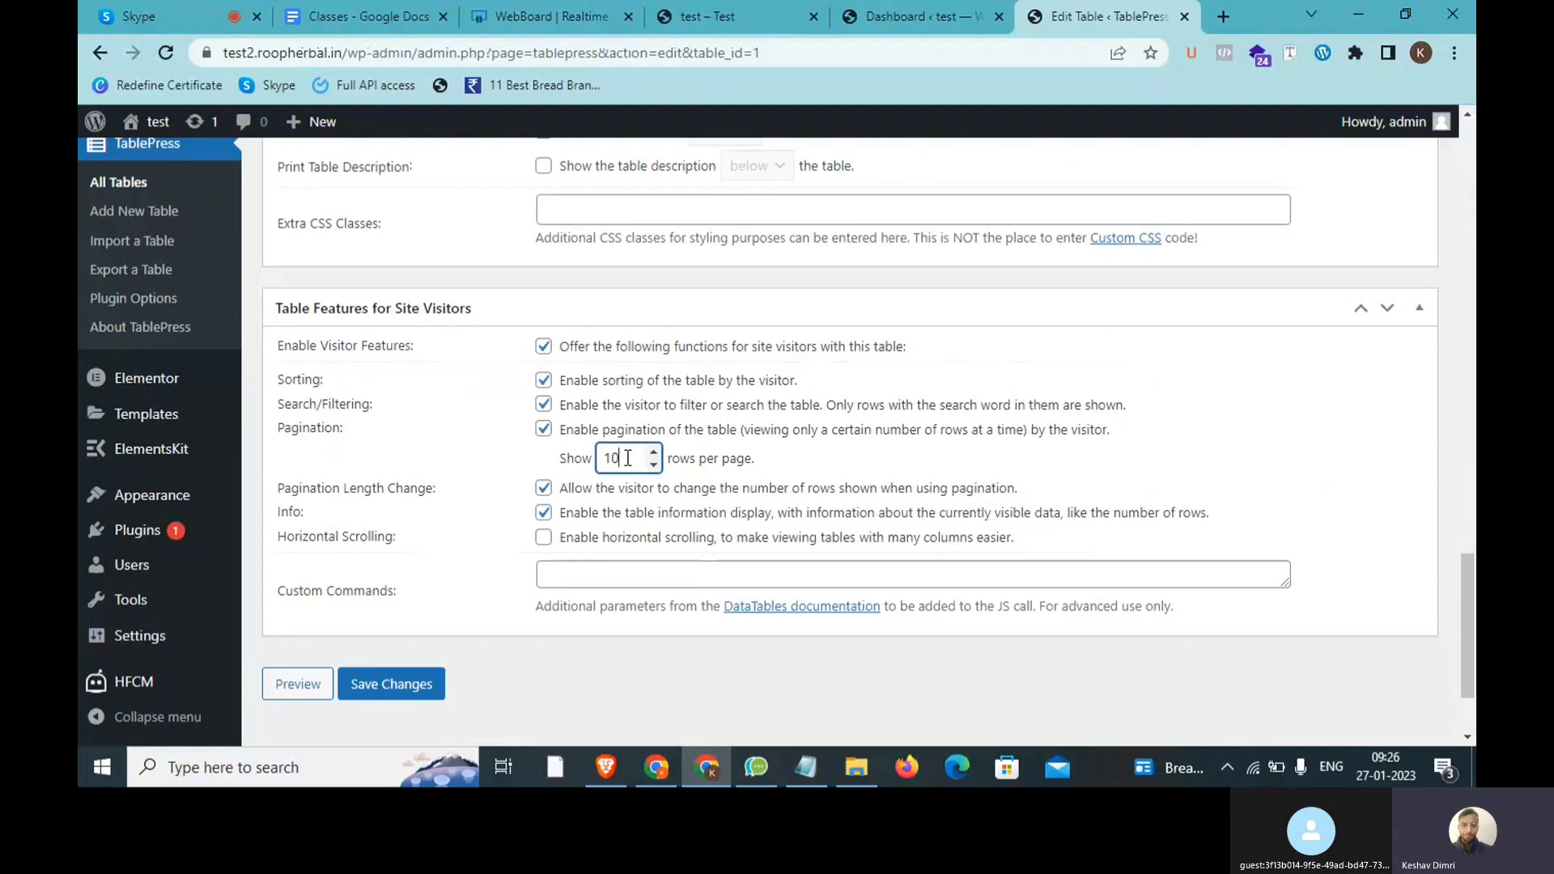
left_click(411, 690)
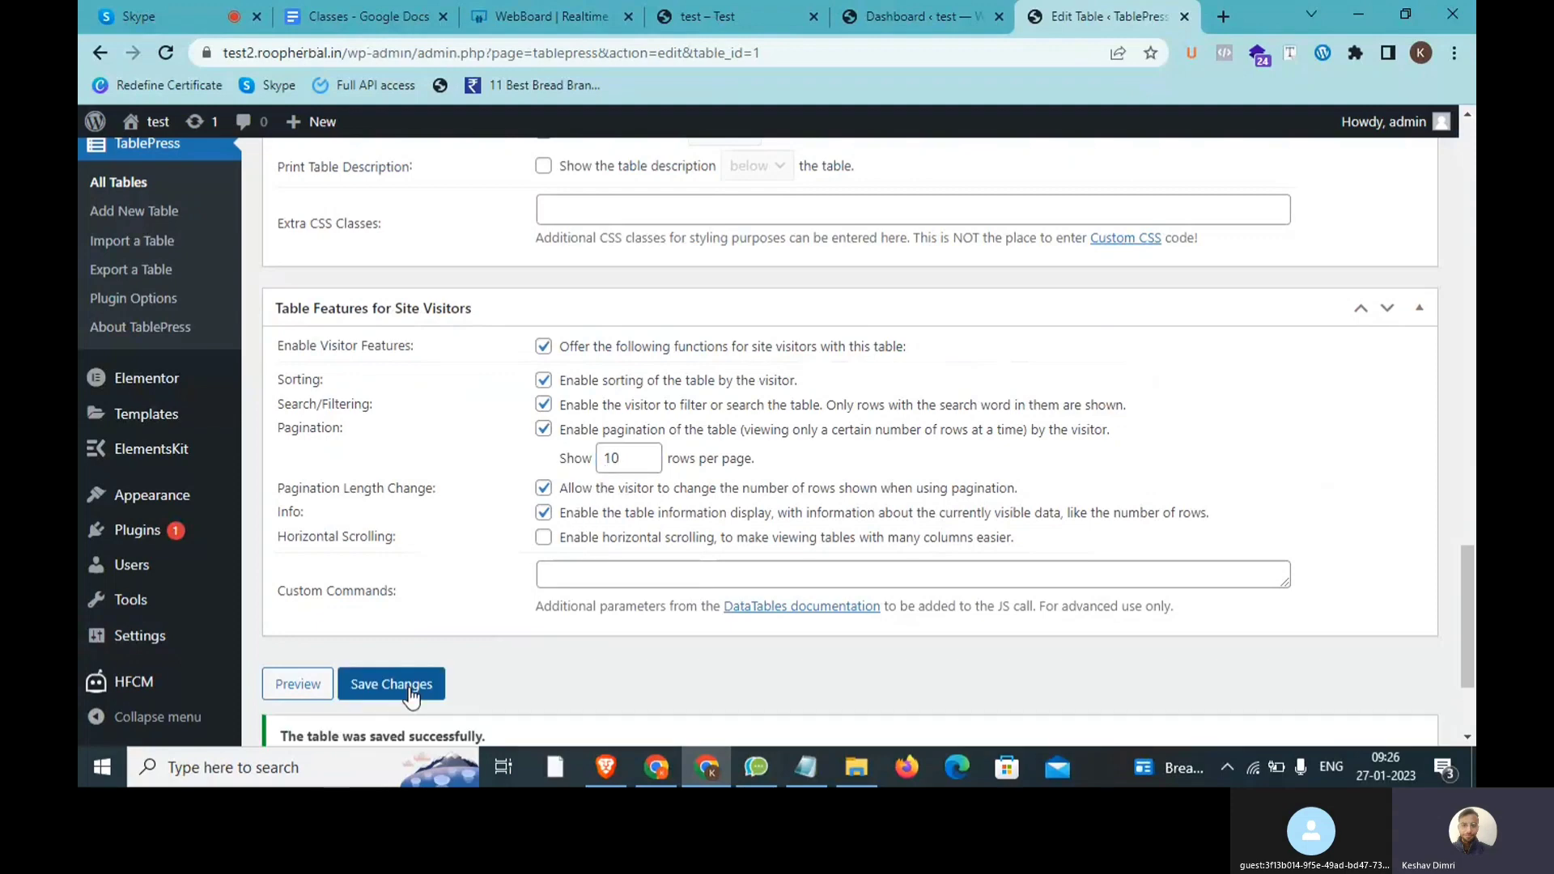
scroll(411, 688, "down", 1)
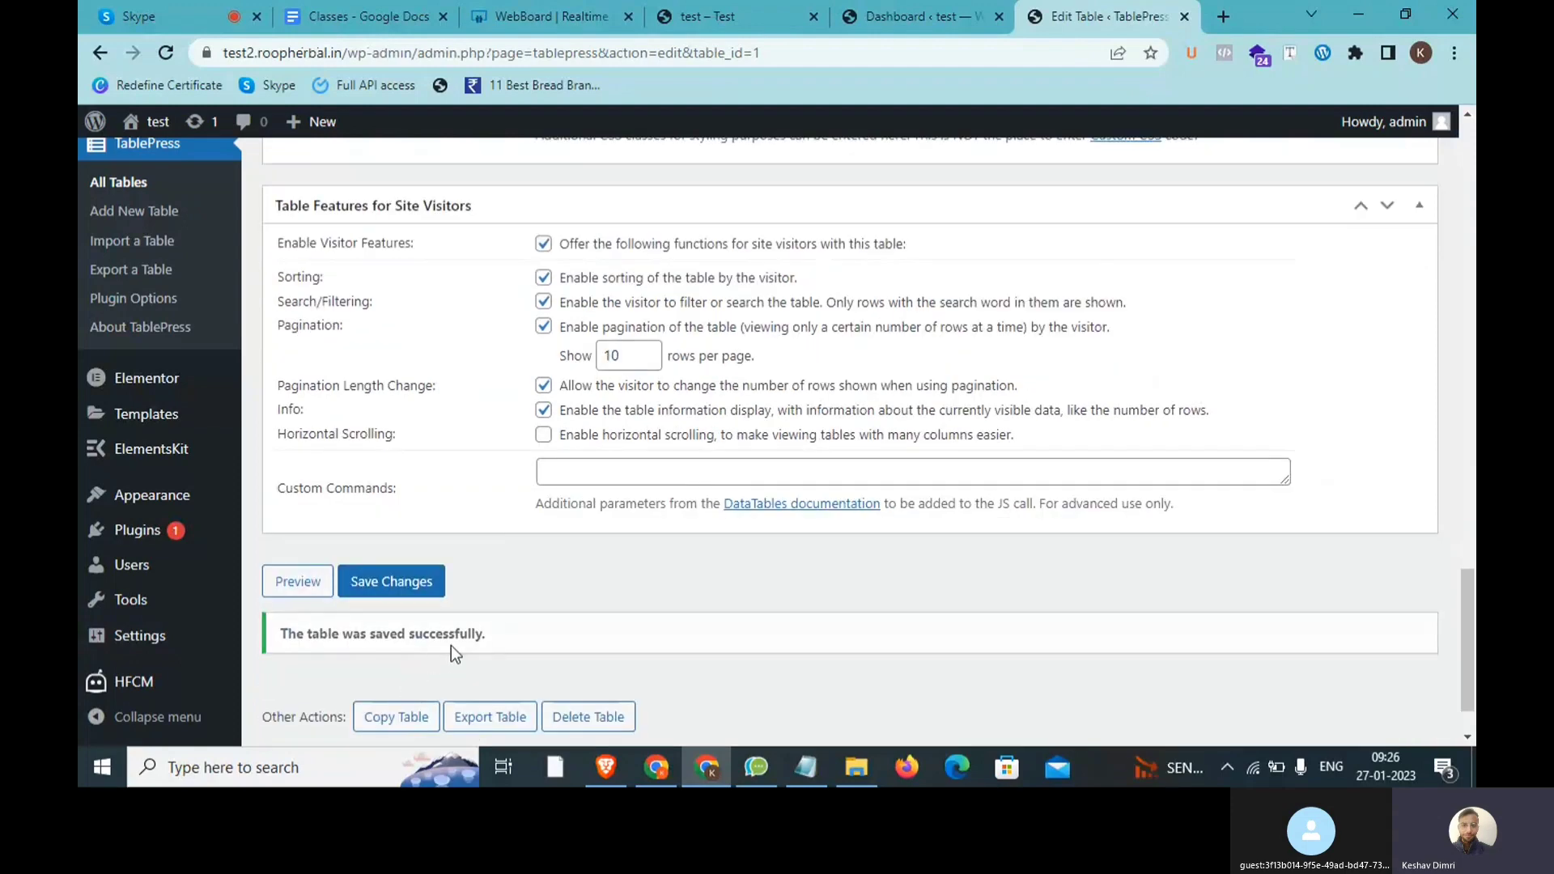
Step: Select the table's entire shortcode [table id=1 /]
scroll(450, 644, "up", 10)
scroll(453, 654, "up", 5)
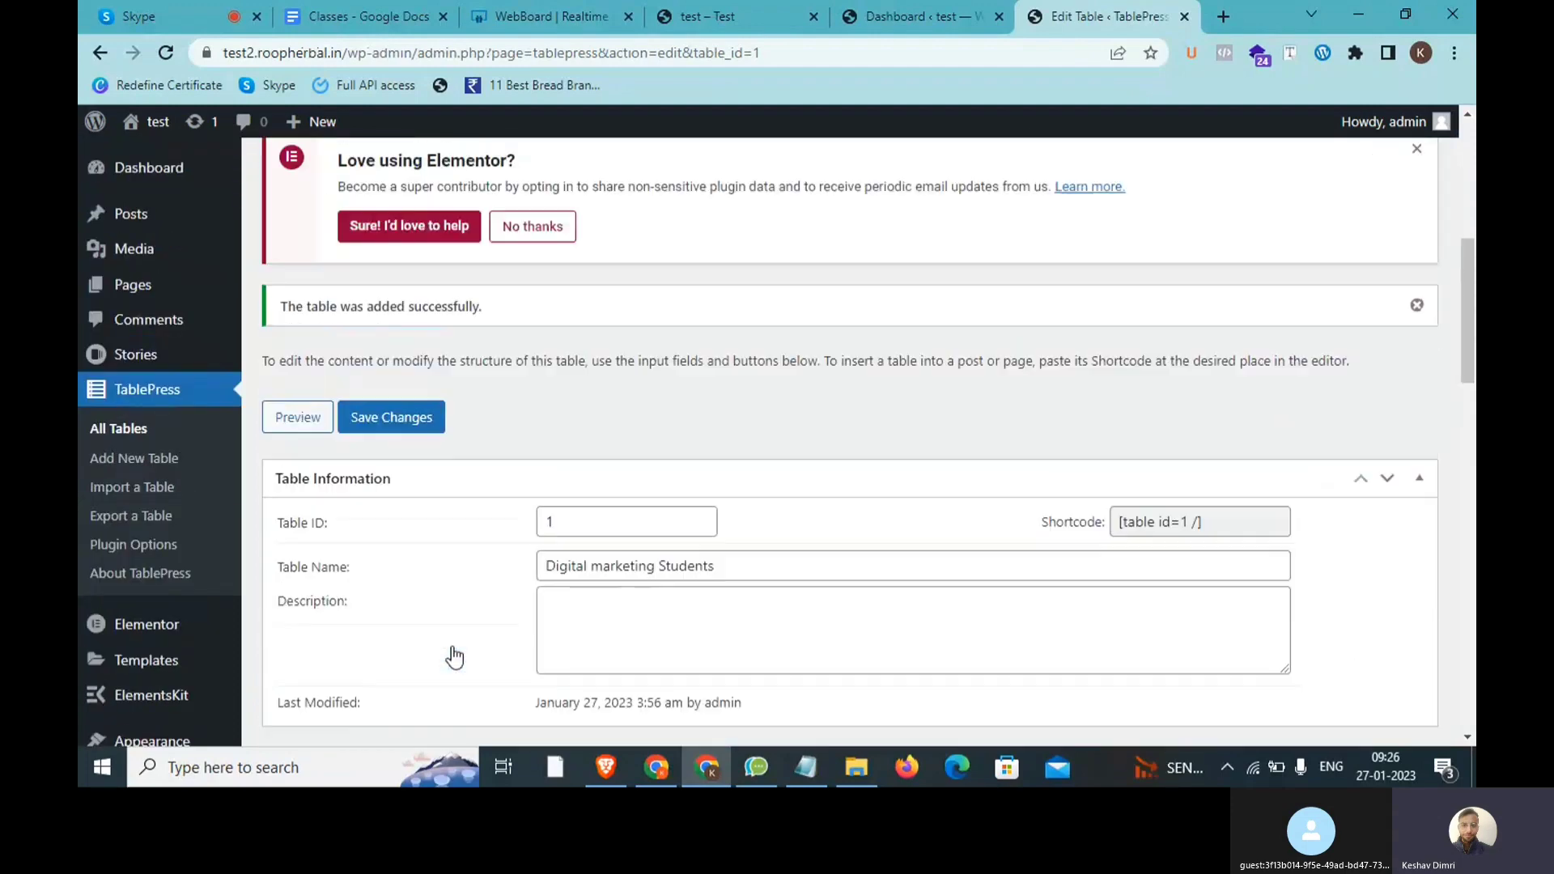
left_click(1222, 576)
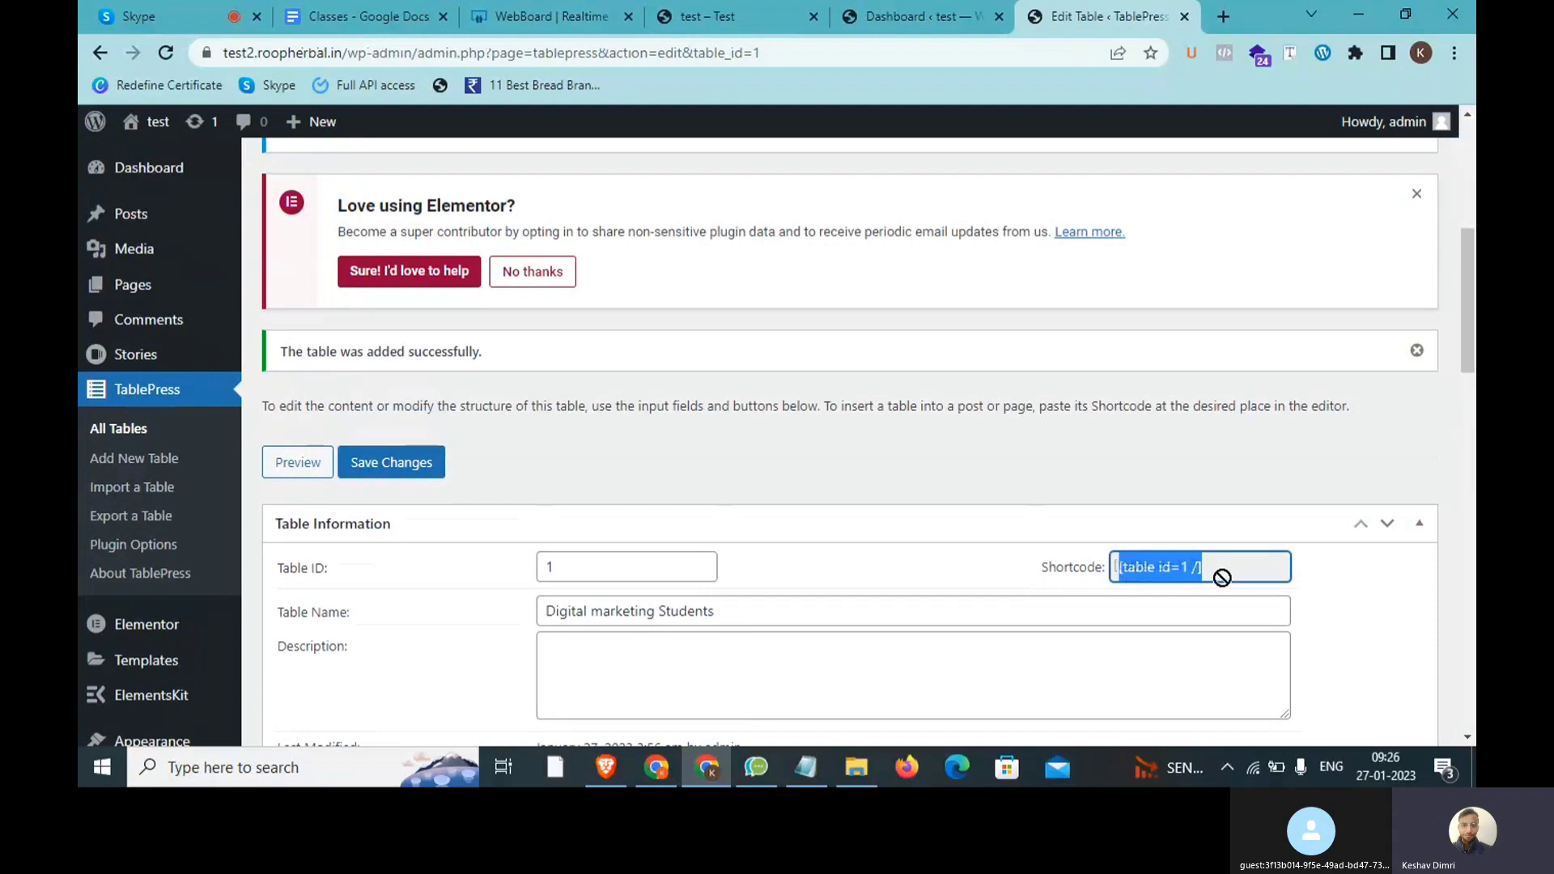
left_click(1139, 571)
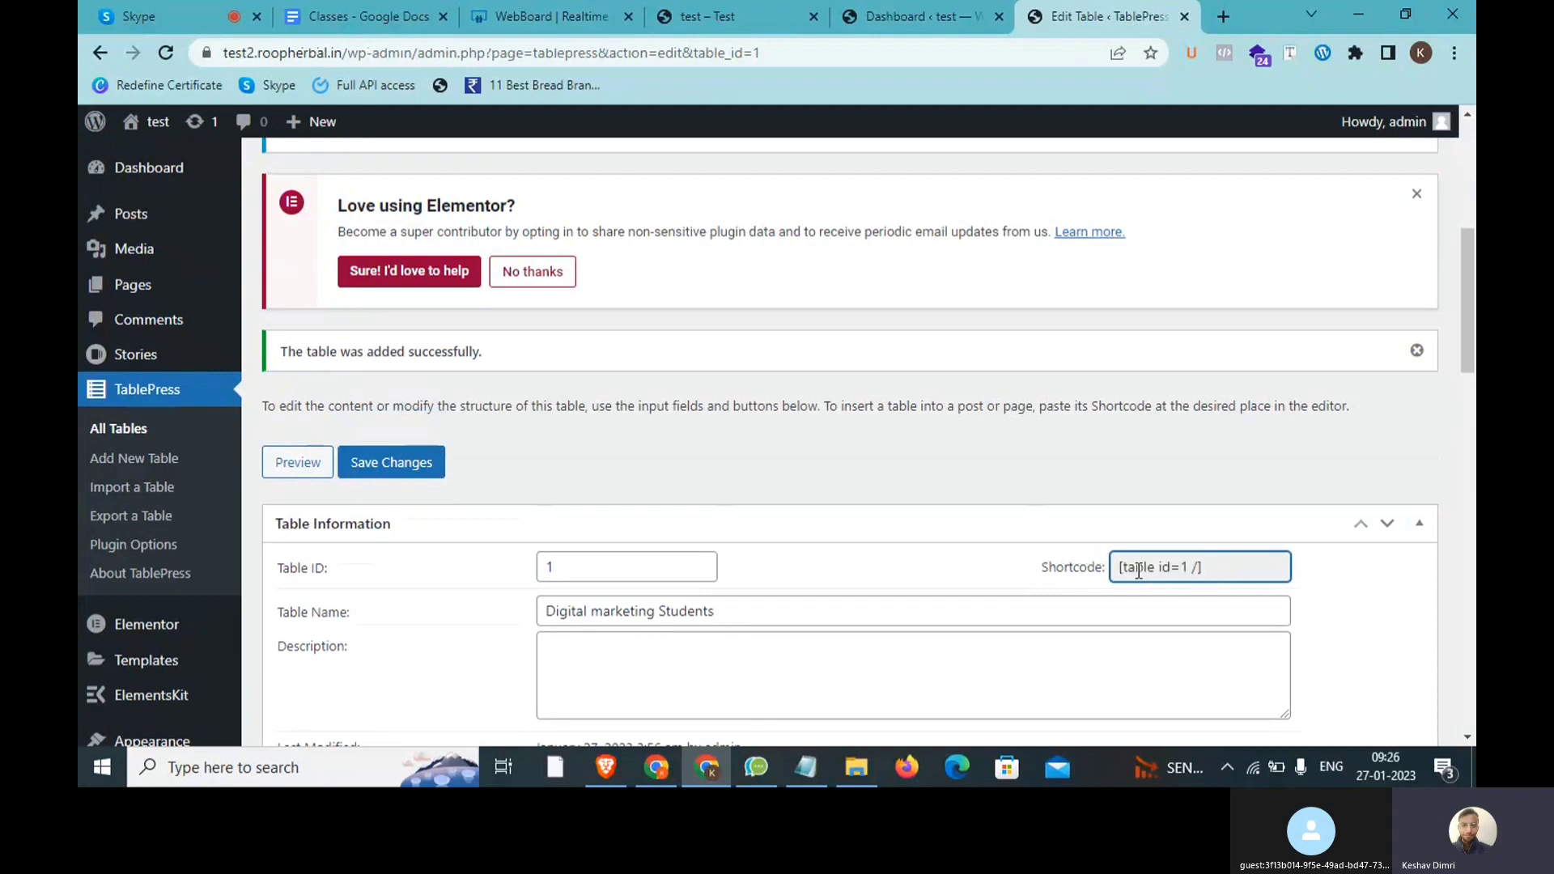
triple_click(1166, 561)
key("ctrl+c")
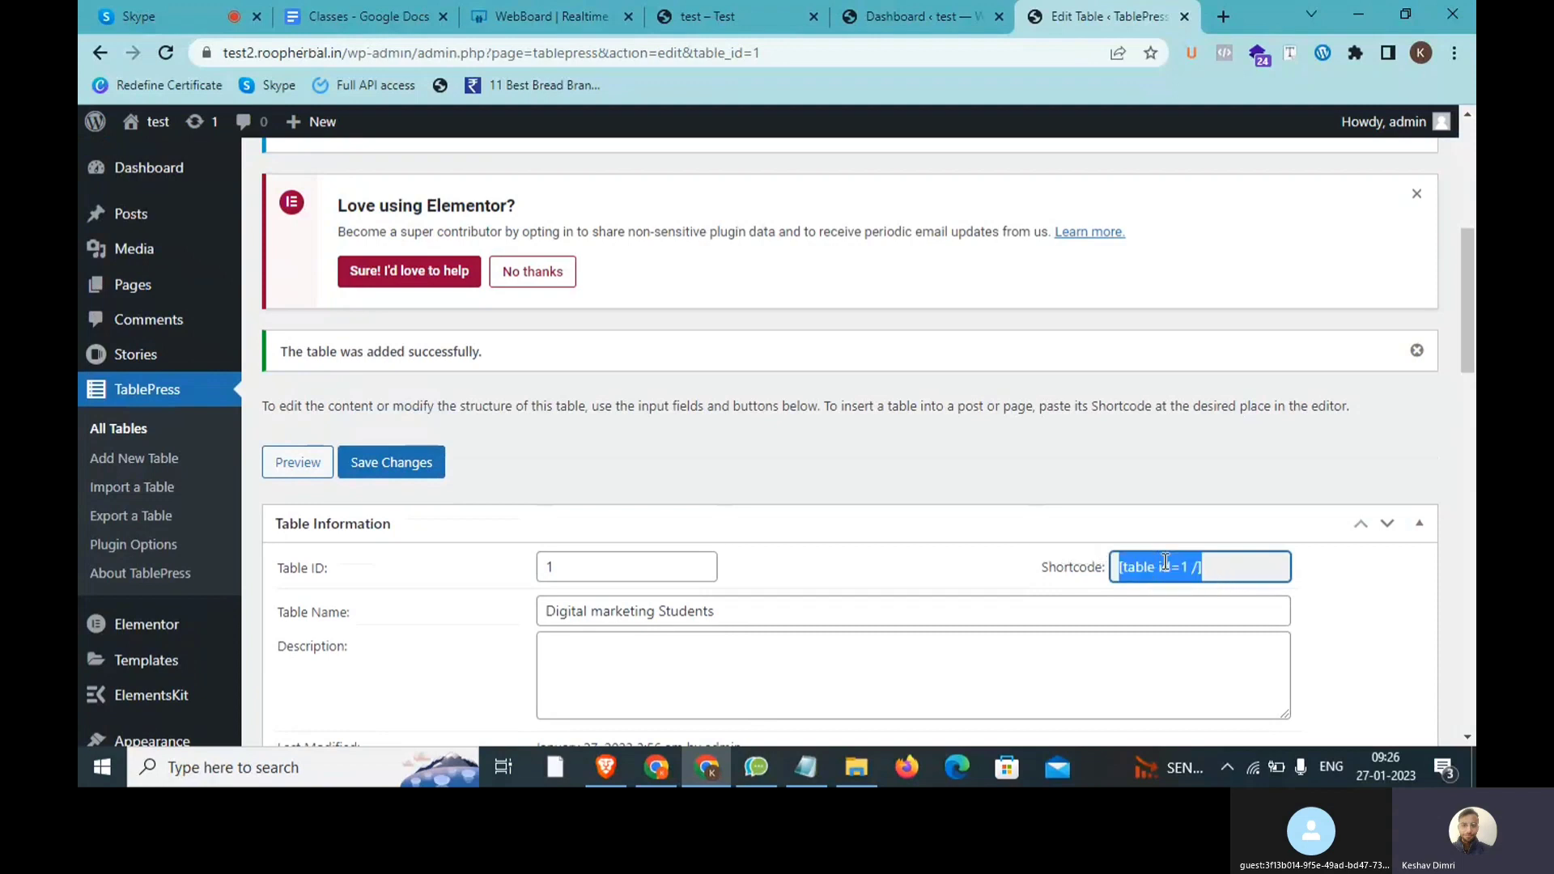
Step: Open a new WordPress page from + New > Page in a background tab
mouse_move(314, 123)
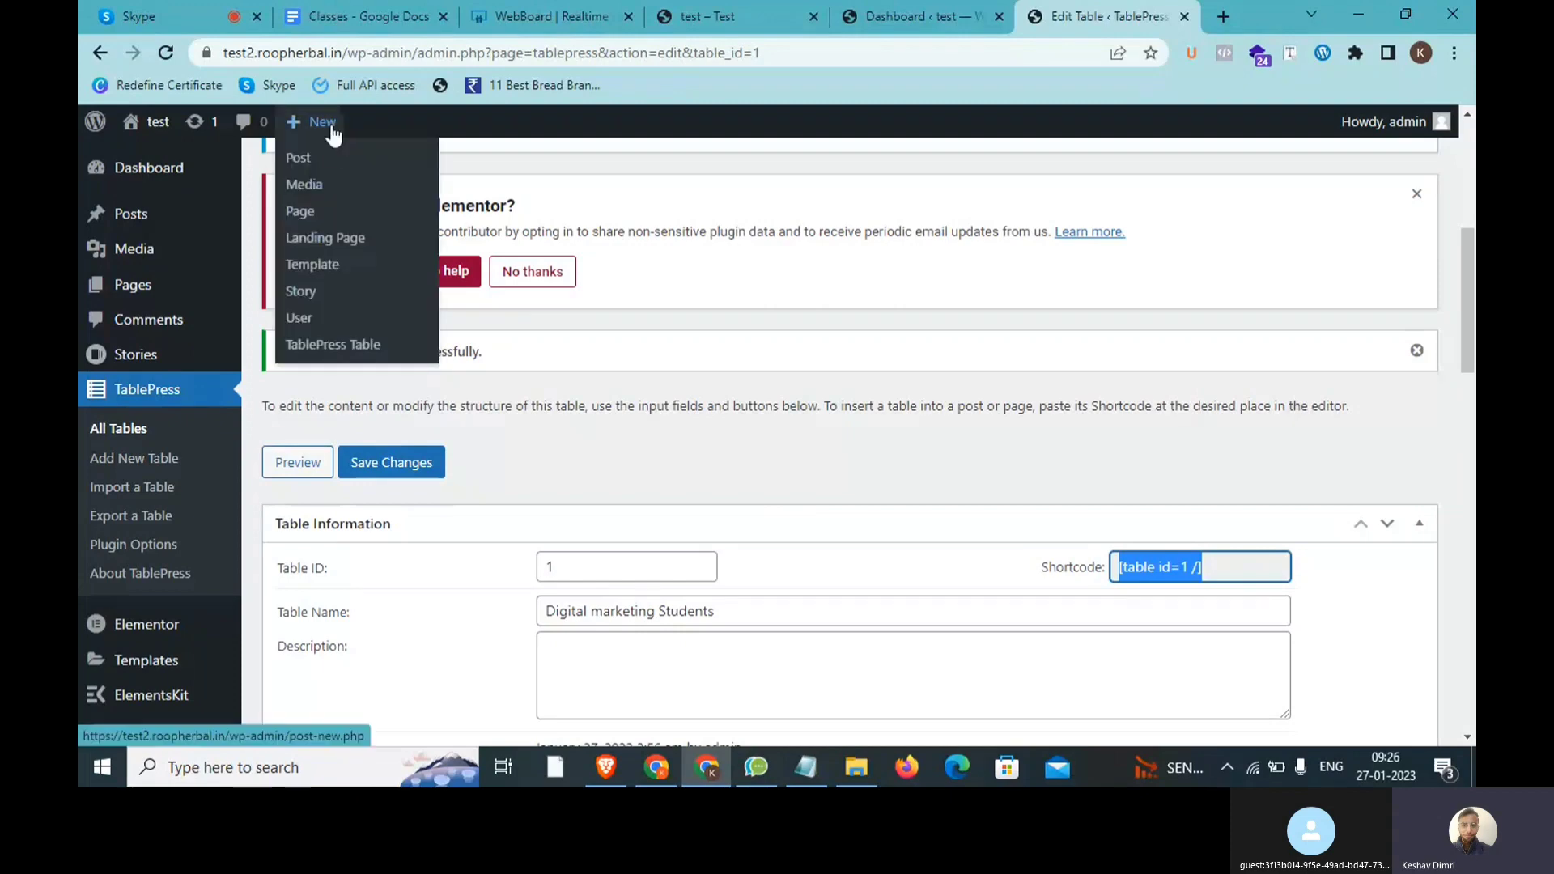
middle_click(329, 212)
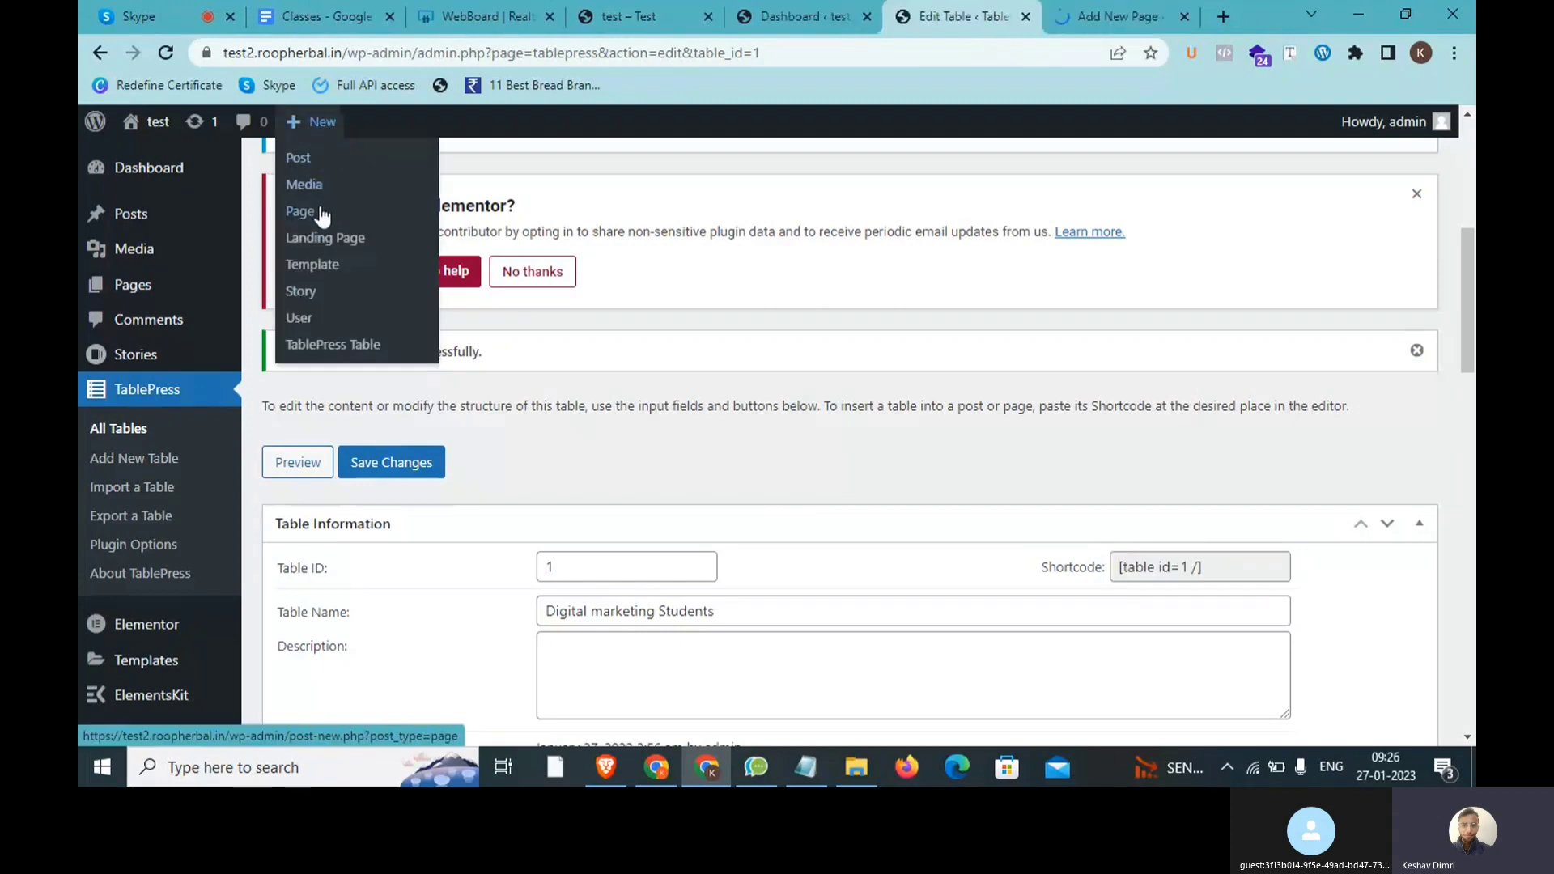
mouse_move(188, 299)
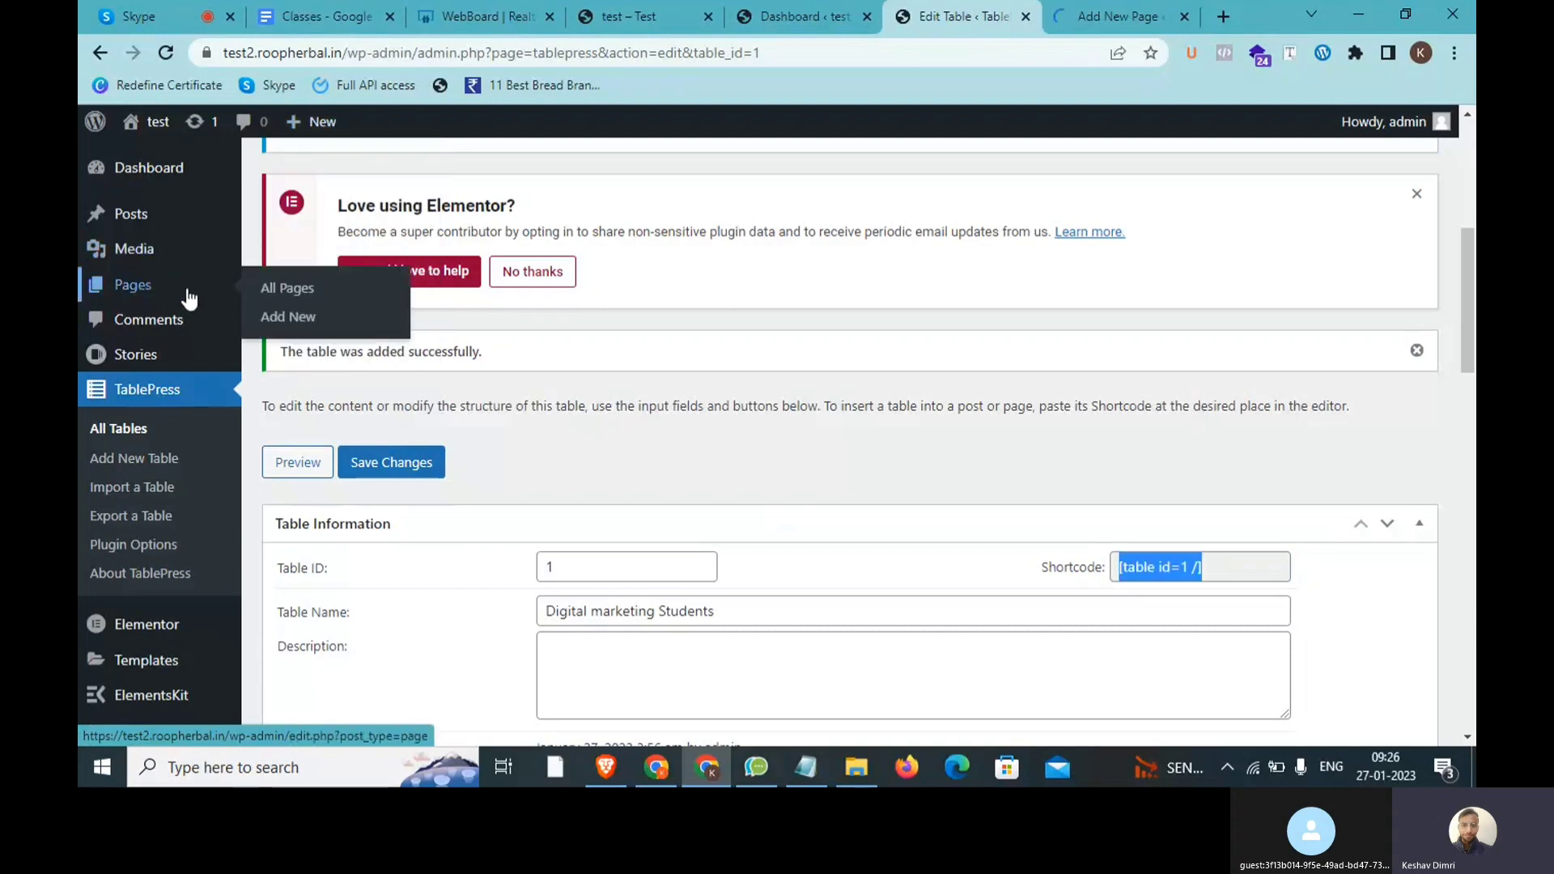
Step: Add the note 'BLock' on a new line in Notepad
left_click(1109, 11)
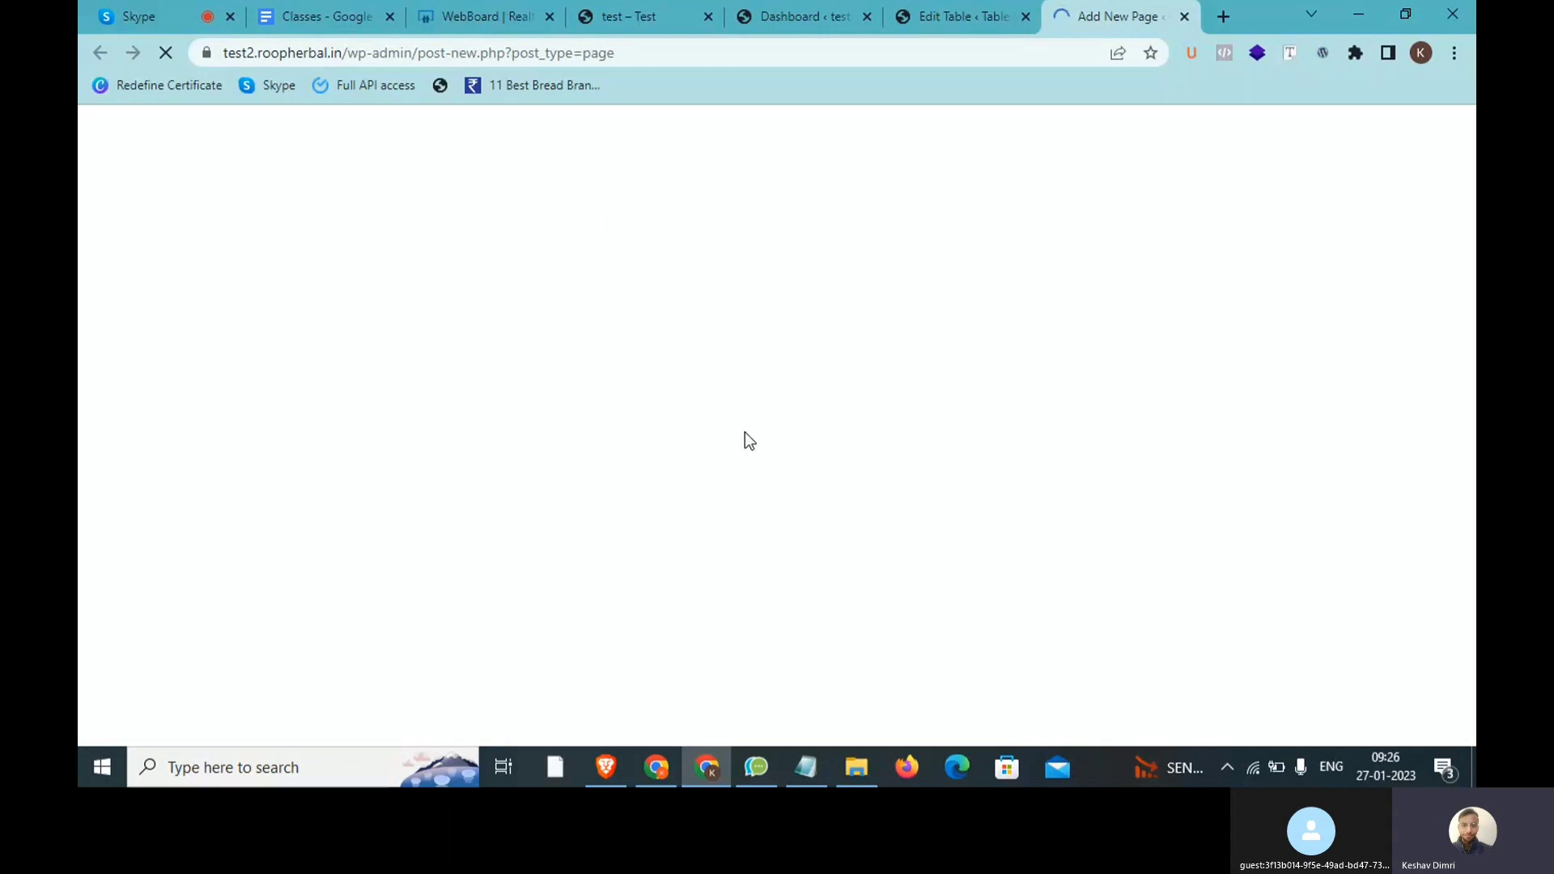
left_click(806, 768)
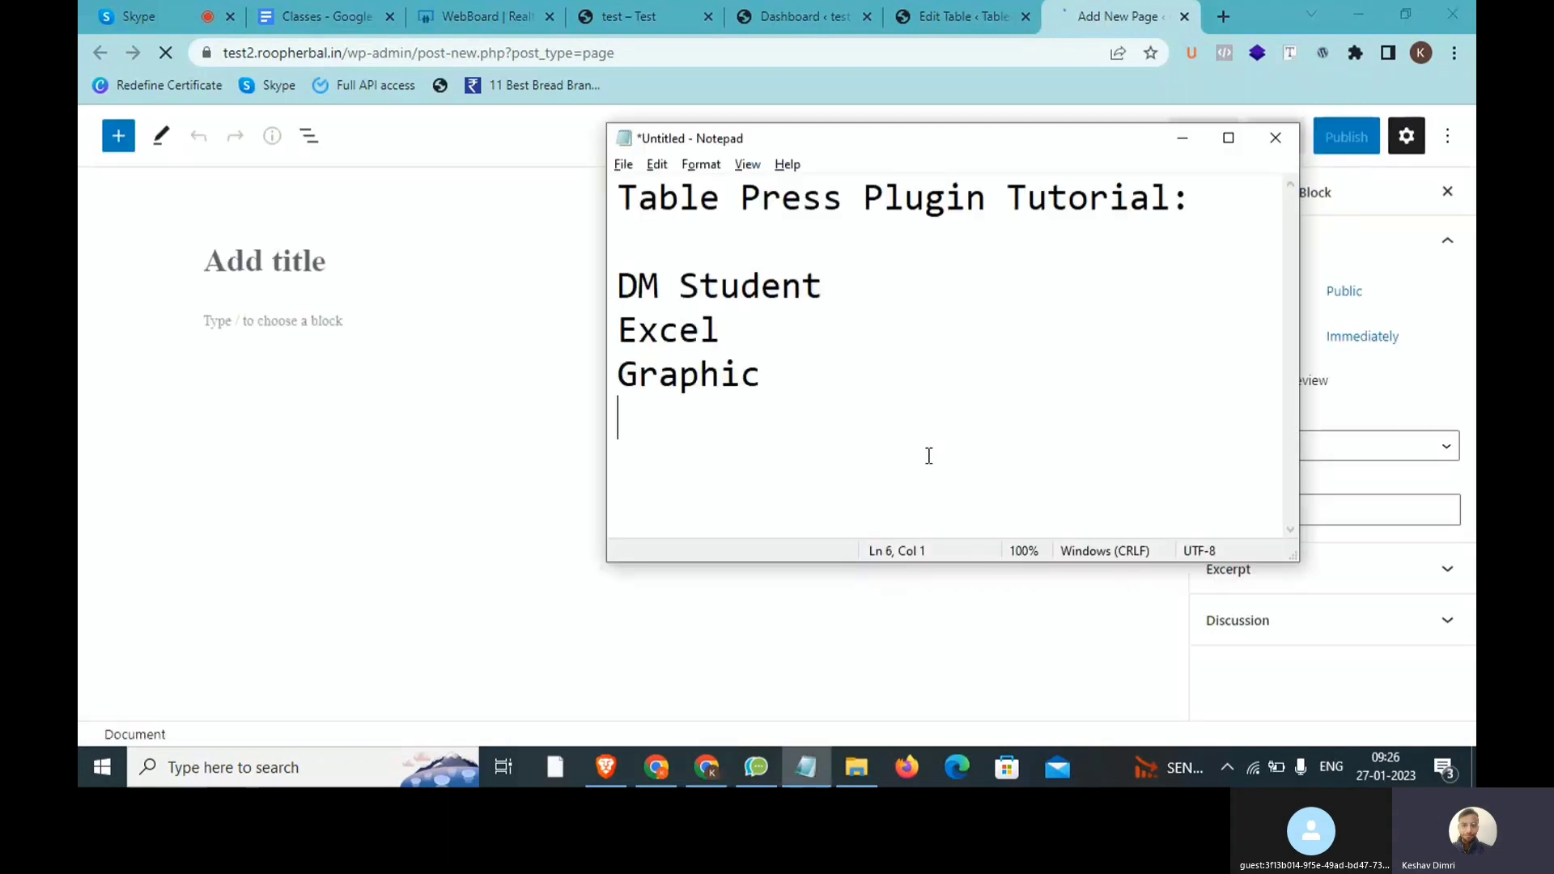
key("Return")
type("BLog")
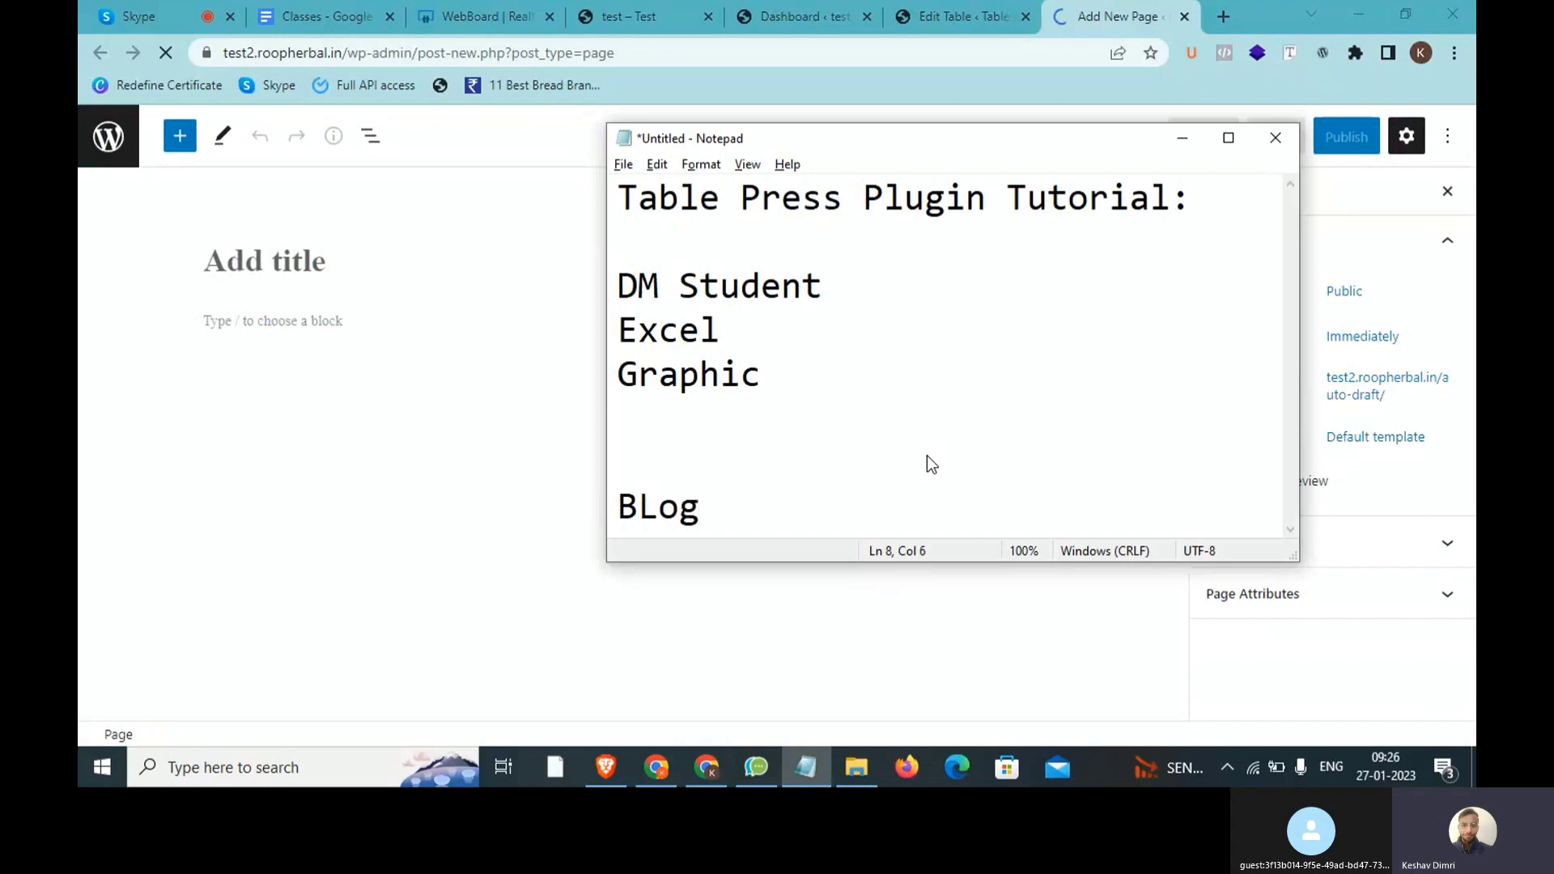
key("BackSpace")
key("BackSpace")
type("ck")
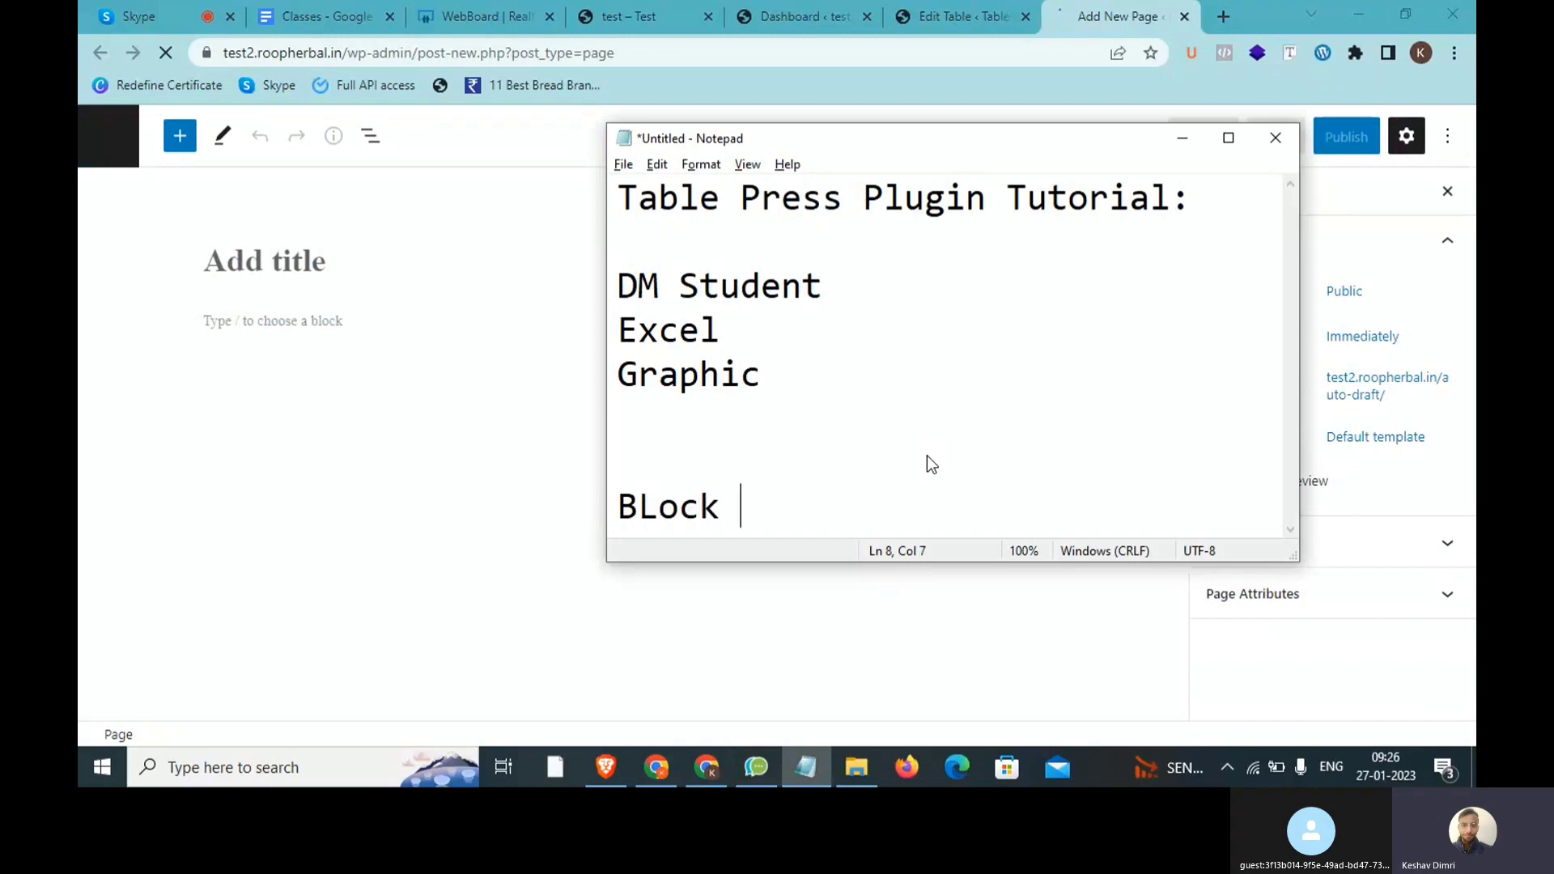
key("alt+Tab")
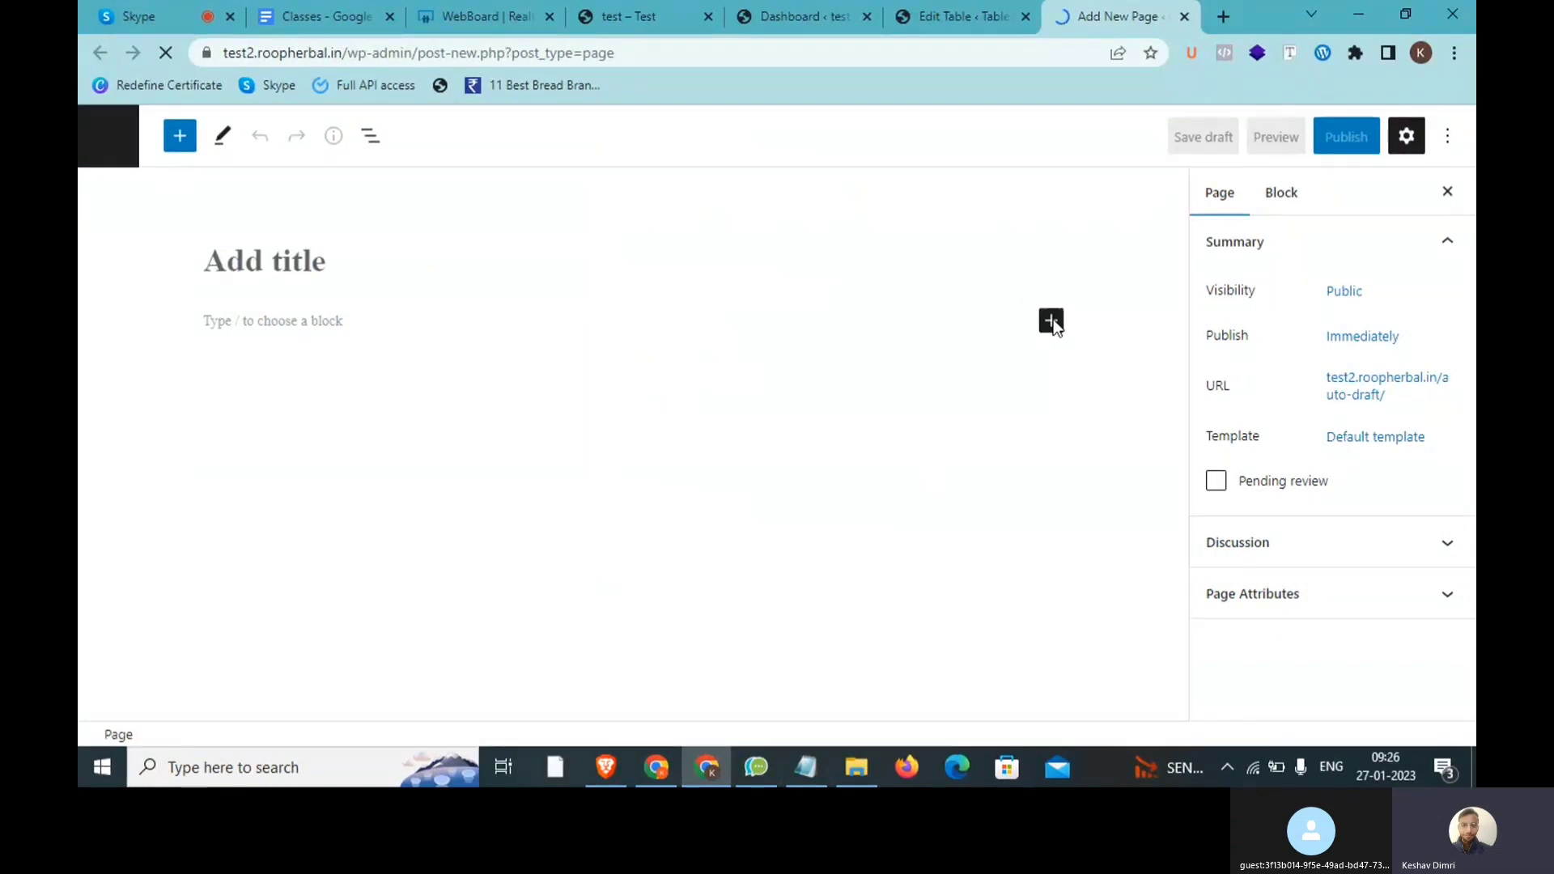
Step: Add the note 'ELementor >> Shortcode' in Notepad and return to the WordPress editor
left_click(816, 754)
key("Return")
key("Return")
key("Return")
type("ELementotr")
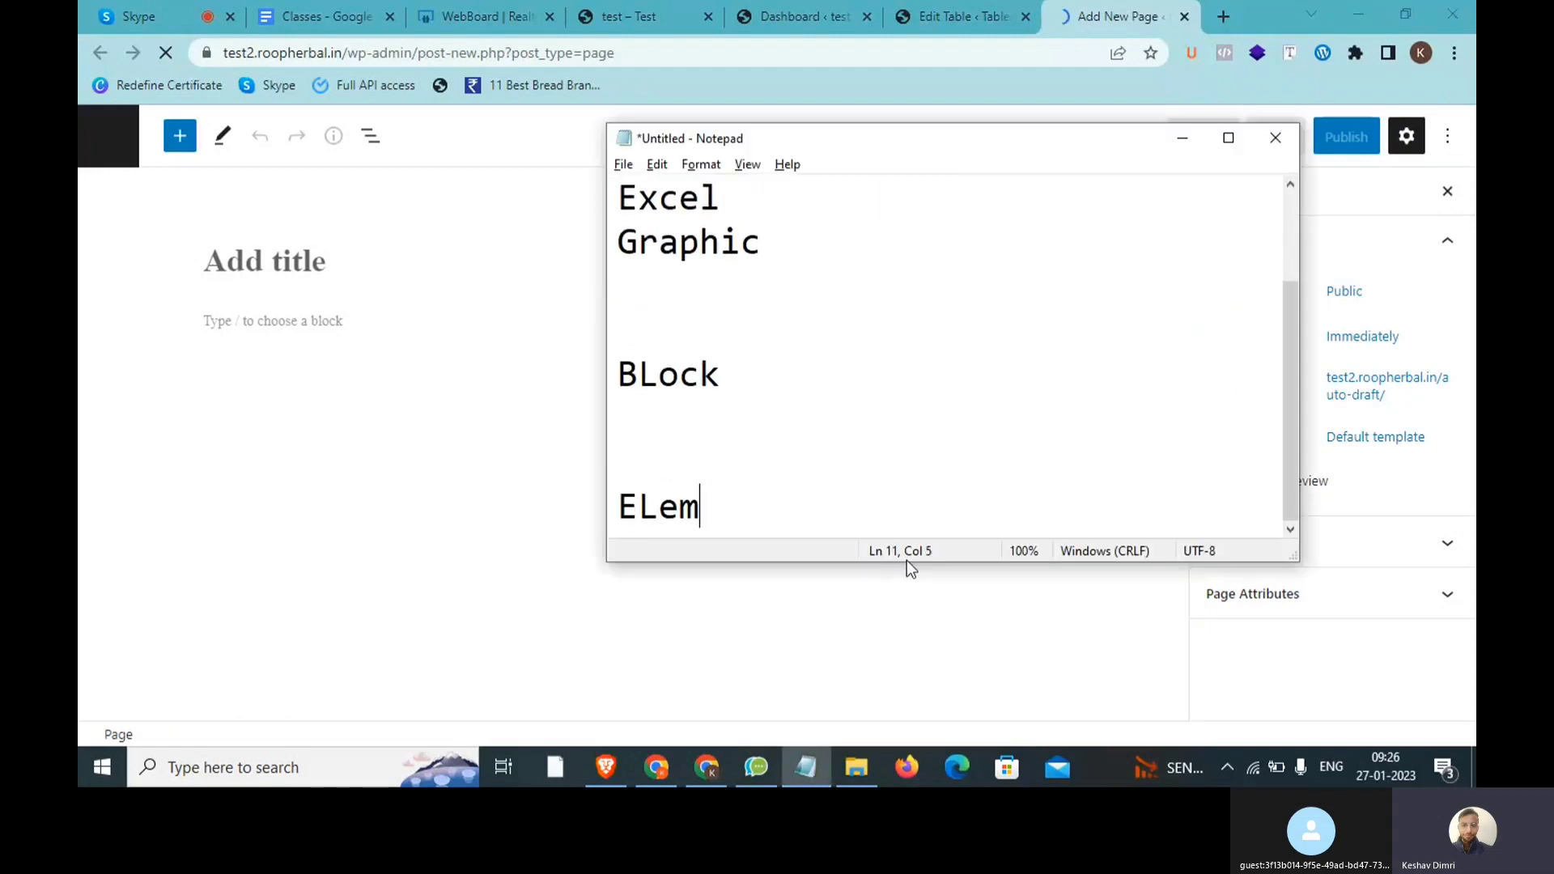
key("BackSpace")
key("BackSpace")
key("BackSpace")
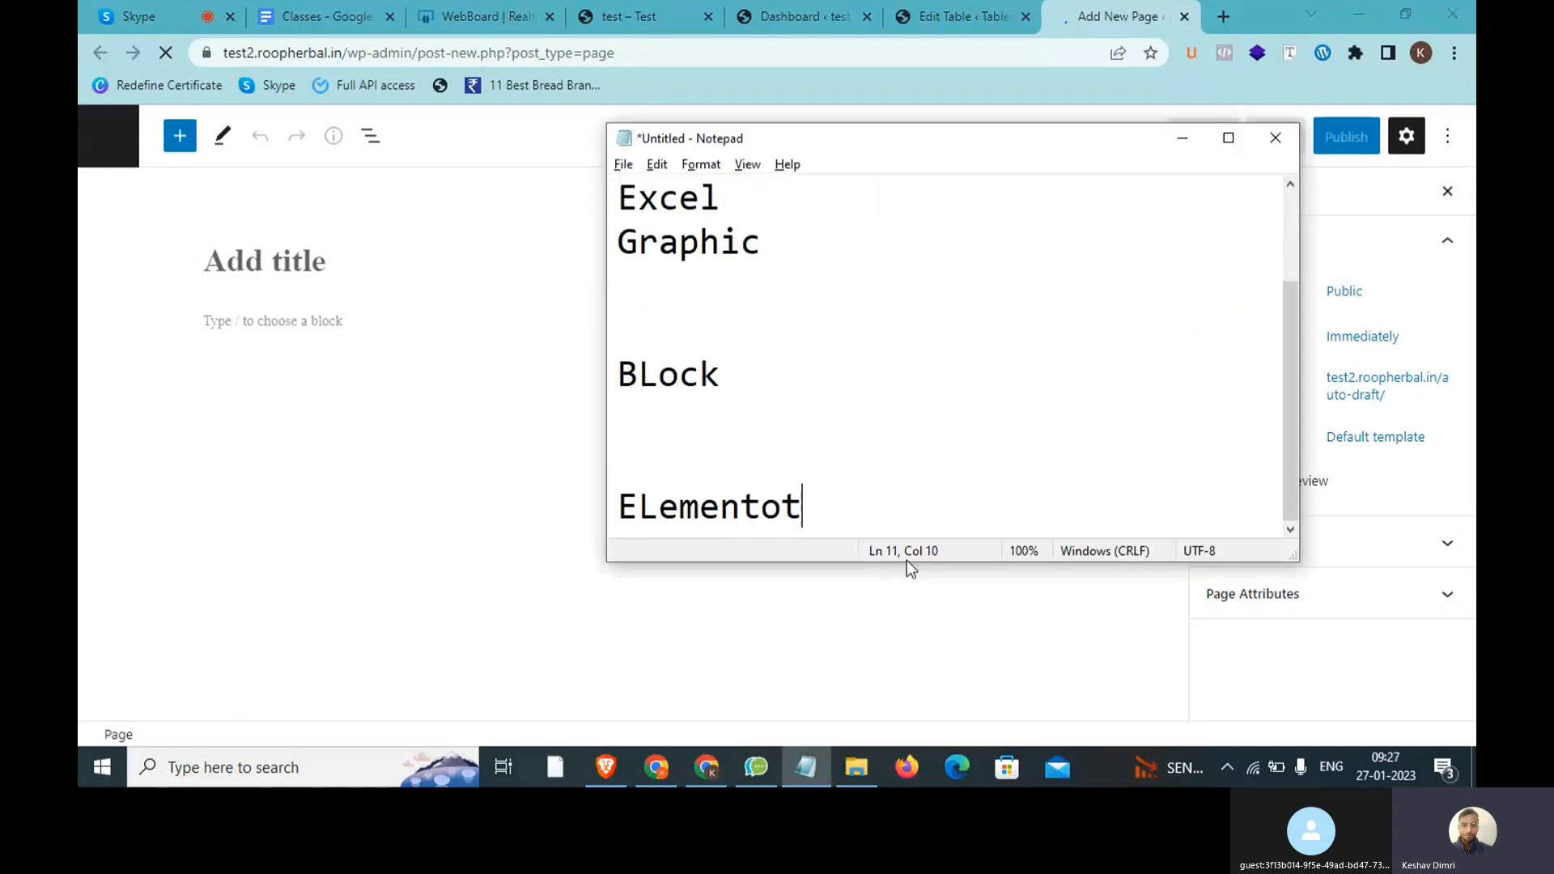
type("r >> Sor")
key("BackSpace")
key("BackSpace")
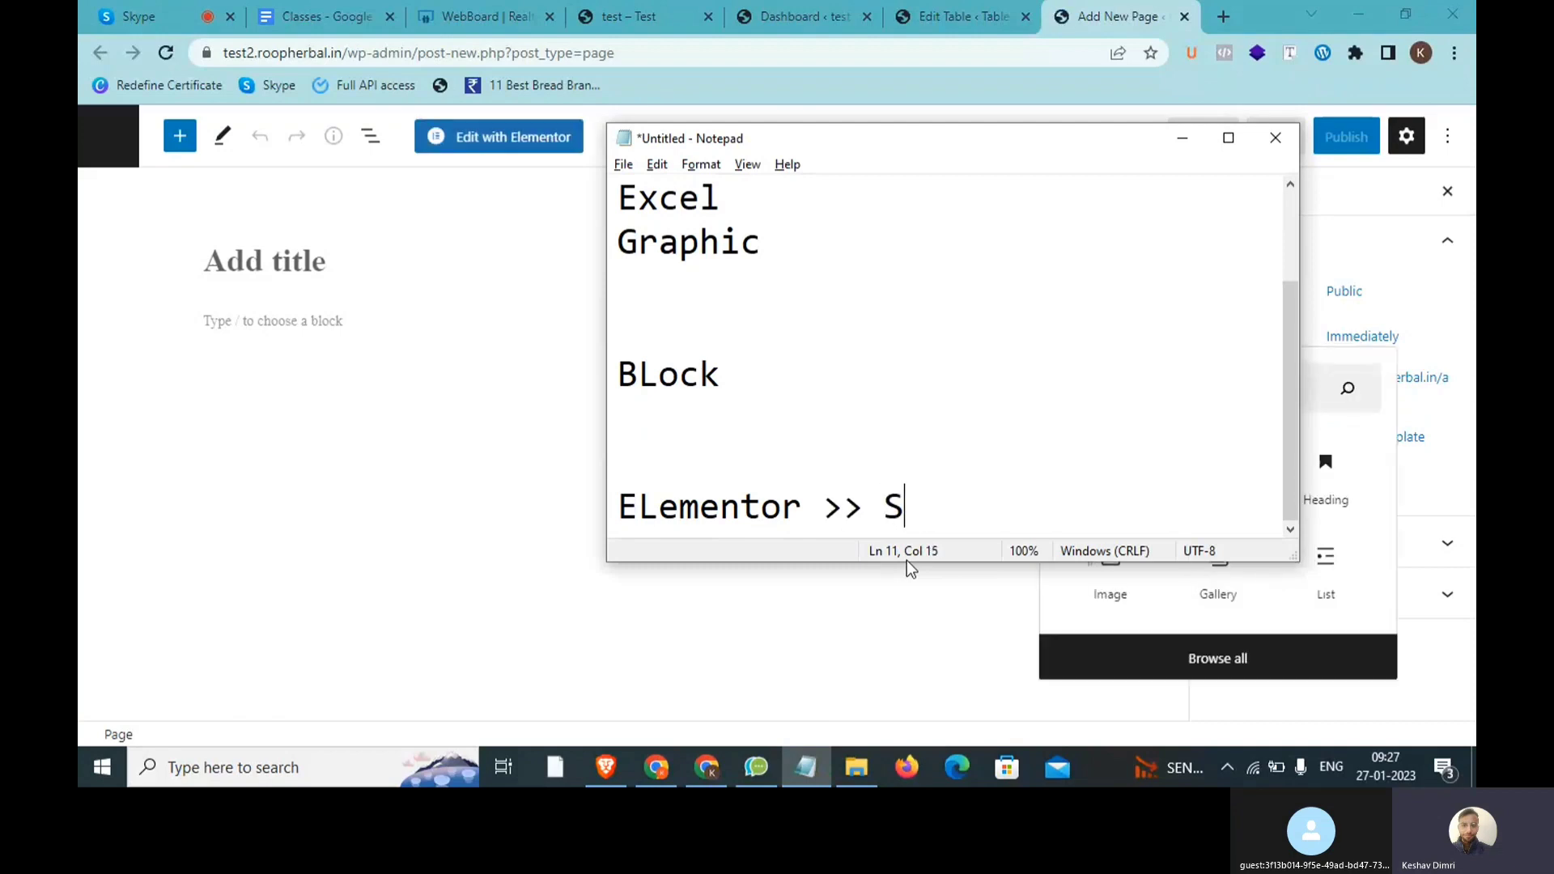
type("hortcode")
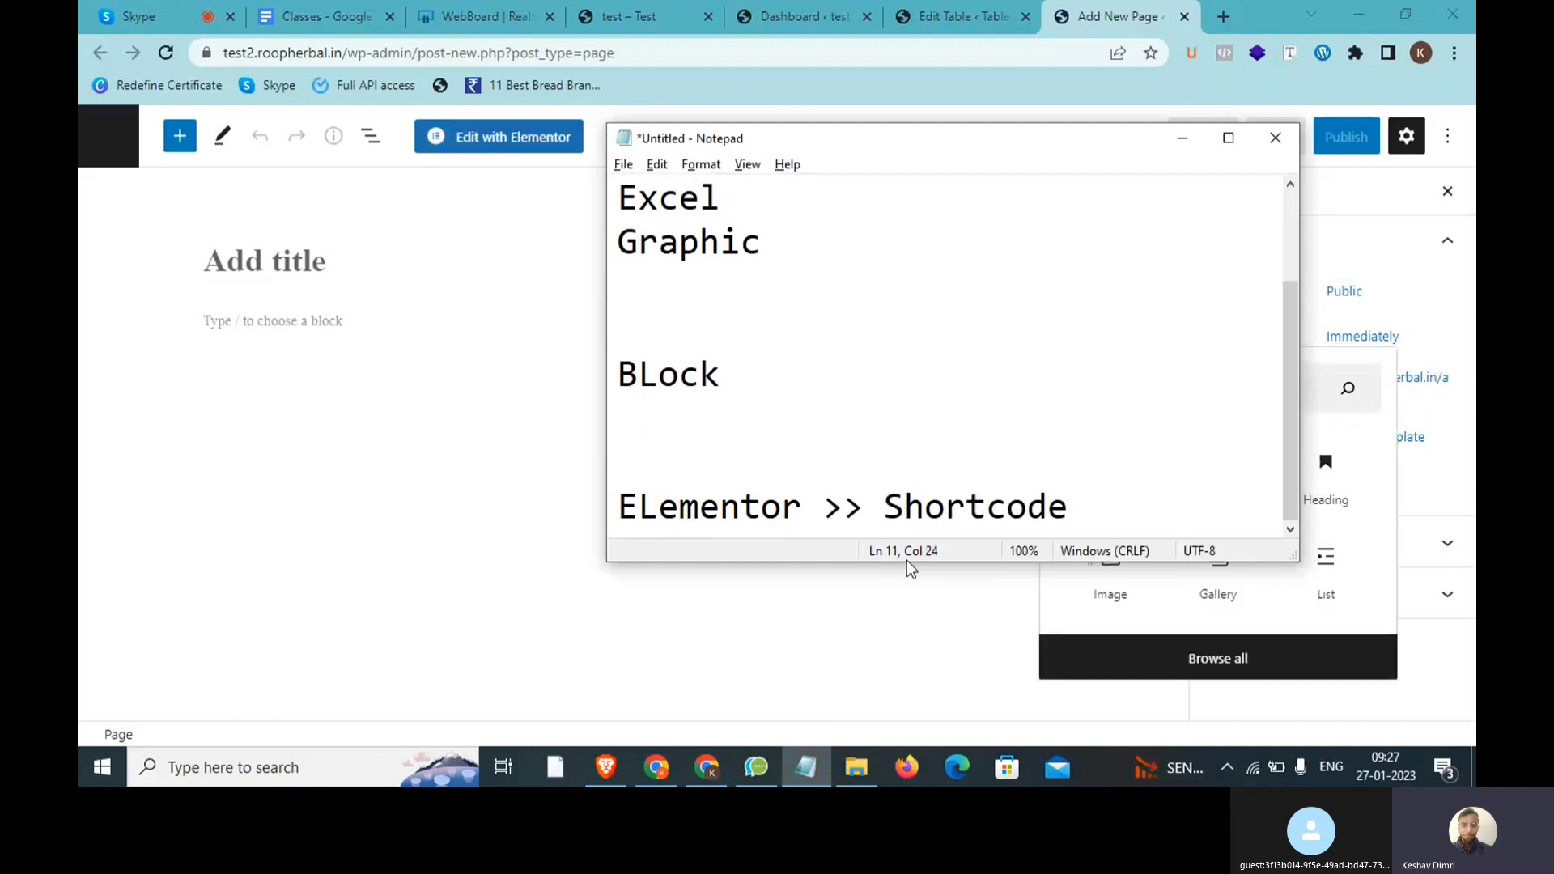
key("alt+Tab")
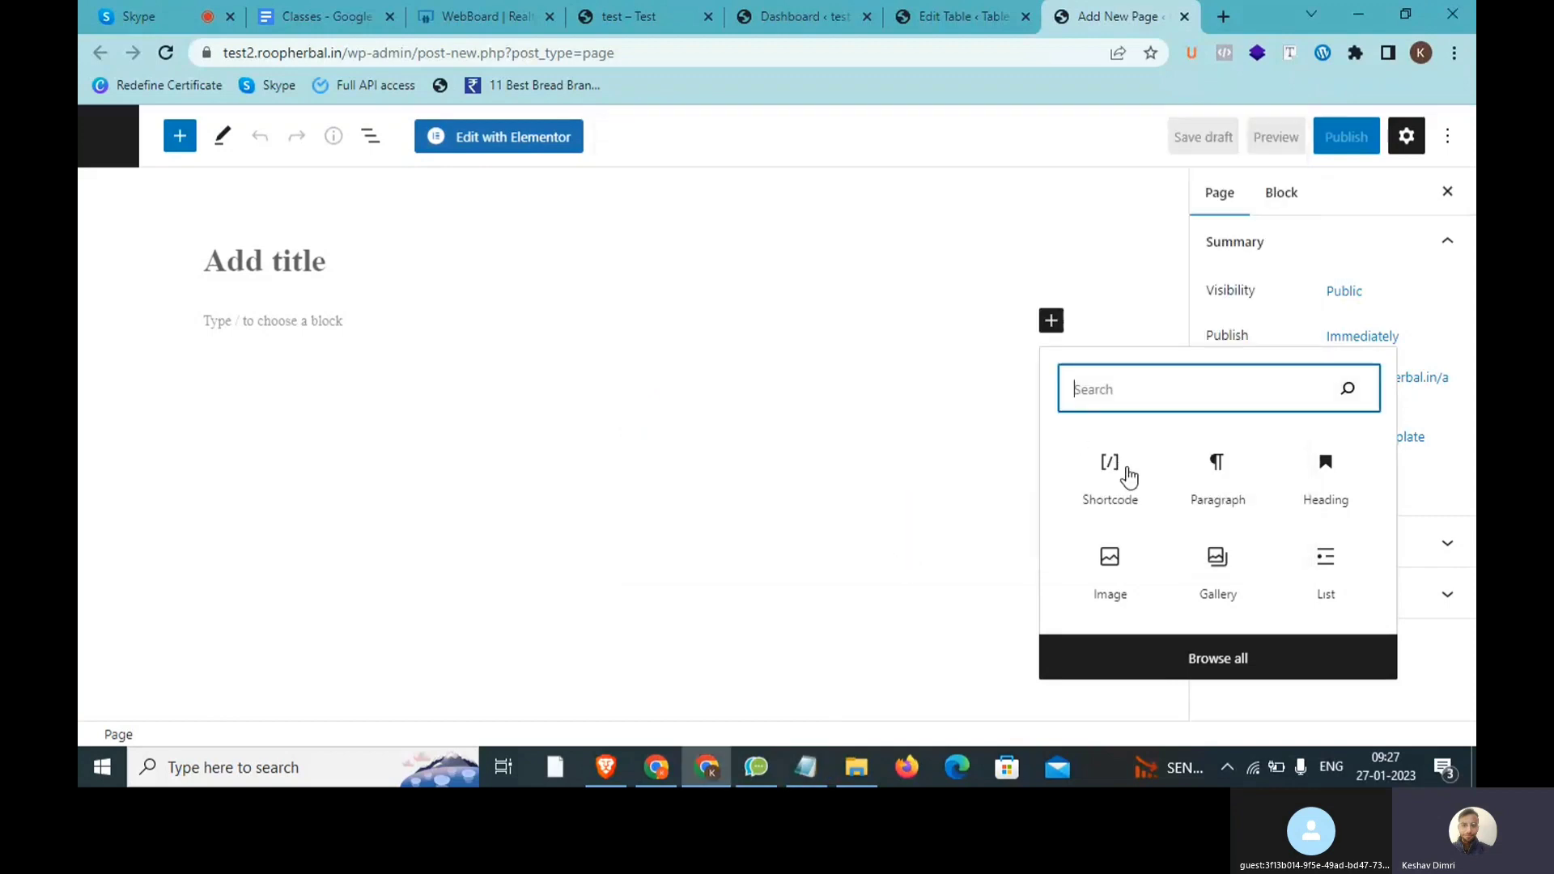
Step: Add a Shortcode block containing [table id=1 /] and title the page 'Test'
left_click(1127, 468)
key("ctrl+v")
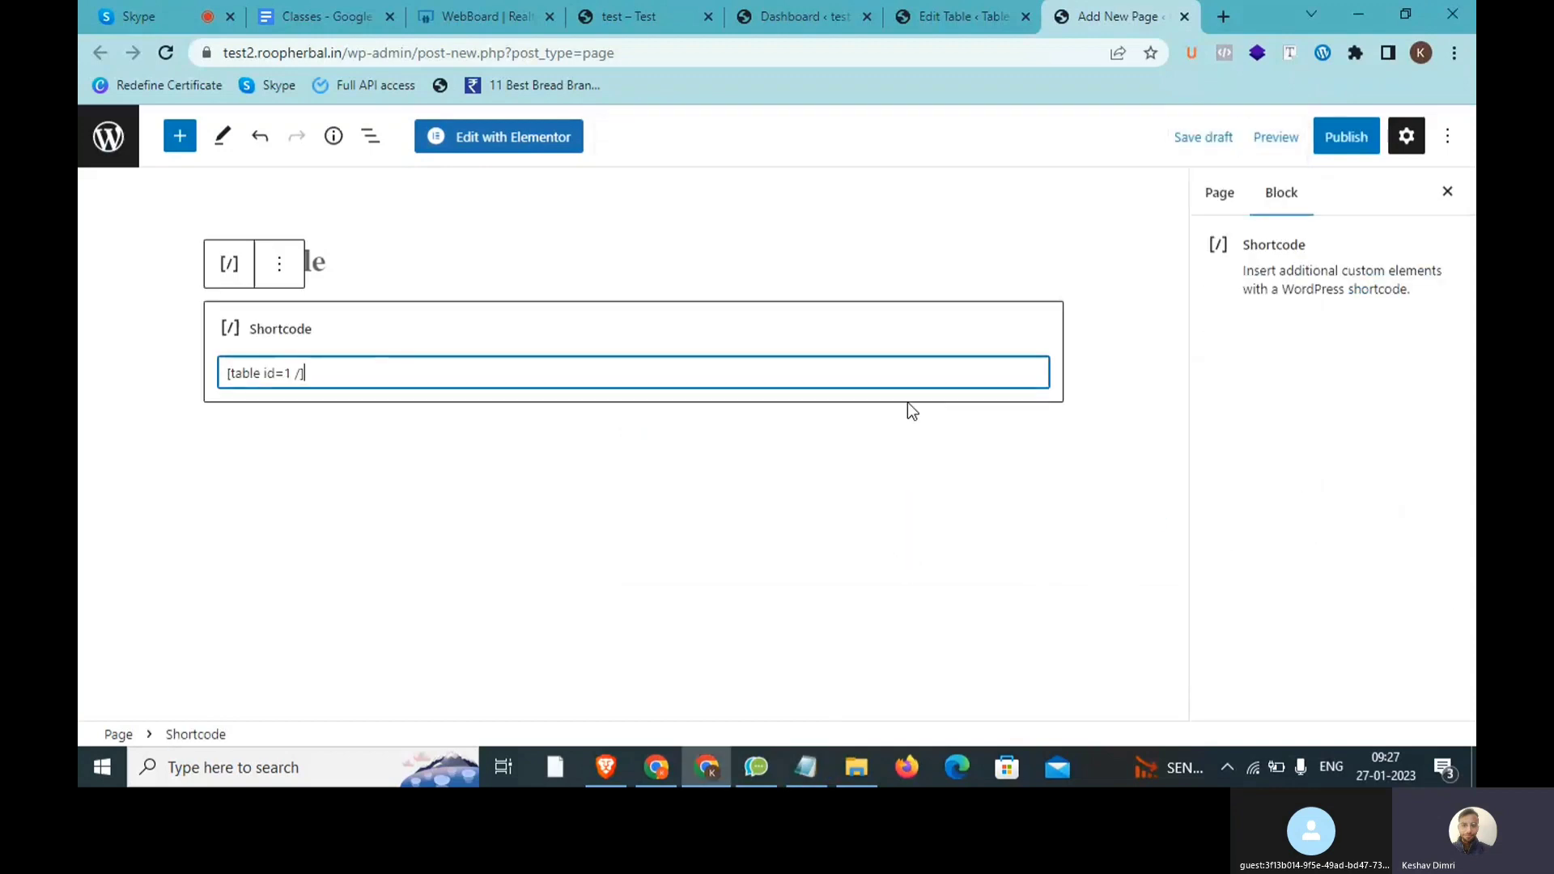
left_click(347, 247)
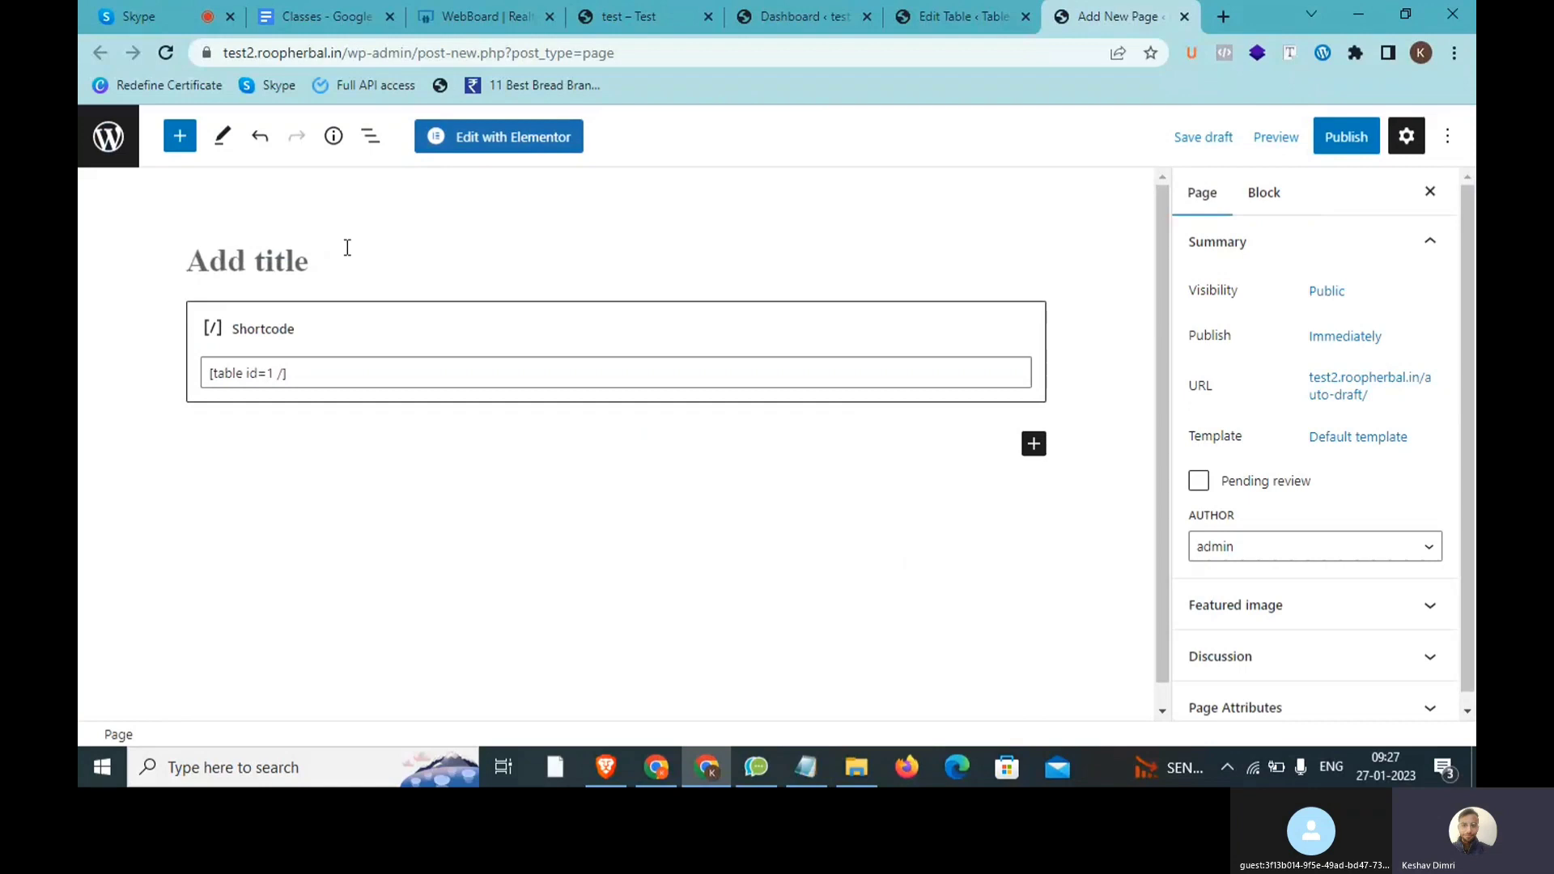
type("Test")
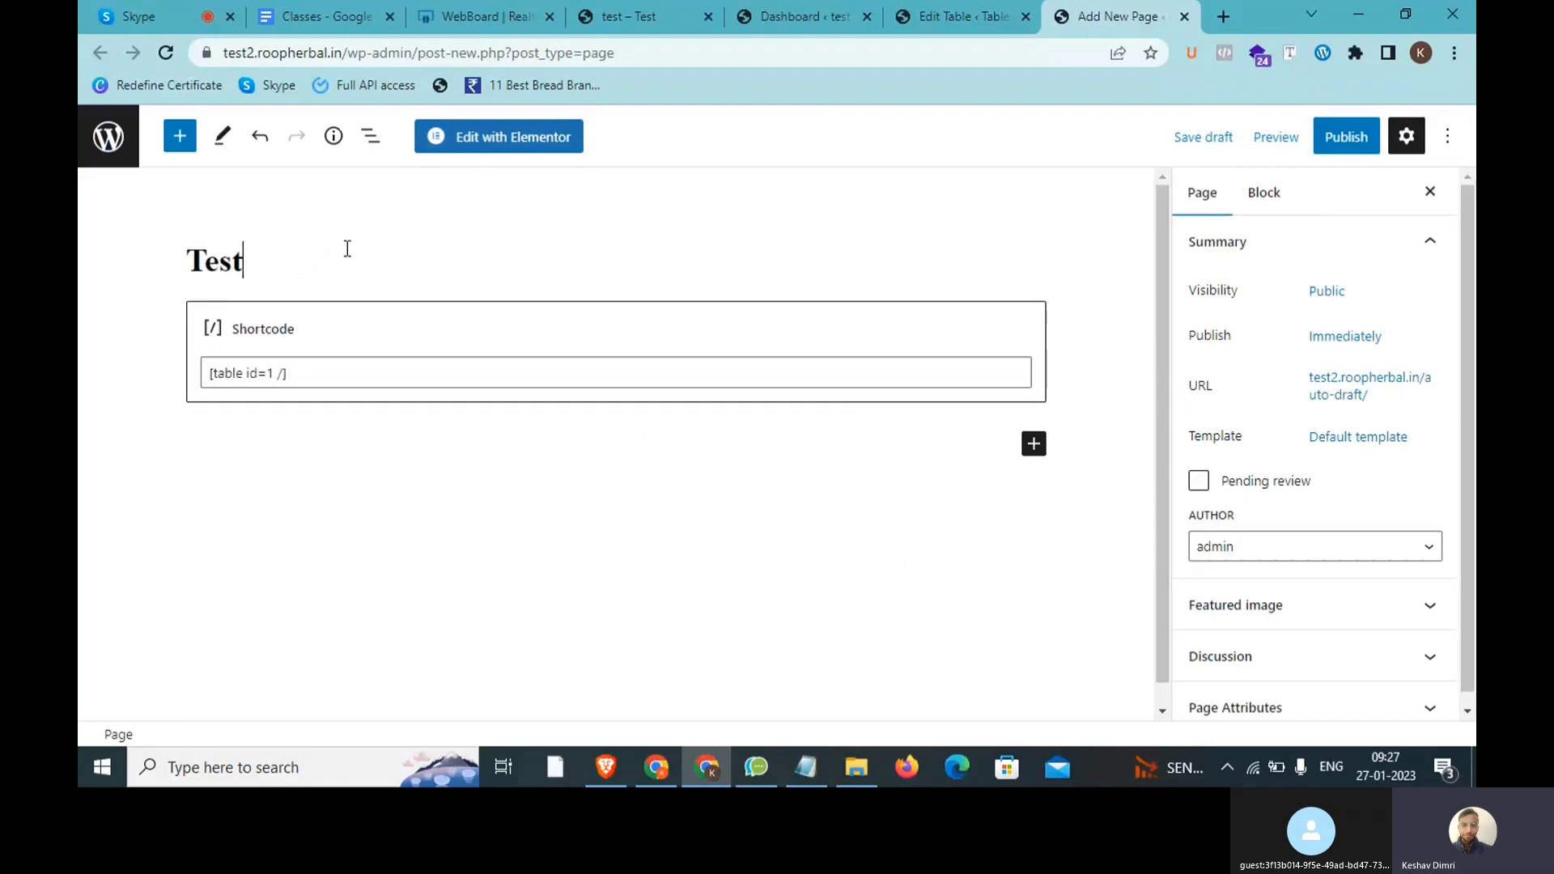
Step: Publish the Test page and view the live page
left_click(1343, 139)
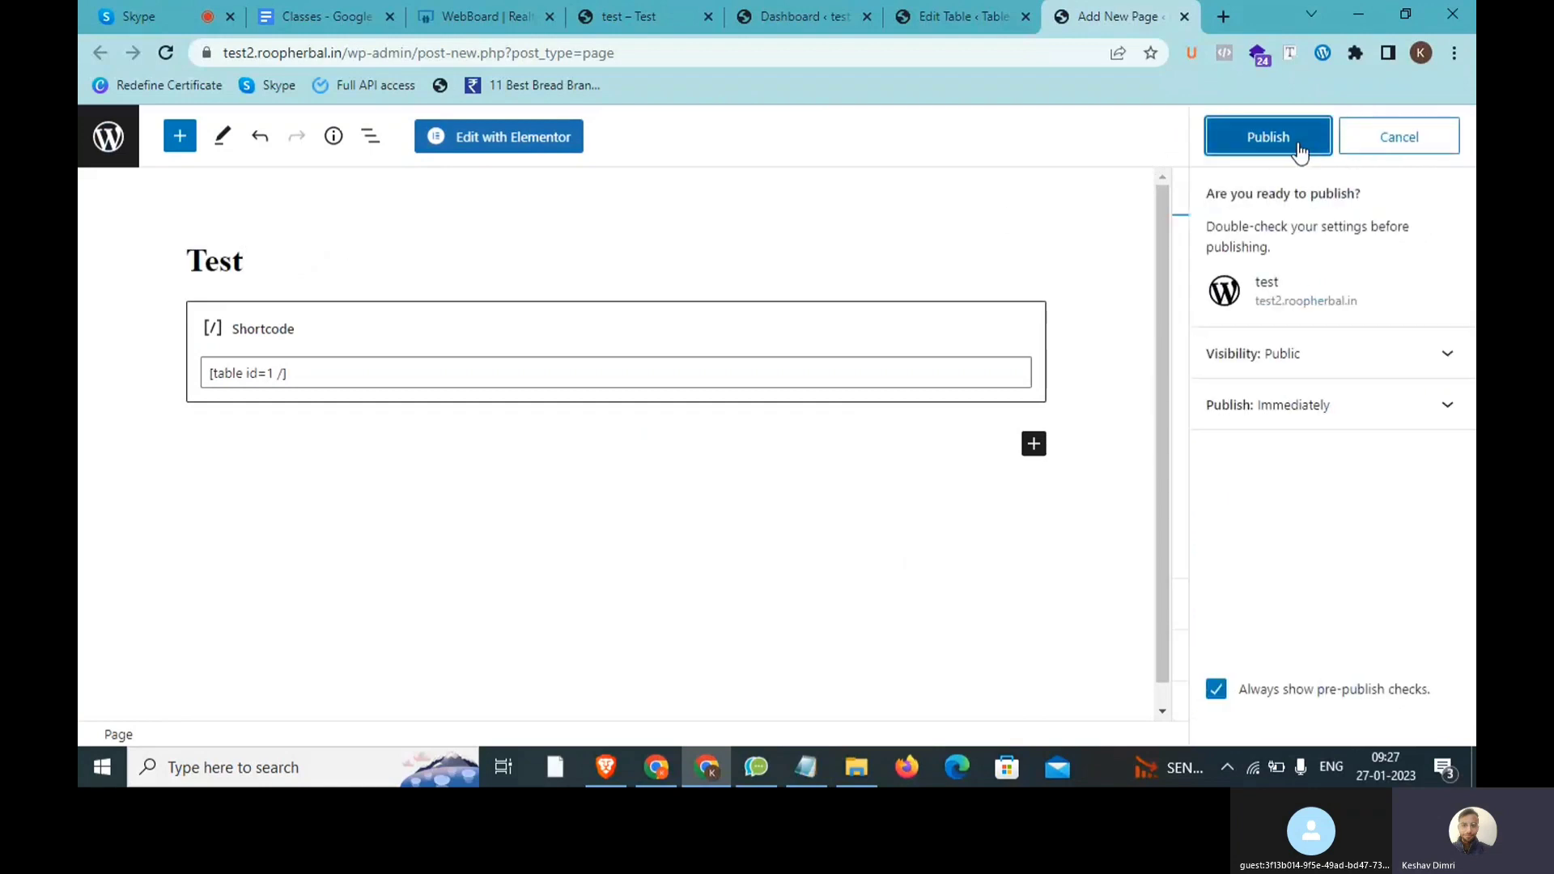
left_click(1298, 146)
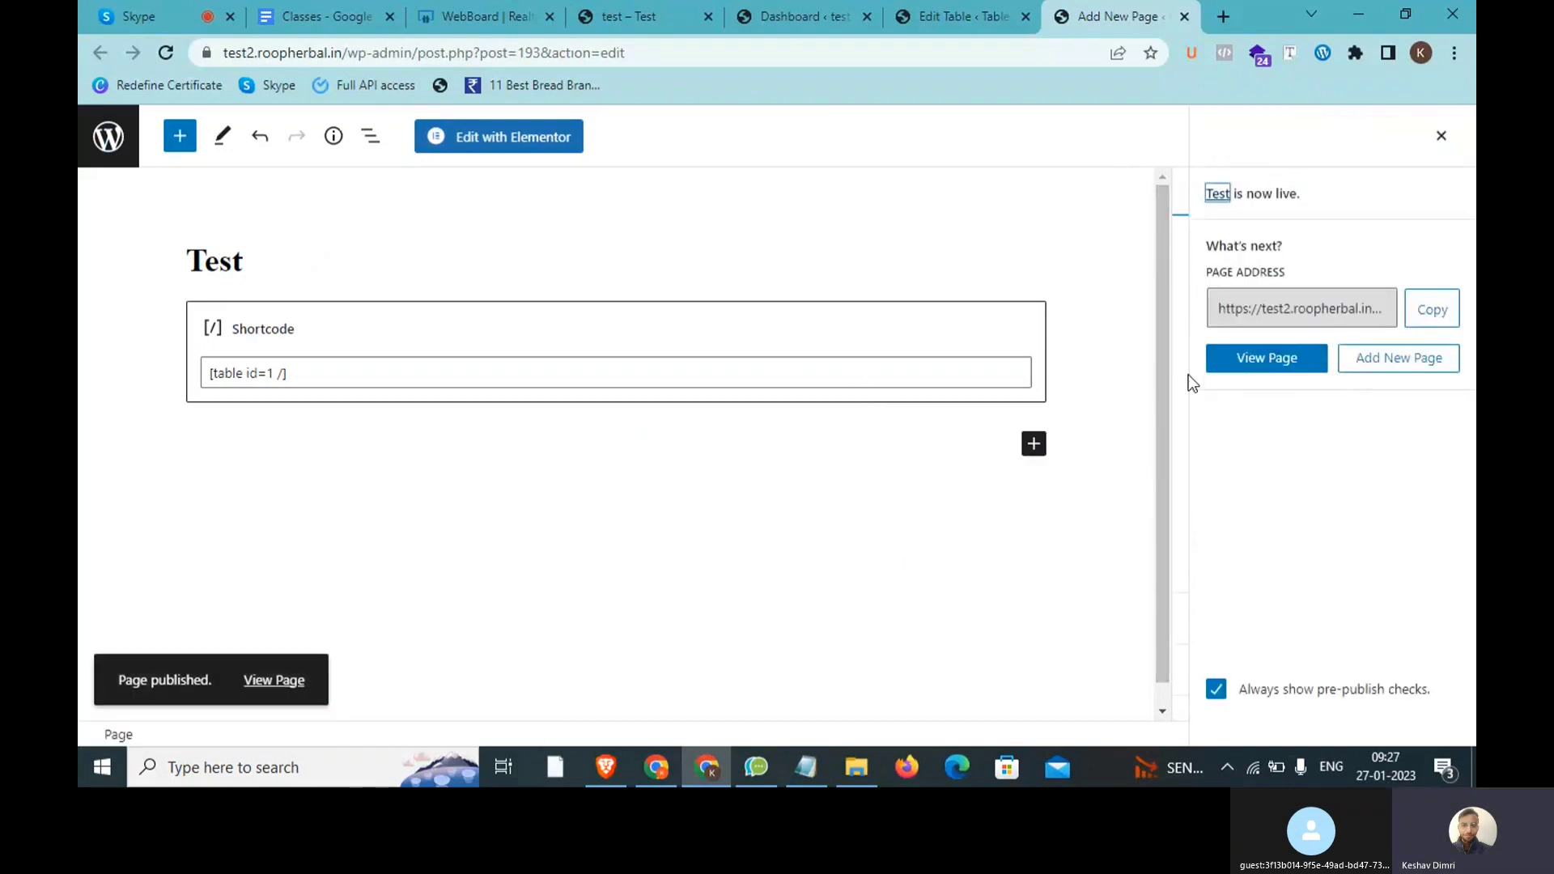
left_click(1240, 361)
left_click(1138, 7)
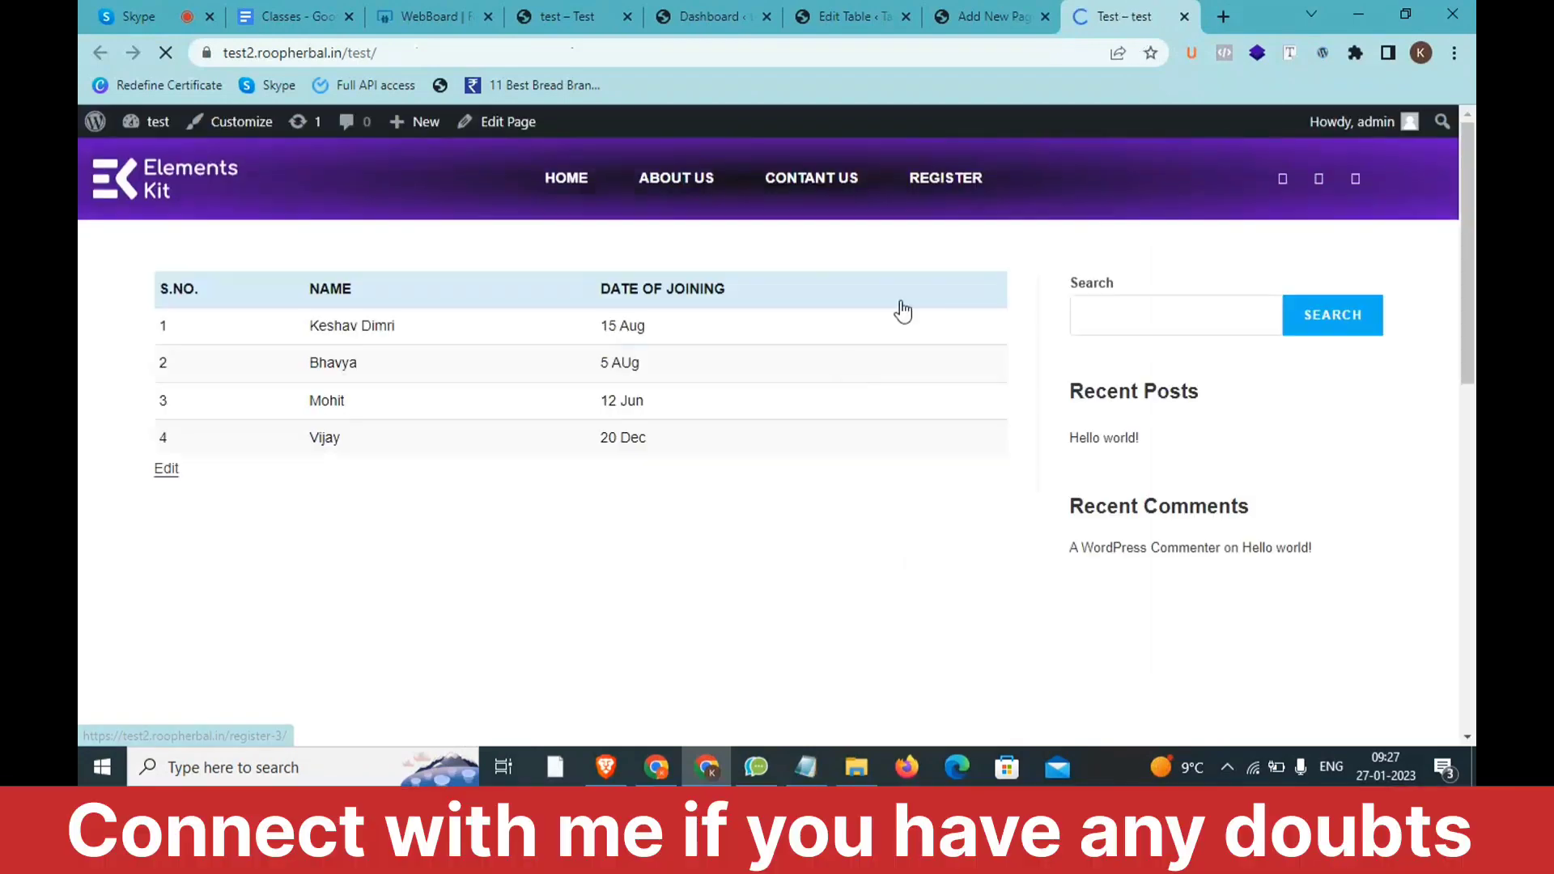
Step: Wait out the Page Unresponsive dialog, then sort the live student table by Name
scroll(846, 371, "down", 2)
scroll(750, 347, "up", 2)
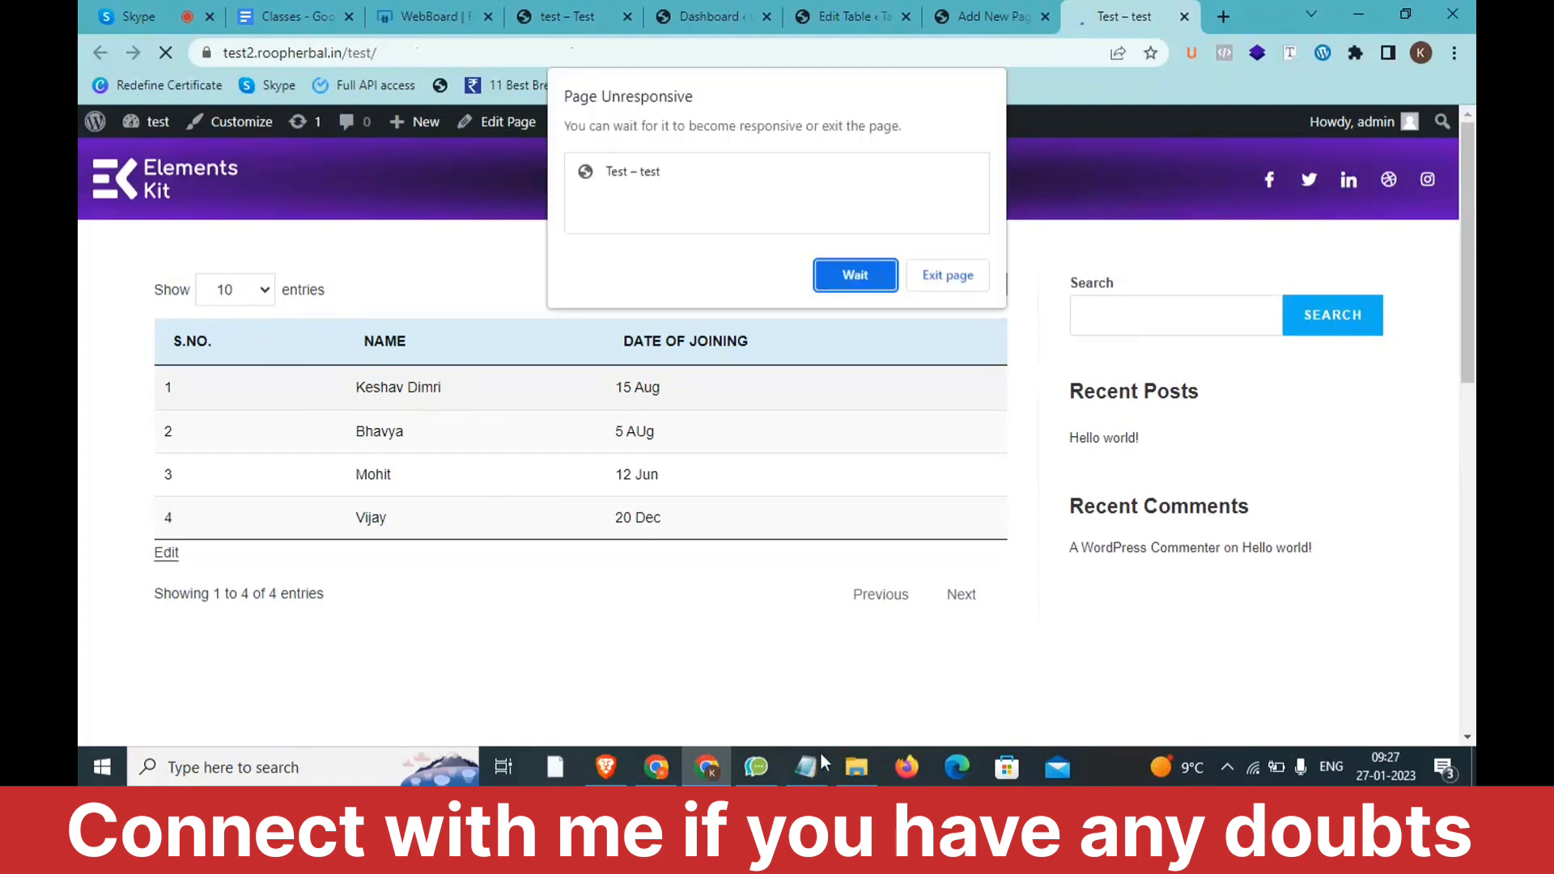
left_click(869, 276)
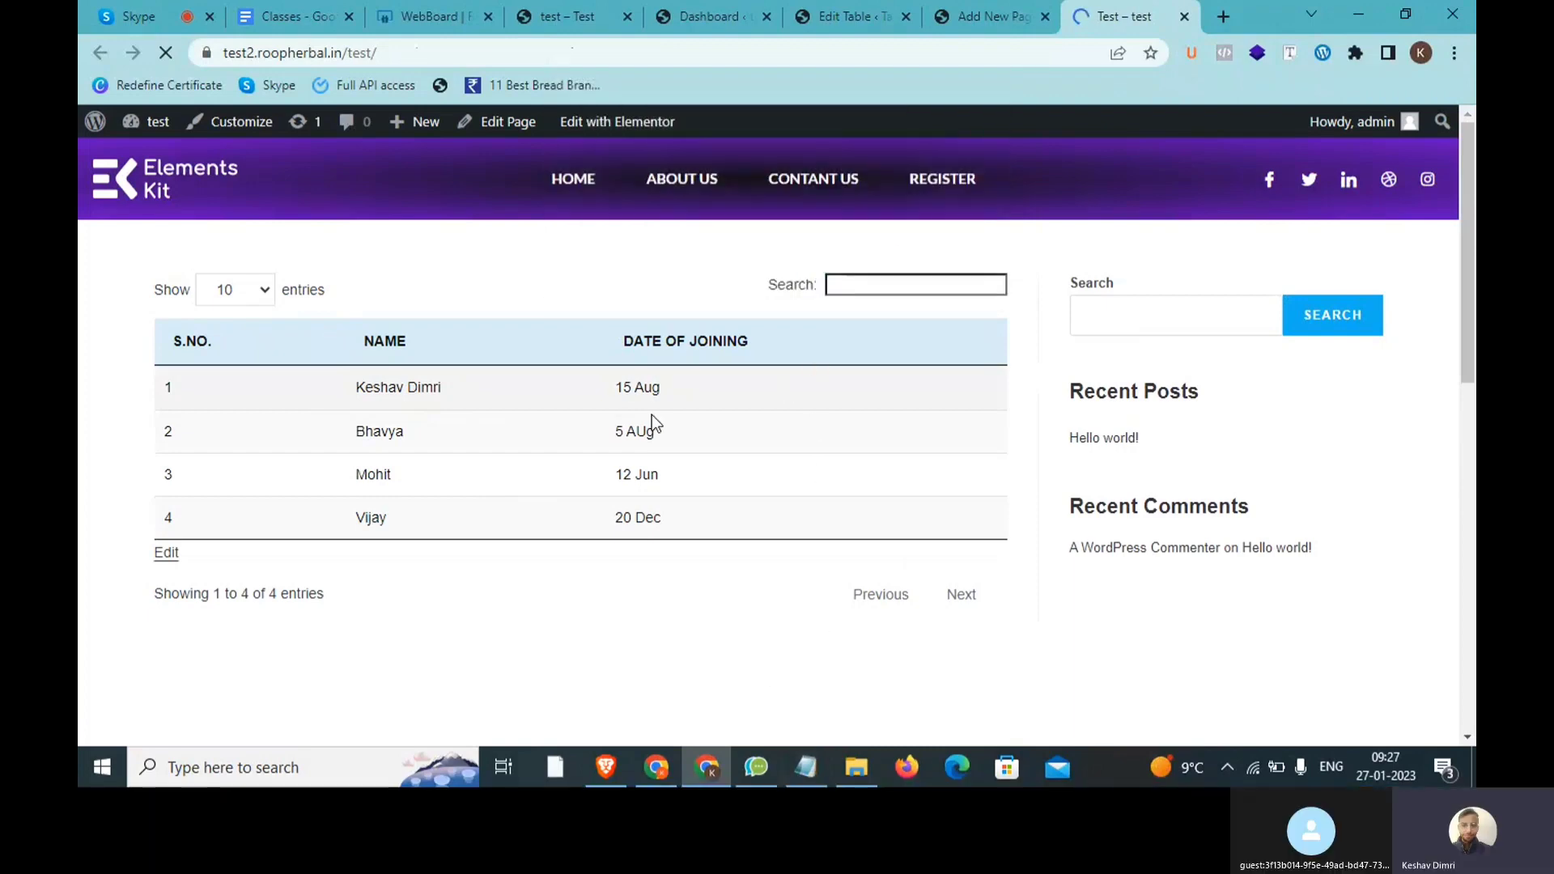
left_click(595, 350)
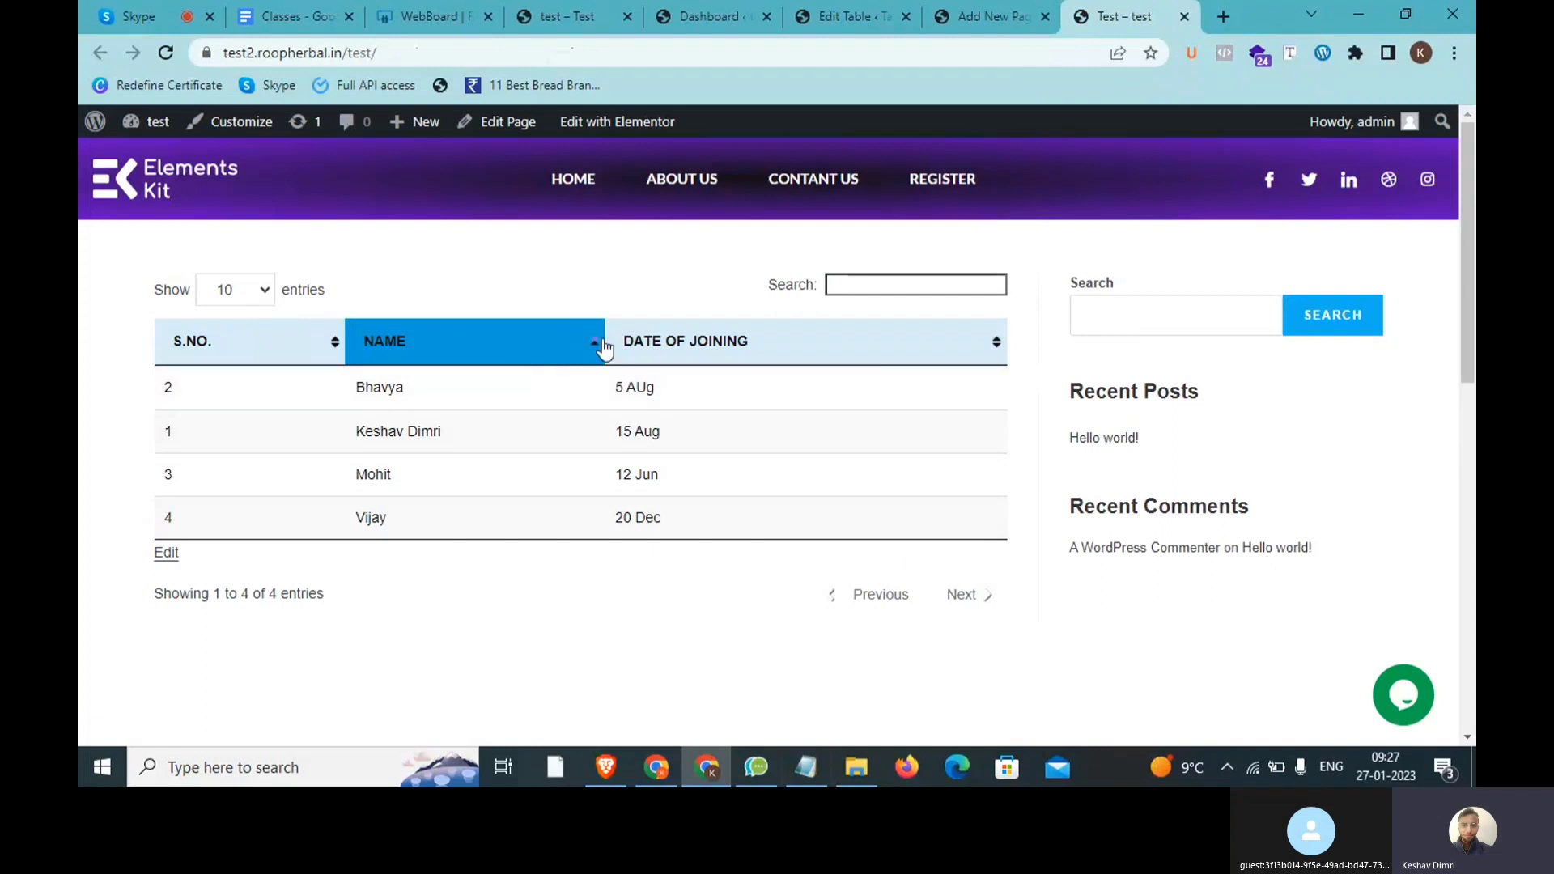
Step: Sort the table by Name descending, then by Date of Joining, then back by S.NO
left_click(605, 350)
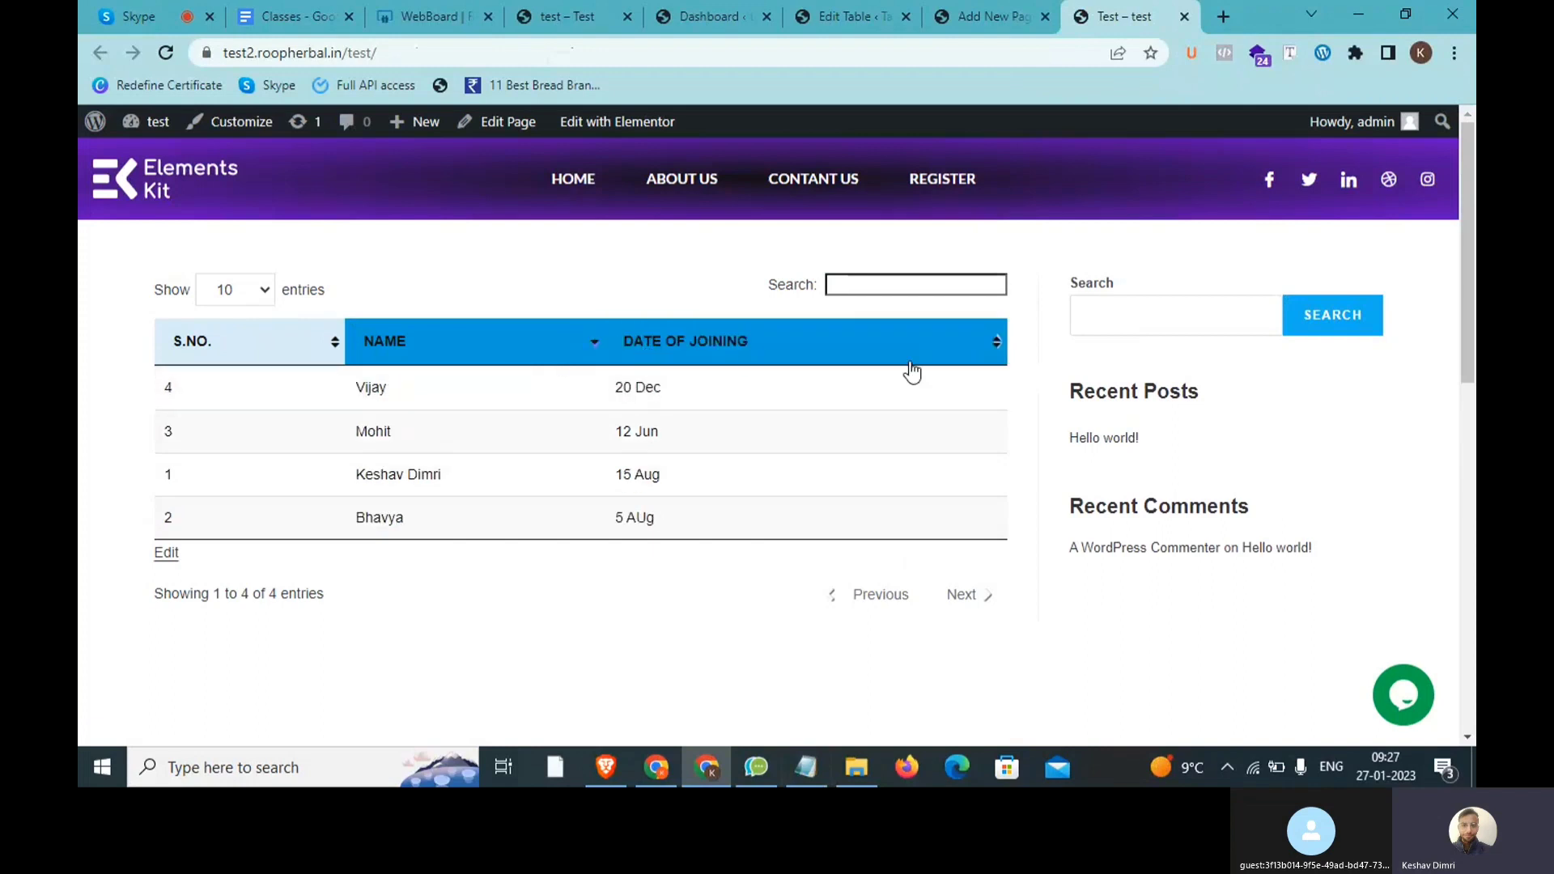
left_click(999, 344)
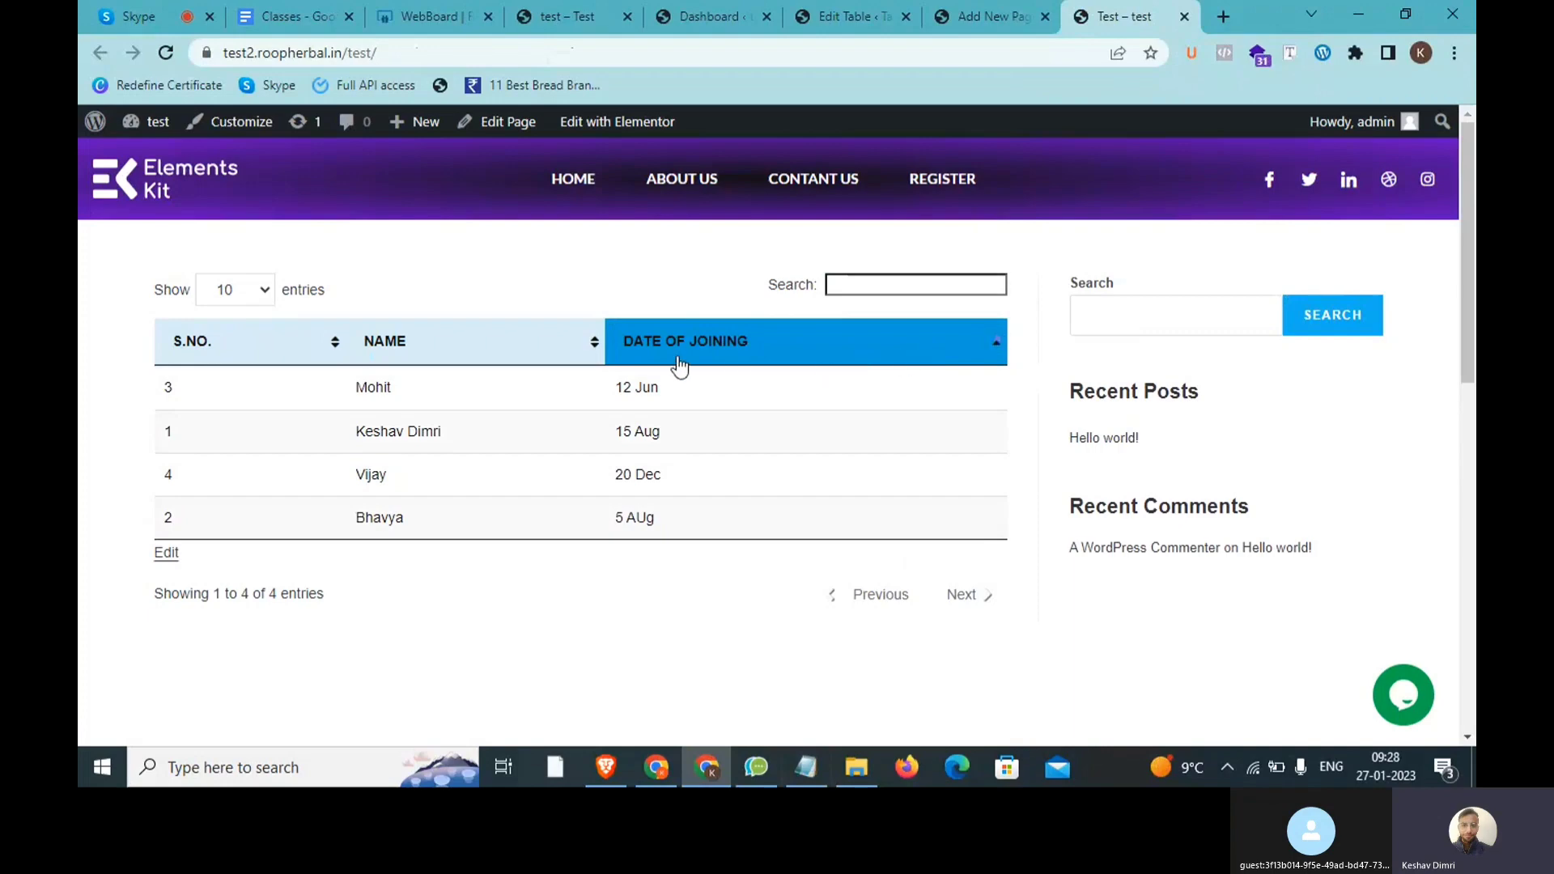
left_click(337, 349)
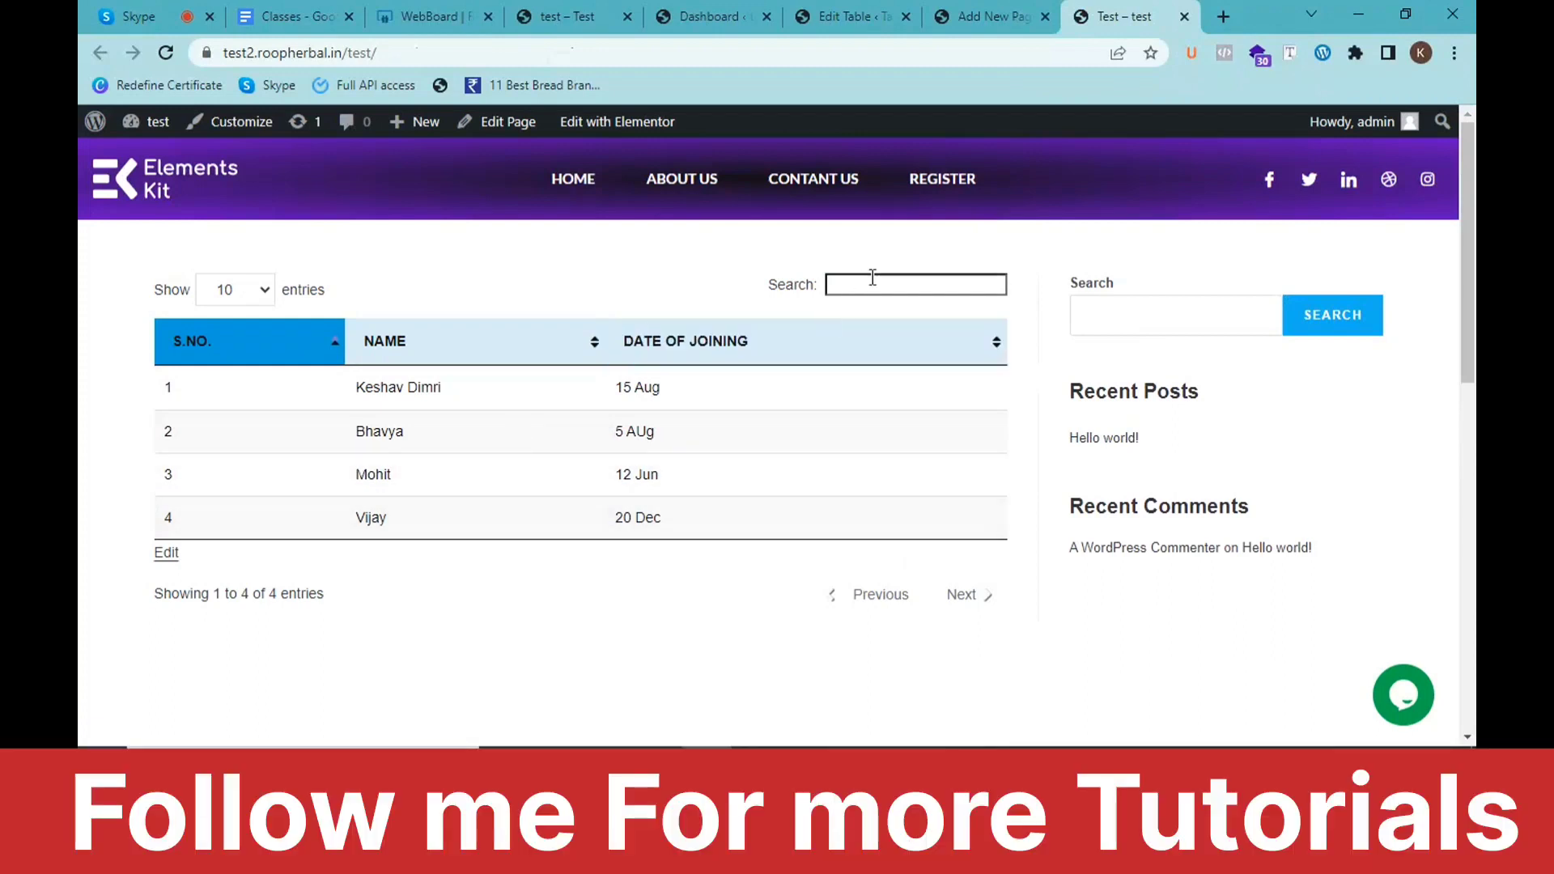
Step: Check the Show entries choices, then switch to the Classes Google Docs document
left_click(243, 290)
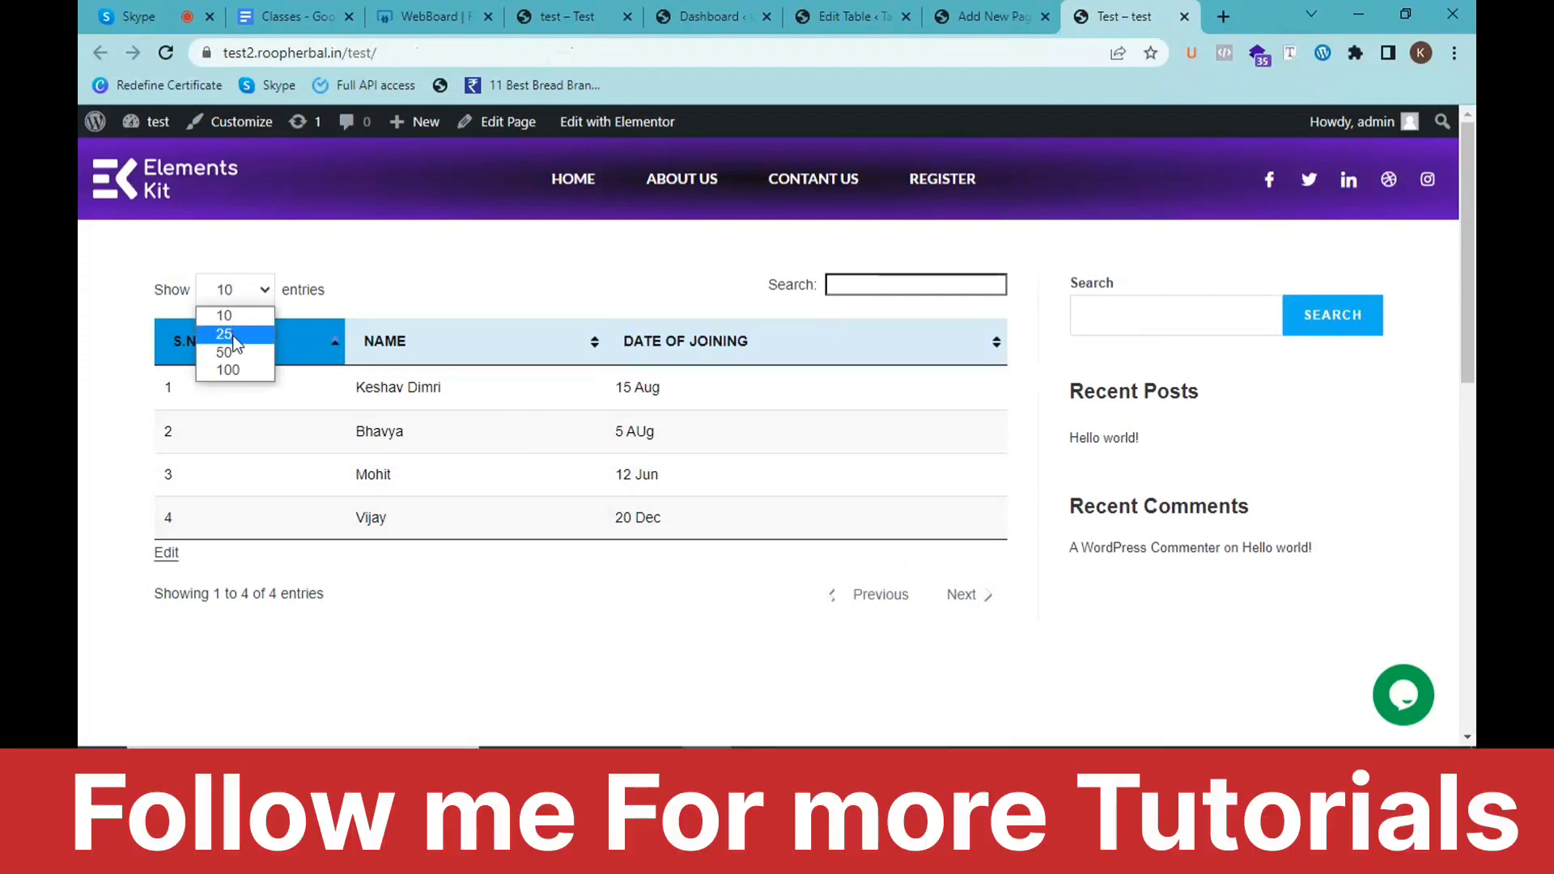
left_click_drag(211, 510, 177, 392)
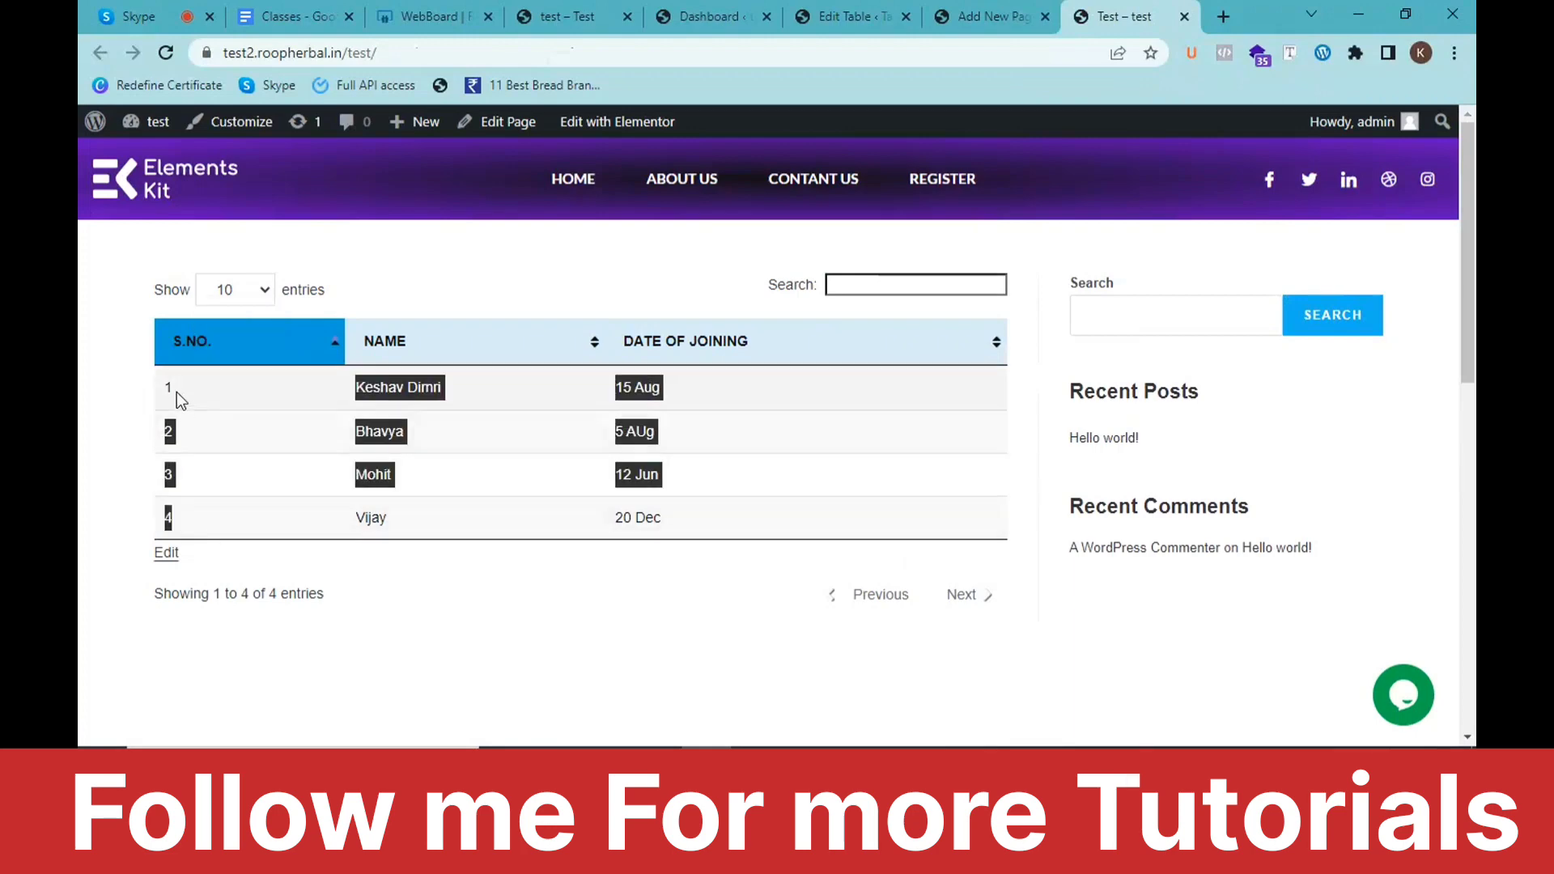
left_click(172, 389)
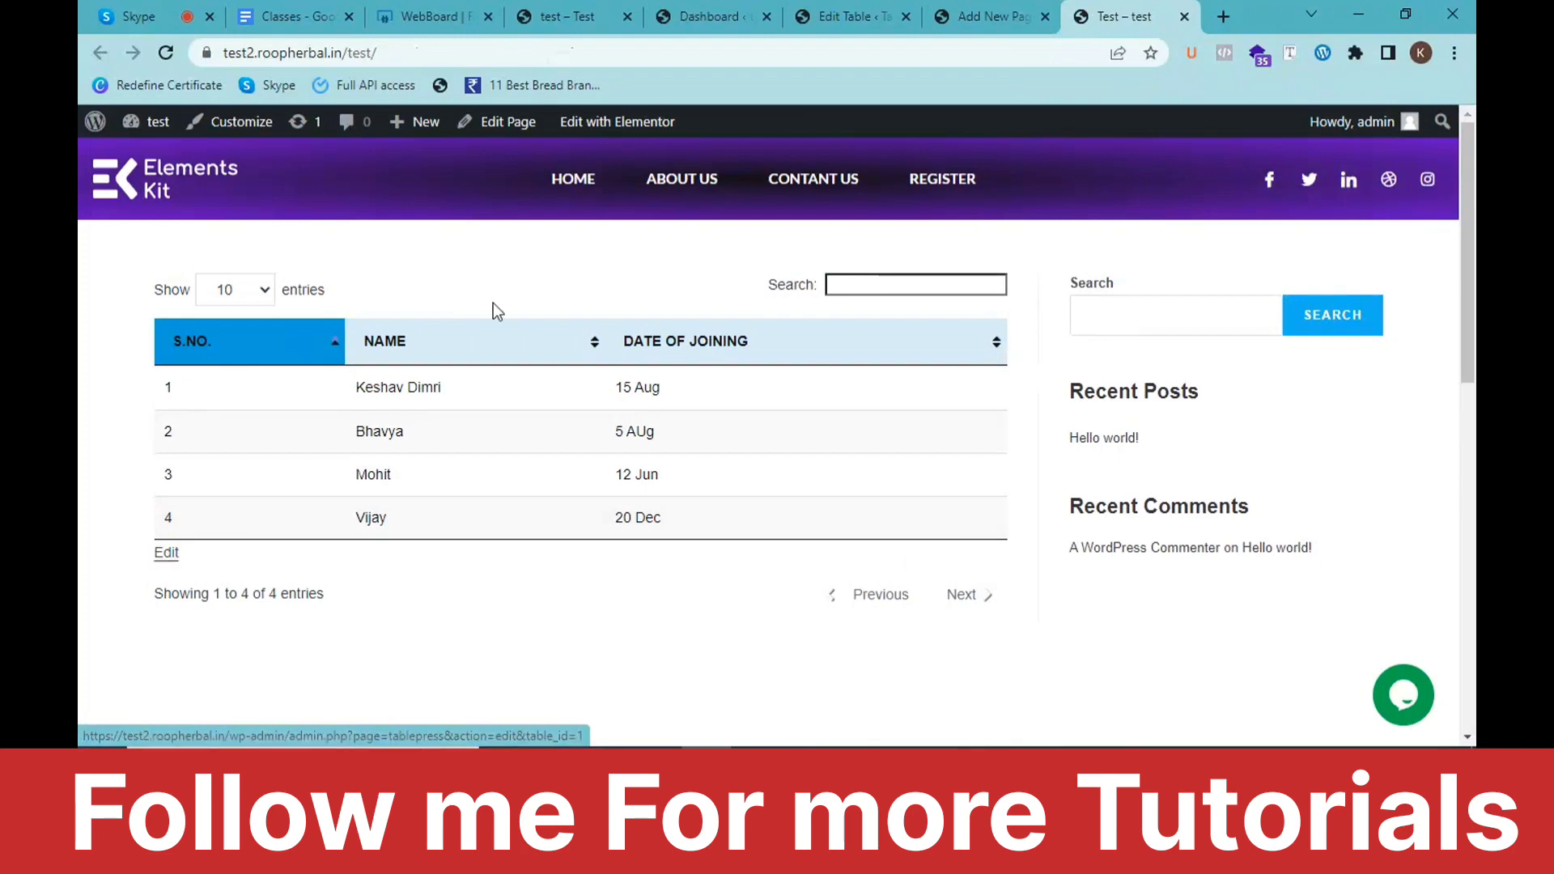
left_click(285, 10)
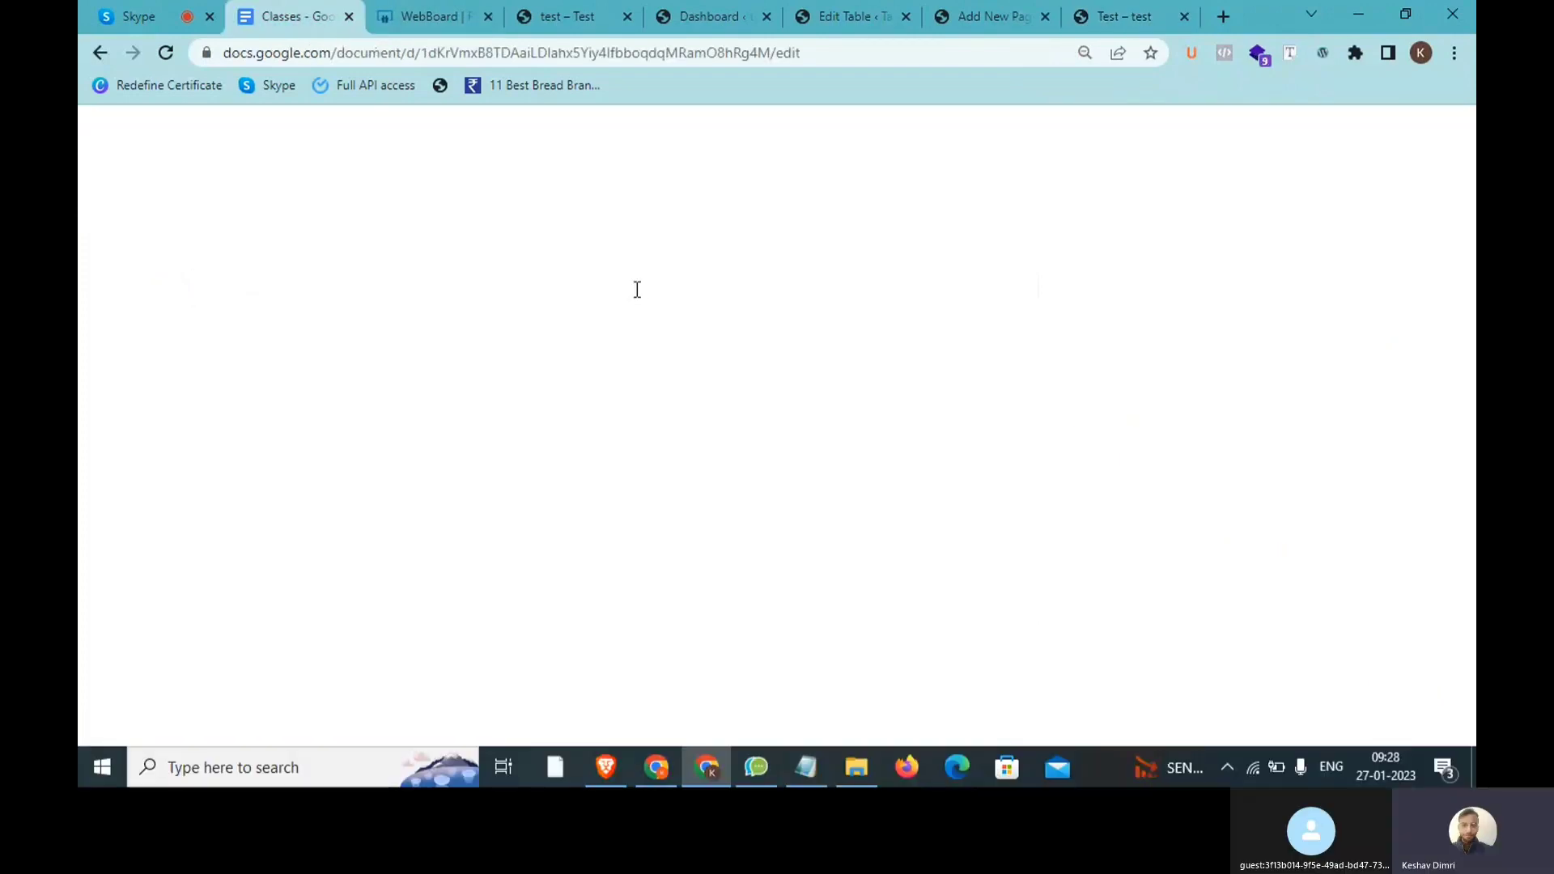
left_click(924, 361)
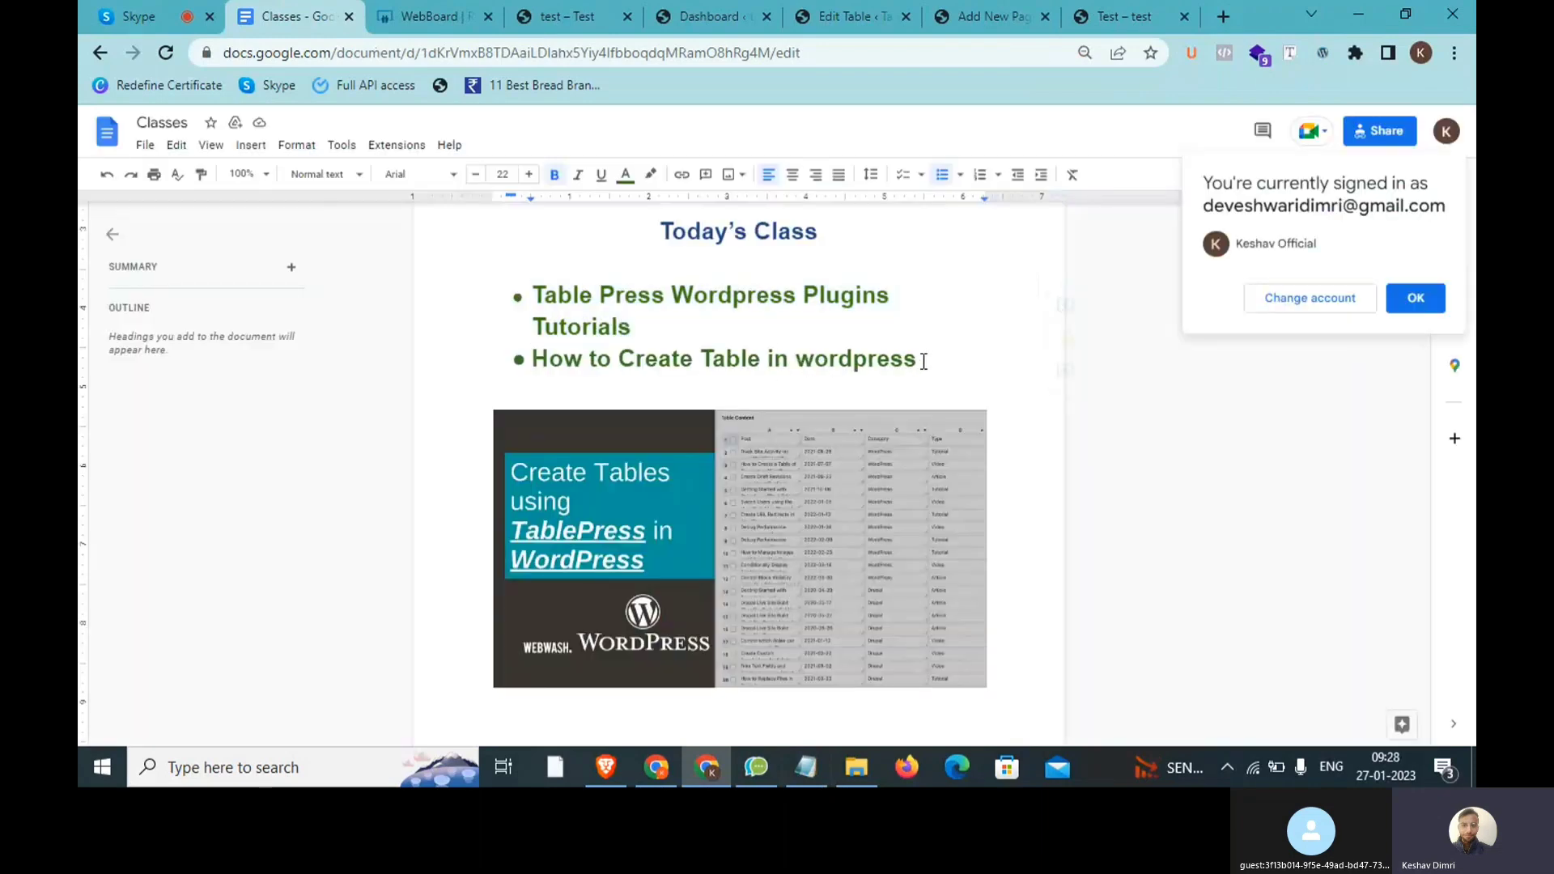
left_click_drag(904, 357, 537, 301)
left_click(537, 301)
left_click_drag(919, 359, 531, 289)
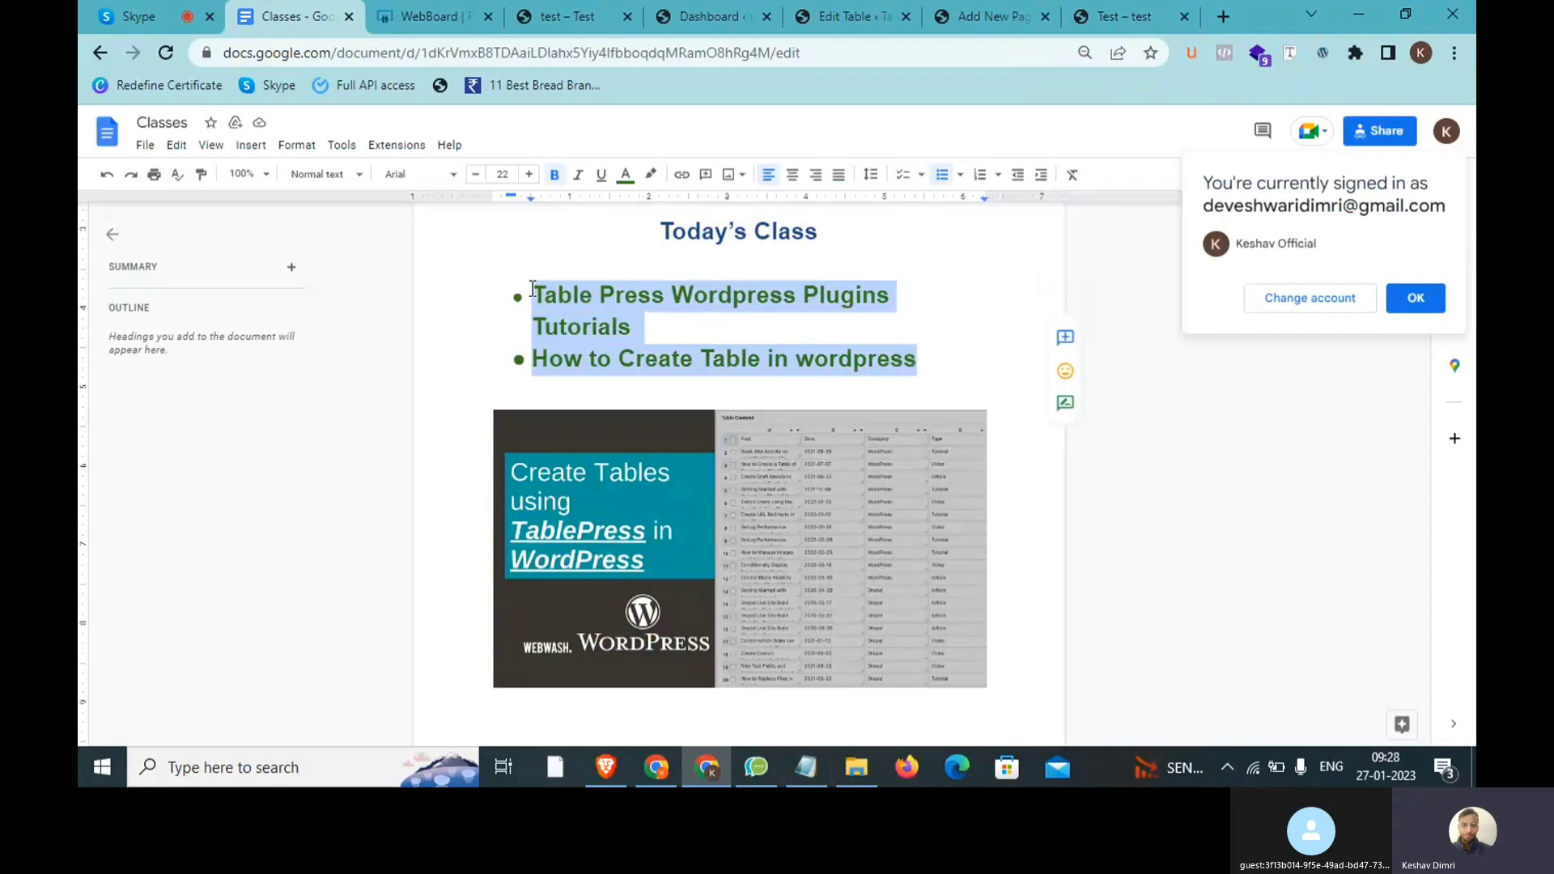
left_click(940, 364)
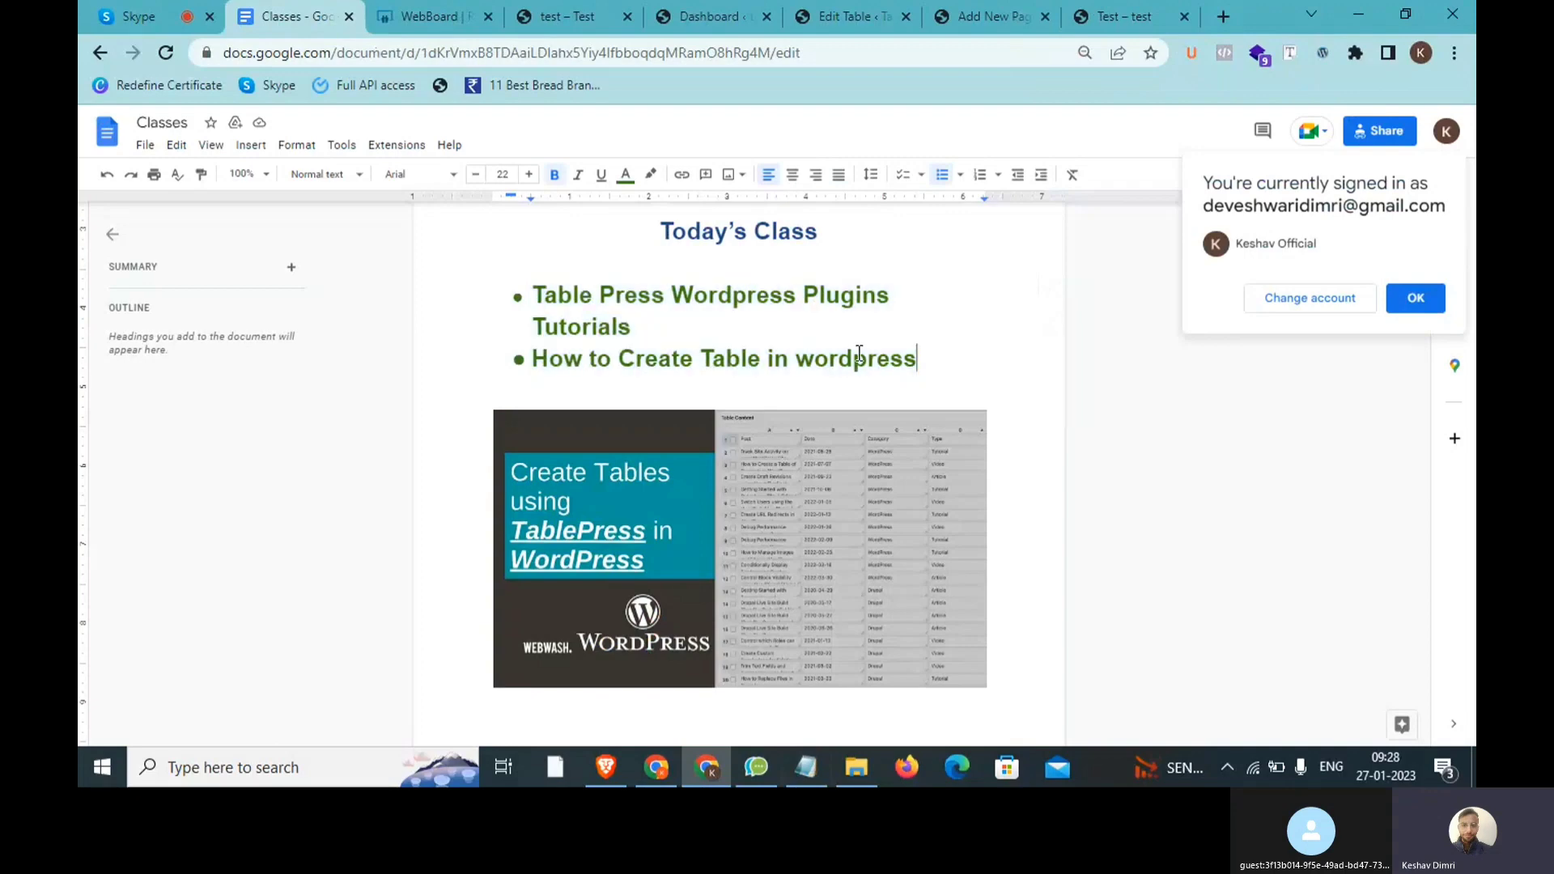